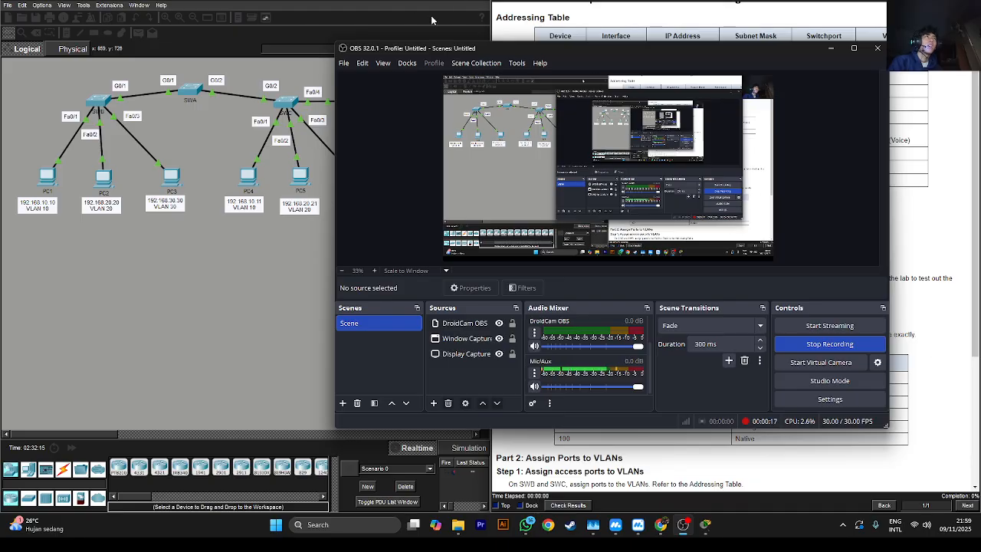
# - Review the lab's addressing table, objectives, VLAN table and the instructions for all four parts
pyautogui.click(831, 49)
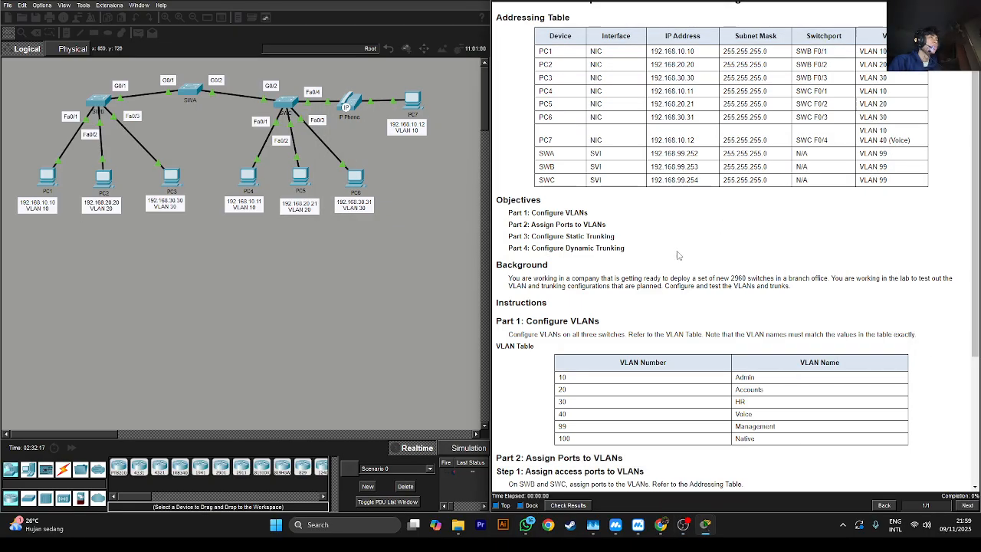
pyautogui.scroll(1, 669, 259)
pyautogui.scroll(-3, 669, 259)
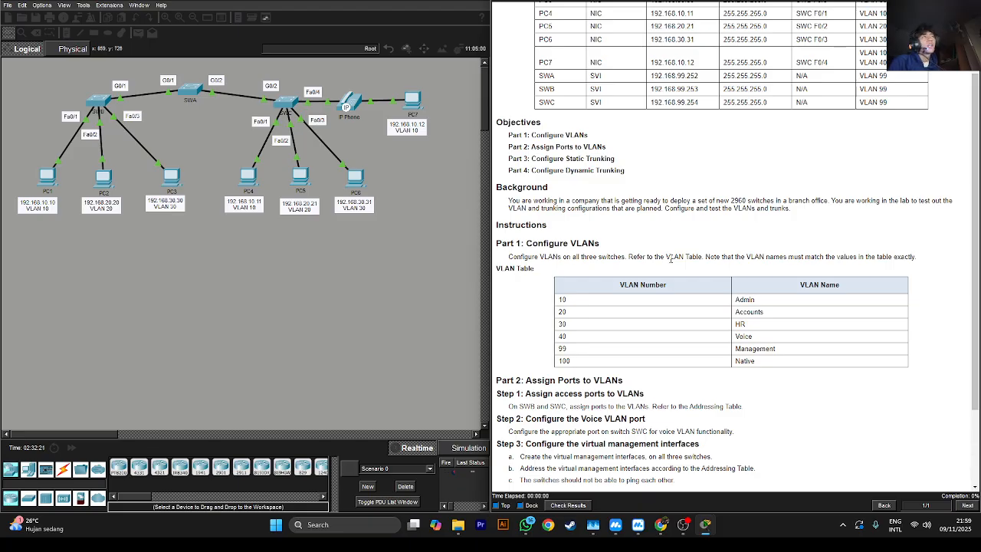
pyautogui.moveTo(547, 135); pyautogui.dragTo(552, 146)
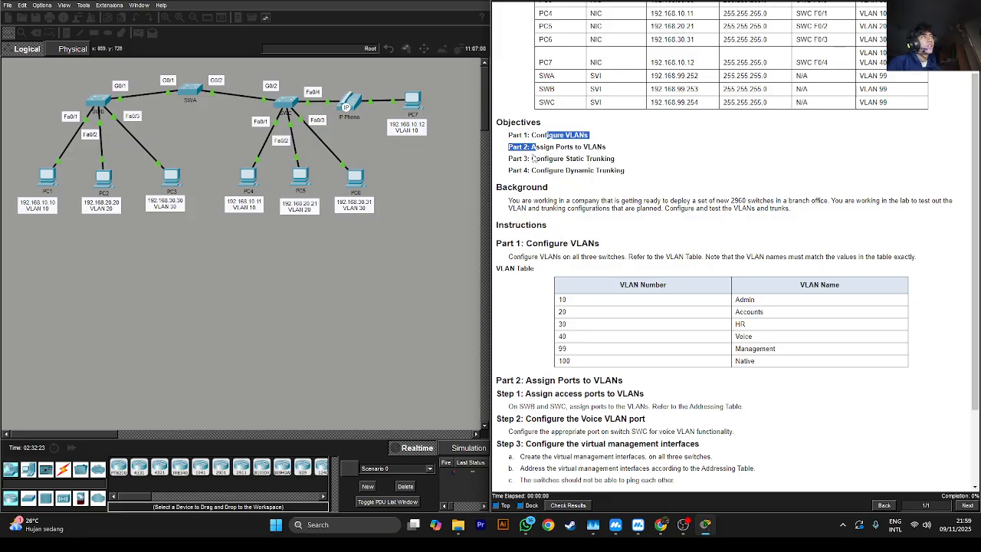
pyautogui.click(535, 159)
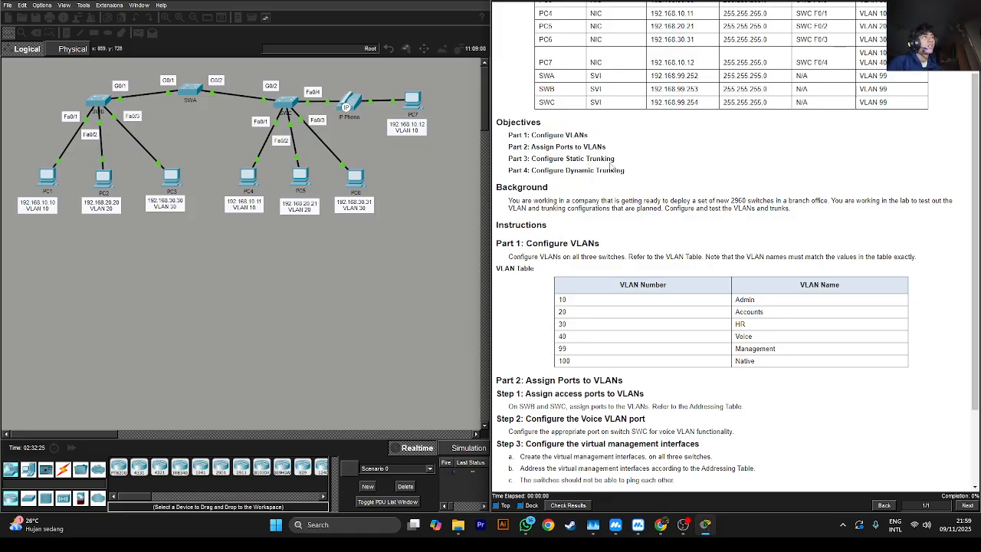
pyautogui.moveTo(572, 160); pyautogui.dragTo(624, 172)
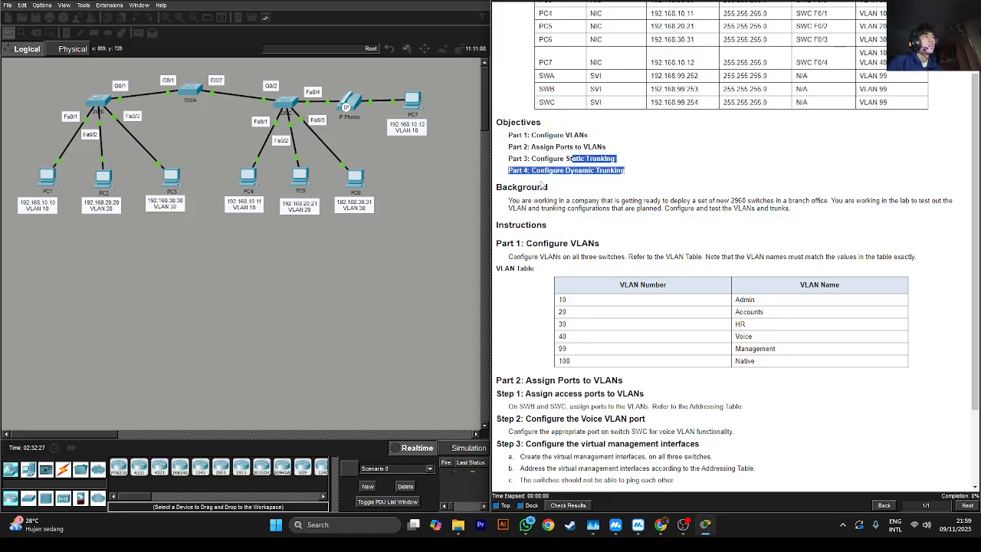
pyautogui.click(671, 237)
pyautogui.scroll(-1, 598, 231)
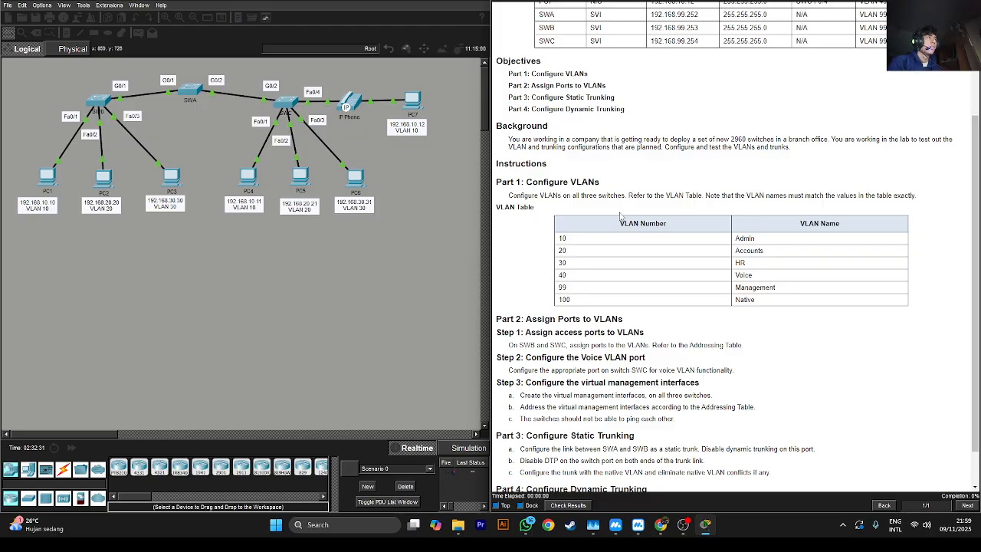
pyautogui.scroll(-1, 619, 272)
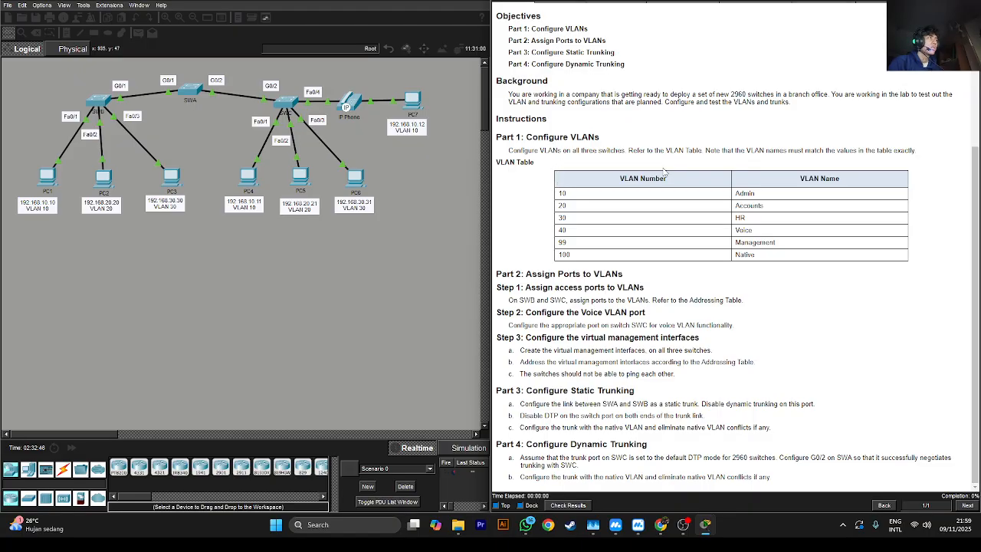
pyautogui.scroll(1, 681, 193)
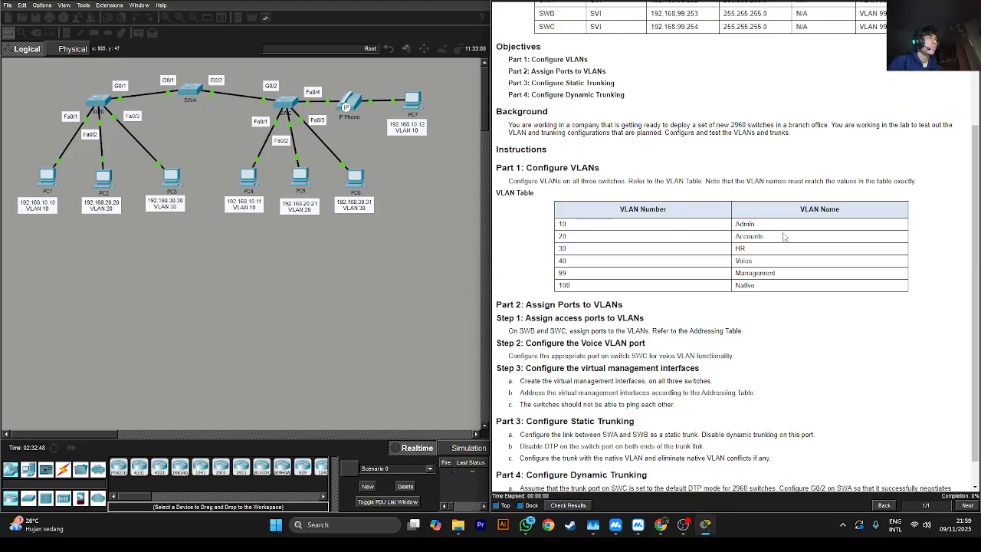
pyautogui.scroll(5, 862, 272)
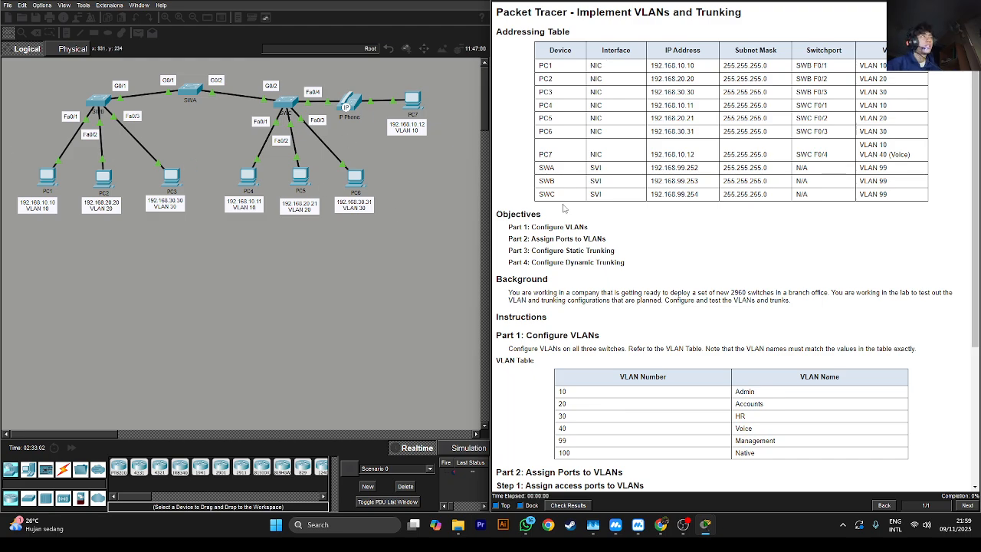
pyautogui.scroll(-5, 673, 327)
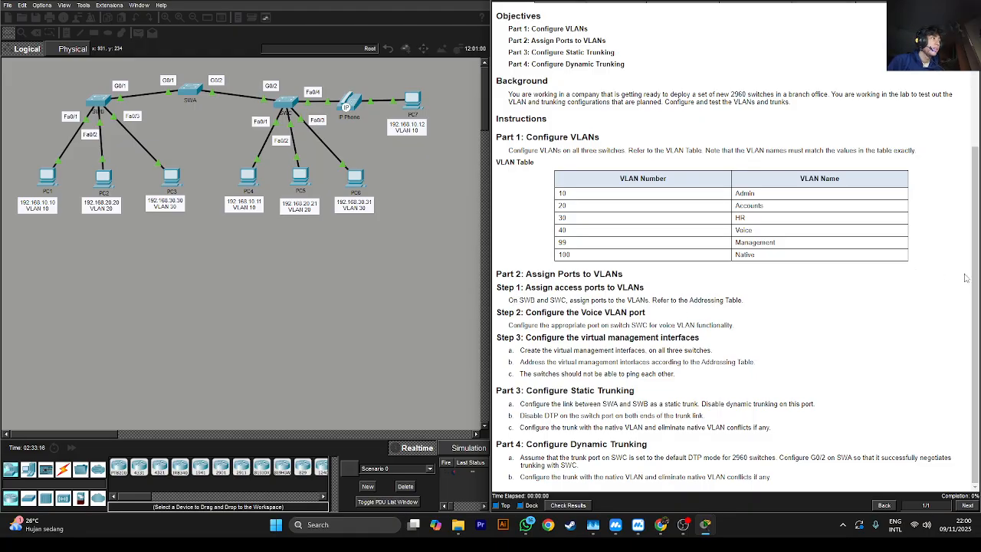
pyautogui.scroll(2, 967, 279)
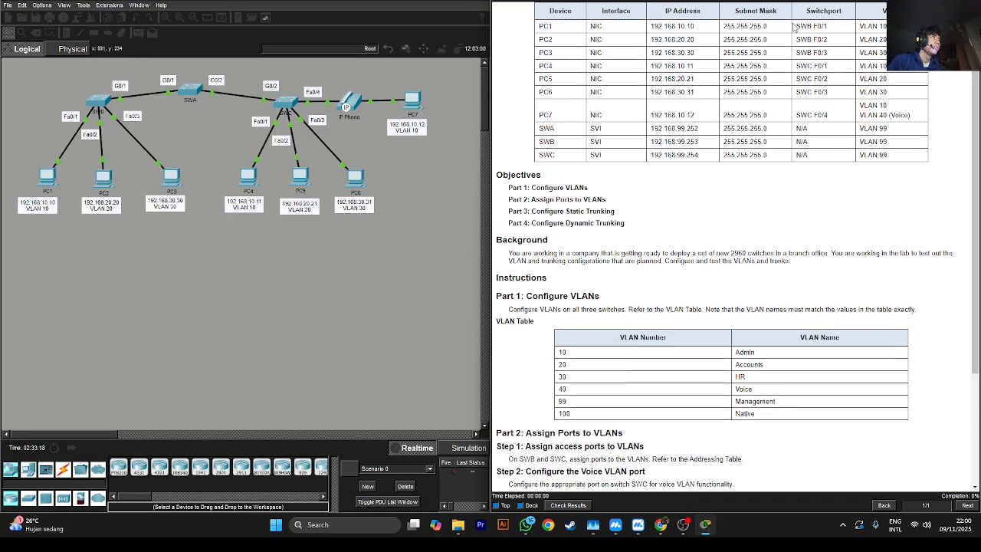
pyautogui.doubleClick(801, 52)
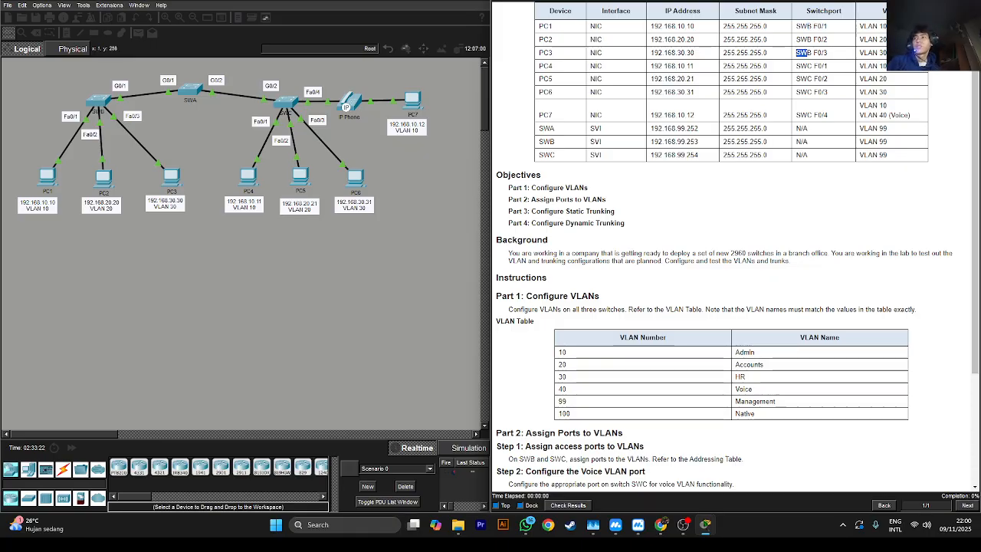
pyautogui.scroll(-3, 630, 289)
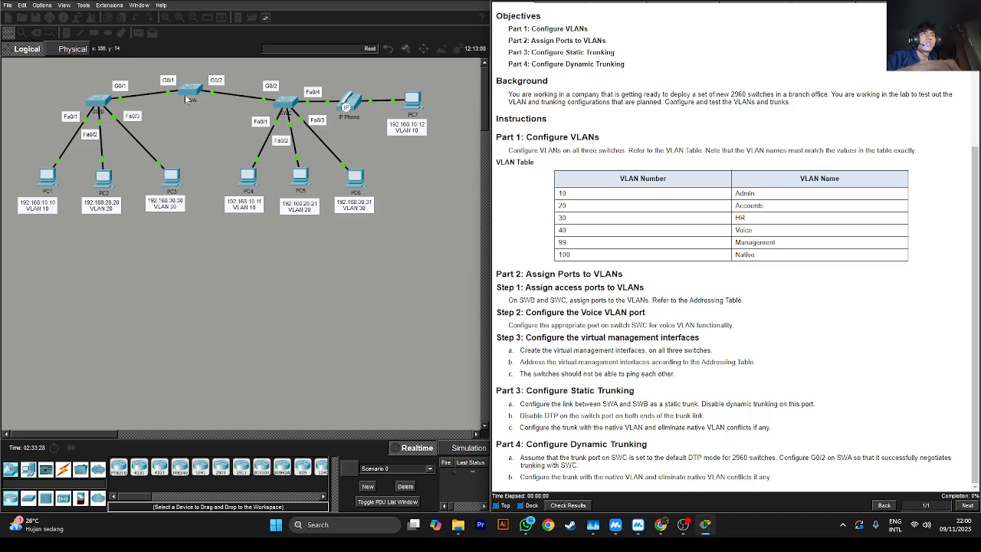
# - Open switch SWB's command line and enter global configuration mode from the terminal
pyautogui.click(100, 101)
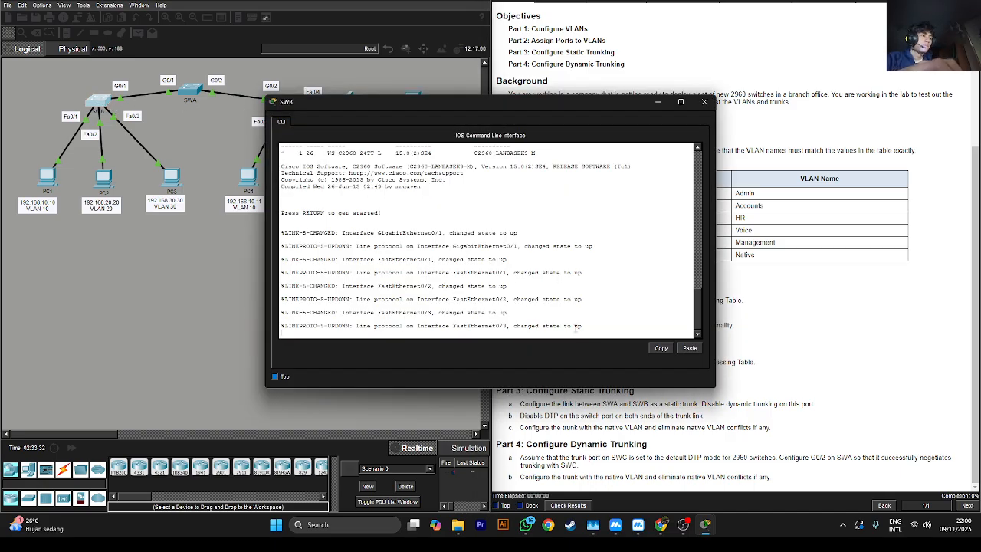
pyautogui.press('Return')
pyautogui.press('Return')
pyautogui.write('en')
pyautogui.press('Return')
pyautogui.write('co')
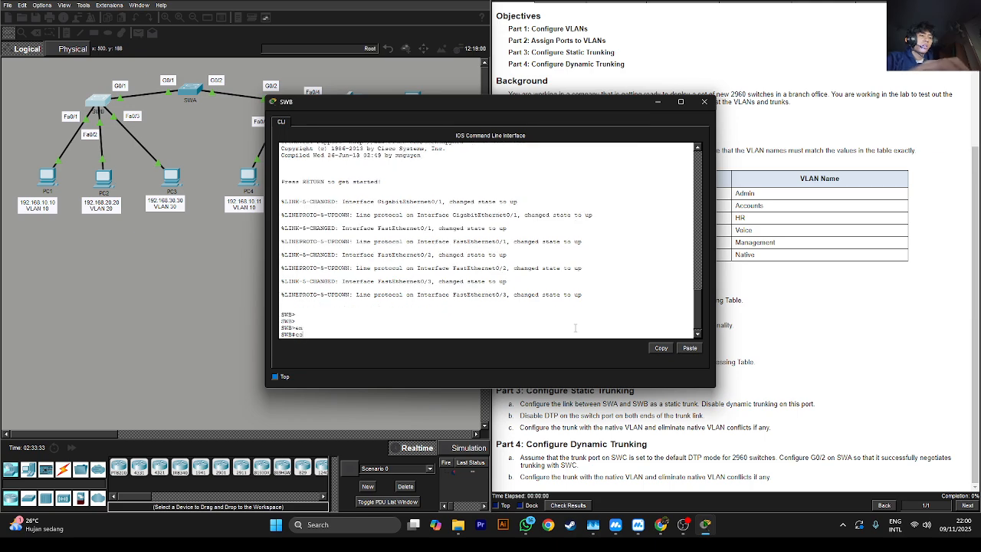
pyautogui.write('nfig')
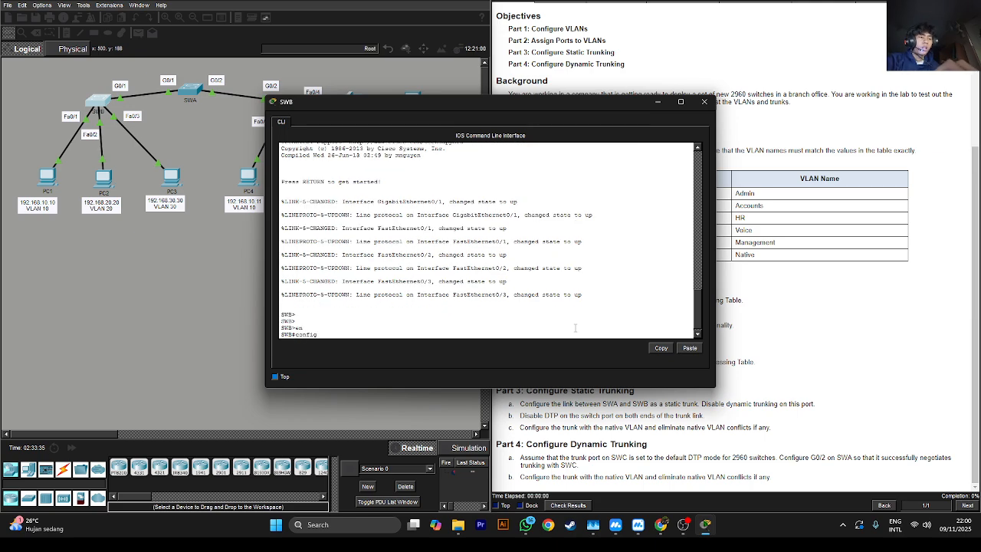
pyautogui.press('Return')
pyautogui.click(921, 295)
pyautogui.scroll(5, 923, 295)
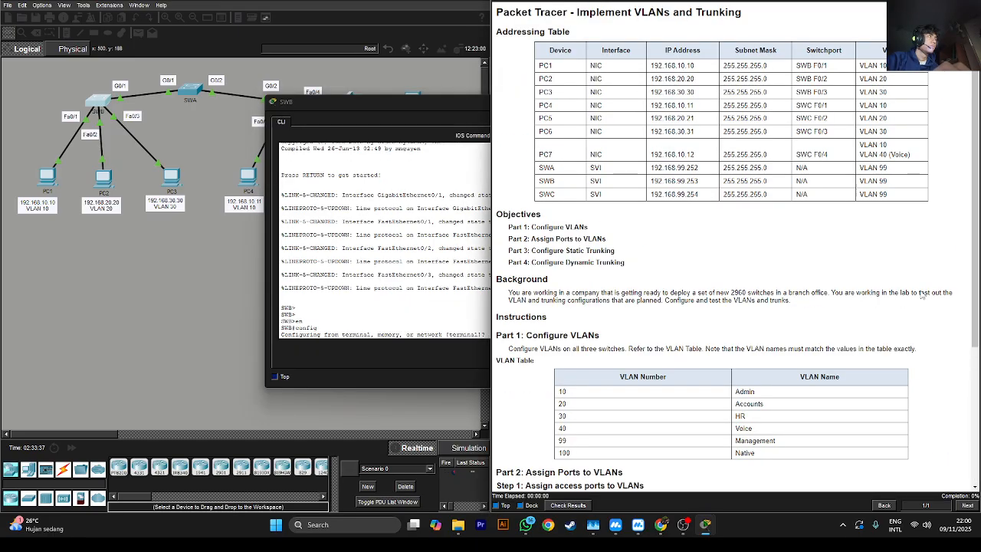
pyautogui.click(446, 349)
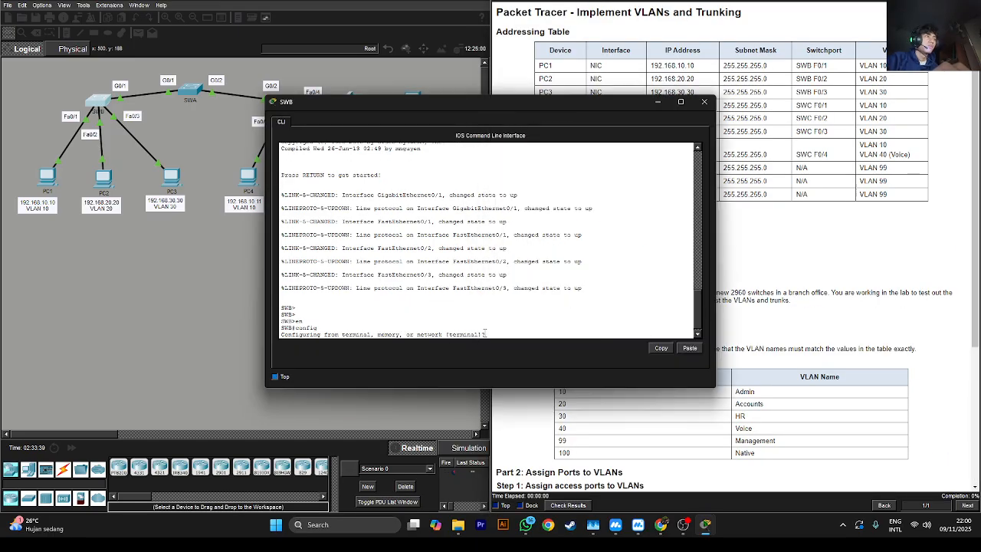
pyautogui.press('Return')
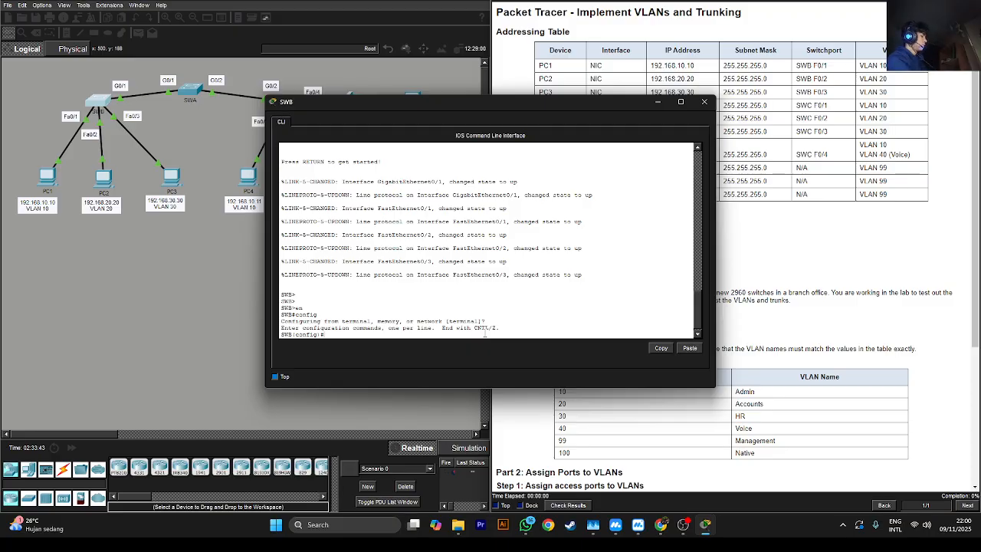
# - List SWB's existing VLANs from configuration mode with do show vlan brief
pyautogui.write('in')
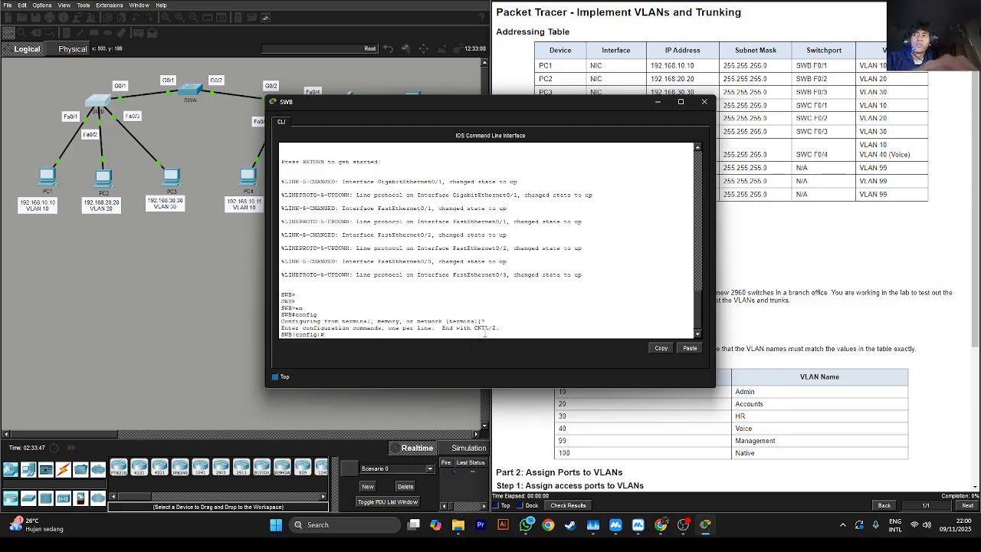
pyautogui.scroll(-1, 573, 469)
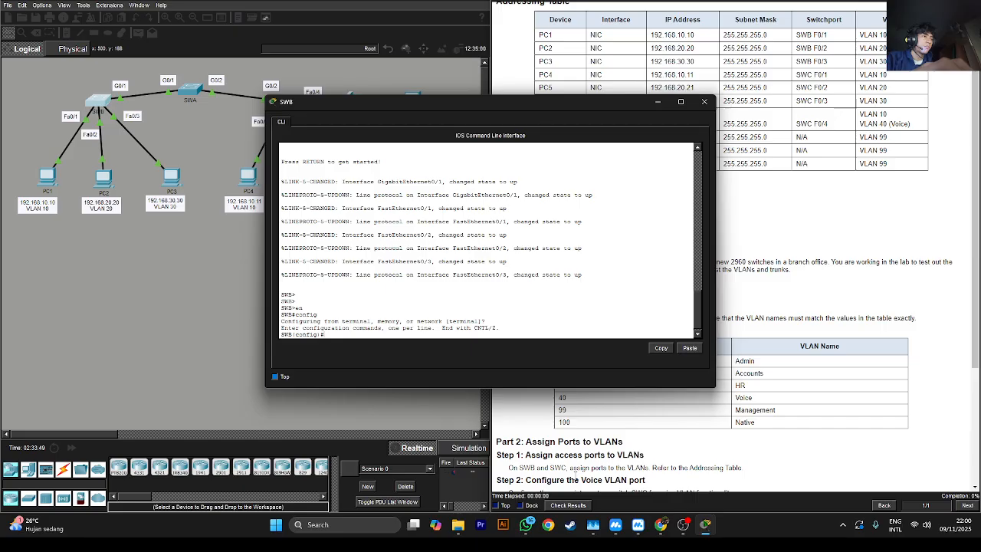
pyautogui.moveTo(390, 102); pyautogui.dragTo(263, 91)
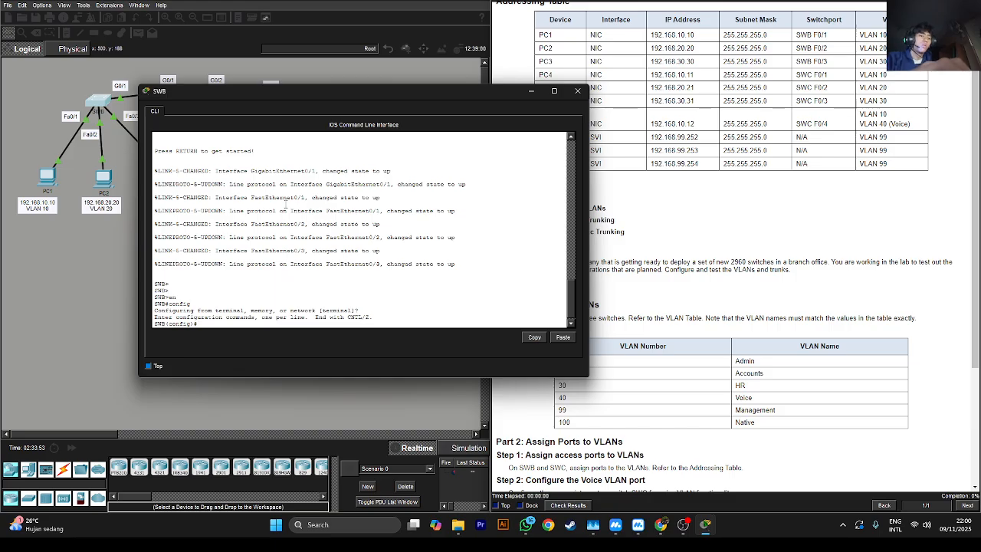
pyautogui.press('BackSpace')
pyautogui.press('BackSpace')
pyautogui.write('do show vlan brief')
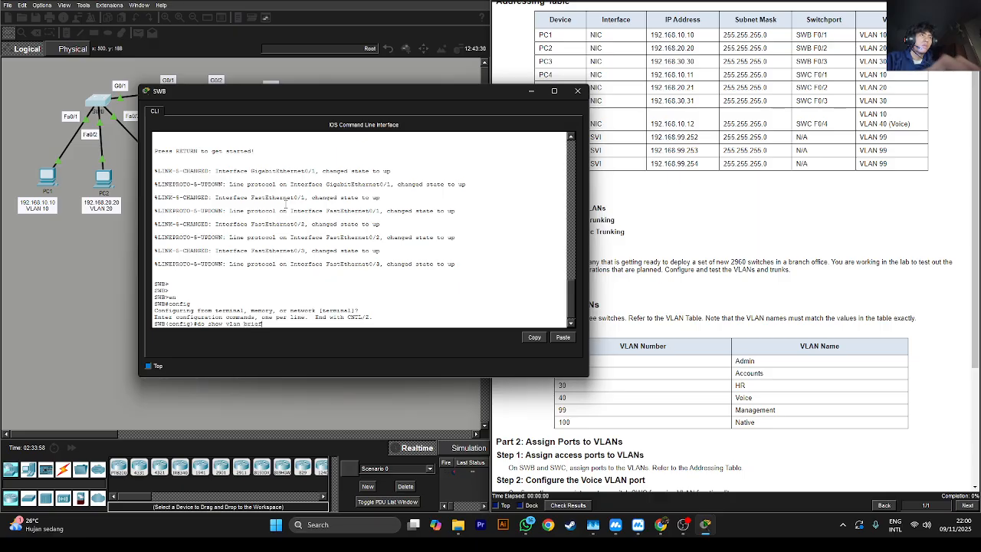
pyautogui.press('Return')
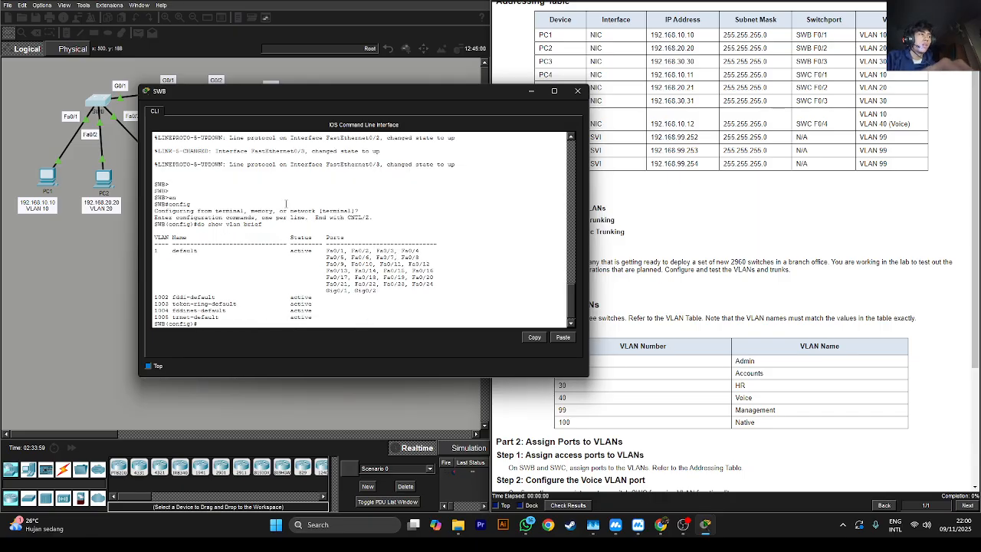
# - Create VLAN 10 on SWB and name it Admin, keeping the lab instructions in view
pyautogui.moveTo(483, 93); pyautogui.dragTo(348, 82)
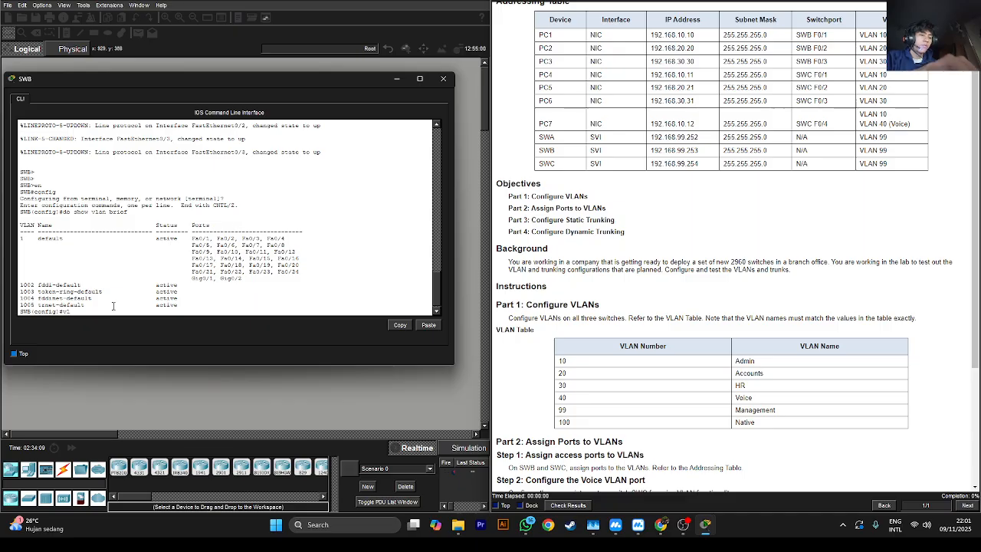
pyautogui.write('an 10')
pyautogui.press('Return')
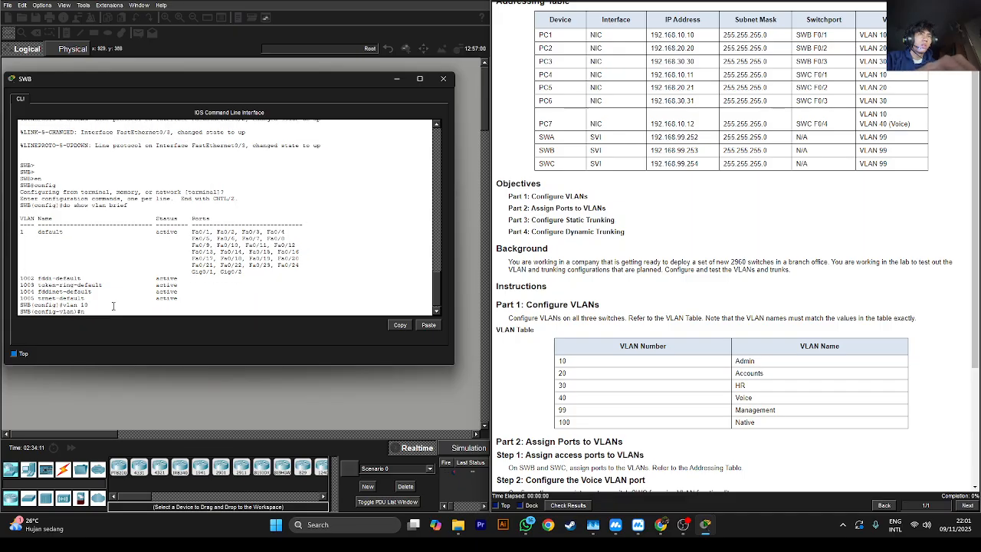
pyautogui.write('name Admin')
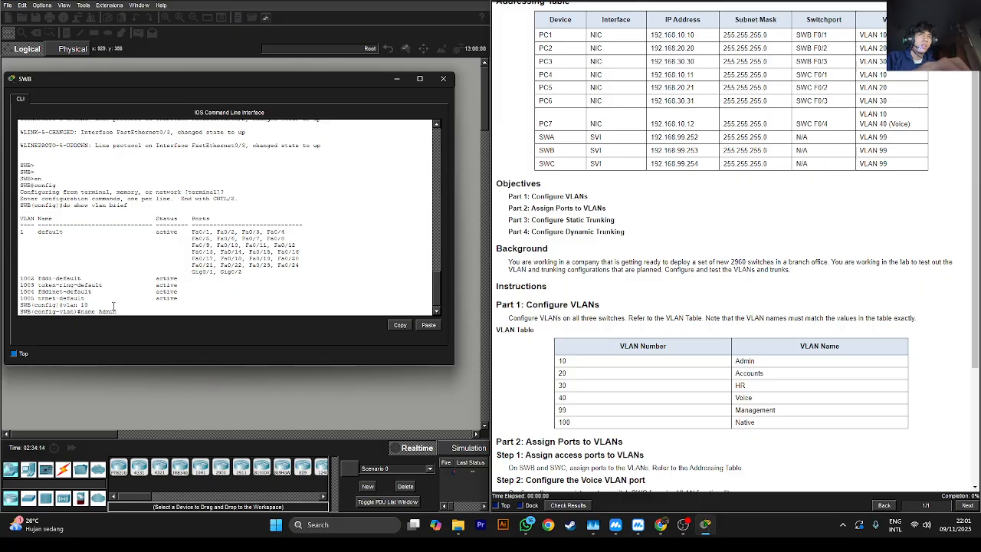
pyautogui.press('Return')
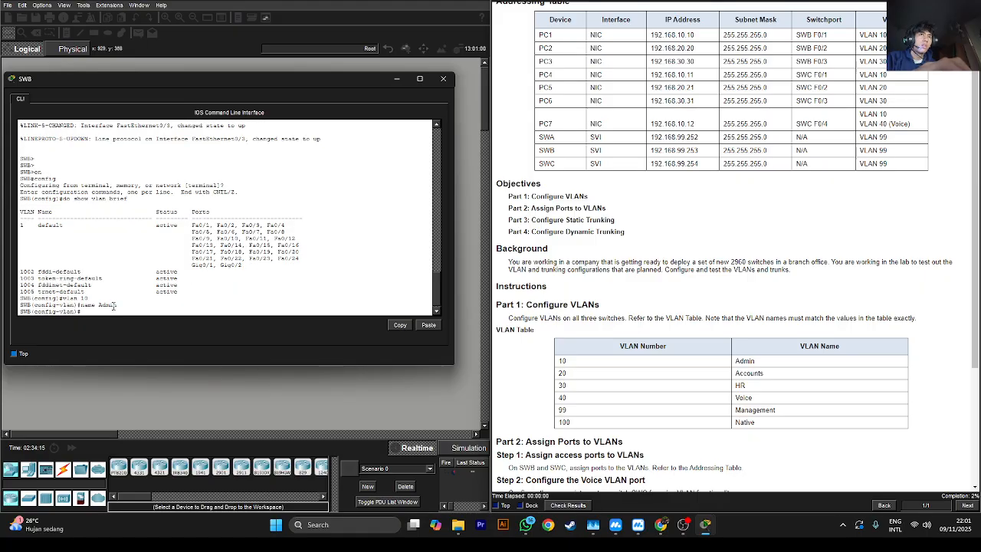
# - Create VLAN 30 on SWB and name it HR
pyautogui.write('vlan 30')
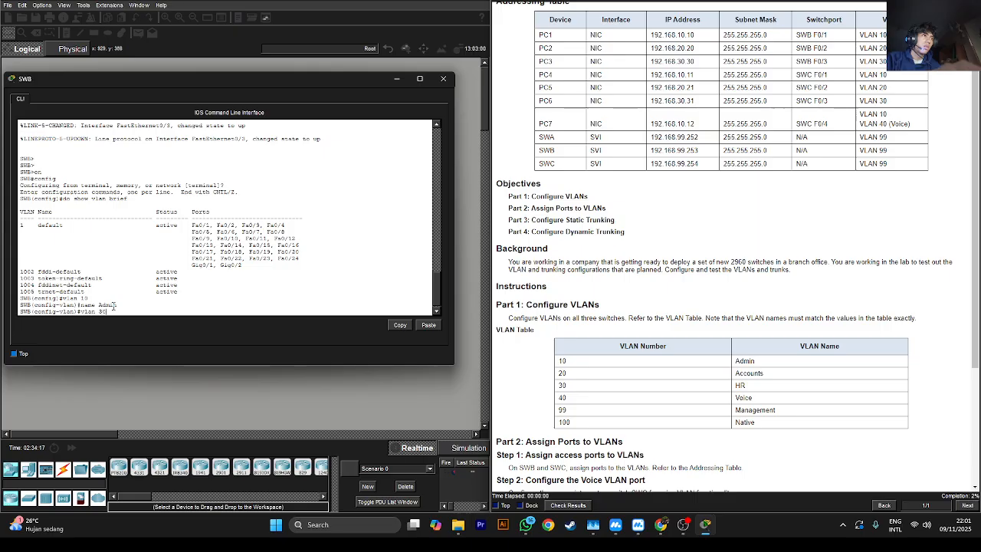
pyautogui.press('Return')
pyautogui.write('name')
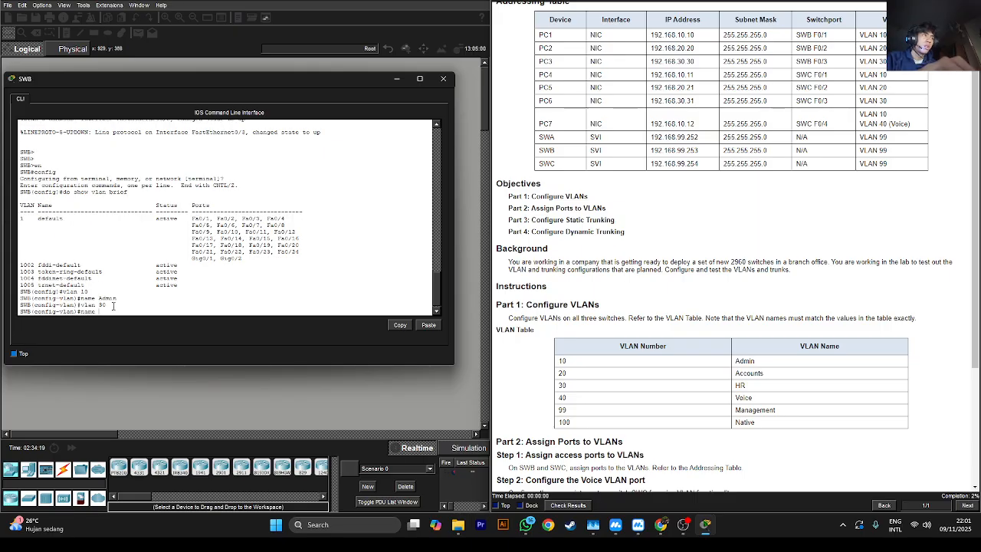
pyautogui.write(' HR')
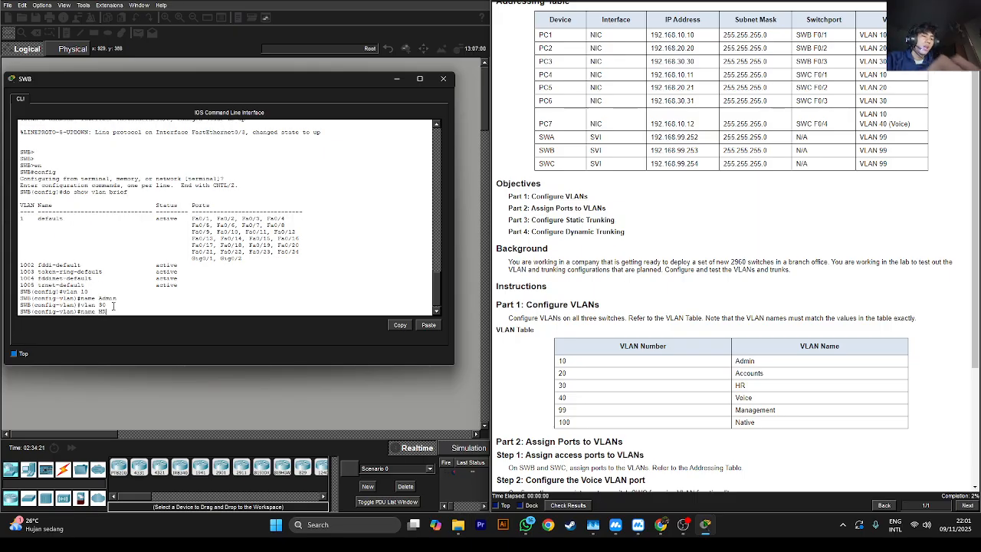
pyautogui.press('Return')
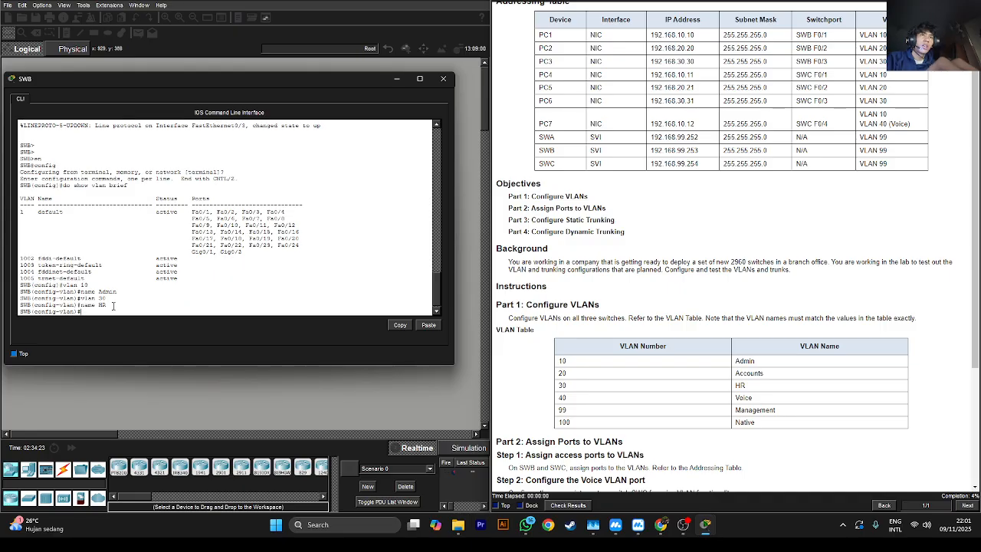
# - Create VLAN 20 on SWB and name it Accounts
pyautogui.write('vlan 20')
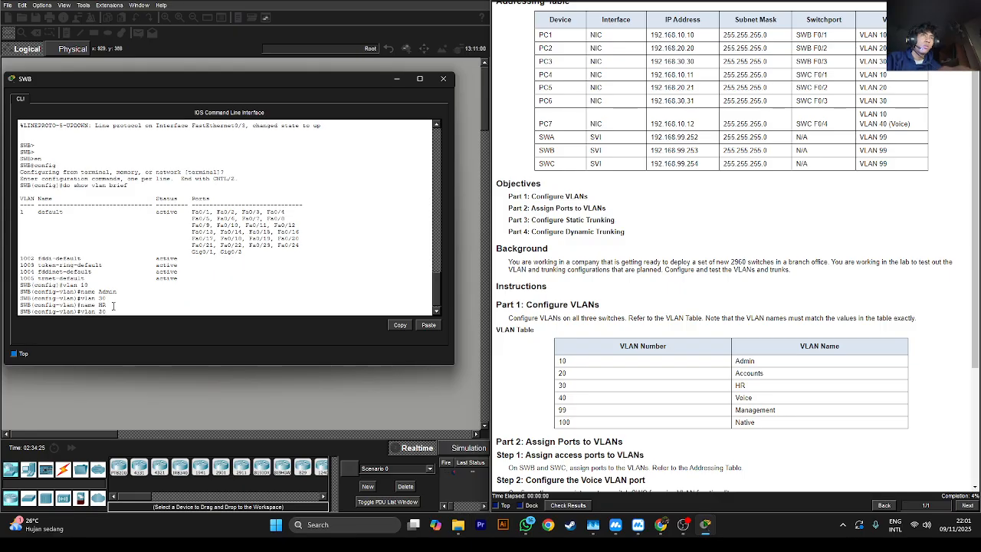
pyautogui.press('Return')
pyautogui.write('name')
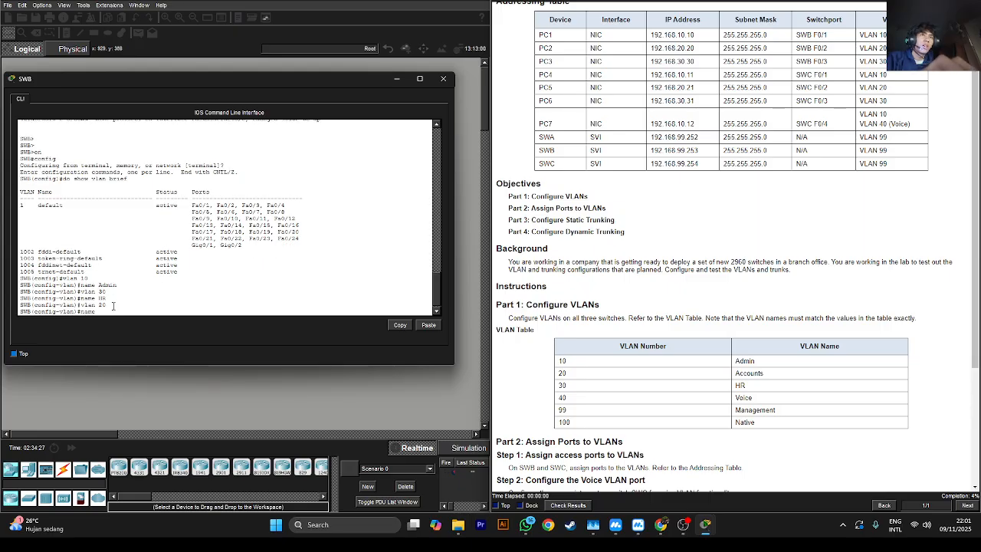
pyautogui.write(' Ac')
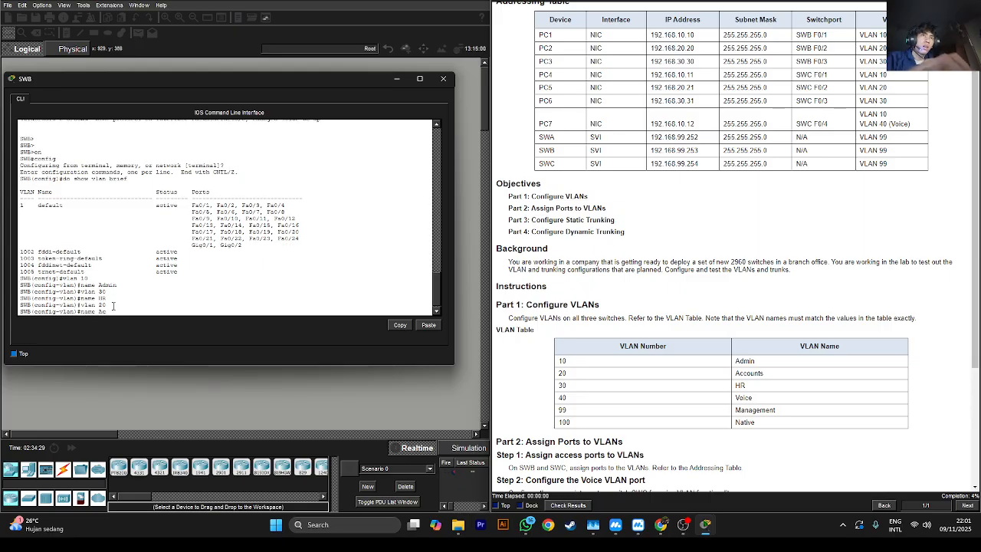
pyautogui.write('counts')
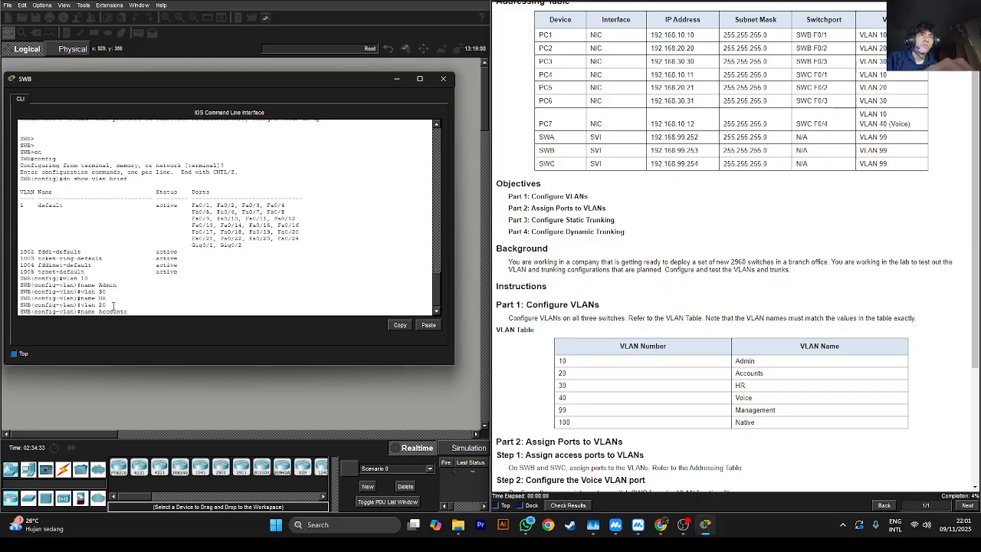
pyautogui.press('Return')
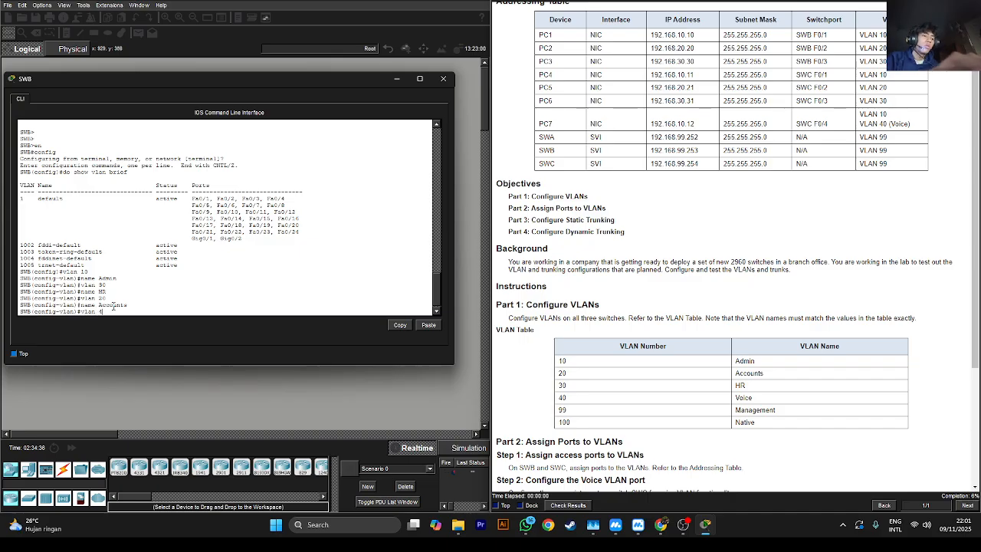
# - Create VLAN 40 on SWB and name it Voice
pyautogui.press('Return')
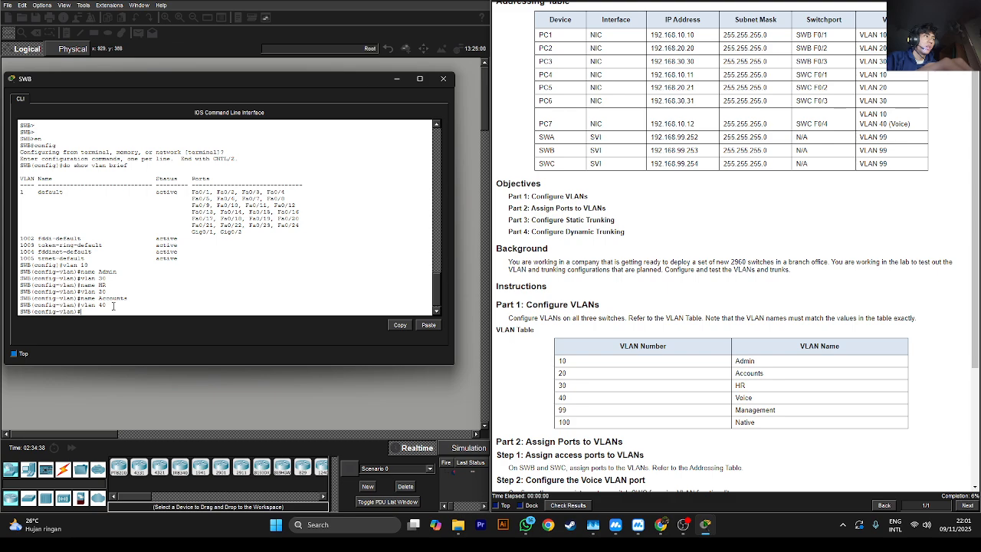
pyautogui.write('name')
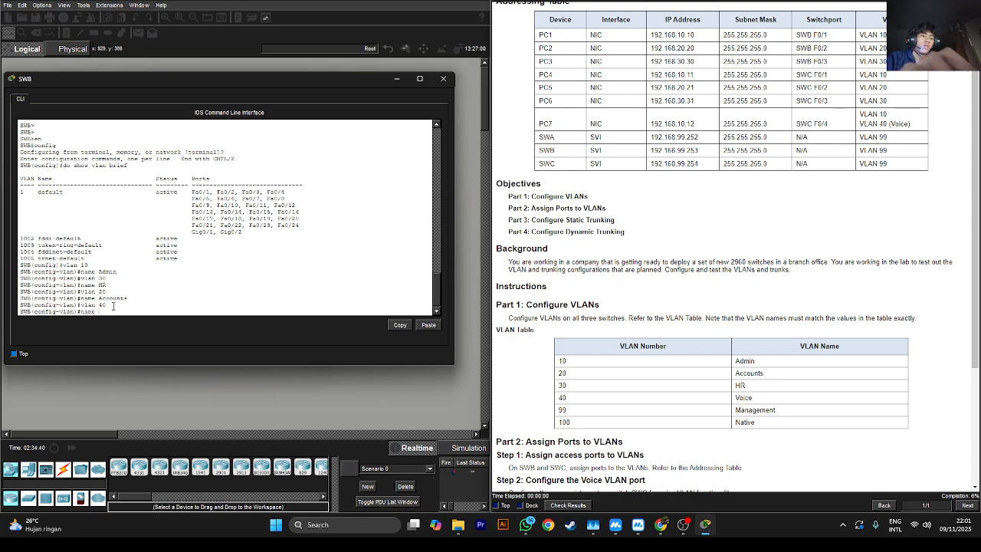
pyautogui.write(' Voice')
pyautogui.press('Return')
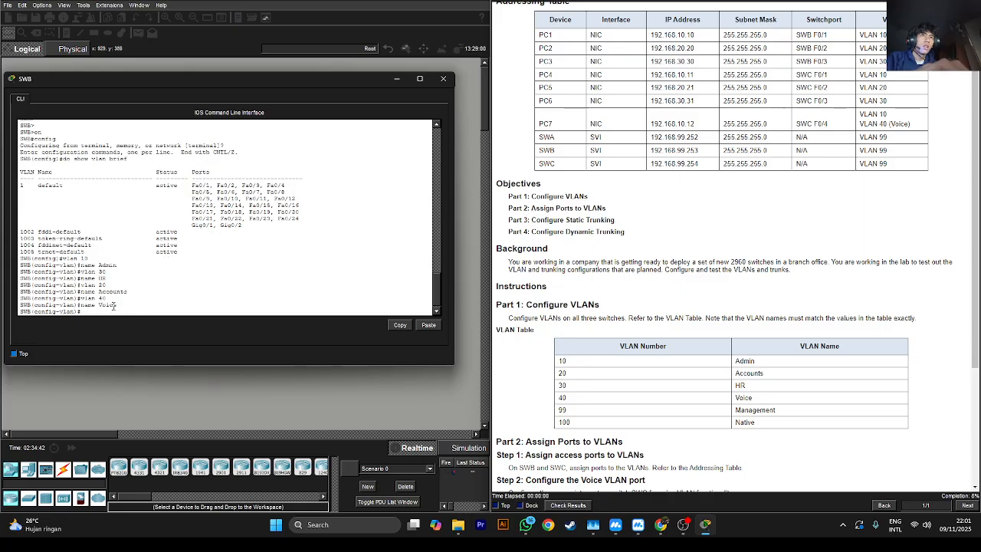
# - Create VLAN 99 on SWB and name it Management
pyautogui.write('vlan')
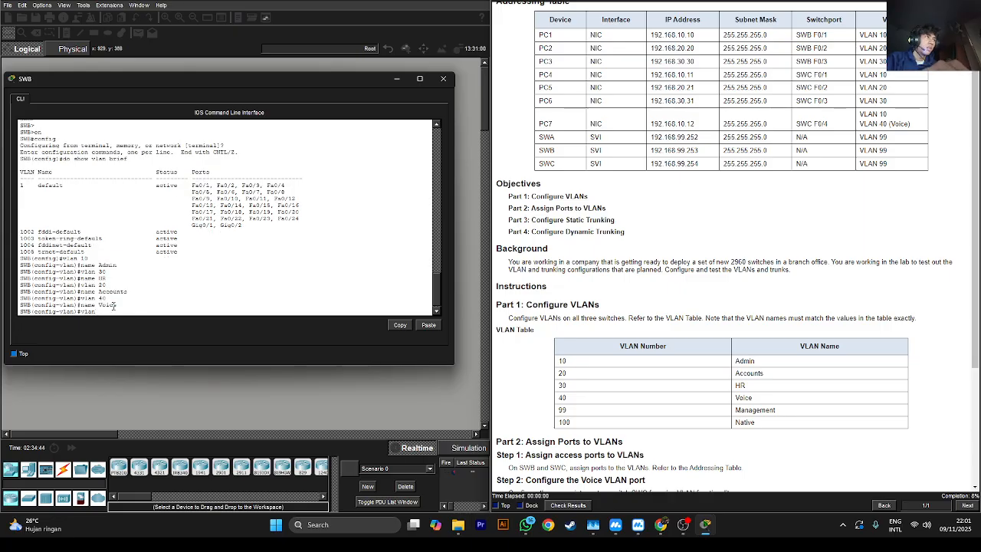
pyautogui.write(' 99')
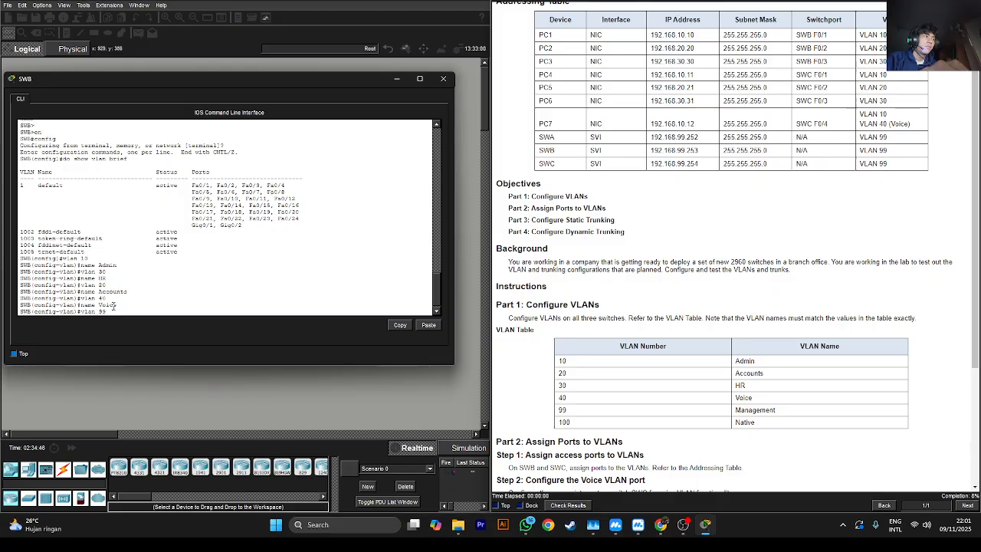
pyautogui.press('Return')
pyautogui.write('name')
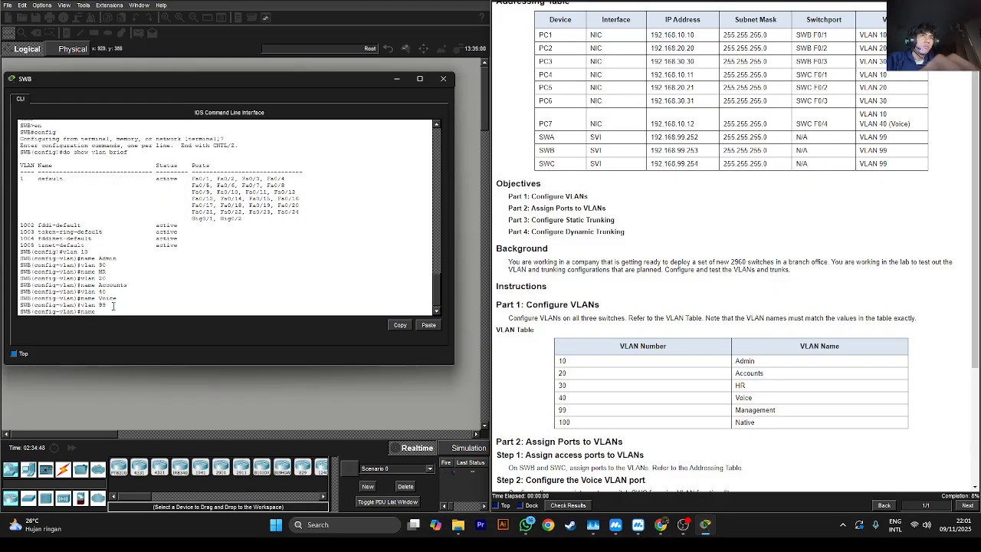
pyautogui.write(' Management')
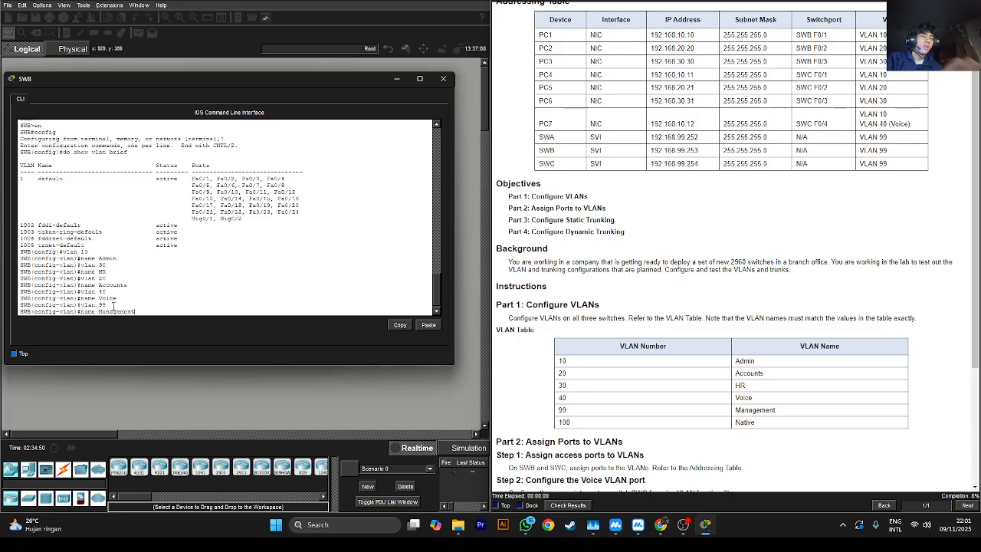
pyautogui.press('Return')
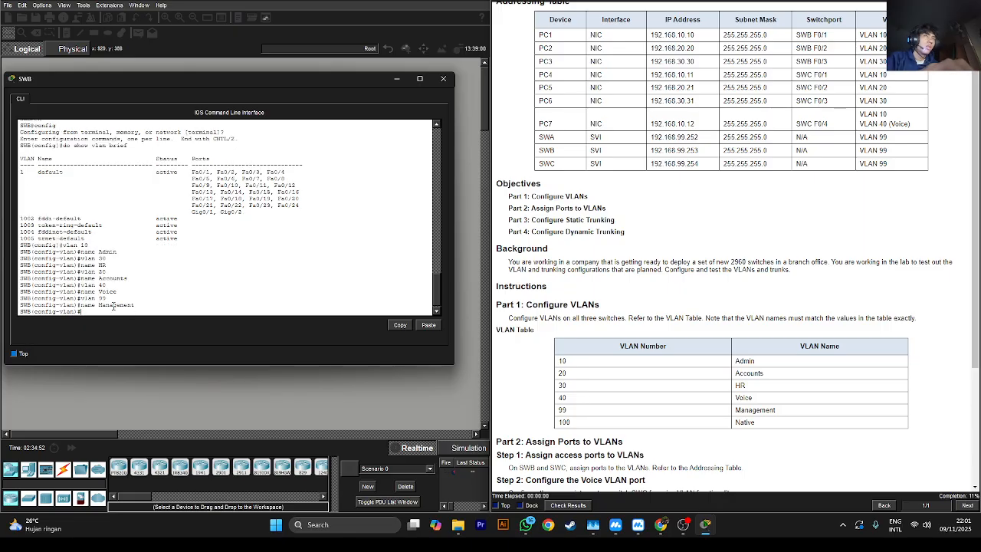
# - Try to create and name VLAN 100 on SWB with the single command vlan 100 name Native
pyautogui.write('vlan 10')
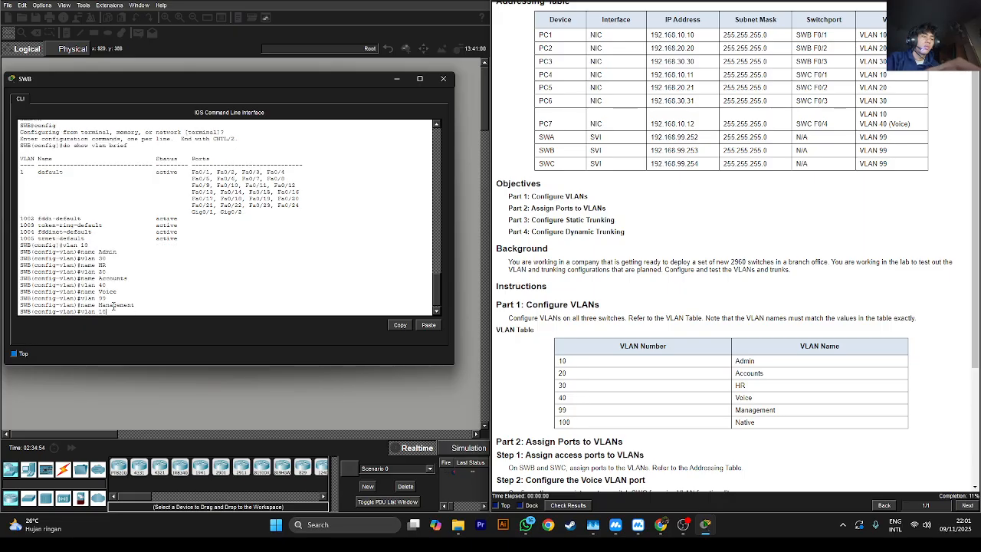
pyautogui.write('0 nam')
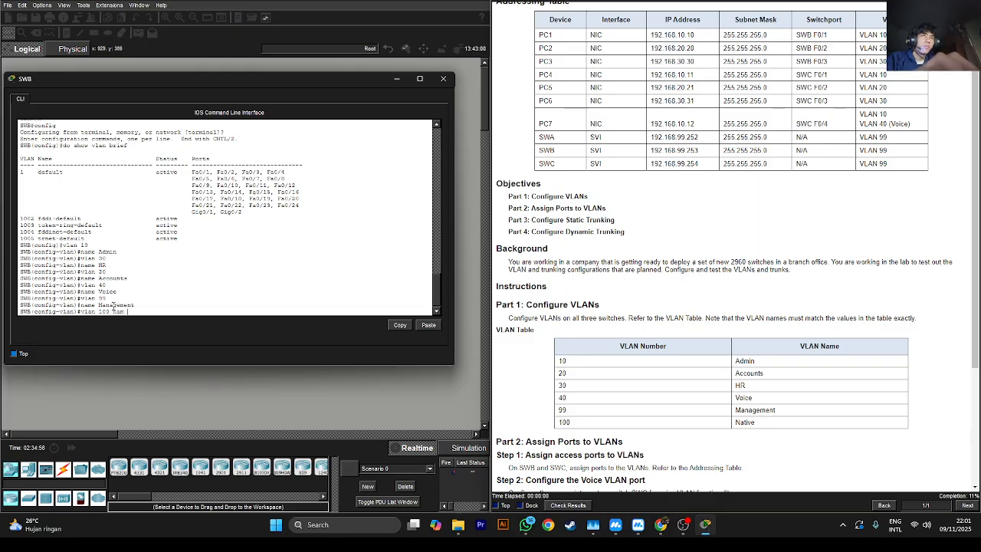
pyautogui.write('e Na')
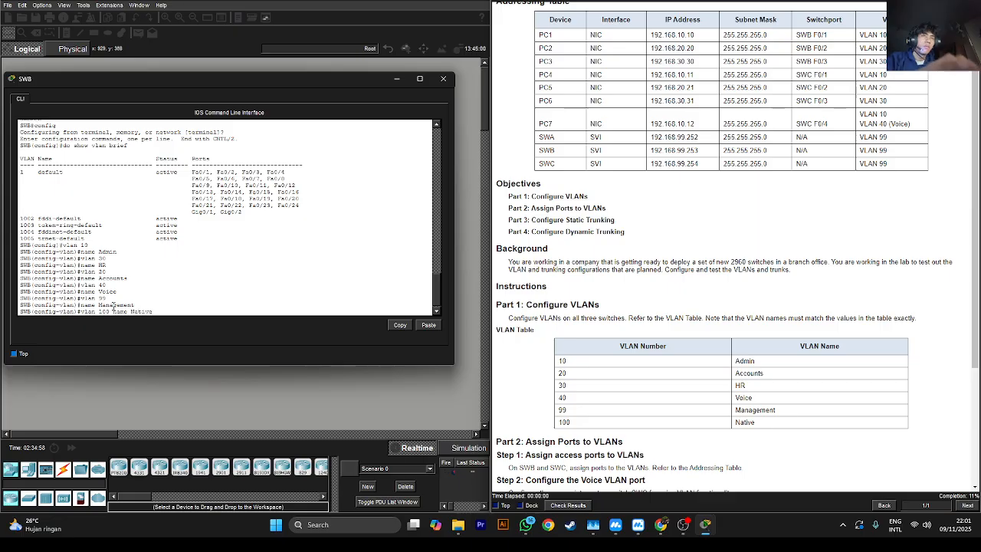
pyautogui.write('tive')
pyautogui.press('Return')
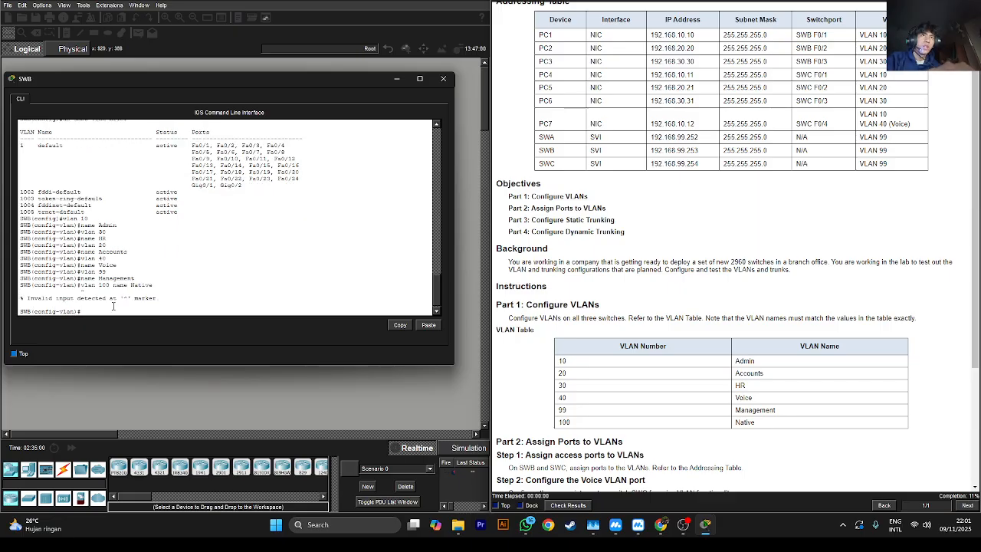
# - Create VLAN 100 on SWB and name it Native using two separate commands
pyautogui.press('Up')
pyautogui.press('BackSpace')
pyautogui.press('BackSpace')
pyautogui.press('BackSpace')
pyautogui.press('BackSpace')
pyautogui.press('BackSpace')
pyautogui.press('BackSpace')
pyautogui.press('BackSpace')
pyautogui.press('BackSpace')
pyautogui.press('BackSpace')
pyautogui.press('BackSpace')
pyautogui.press('BackSpace')
pyautogui.press('BackSpace')
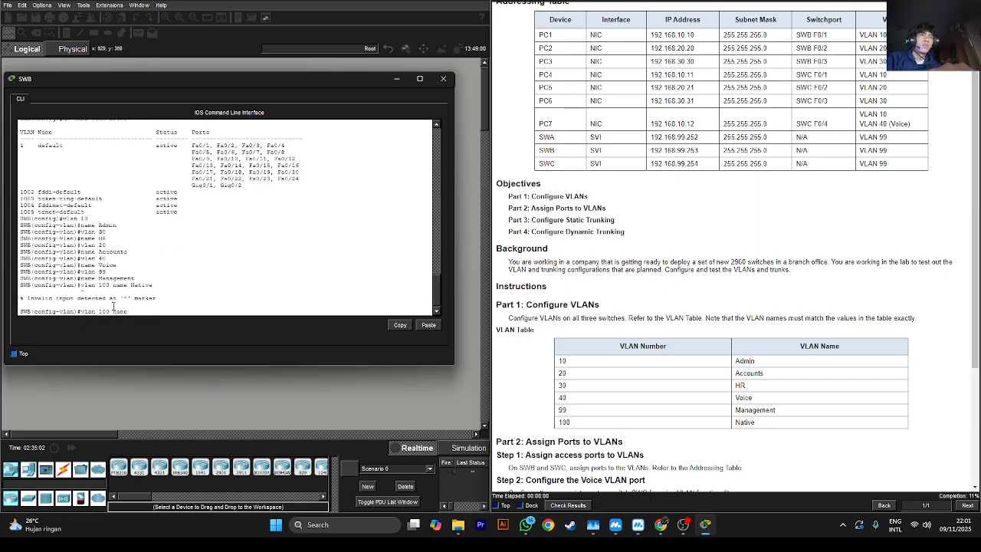
pyautogui.press('Return')
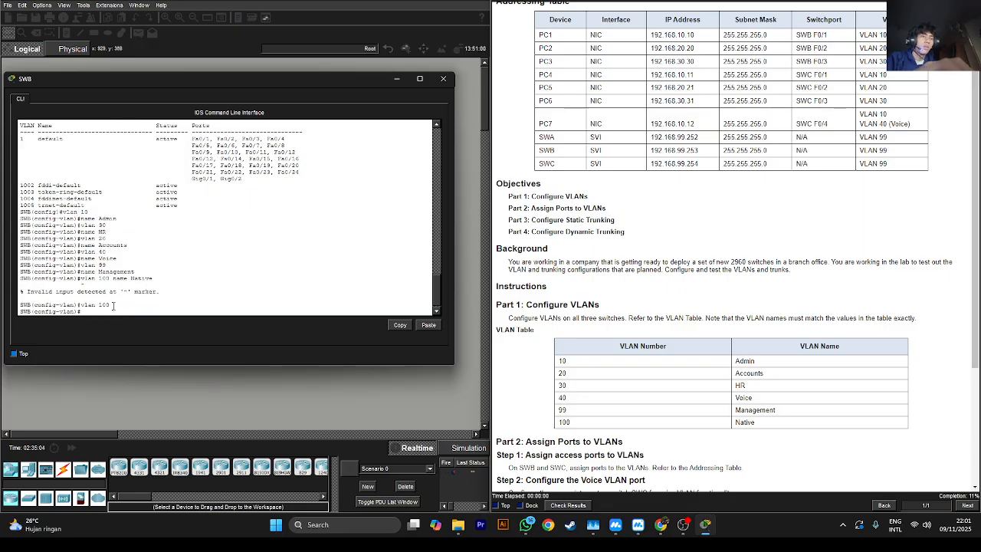
pyautogui.write('name Native')
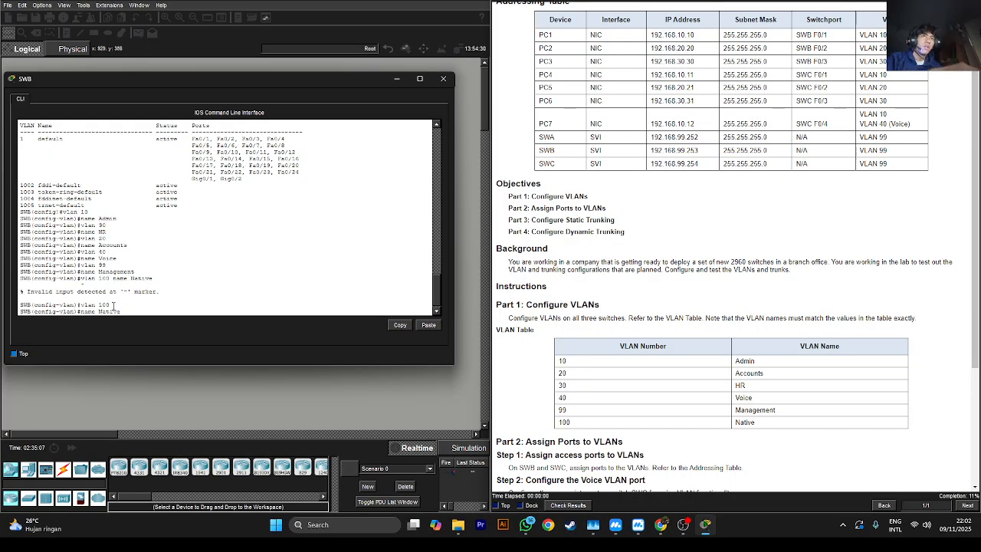
pyautogui.press('Return')
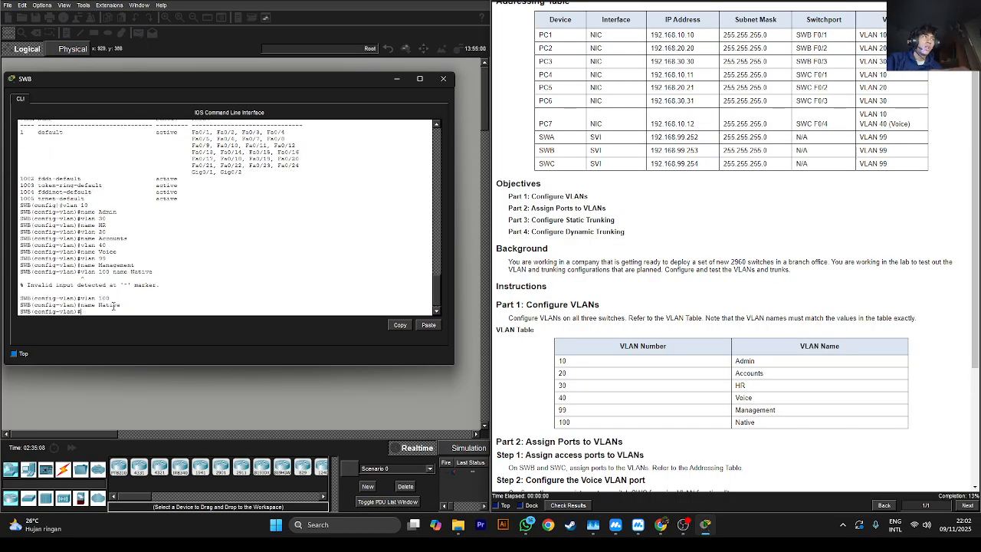
# - Minimize SWB's window, open switch SWA's command line and enter global configuration mode from the terminal
pyautogui.click(396, 79)
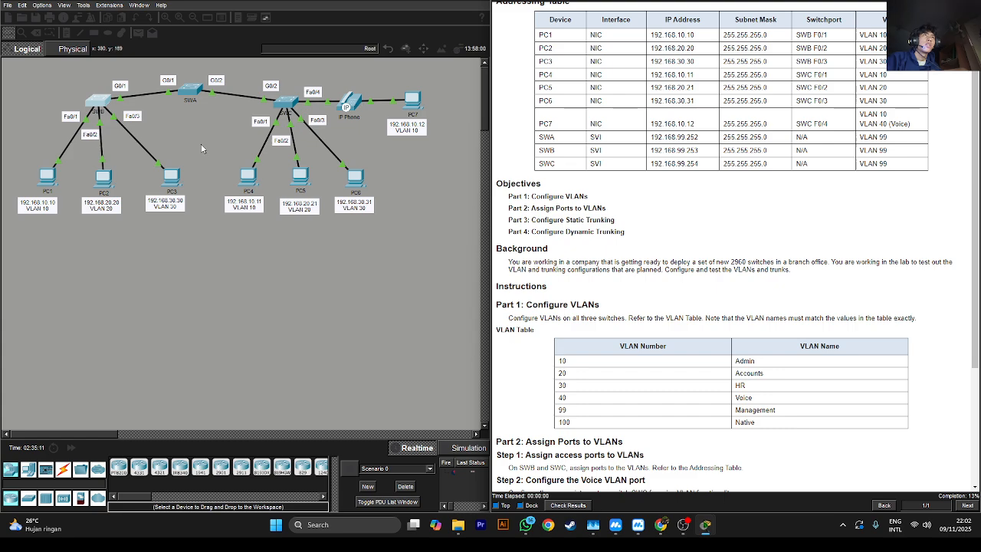
pyautogui.click(186, 93)
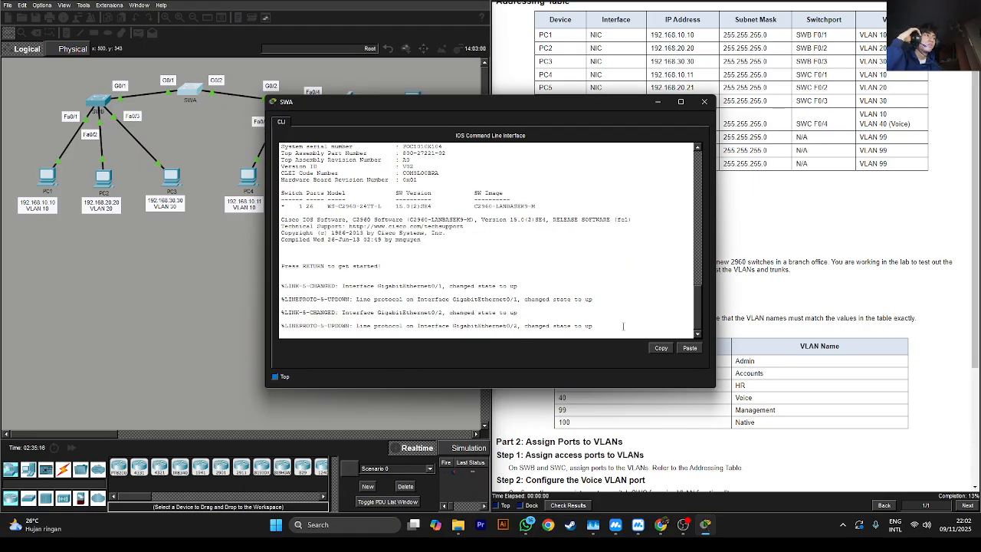
pyautogui.press('Return')
pyautogui.press('Return')
pyautogui.write('en')
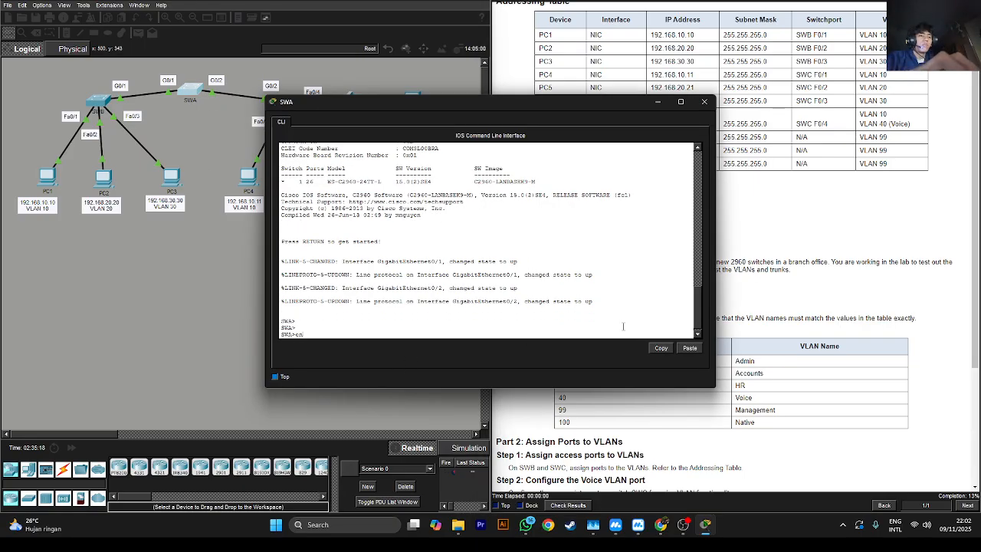
pyautogui.press('Return')
pyautogui.write('config')
pyautogui.press('Return')
pyautogui.press('Return')
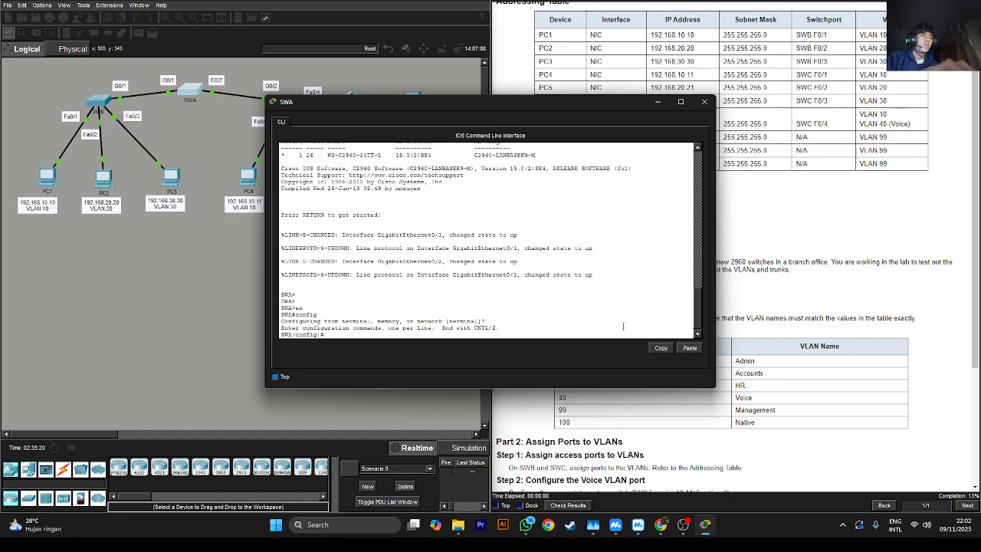
# - Create VLAN 10 on SWA and name it Admin, with SWA's window moved clear of the VLAN table
pyautogui.moveTo(592, 105); pyautogui.dragTo(384, 138)
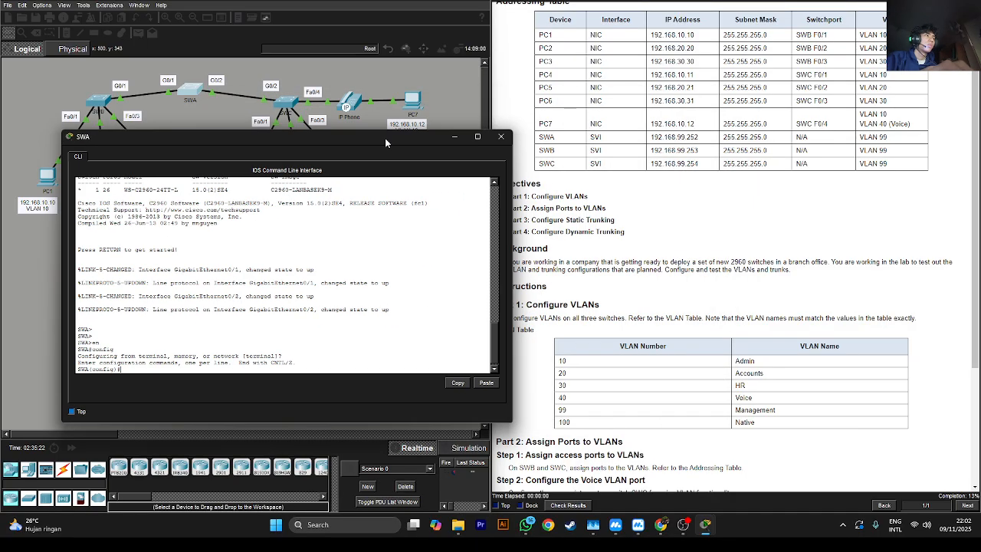
pyautogui.write('vlan 10')
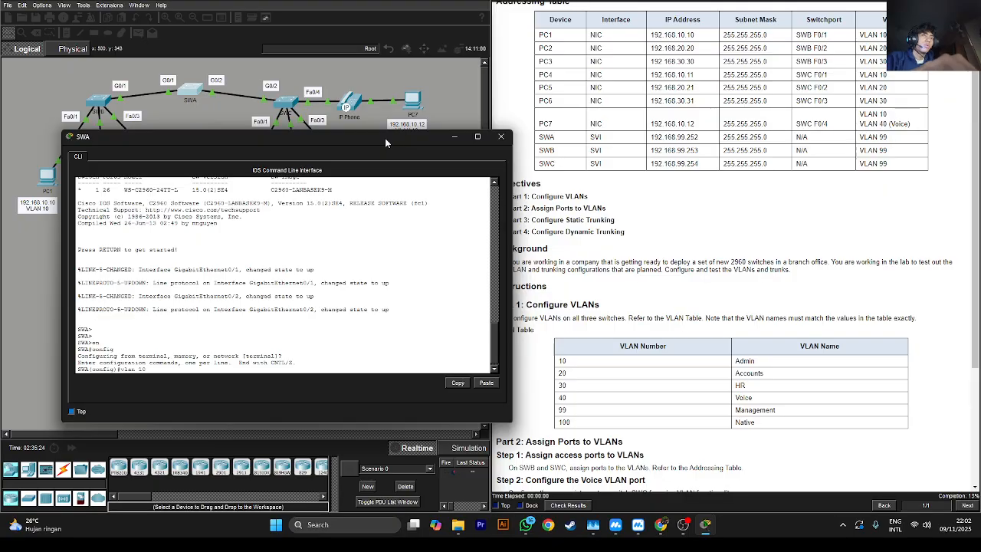
pyautogui.press('Return')
pyautogui.write('name')
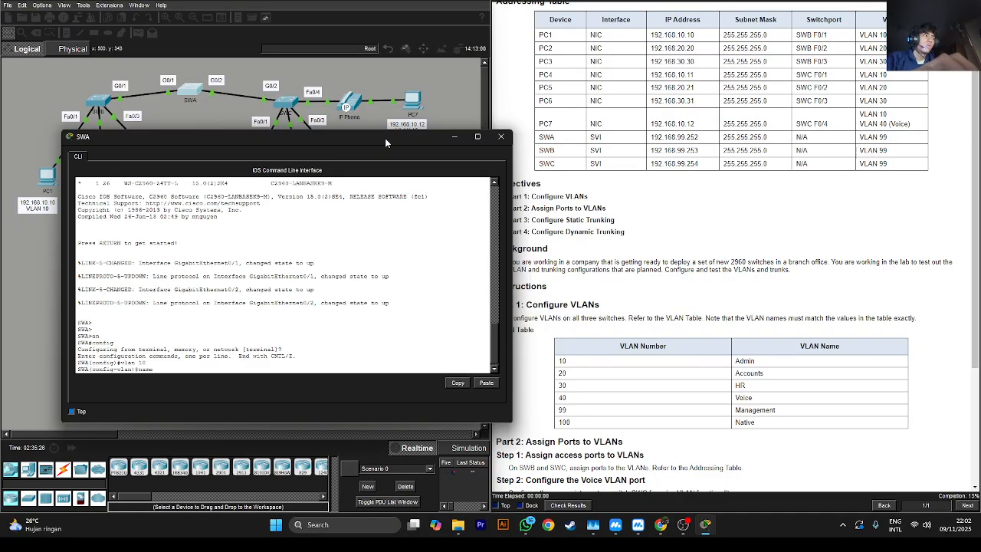
pyautogui.write(' Adm')
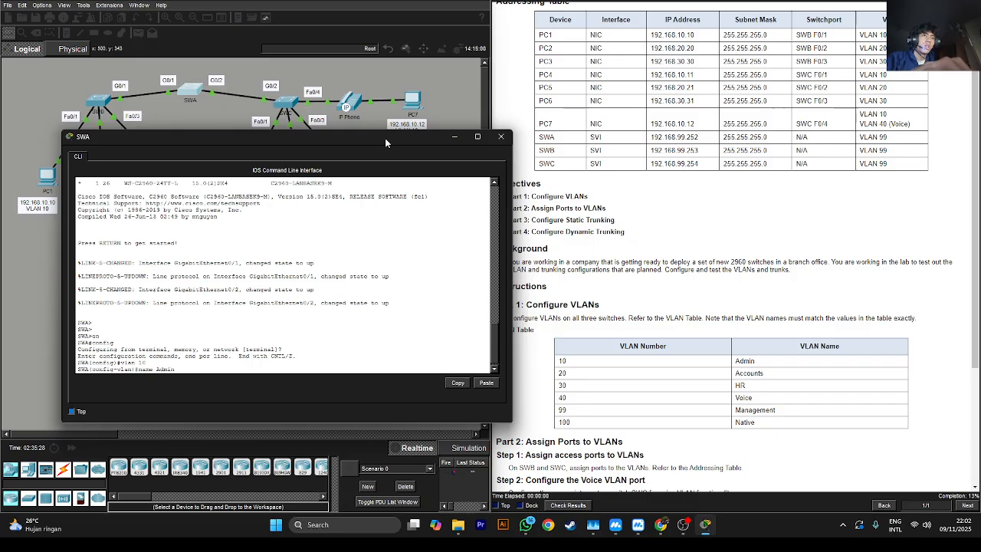
pyautogui.write('in')
pyautogui.press('Return')
# - Create VLAN 20 on SWA and name it Accounts
pyautogui.write('vlan 20')
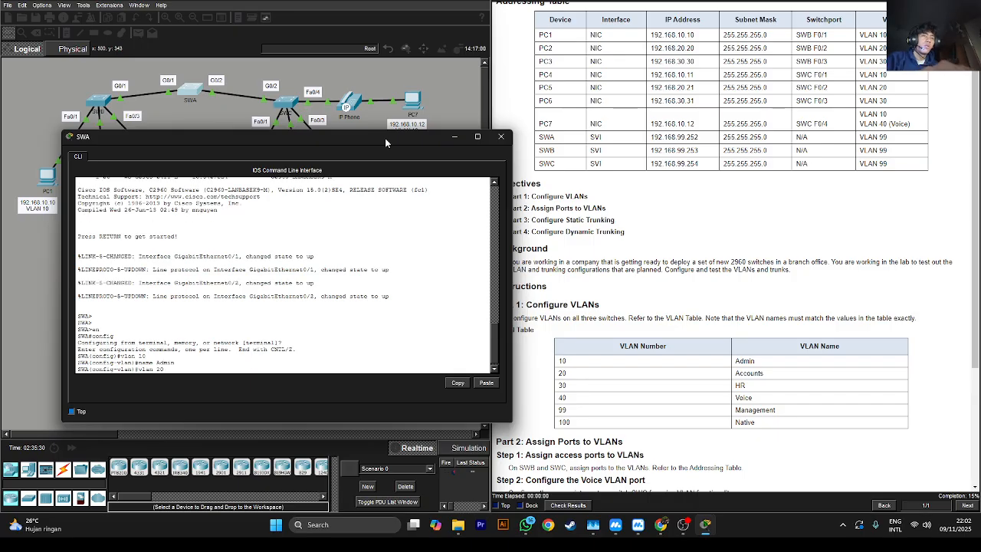
pyautogui.press('Return')
pyautogui.write('name ')
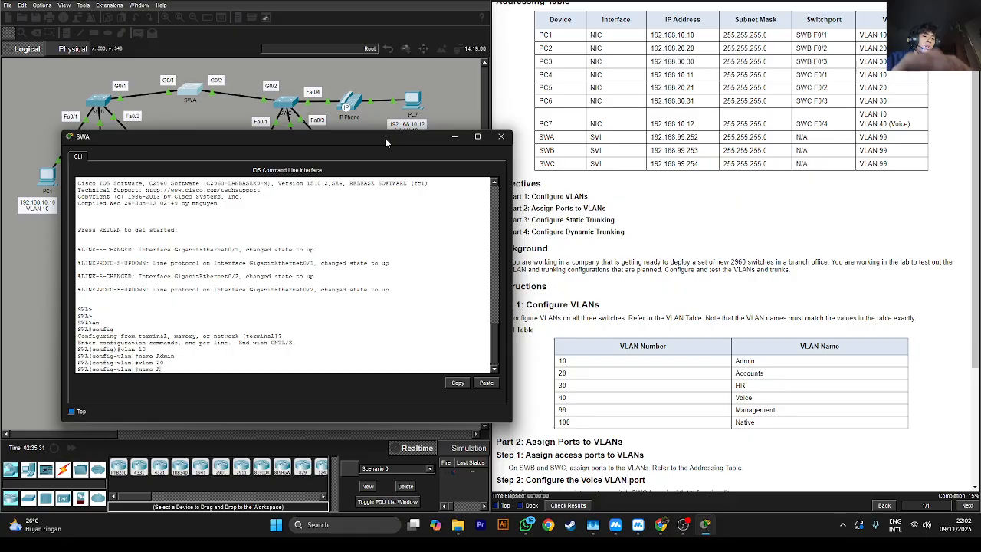
pyautogui.write('Account')
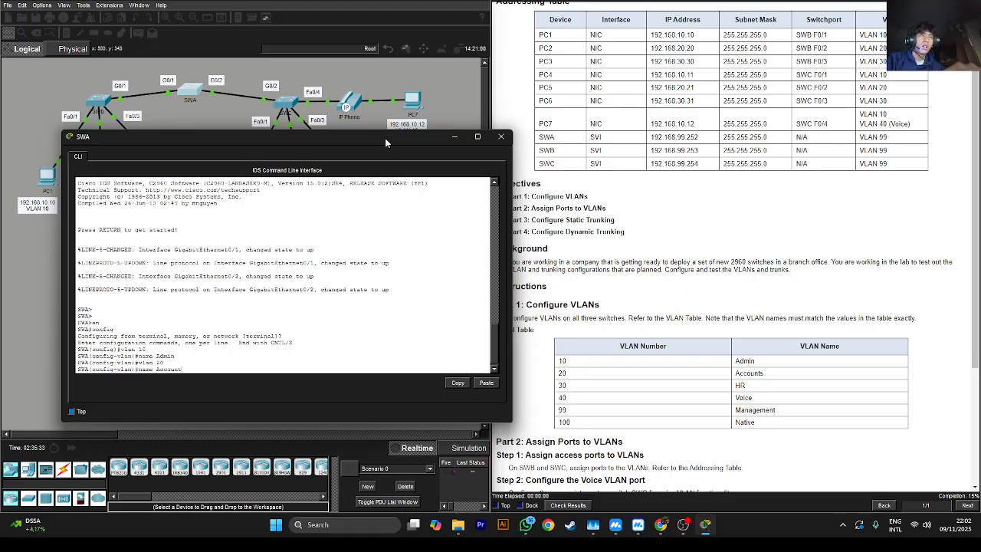
pyautogui.write('s')
pyautogui.press('Return')
# - Create VLAN 30 on SWA and name it HR
pyautogui.write('vlan ')
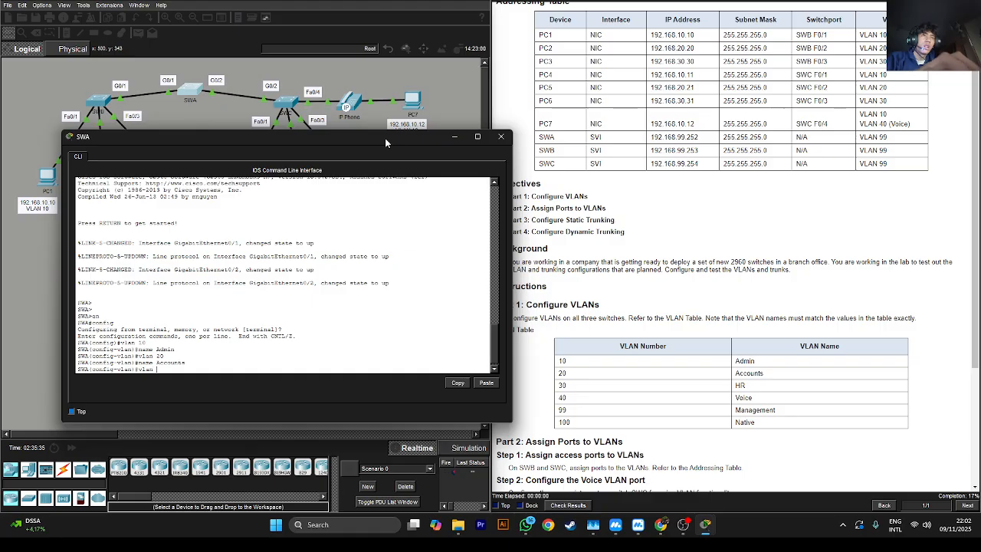
pyautogui.write('30')
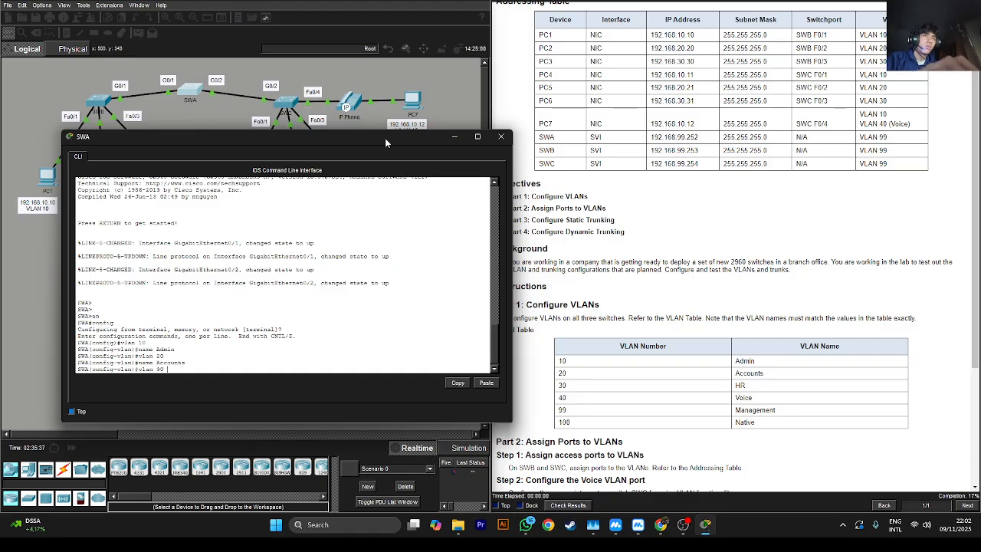
pyautogui.press('Return')
pyautogui.write('name ')
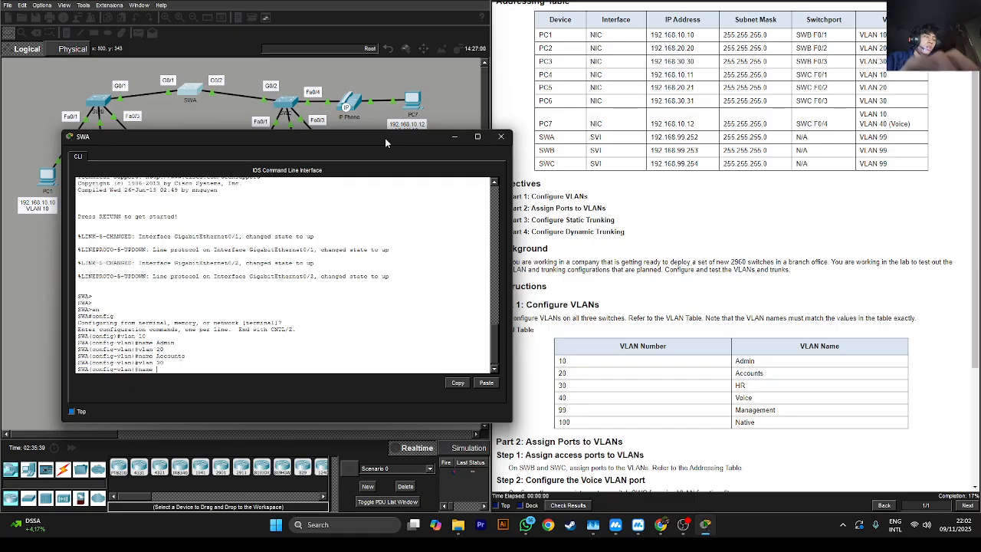
pyautogui.write('HR')
pyautogui.press('Return')
# - Try to define the Voice VLAN on SWA with the single command name 40 Voice
pyautogui.write('name')
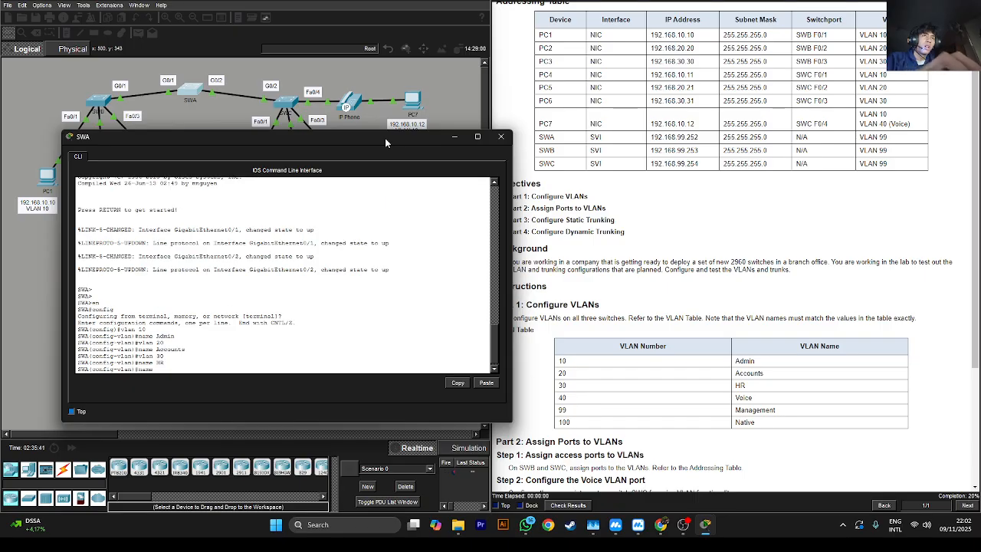
pyautogui.write(' 40')
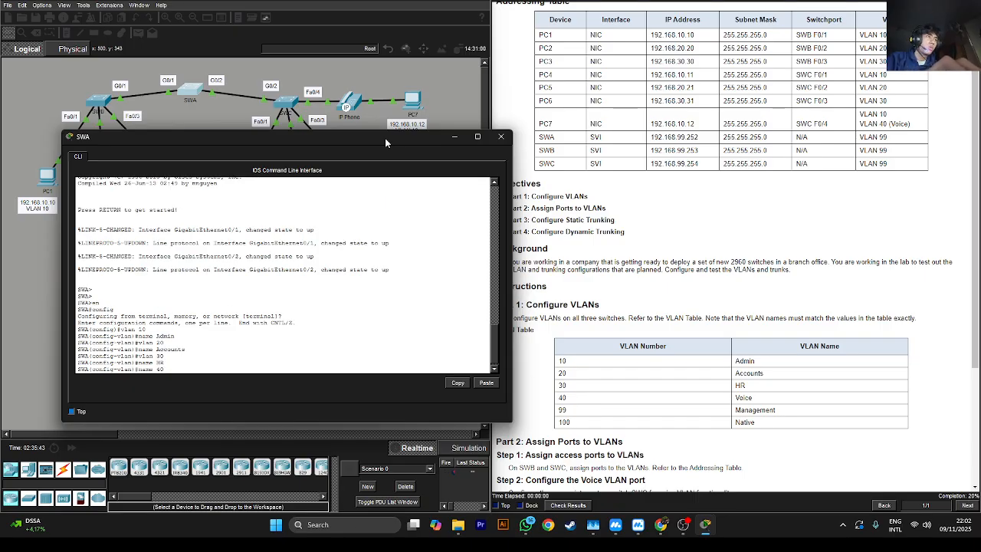
pyautogui.write(' Voice')
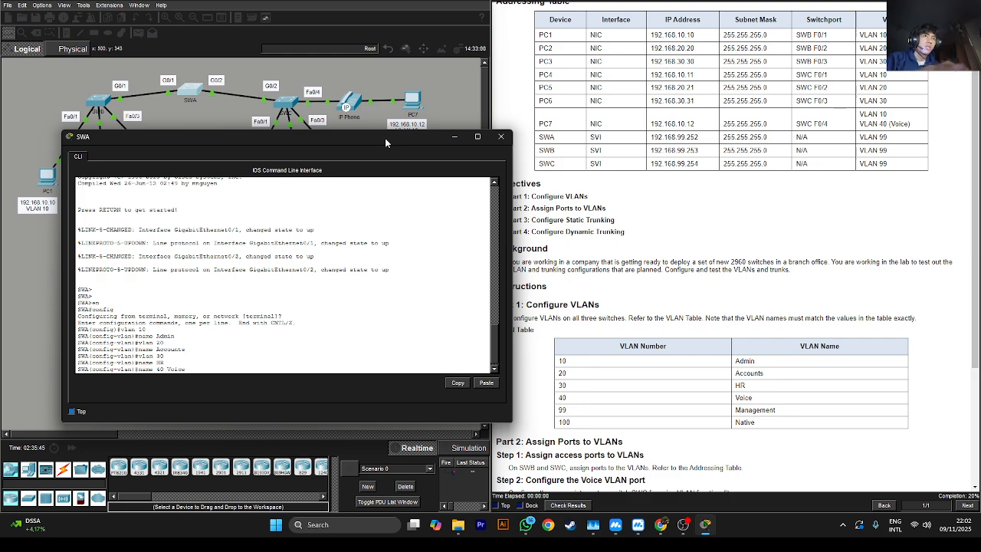
pyautogui.press('Return')
# - Try to define the Voice VLAN on SWA with the separate commands name 40 and name Voice
pyautogui.press('Up')
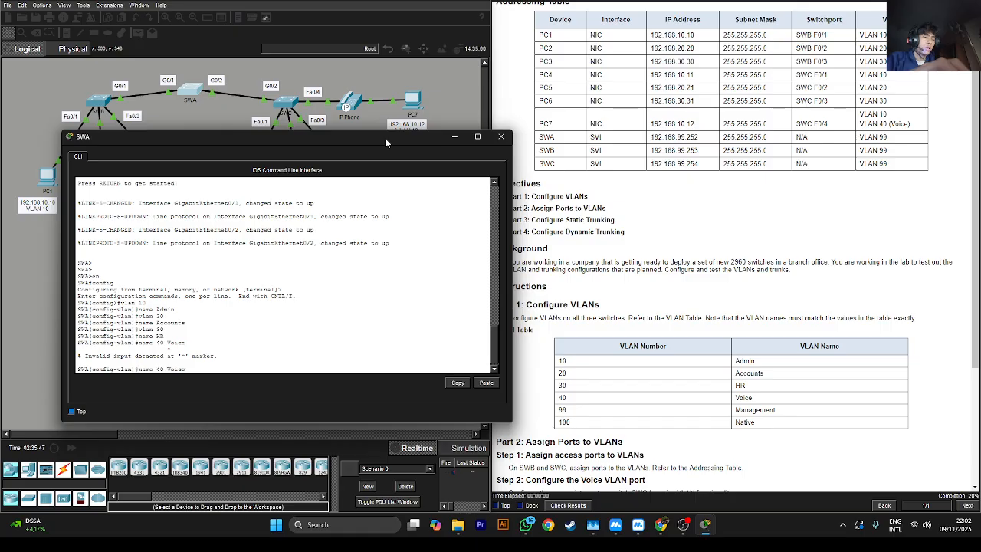
pyautogui.press('BackSpace')
pyautogui.press('BackSpace')
pyautogui.press('BackSpace')
pyautogui.press('BackSpace')
pyautogui.press('BackSpace')
pyautogui.press('Return')
pyautogui.write('name')
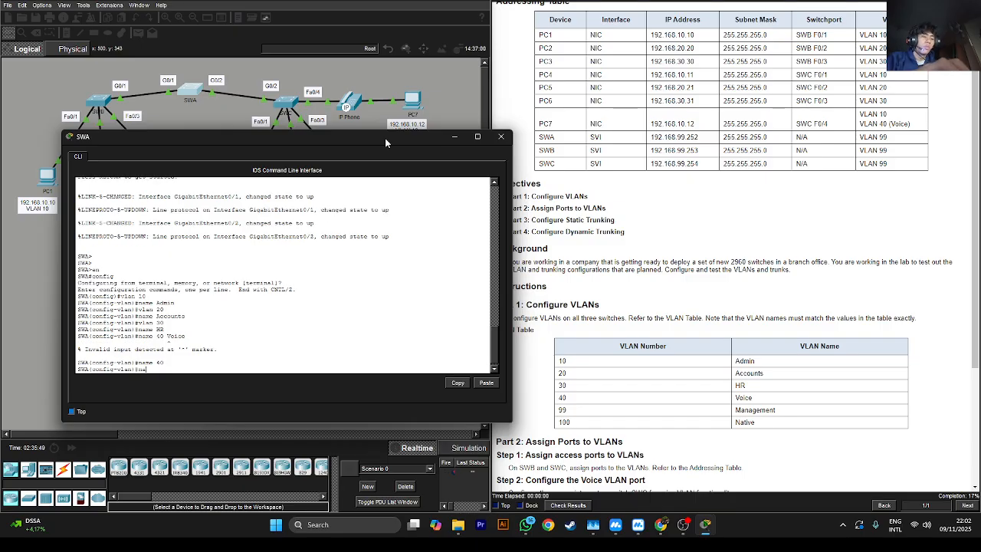
pyautogui.write(' Voice')
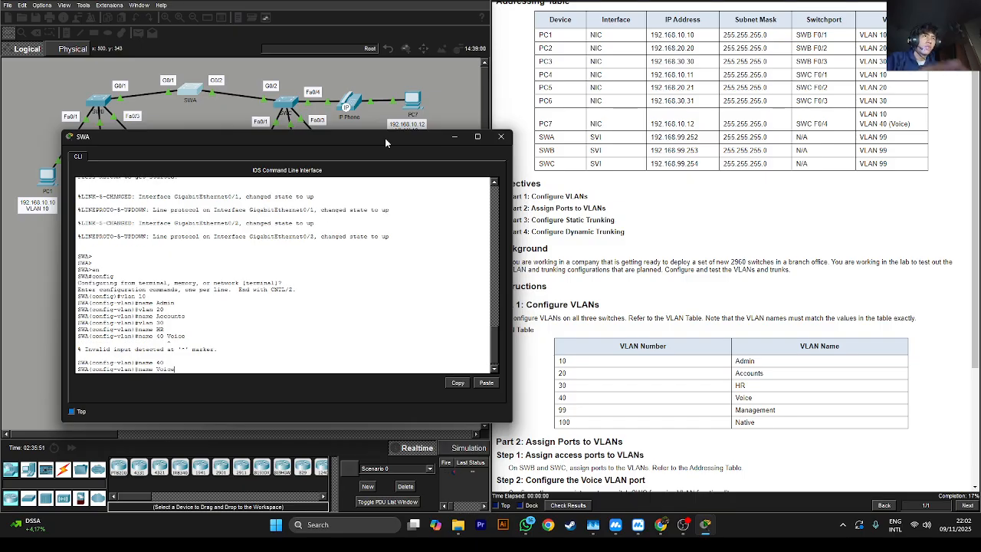
pyautogui.press('Return')
# - Enter name 99 followed by name Voice in SWA's VLAN configuration mode
pyautogui.write('name 9')
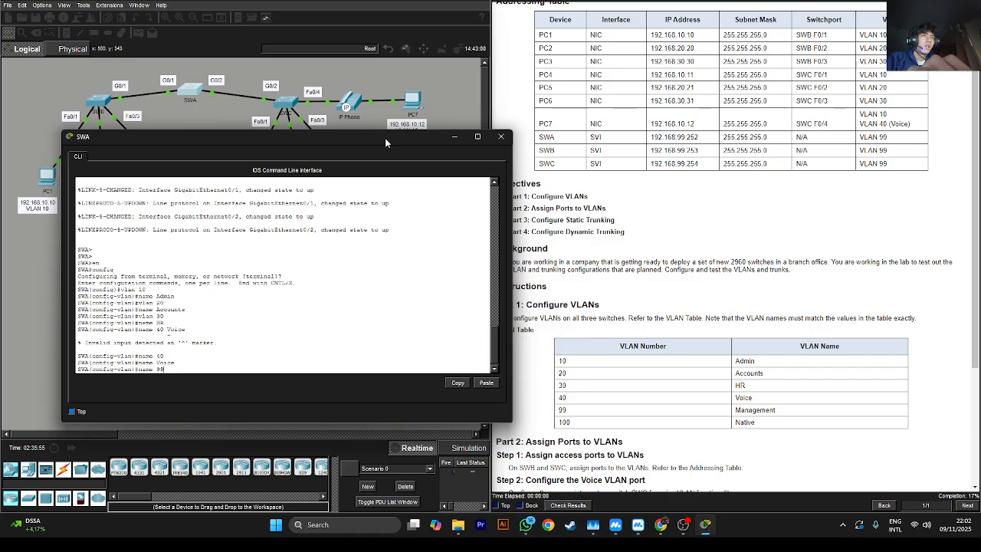
pyautogui.write('9')
pyautogui.press('Return')
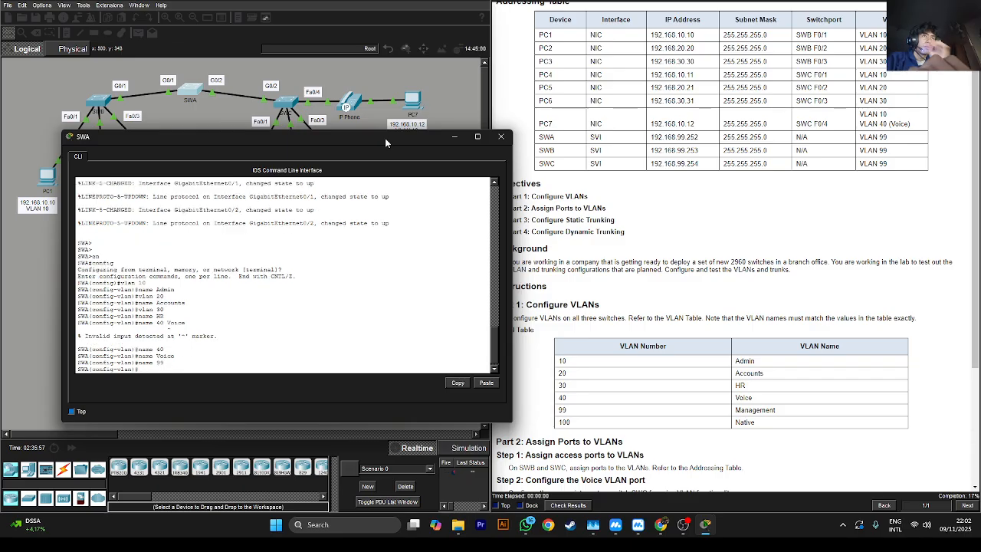
pyautogui.write('nam')
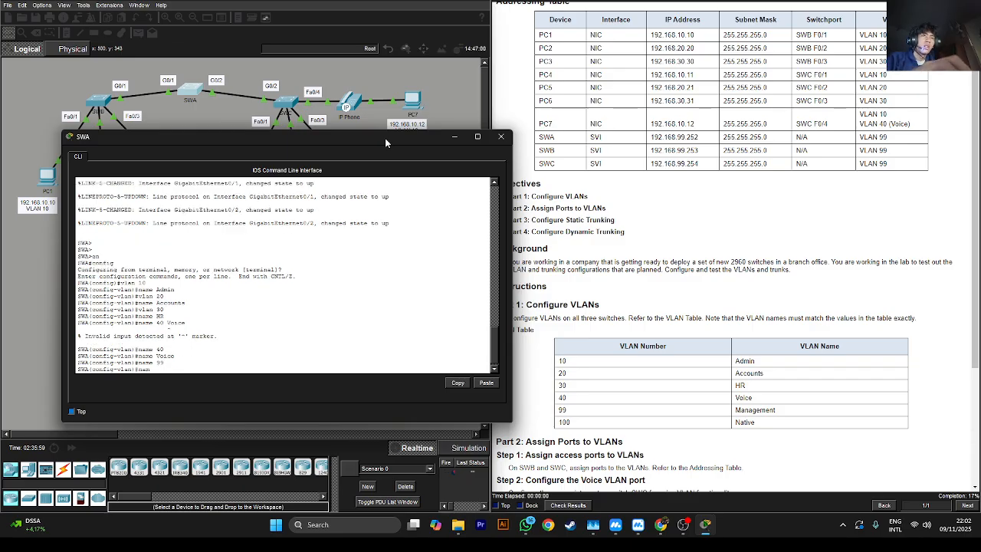
pyautogui.write('e Voi')
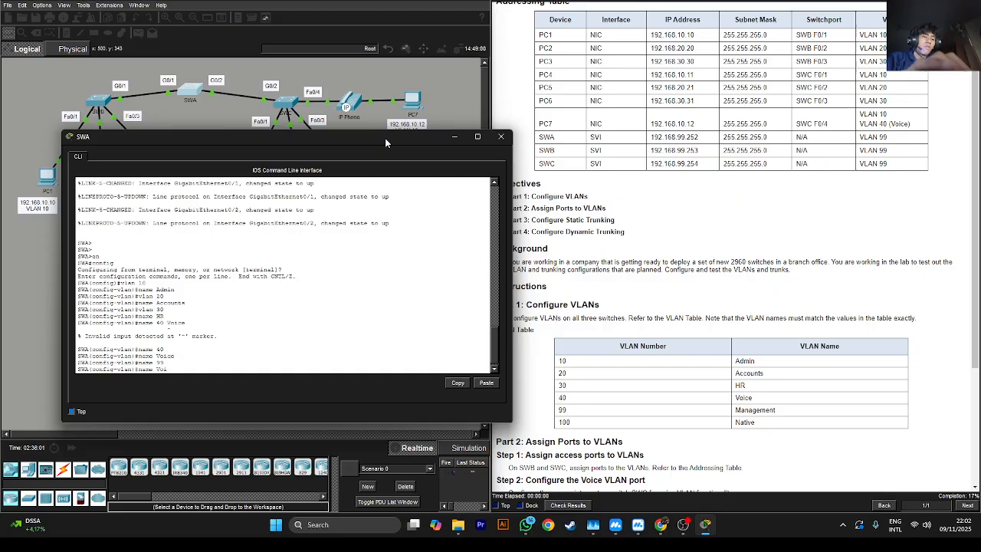
pyautogui.write('ce')
pyautogui.press('Return')
# - Display SWA's VLAN summary with do show vlan brief and dismiss the chat notification
pyautogui.write('do sh')
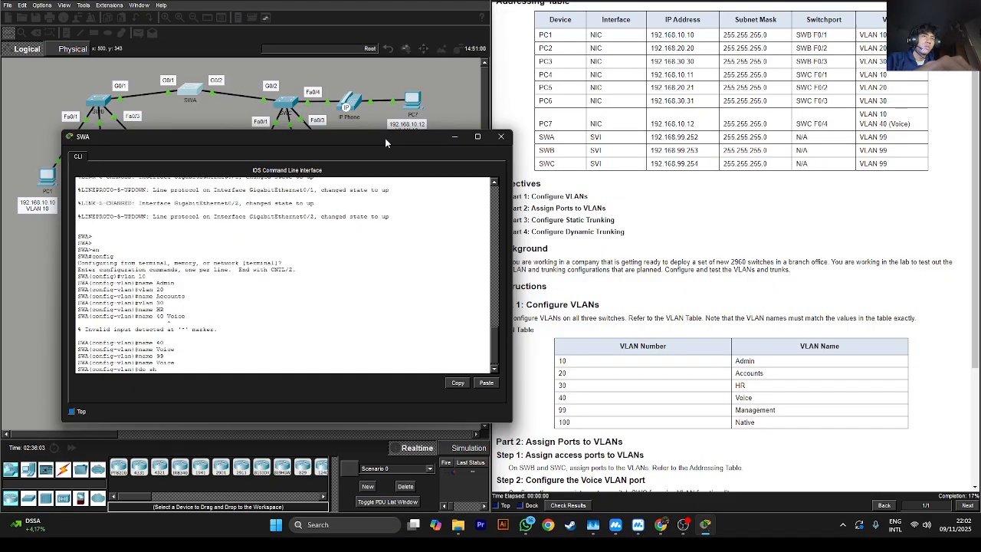
pyautogui.write('ow vlan brief')
pyautogui.press('Return')
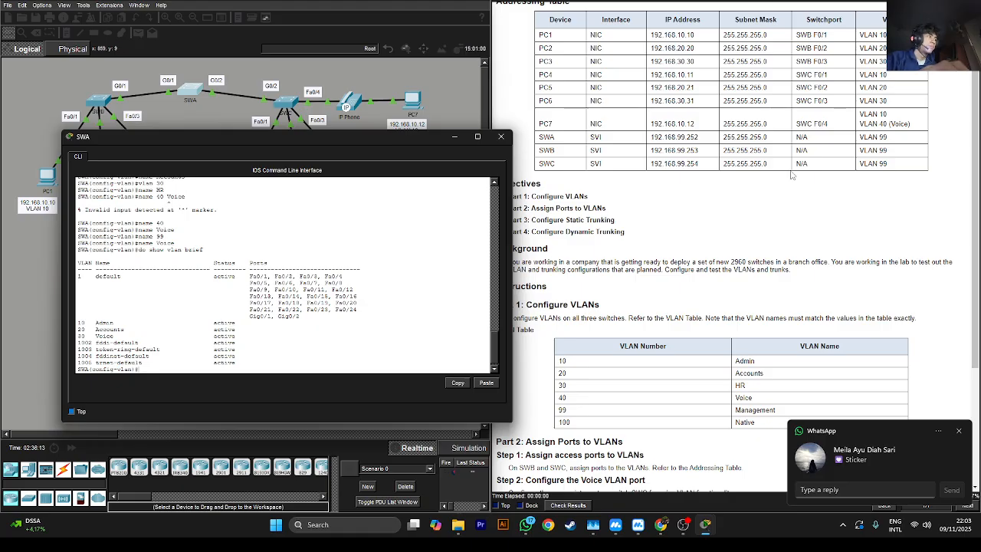
pyautogui.click(959, 433)
# - Return to VLAN 30 on SWA and remove its mistaken name with no name Voice
pyautogui.click(248, 375)
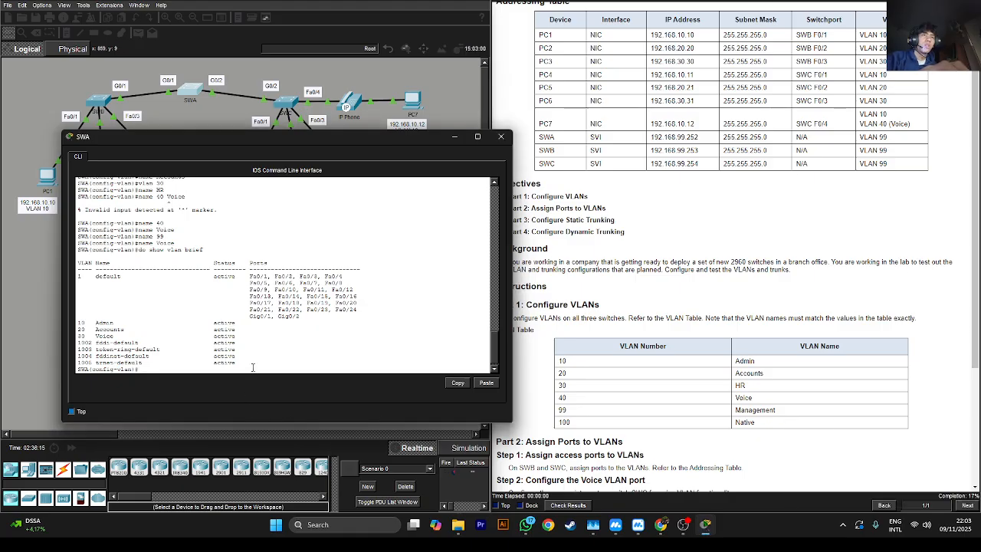
pyautogui.write('vlan 30')
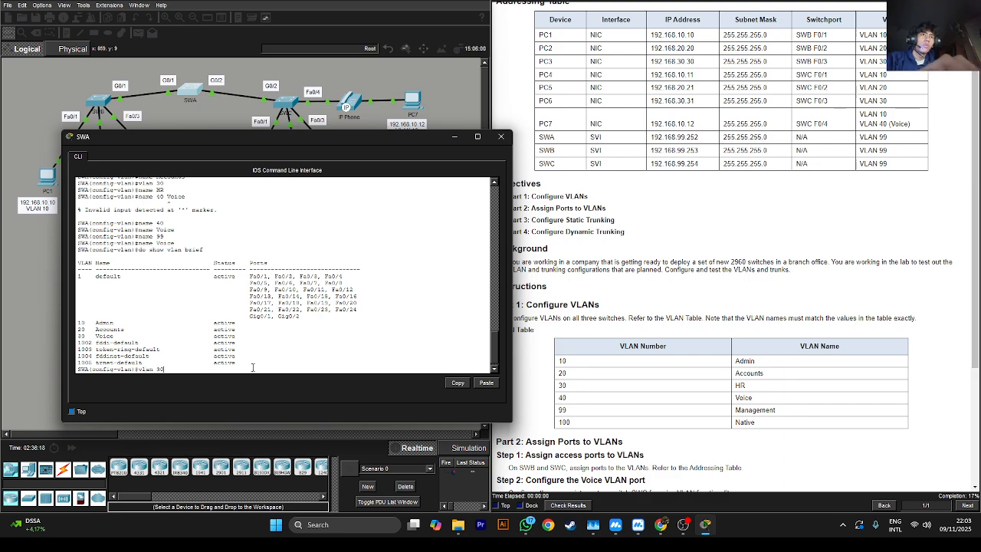
pyautogui.press('Return')
pyautogui.write('no d')
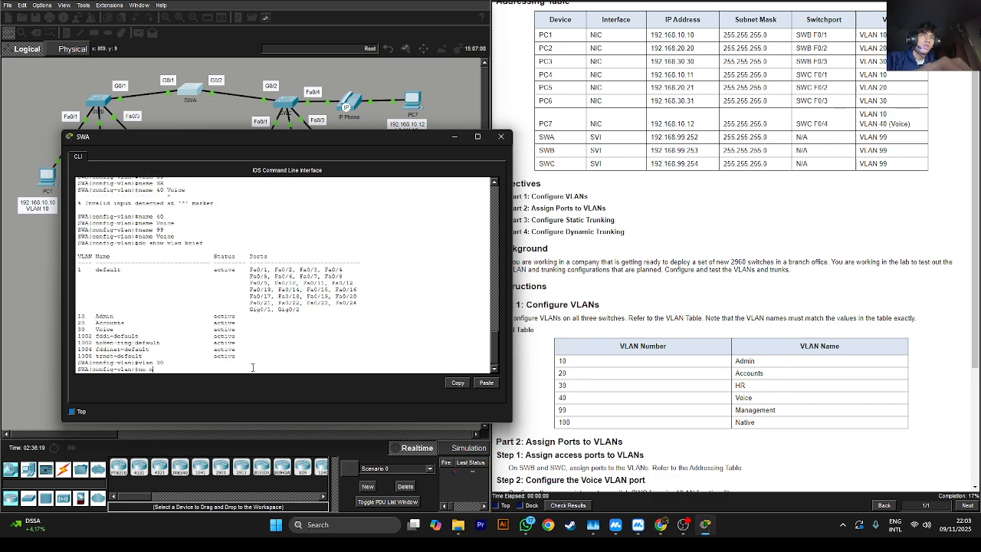
pyautogui.press('BackSpace')
pyautogui.write('name ')
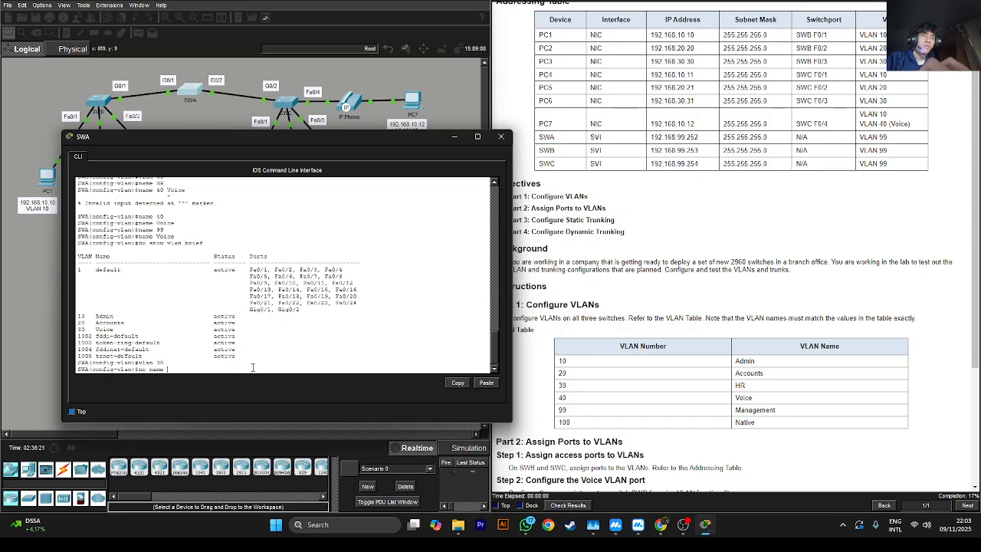
pyautogui.write('voic')
pyautogui.press('BackSpace')
pyautogui.press('BackSpace')
pyautogui.press('BackSpace')
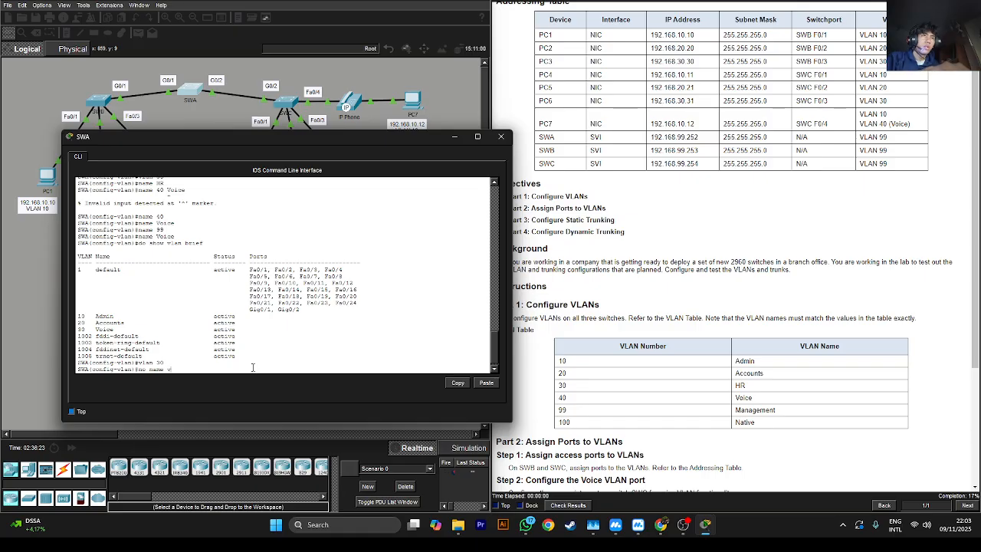
pyautogui.write('Voice')
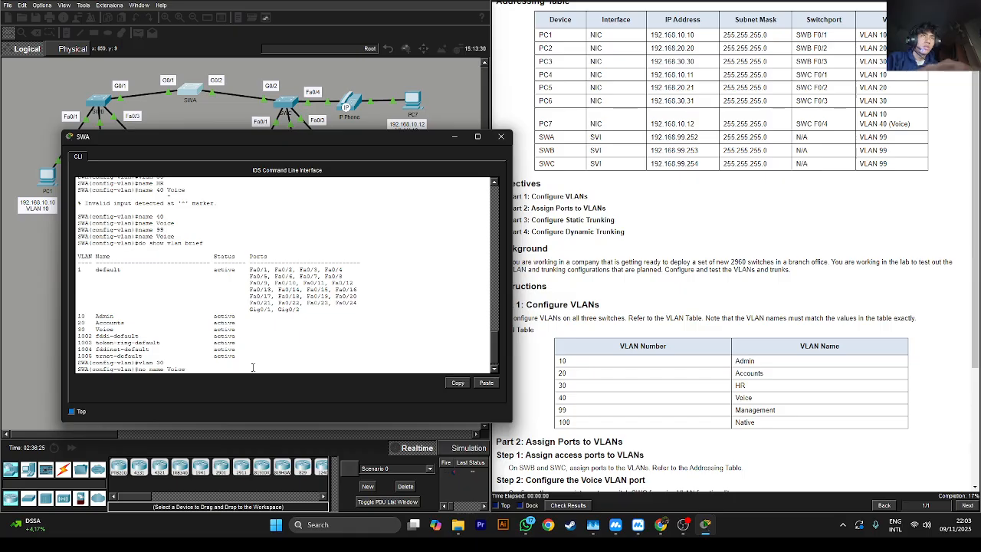
pyautogui.press('Return')
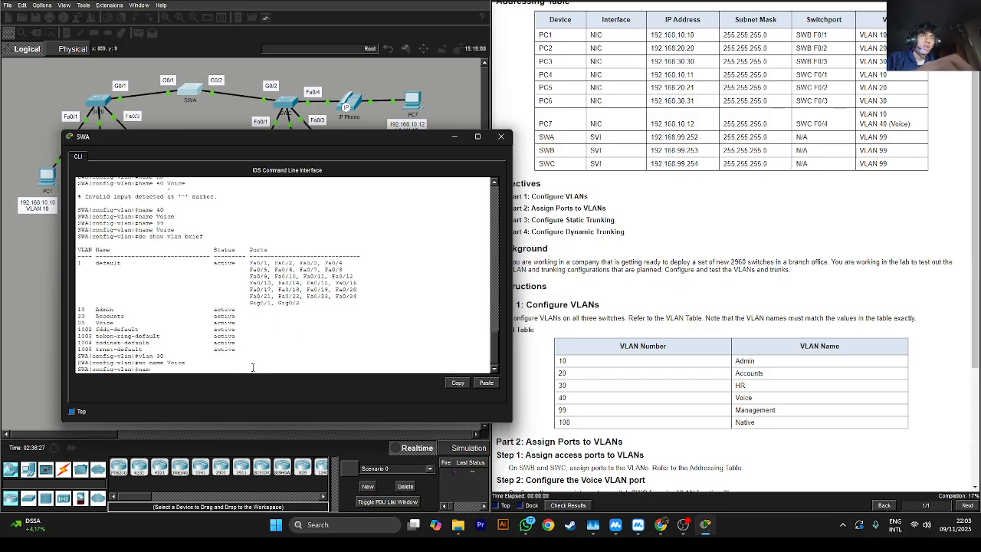
# - Give VLAN 30 on SWA the name HR again
pyautogui.write('name ')
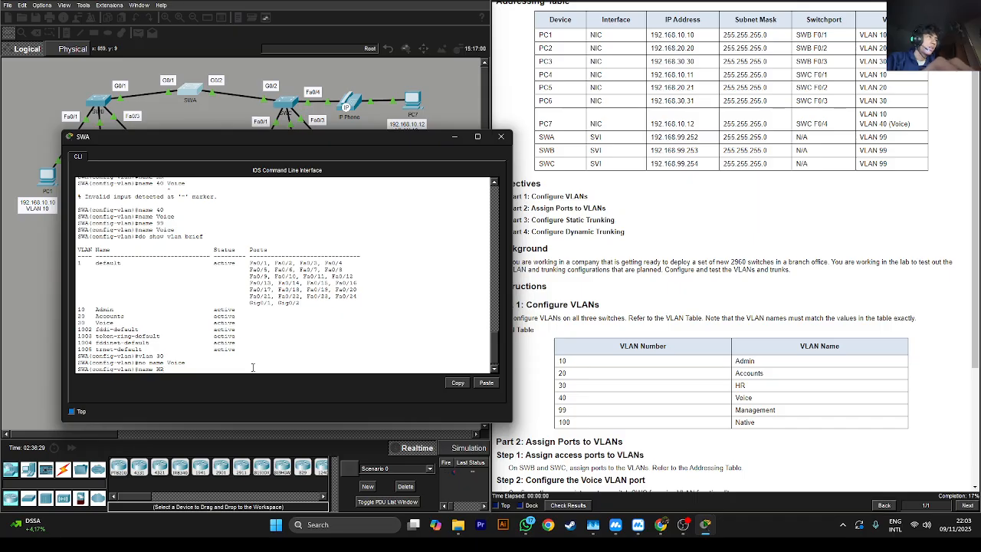
pyautogui.write('HR')
pyautogui.press('Return')
# - Create VLAN 40 on SWA and name it Voice
pyautogui.write('vlan)#vla')
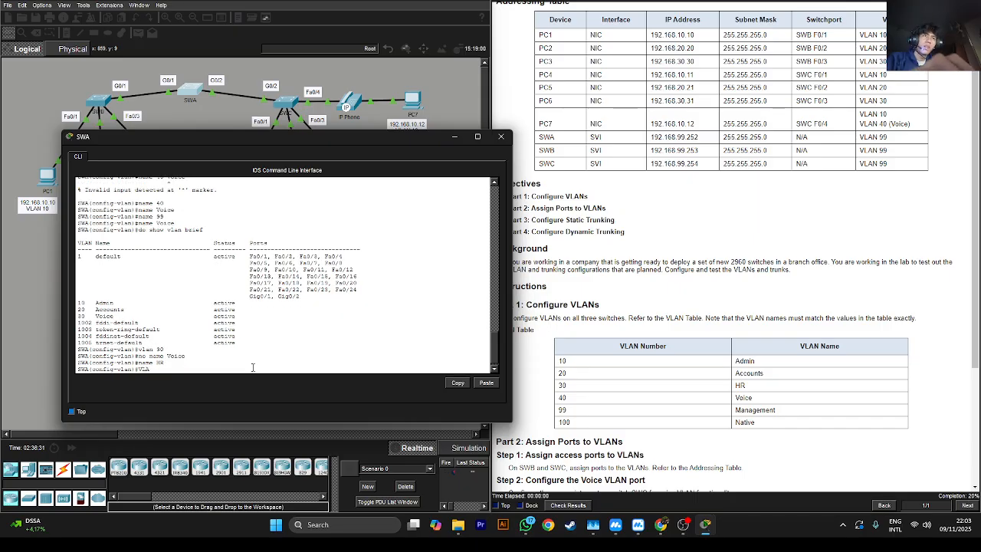
pyautogui.press('BackSpace')
pyautogui.press('BackSpace')
pyautogui.write('lan 40')
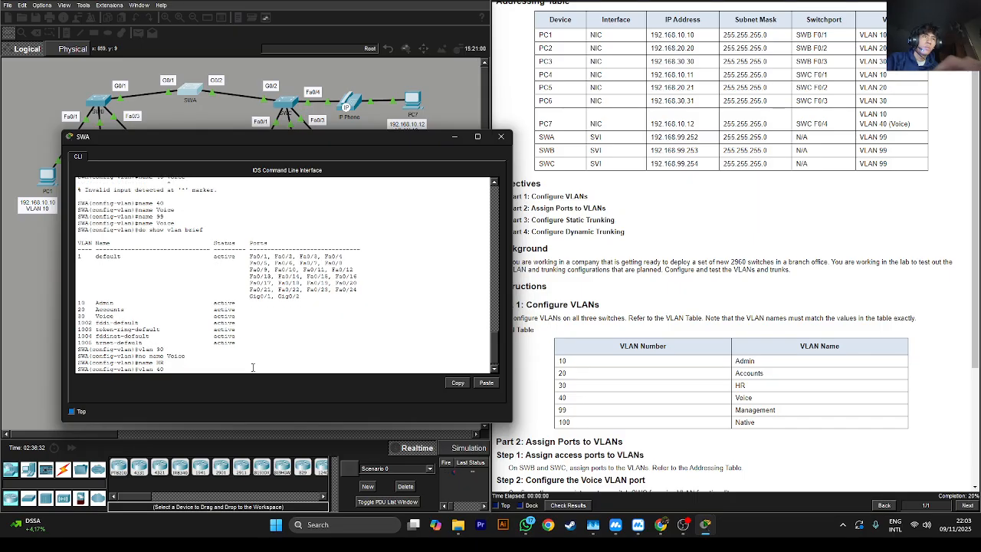
pyautogui.press('Return')
pyautogui.write('name Vo')
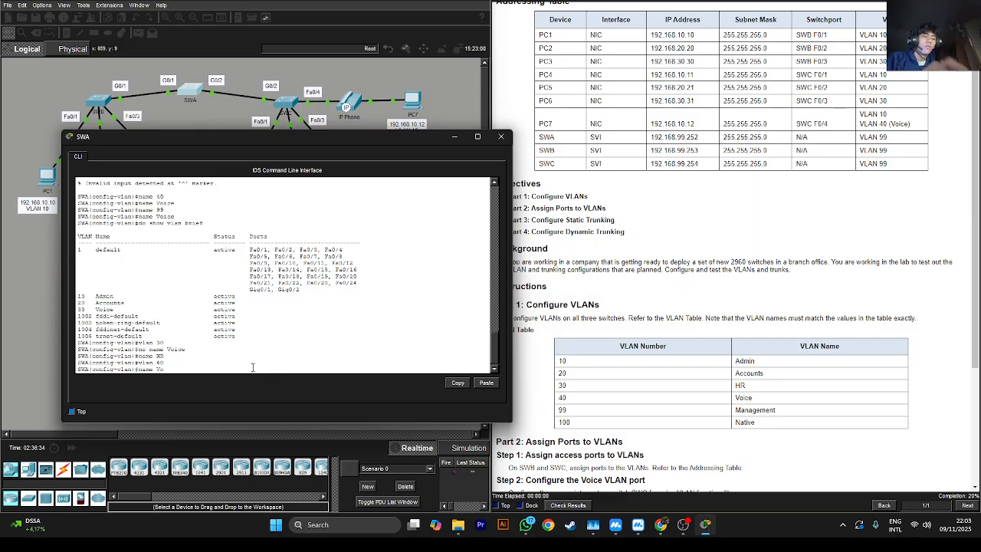
pyautogui.write('ice')
pyautogui.press('Return')
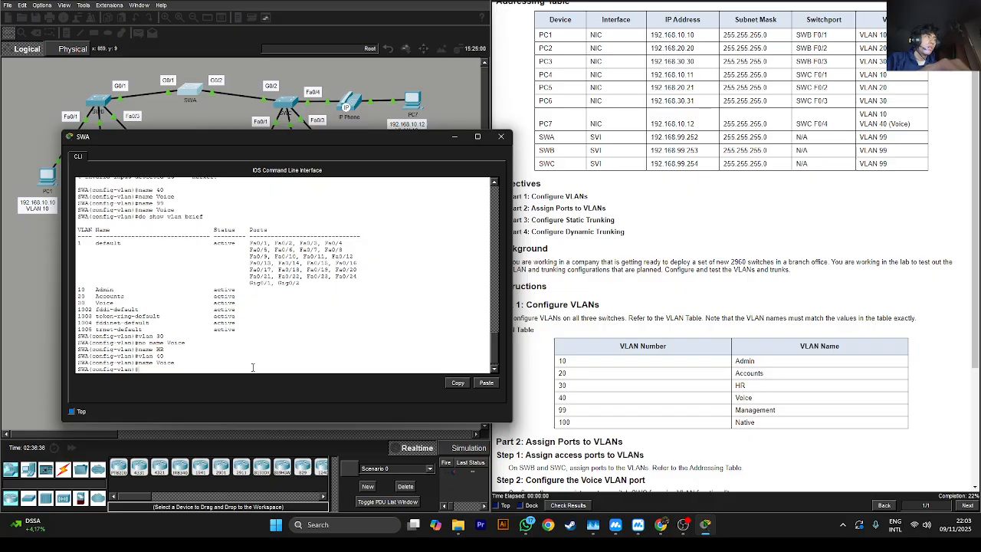
# - Create VLAN 99 on SWA and name it Management
pyautogui.write('vlan 99')
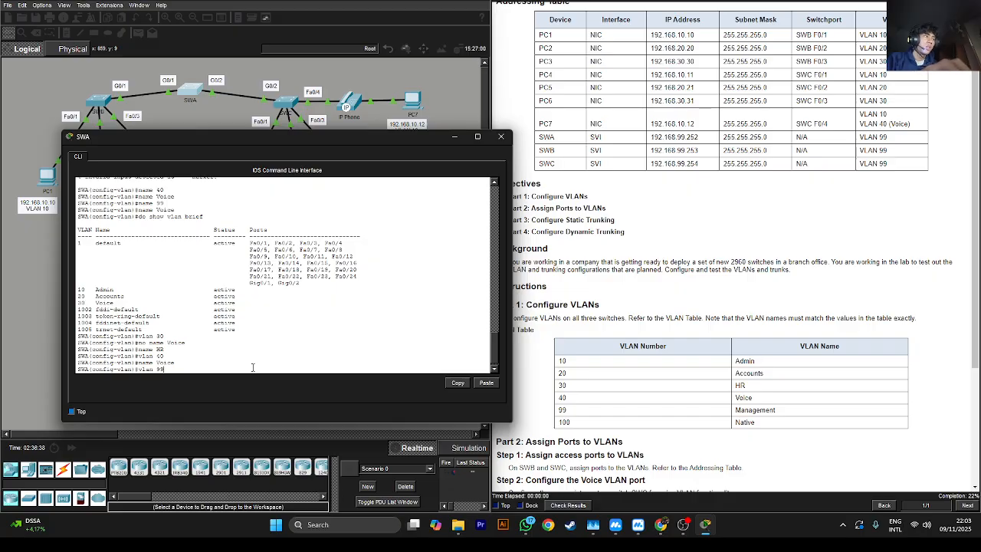
pyautogui.press('Return')
pyautogui.write('name Management')
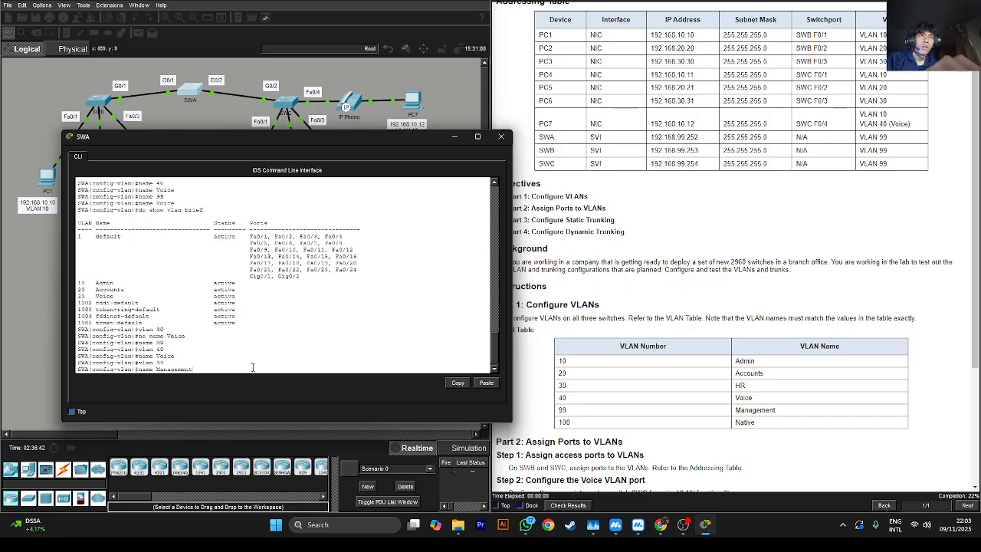
pyautogui.press('Return')
# - Create VLAN 100 on SWA and name it Native
pyautogui.write('vlan)#vlan')
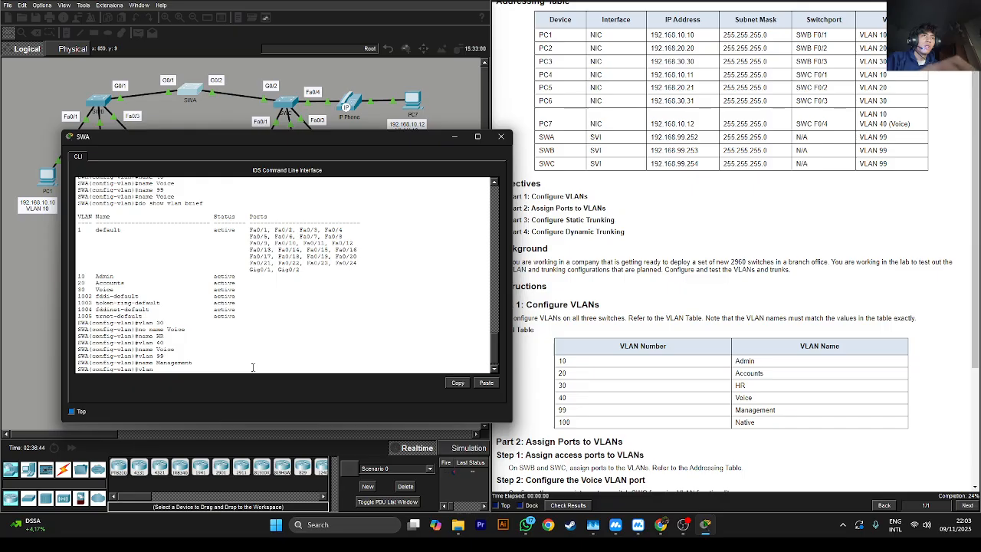
pyautogui.write(' 100')
pyautogui.press('Return')
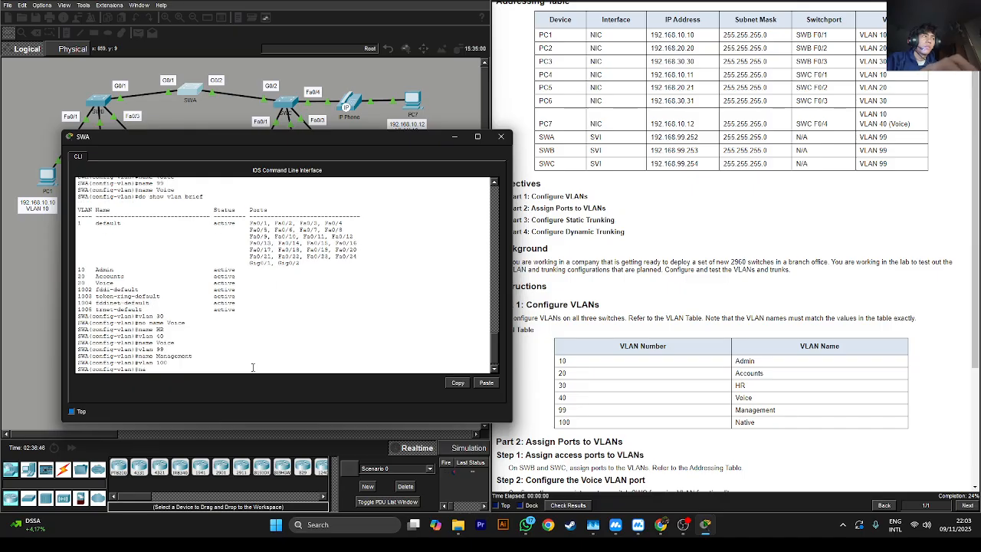
pyautogui.write('name Nativ')
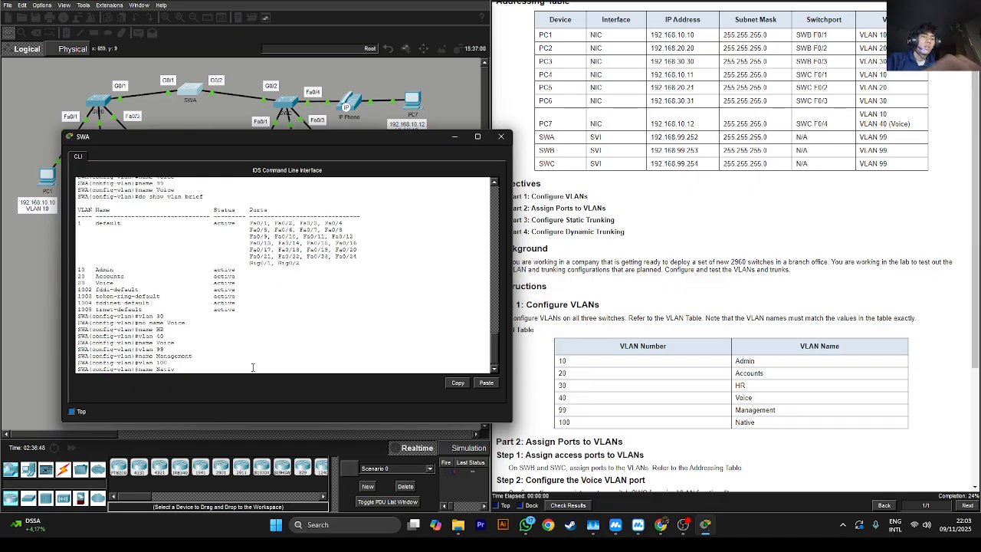
pyautogui.write('e')
pyautogui.press('Return')
# - Run do show vlan brief on SWA to check its VLAN numbers and names against the VLAN table
pyautogui.write('d')
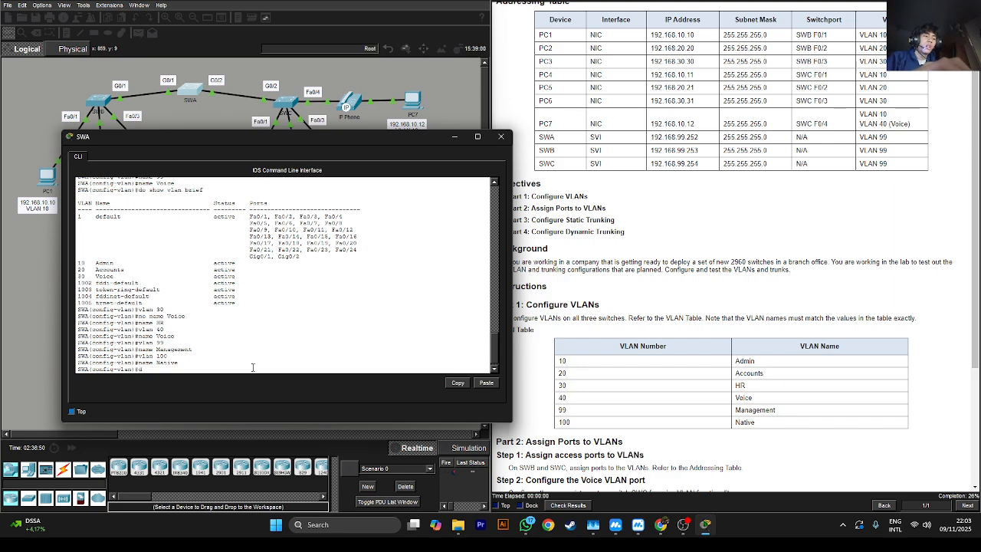
pyautogui.write('o show vlan brief')
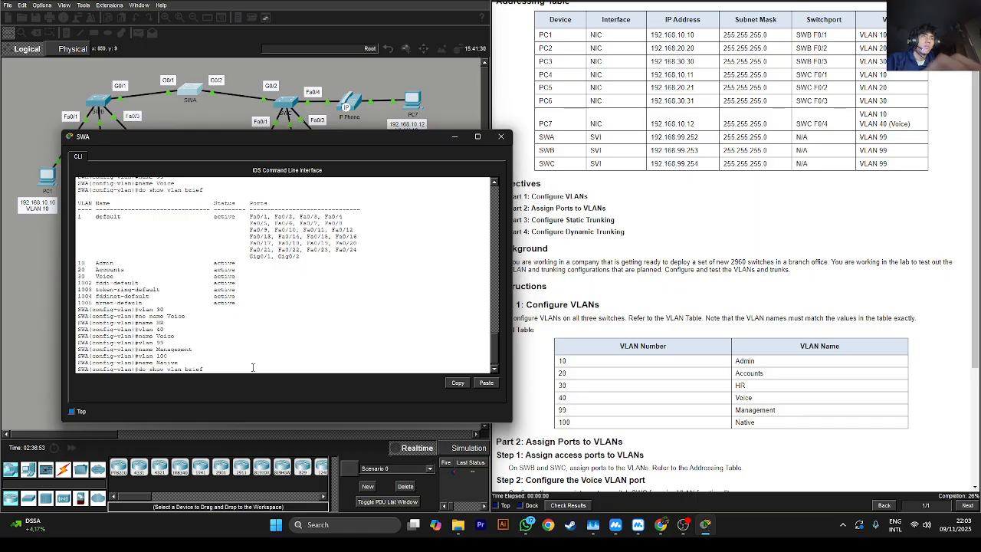
pyautogui.press('Return')
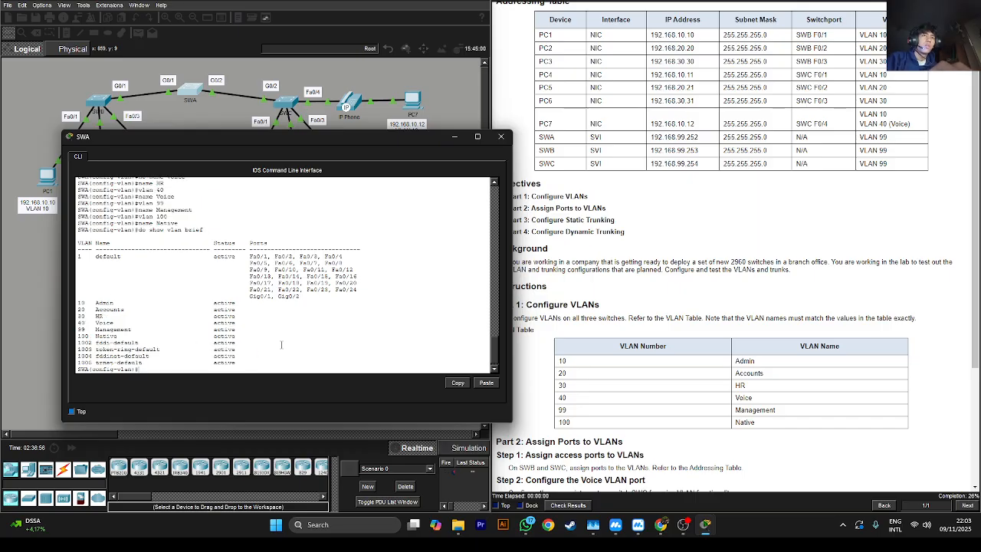
# - Run do show vlan brief on SWB to check its VLAN numbers and names against the VLAN table
pyautogui.click(98, 101)
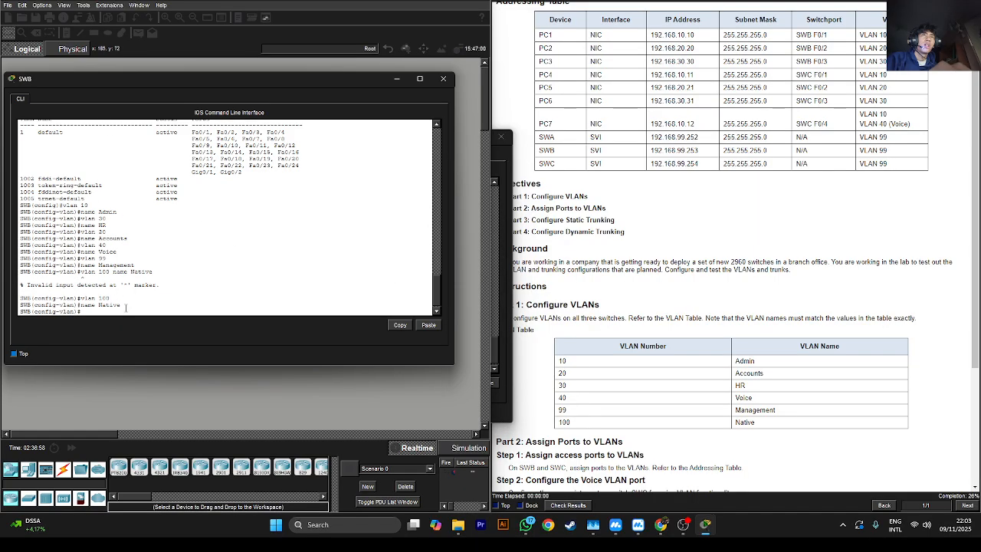
pyautogui.write('do show')
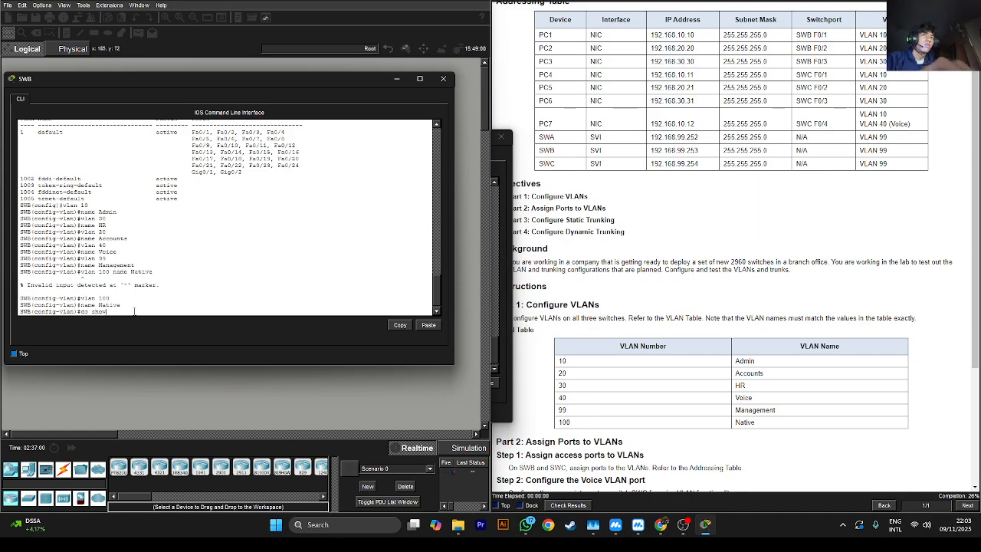
pyautogui.write(' vlan bri')
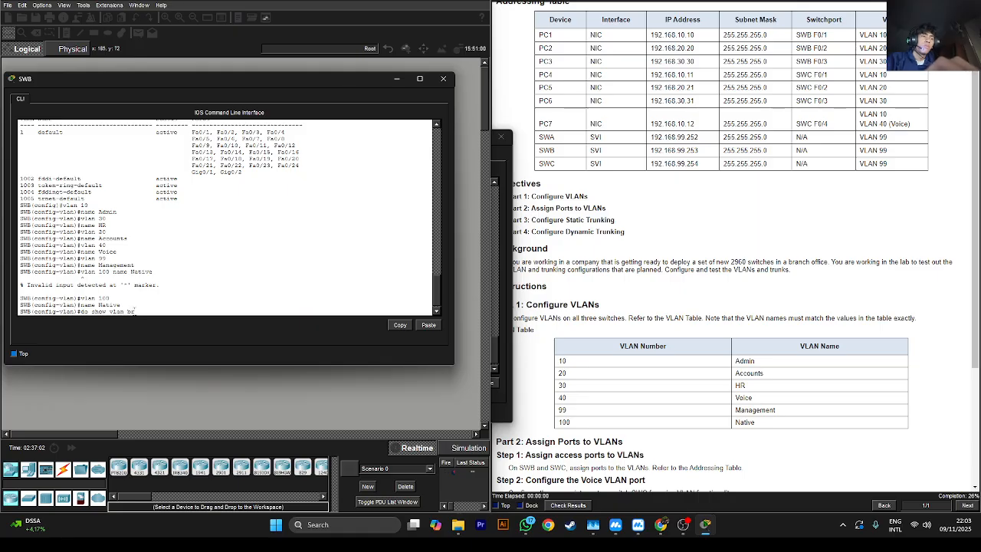
pyautogui.write('ef')
pyautogui.press('Return')
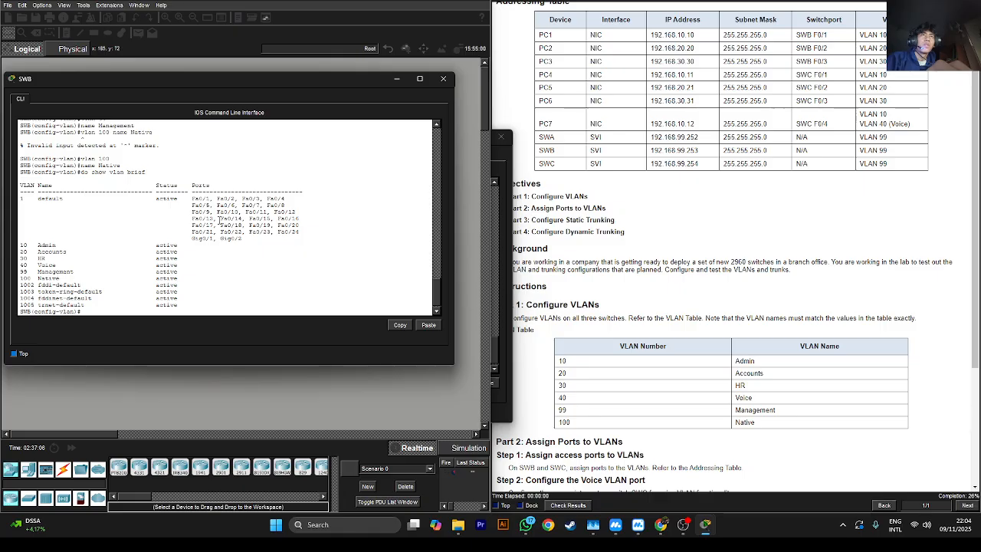
pyautogui.click(393, 77)
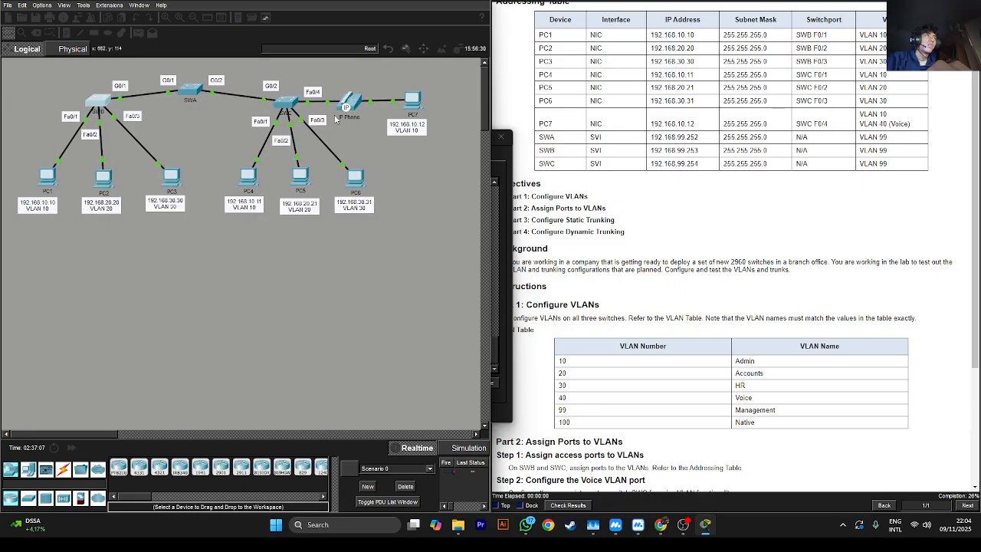
# - Open the command line of switch SWC and enter global configuration mode
pyautogui.click(280, 104)
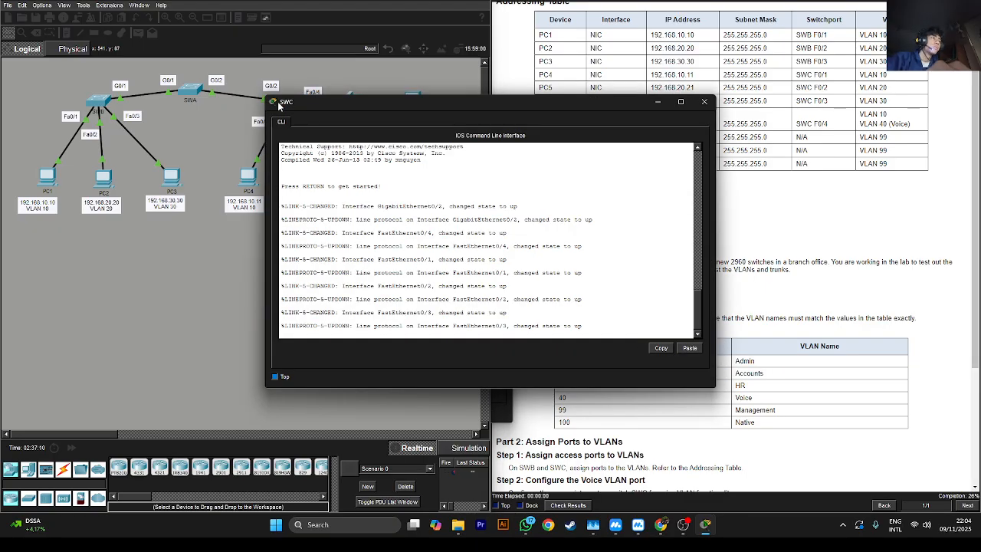
pyautogui.moveTo(345, 101); pyautogui.dragTo(99, 113)
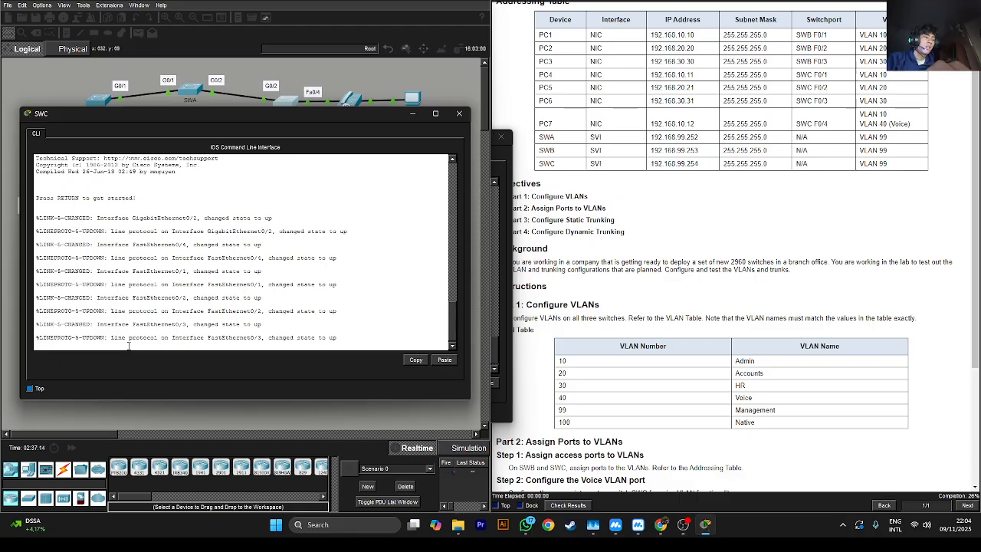
pyautogui.press('Return')
pyautogui.press('Return')
pyautogui.press('Return')
pyautogui.write('en')
pyautogui.press('Return')
pyautogui.write('config')
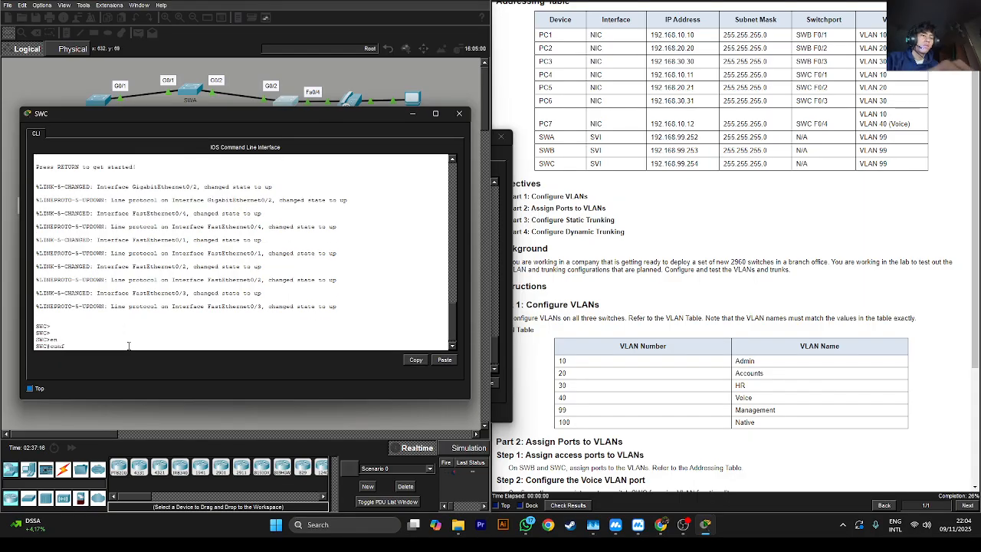
pyautogui.press('Return')
pyautogui.press('Return')
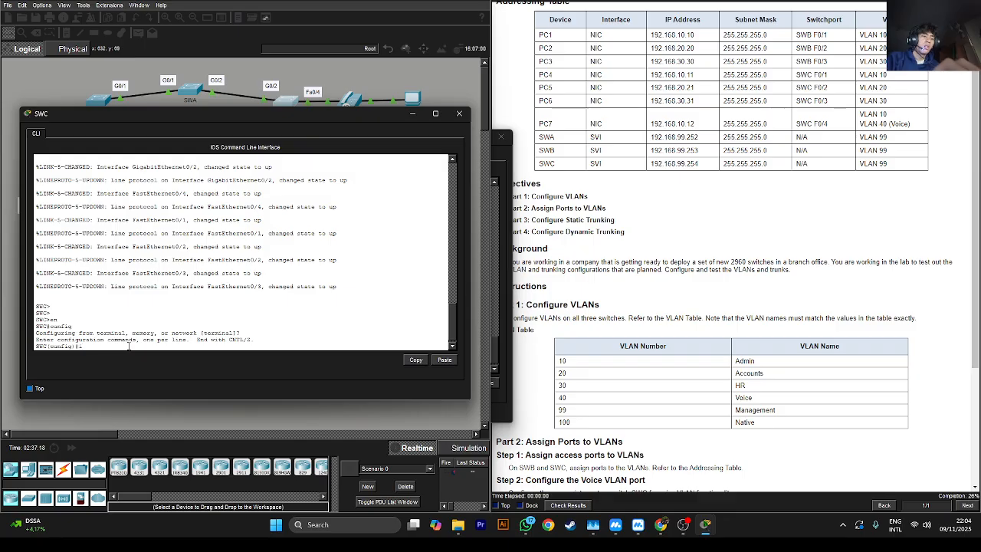
# - Create VLAN 10 on SWC and name it Admin
pyautogui.write('in')
pyautogui.press('BackSpace')
pyautogui.press('BackSpace')
pyautogui.write('vlan')
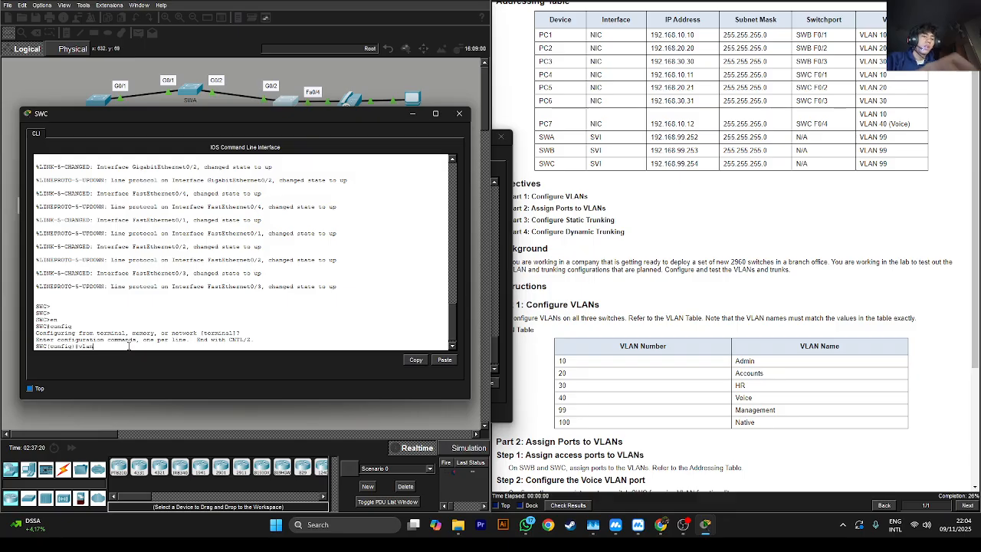
pyautogui.write(' 10')
pyautogui.press('Return')
pyautogui.write('n')
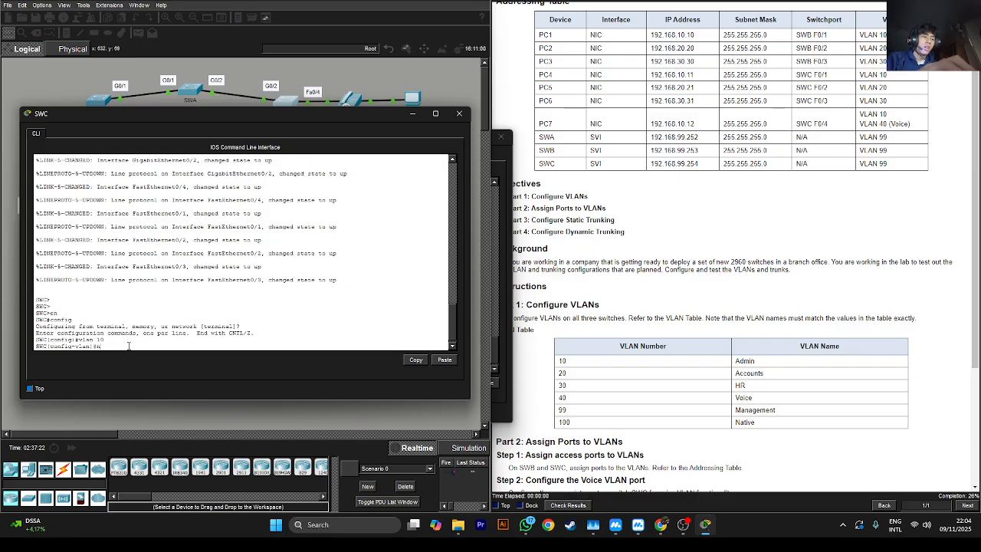
pyautogui.write('ame Adm')
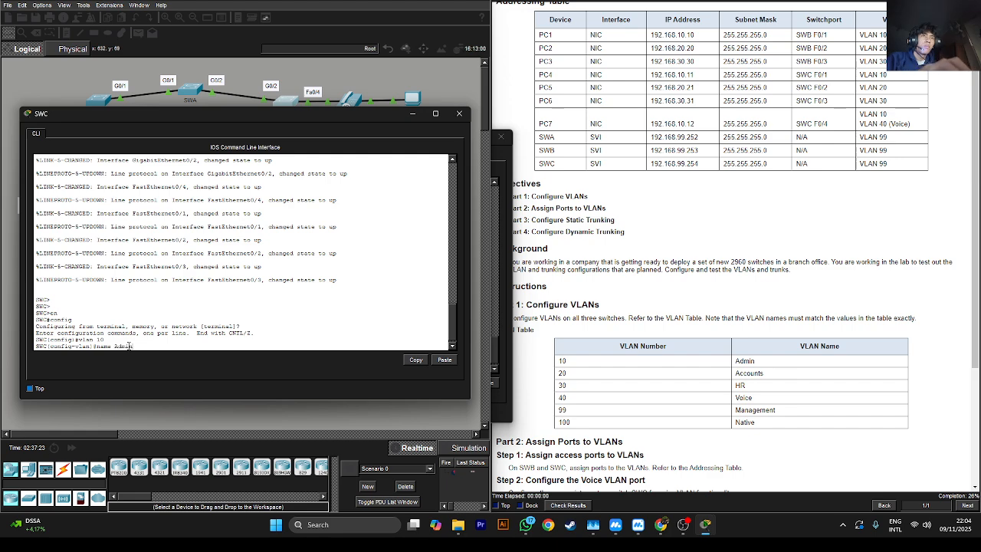
pyautogui.write('in')
pyautogui.press('Return')
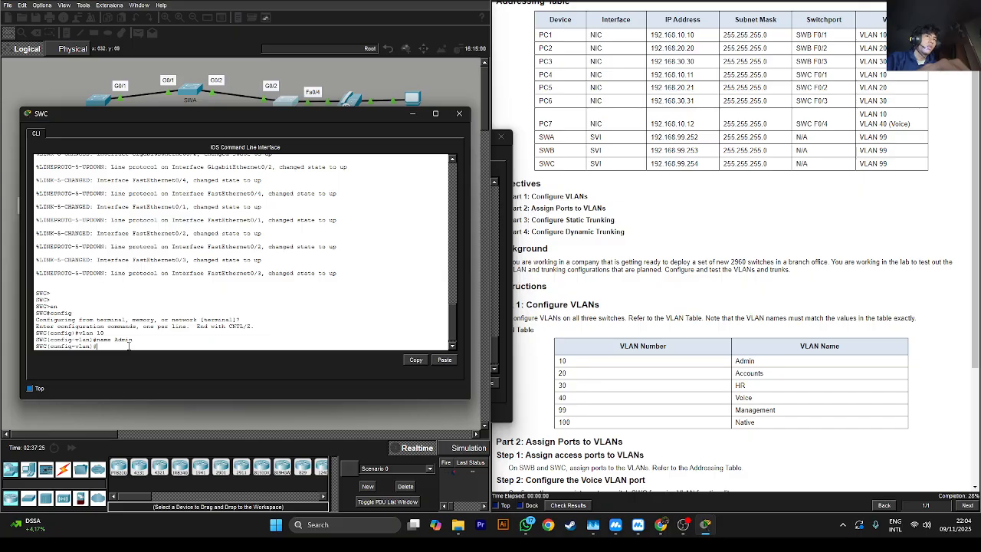
# - Create VLAN 20 on SWC and name it Accounts
pyautogui.write('vlan 20')
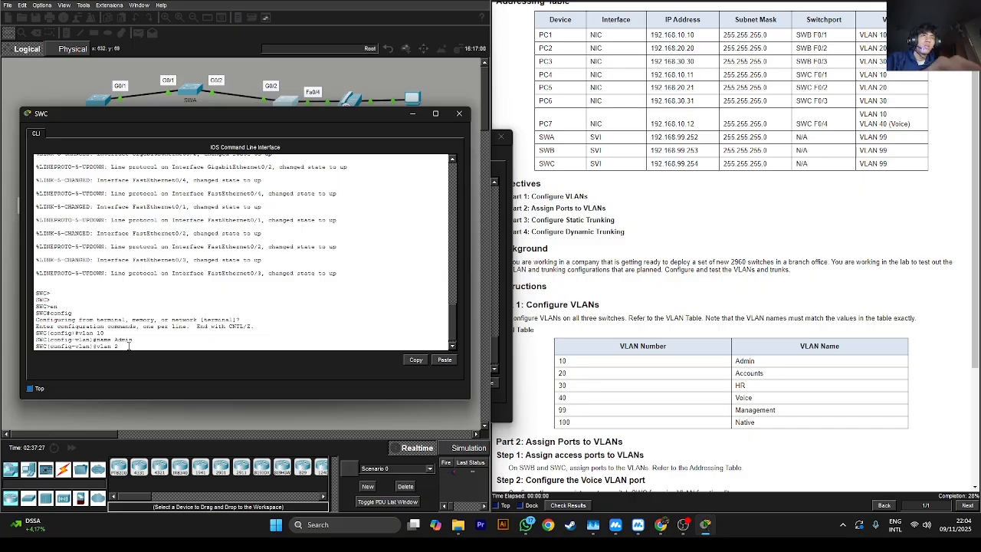
pyautogui.press('Return')
pyautogui.write('name')
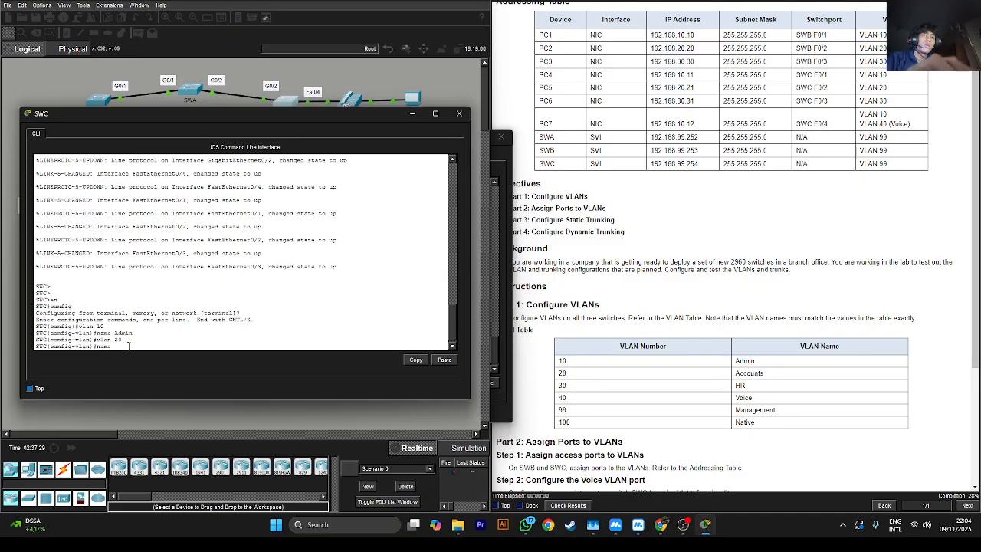
pyautogui.write(' Accoun')
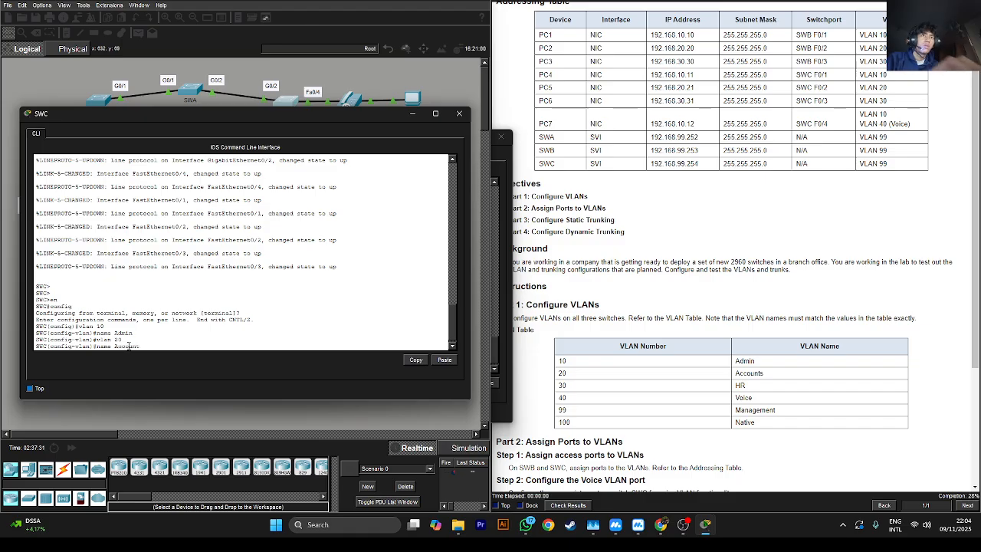
pyautogui.write('ts')
pyautogui.press('Return')
# - Create VLAN 30 on SWC and name it HR
pyautogui.write('vlan)#vlan')
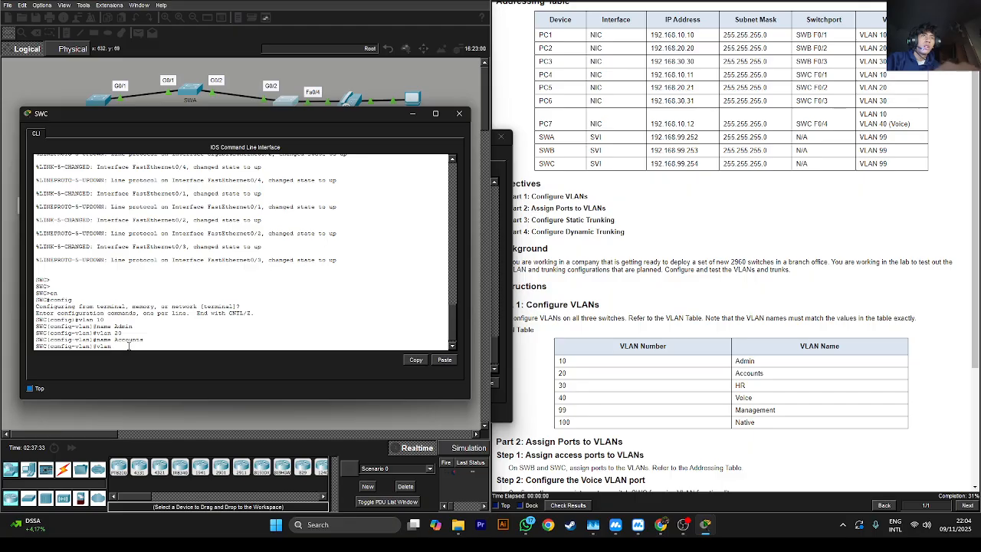
pyautogui.write(' 30')
pyautogui.press('Return')
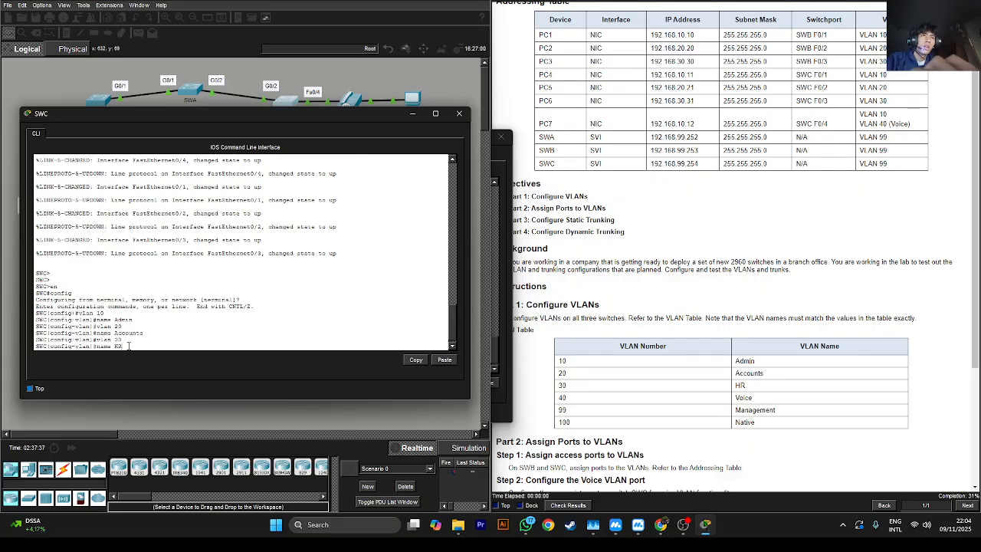
pyautogui.write('name HR')
pyautogui.press('Return')
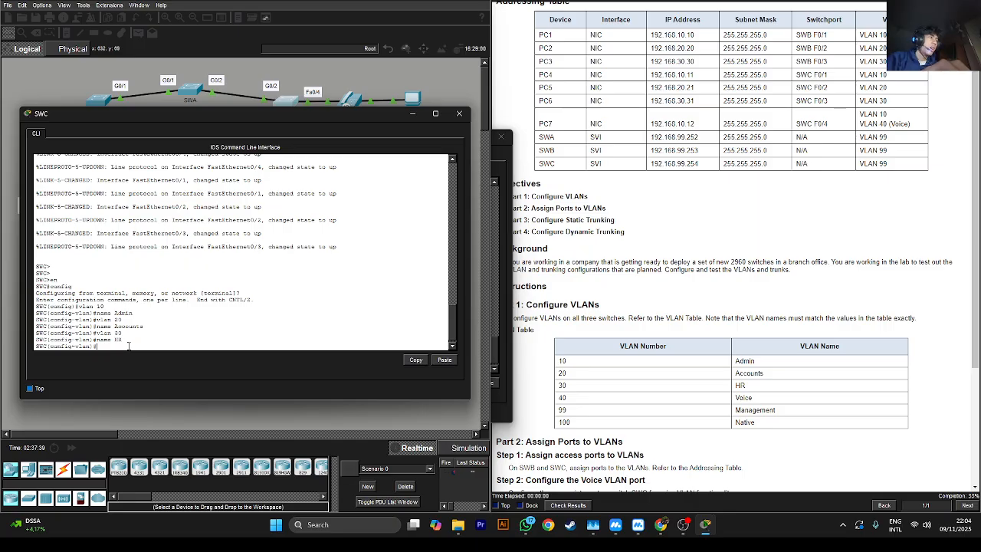
# - Create VLAN 40 on SWC and name it Voice
pyautogui.write('nam')
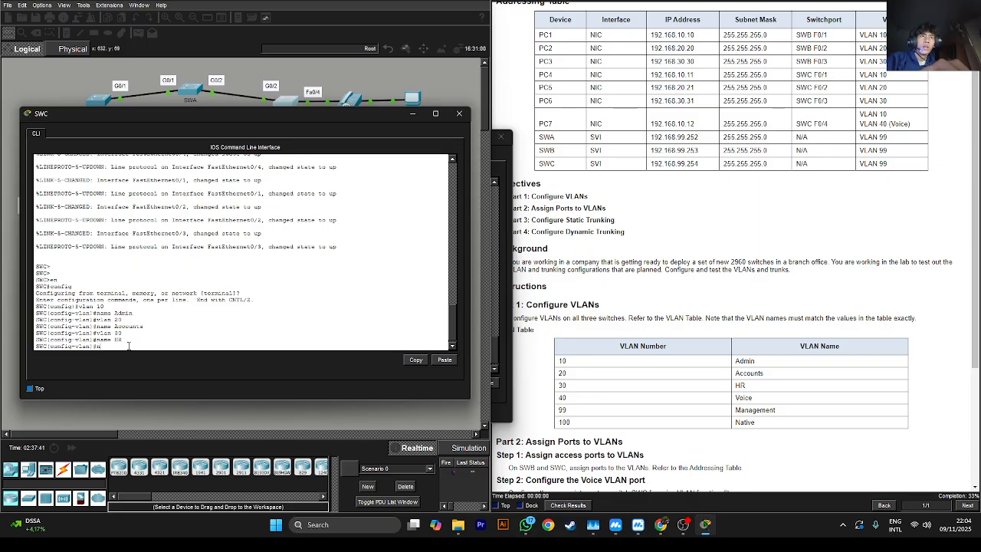
pyautogui.press('BackSpace')
pyautogui.press('BackSpace')
pyautogui.press('BackSpace')
pyautogui.write('vla')
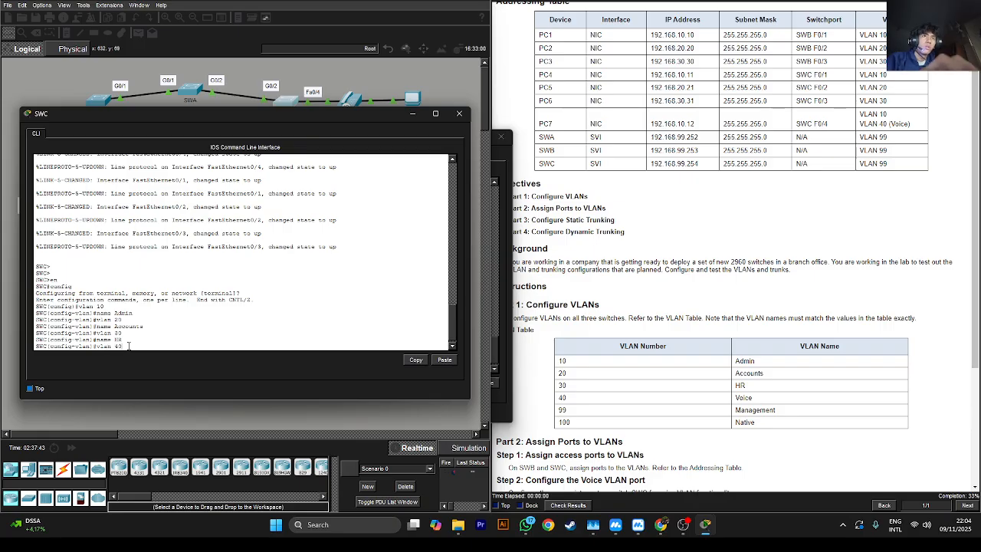
pyautogui.write('n 40')
pyautogui.press('Return')
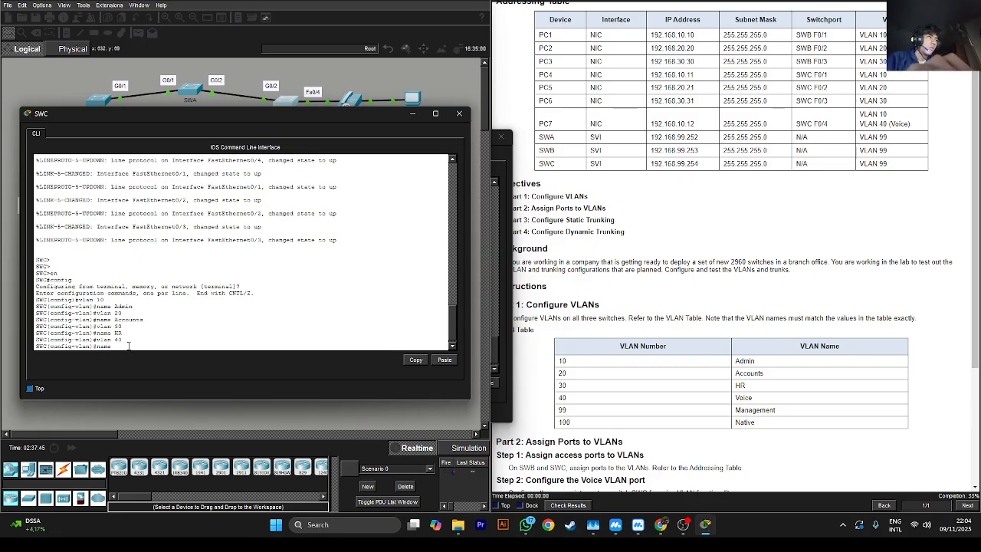
pyautogui.write('name Voice')
pyautogui.press('Return')
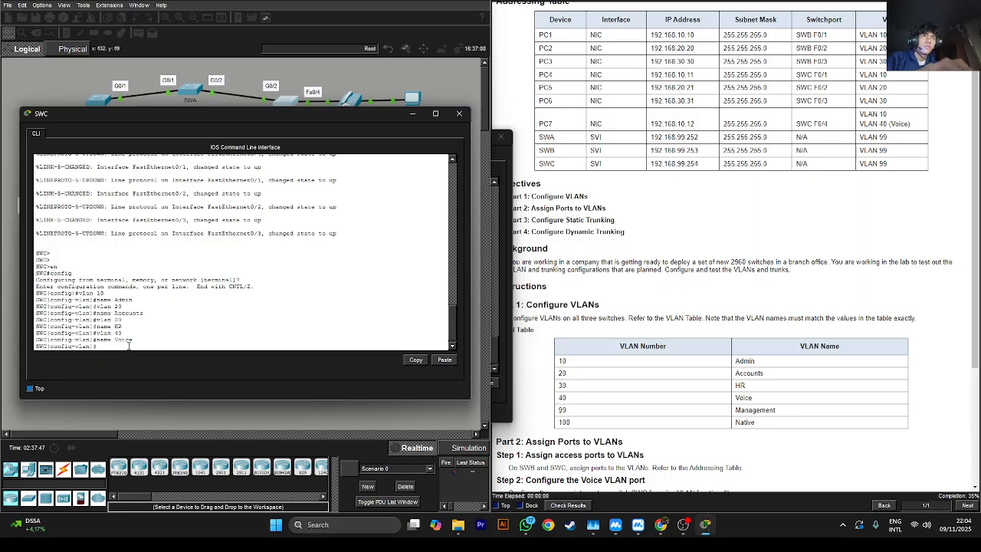
# - Create VLAN 99 on SWC and name it Management
pyautogui.write('vlan')
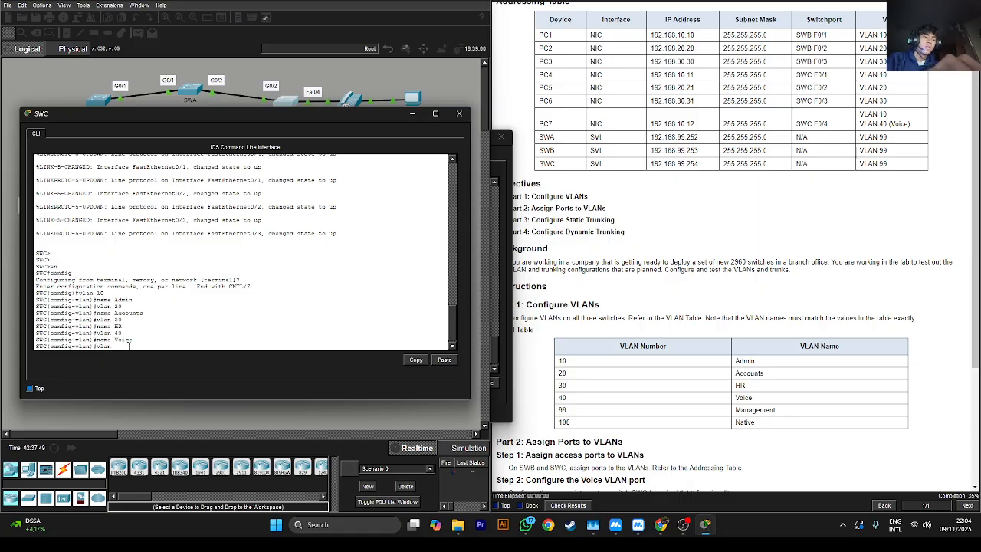
pyautogui.write(' 99')
pyautogui.press('Return')
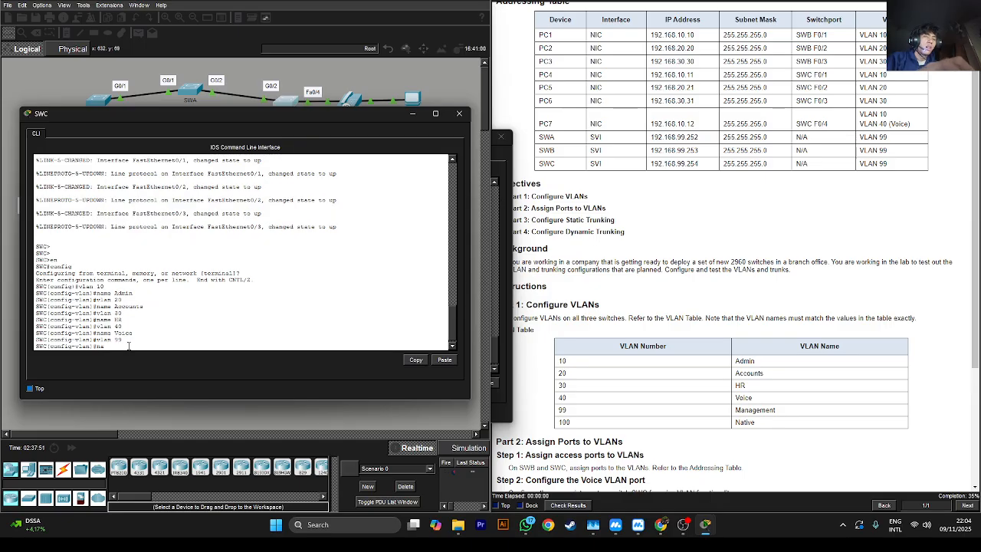
pyautogui.write('name Management')
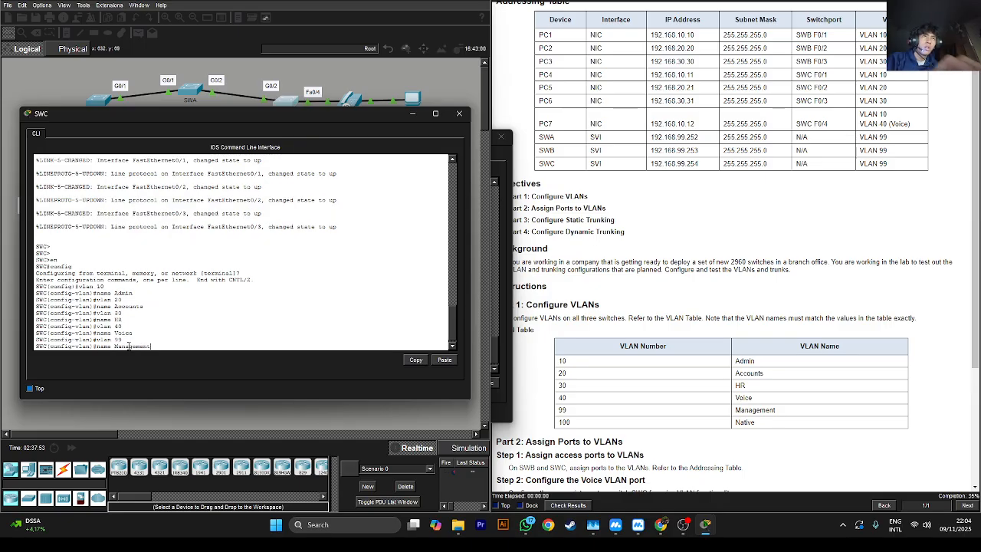
pyautogui.press('Return')
# - Create VLAN 100 on SWC and name it Native
pyautogui.write('vlan)#vlan')
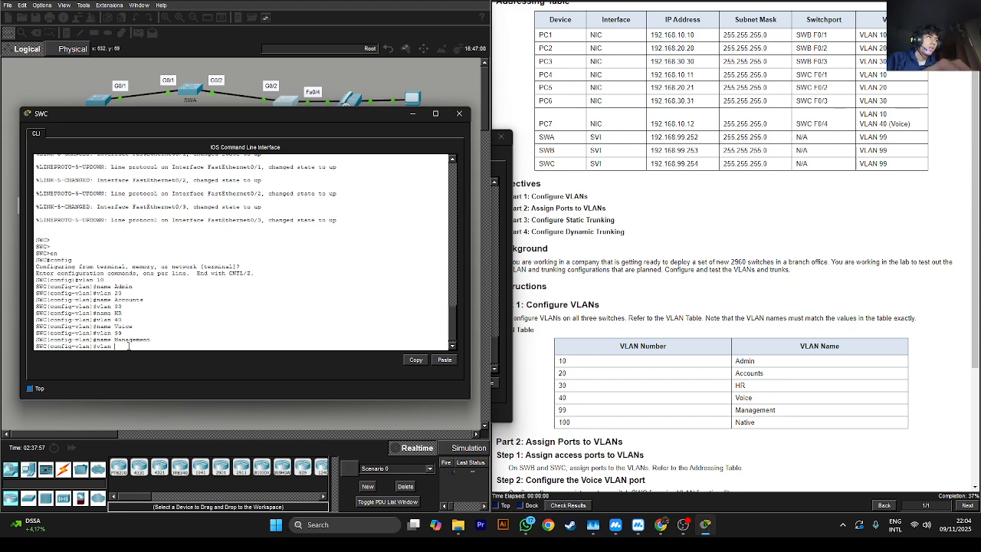
pyautogui.write(' 100')
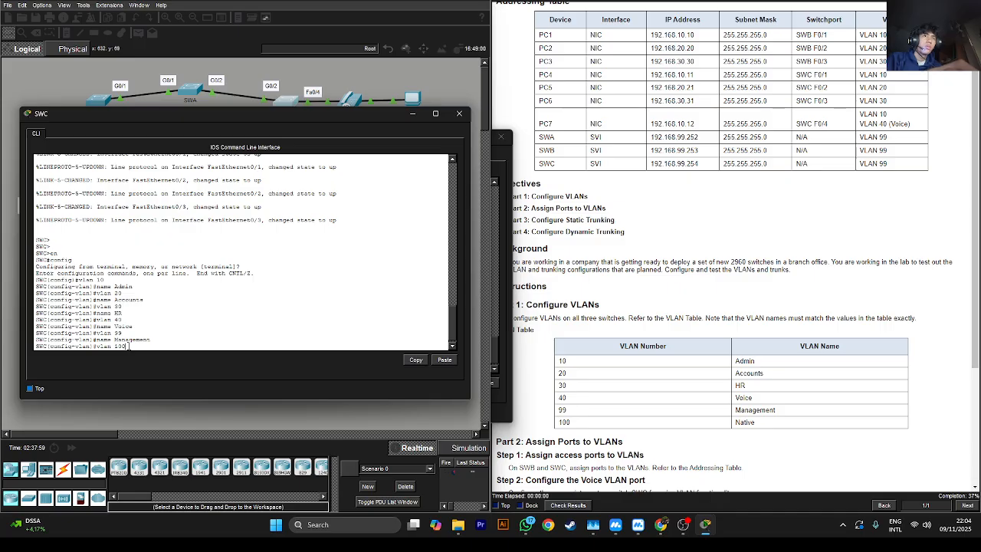
pyautogui.press('Return')
pyautogui.write('name')
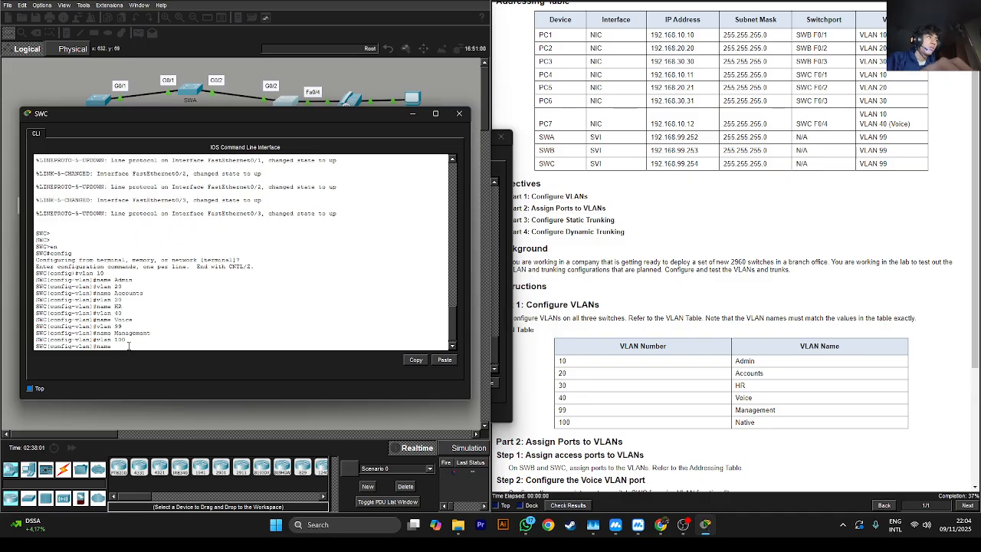
pyautogui.write(' Native')
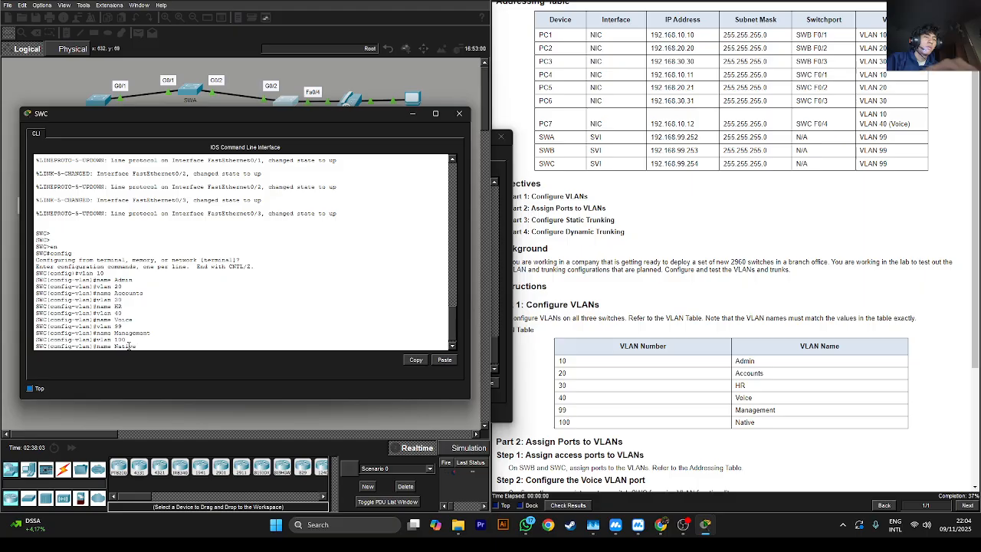
pyautogui.press('Return')
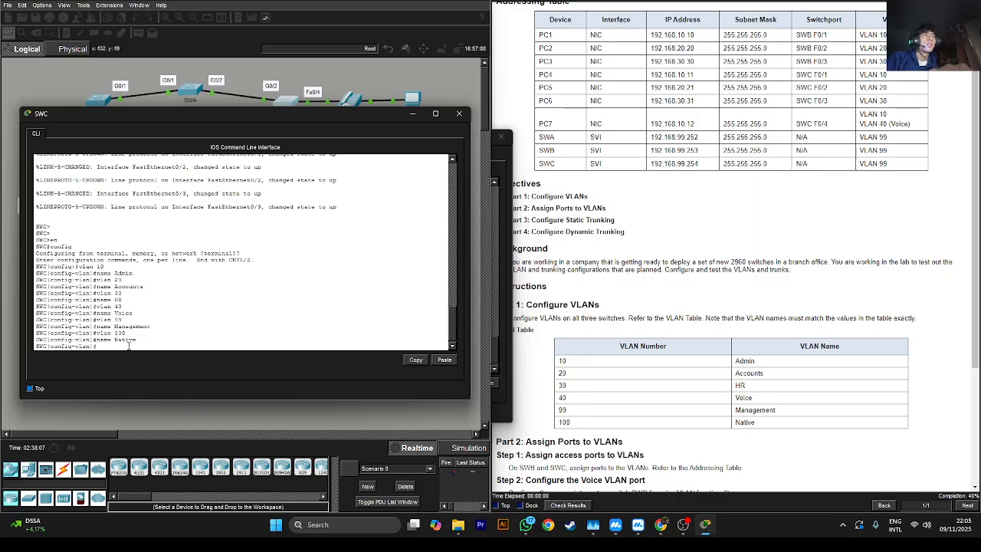
# - Run do show vlan brief on SWC to check its VLANs against the VLAN table, and view the Part 2 instructions
pyautogui.write('do s')
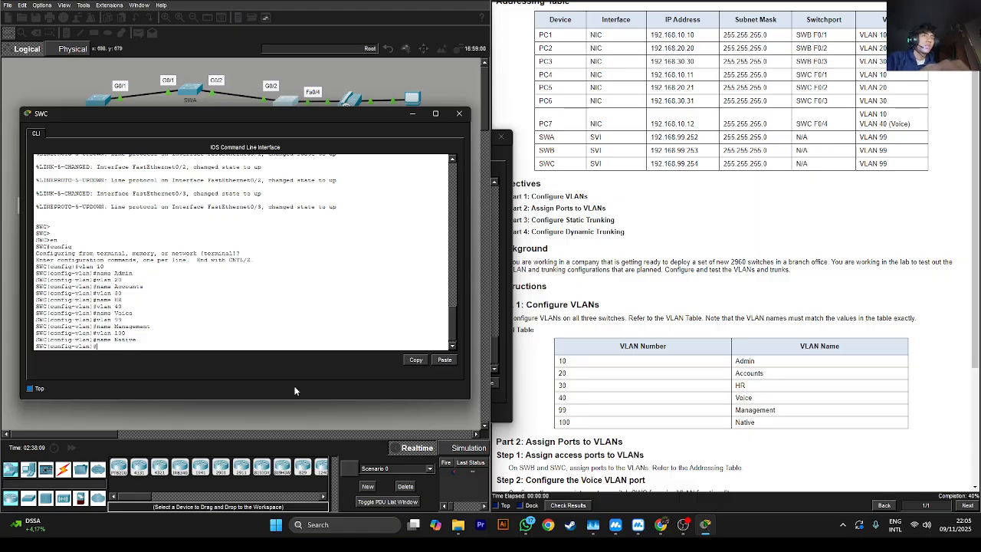
pyautogui.write('how vlan brief')
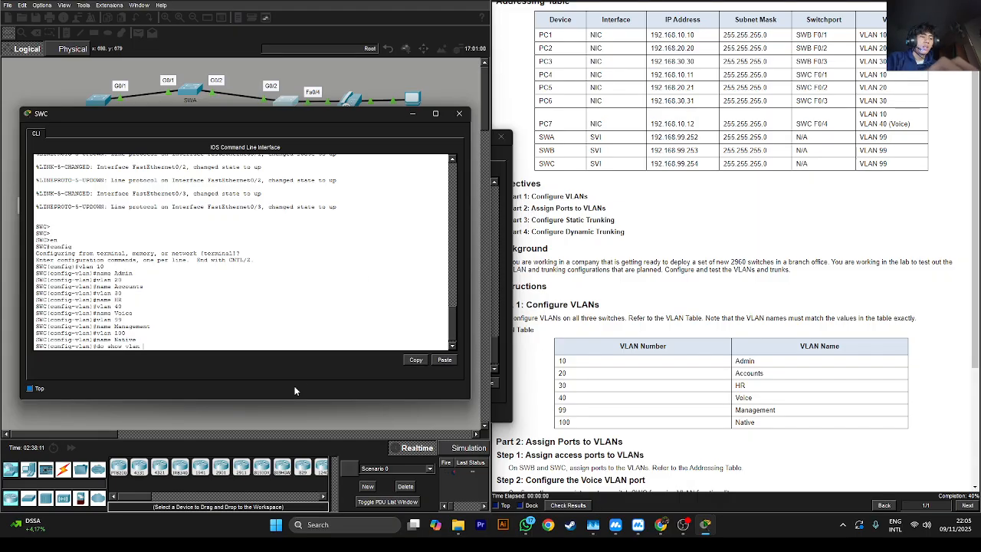
pyautogui.press('Return')
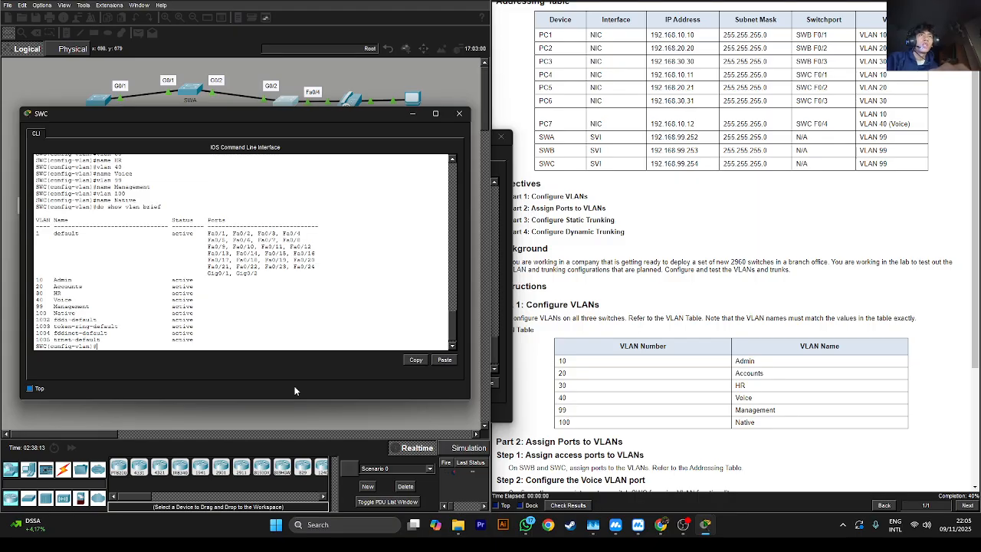
pyautogui.scroll(-2, 816, 358)
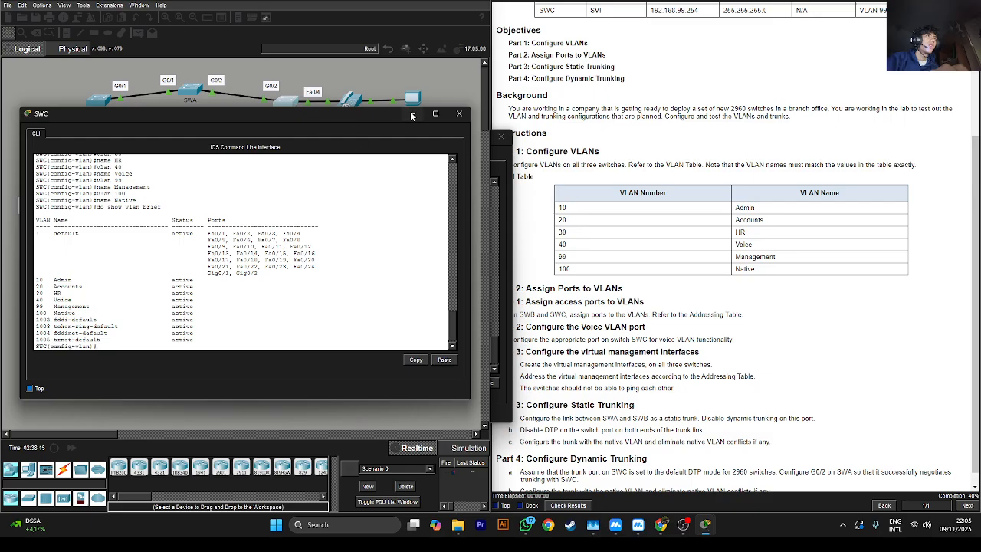
# - Switch from SWC's command line to SWB's and consult the switchport assignments in the Addressing Table
pyautogui.click(411, 115)
pyautogui.click(100, 106)
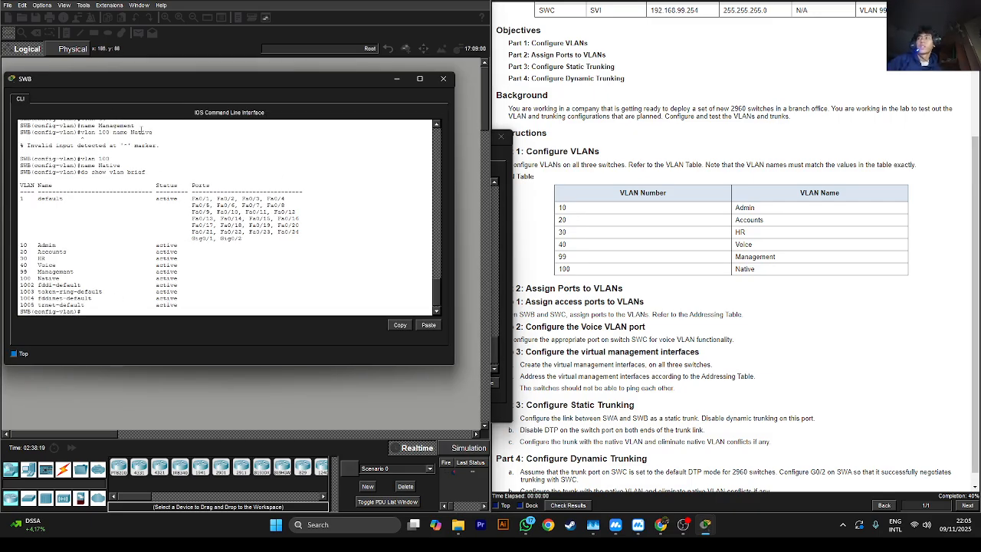
pyautogui.scroll(3, 810, 76)
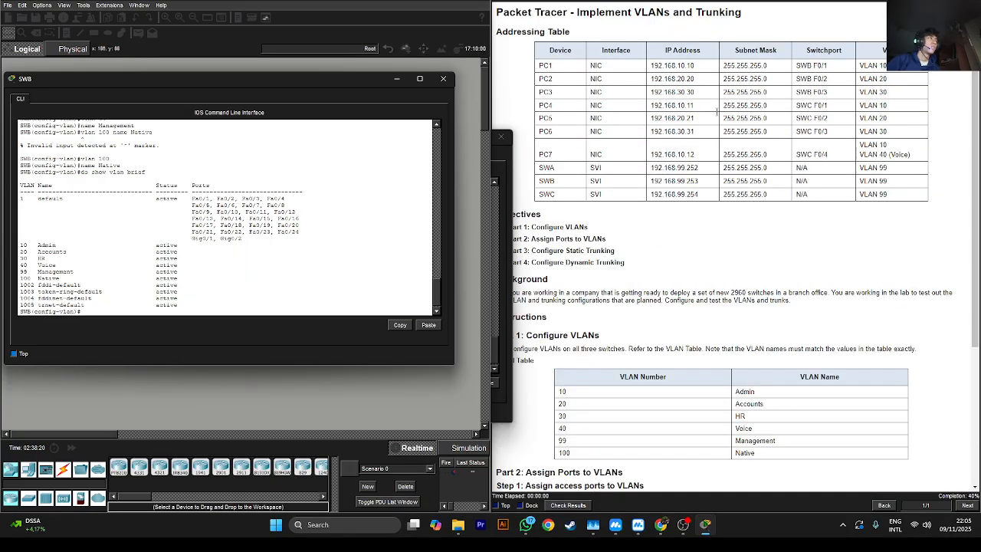
pyautogui.click(810, 77)
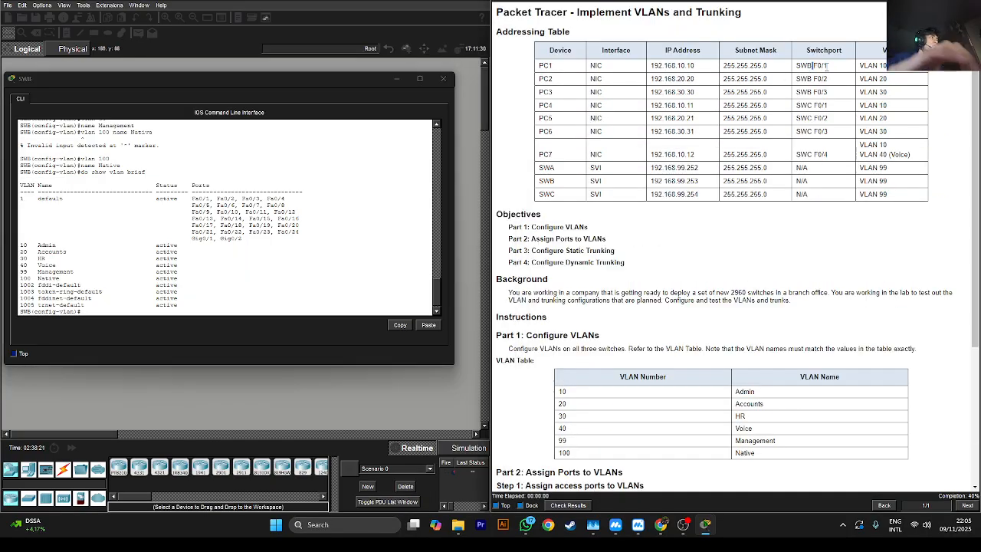
pyautogui.click(143, 310)
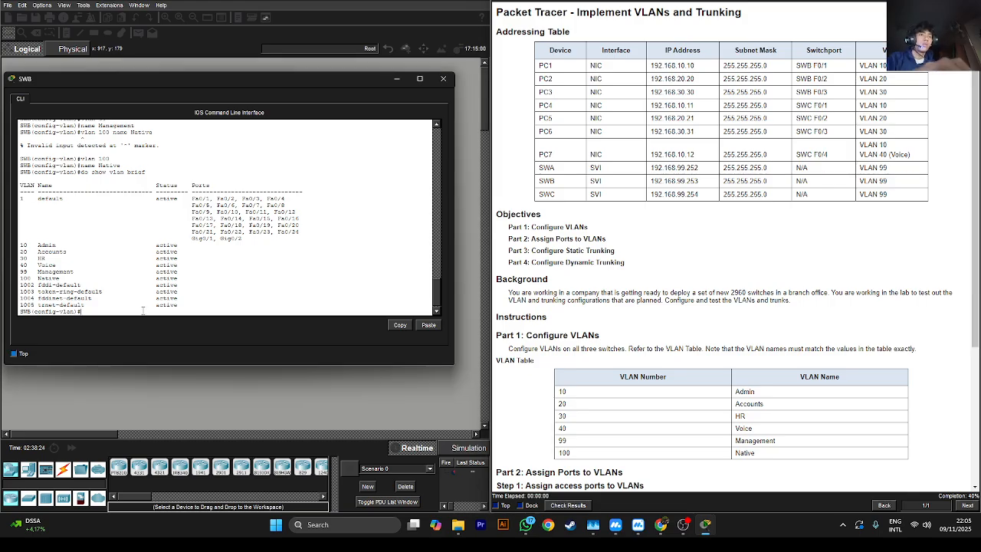
# - Exit VLAN configuration mode on SWB to return to global configuration mode
pyautogui.write('sw')
pyautogui.press('Tab')
pyautogui.press('BackSpace')
pyautogui.press('BackSpace')
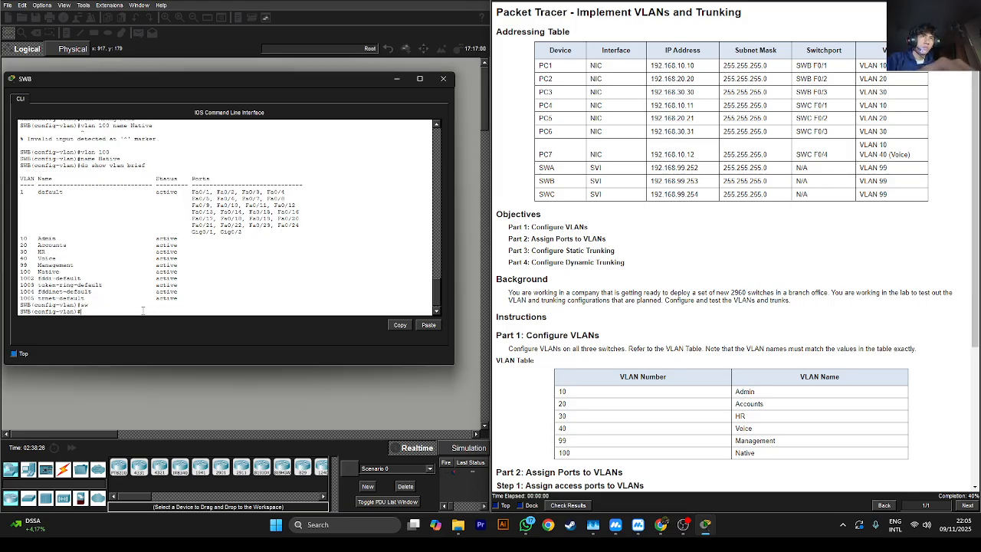
pyautogui.write('exit')
pyautogui.press('Return')
# - Enter interface f0/1 on SWB and set its switchport mode to access
pyautogui.write('sw')
pyautogui.press('BackSpace')
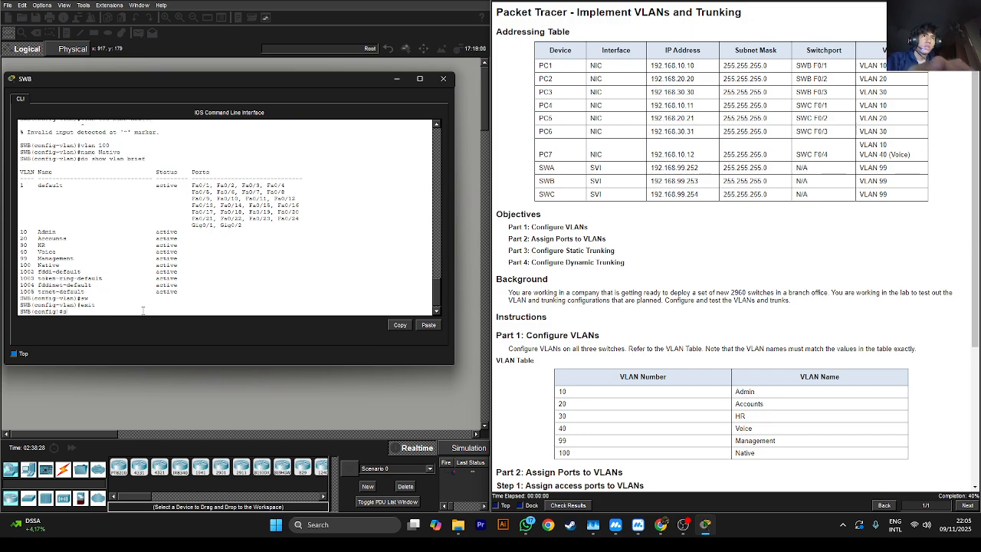
pyautogui.write('nt f0/1')
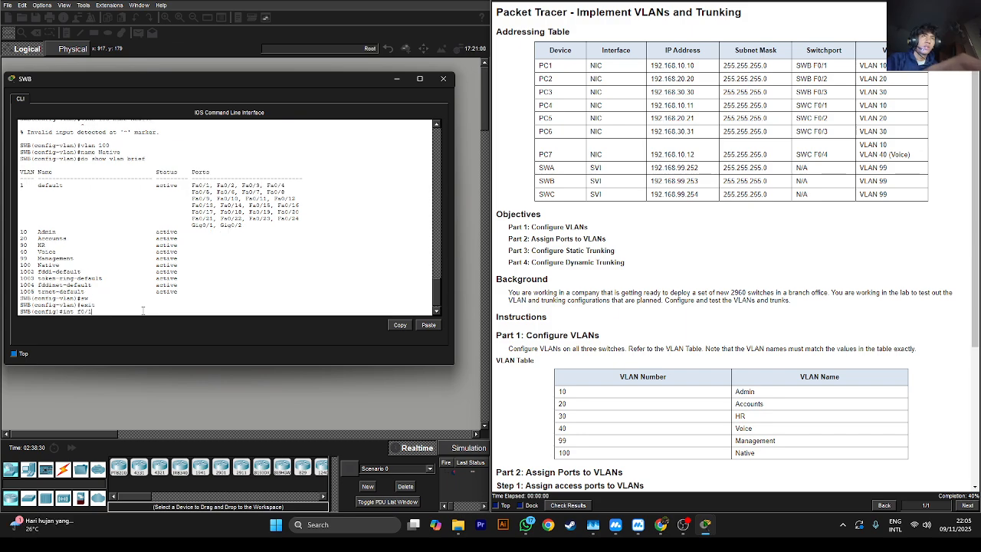
pyautogui.press('Return')
pyautogui.write('sw')
pyautogui.press('Tab')
pyautogui.write('mo')
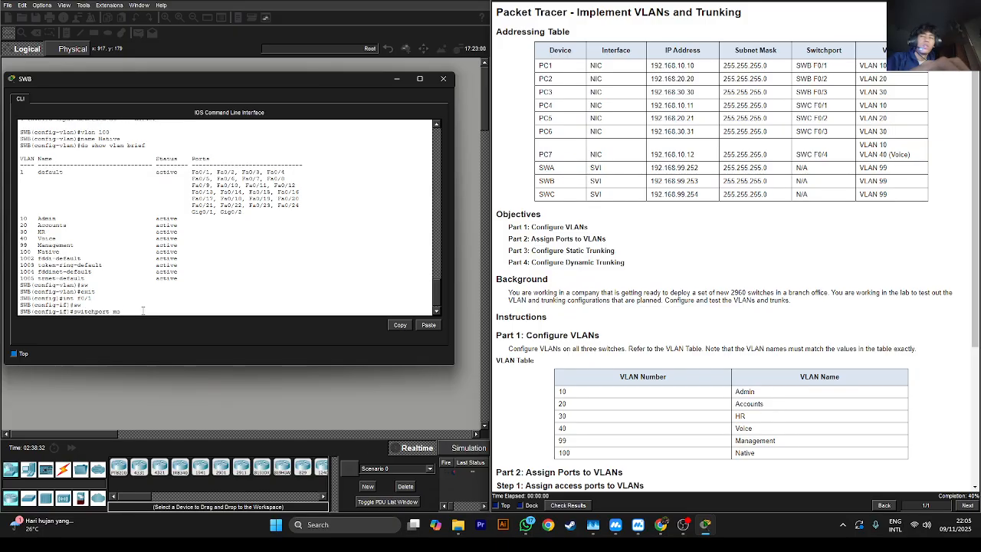
pyautogui.write('de')
pyautogui.press('Tab')
pyautogui.write('ac')
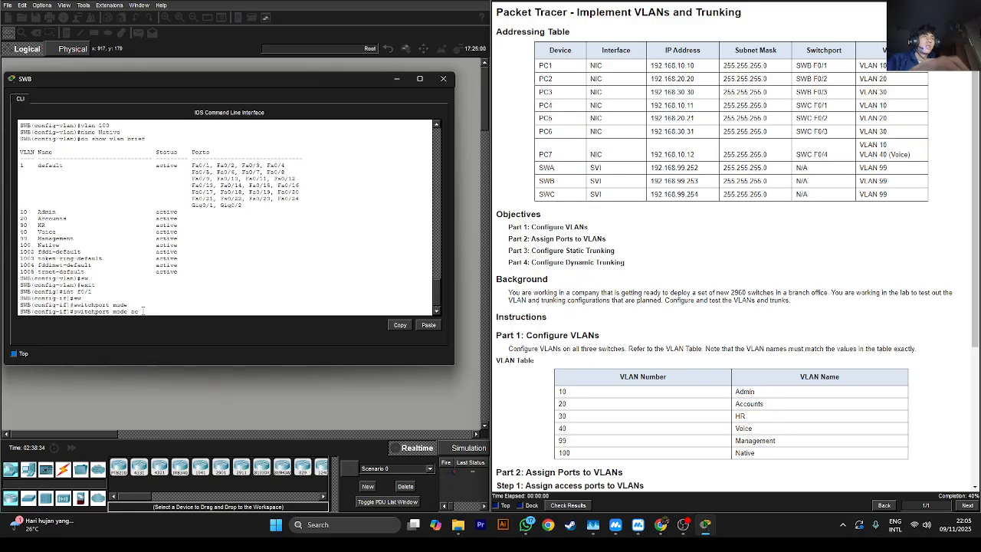
pyautogui.write('c')
pyautogui.press('Tab')
pyautogui.press('Return')
# - Assign SWB's f0/1 port to access VLAN 10
pyautogui.write('sw')
pyautogui.press('Tab')
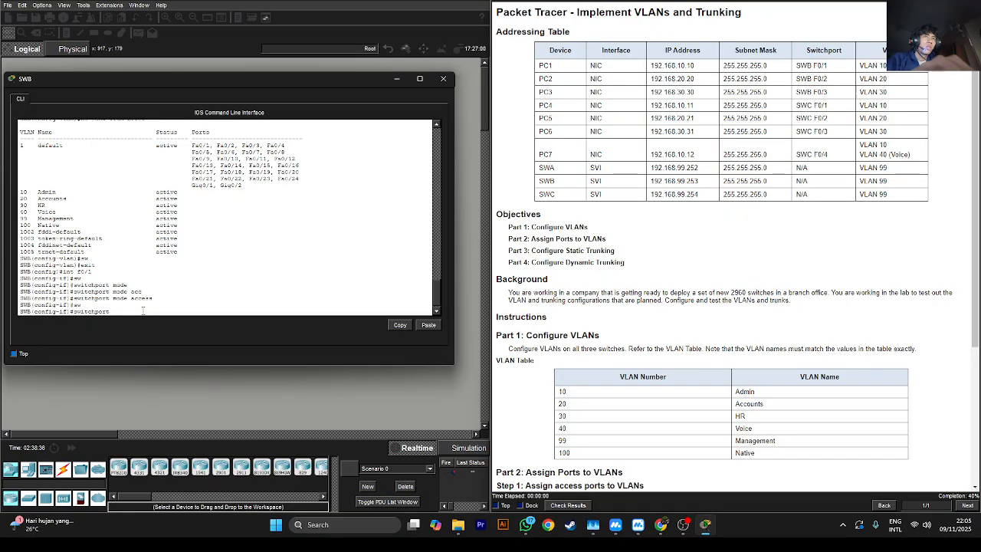
pyautogui.write('acc')
pyautogui.press('Tab')
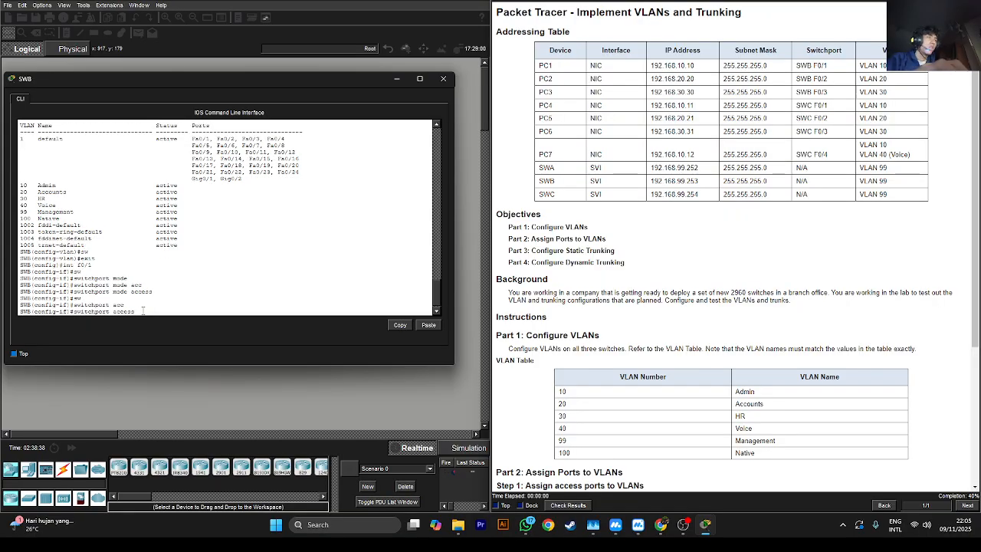
pyautogui.write('vlan 10')
pyautogui.press('Return')
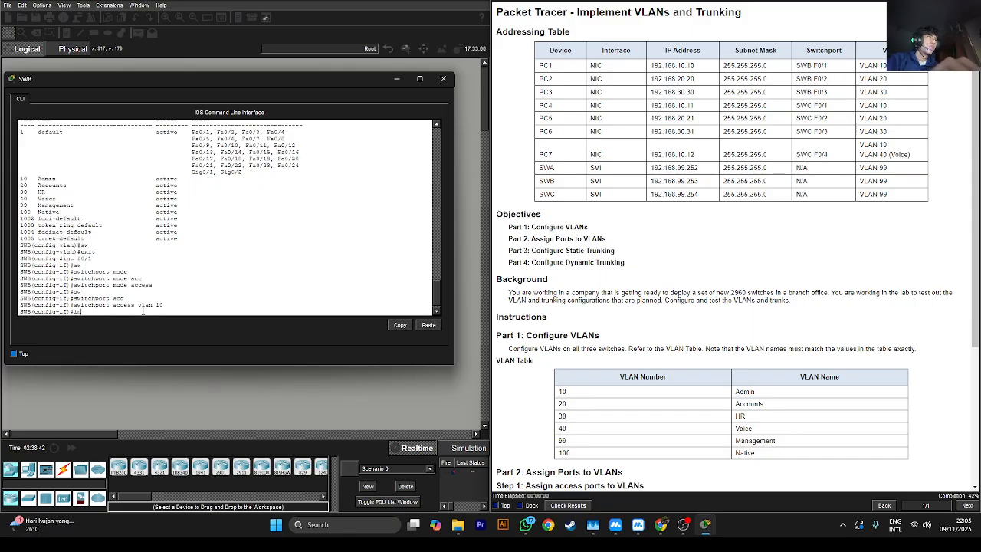
# - Enter interface f0/2 on SWB and set its switchport mode to access
pyautogui.write('t f0/2')
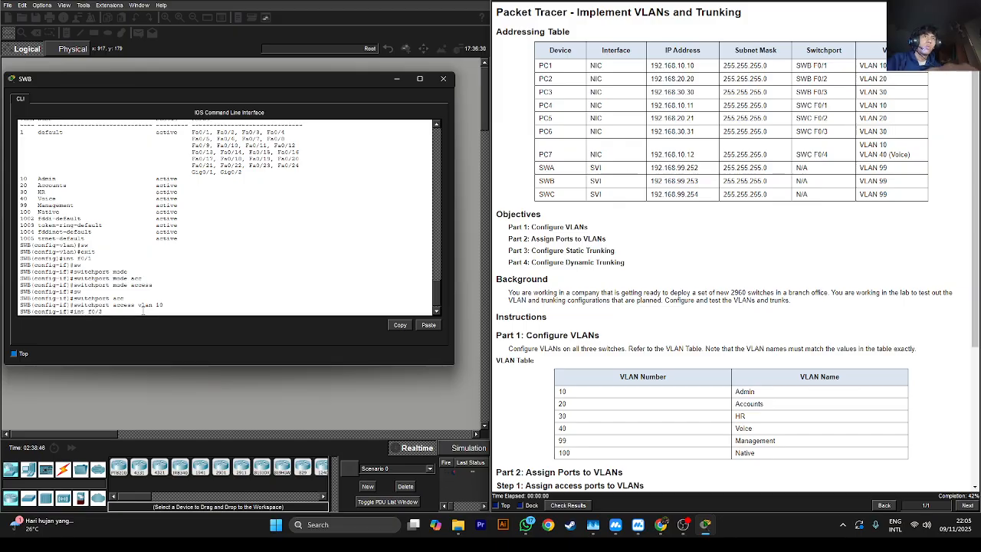
pyautogui.press('Return')
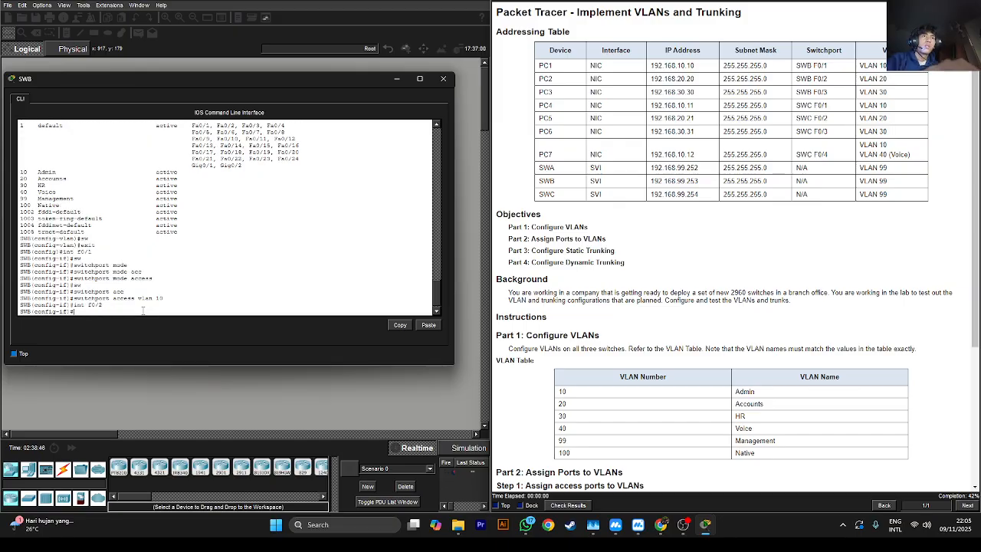
pyautogui.write('sw')
pyautogui.press('Tab')
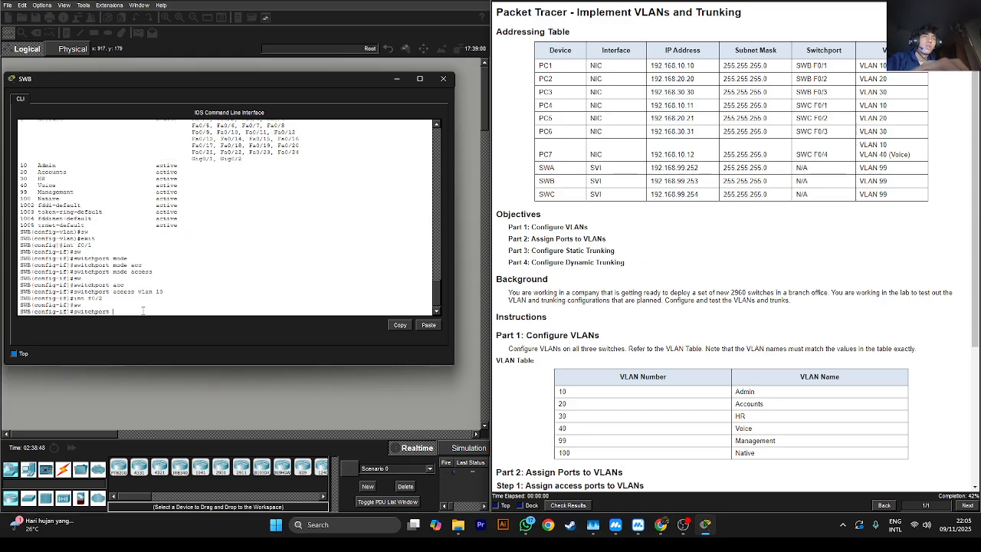
pyautogui.write('mod')
pyautogui.press('Tab')
pyautogui.write('ac')
pyautogui.press('Tab')
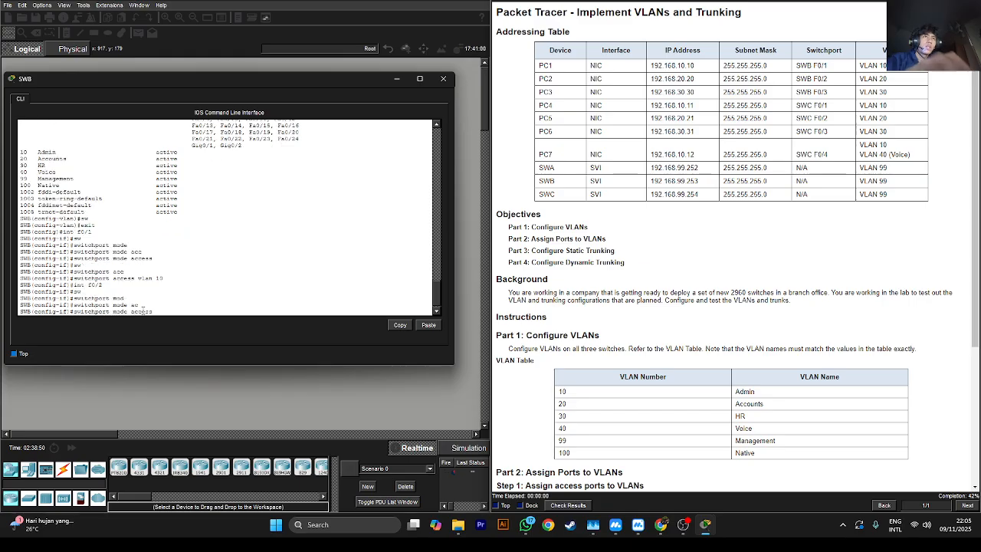
pyautogui.press('Return')
# - Assign SWB's f0/2 port to access VLAN 20
pyautogui.write('sw')
pyautogui.press('Tab')
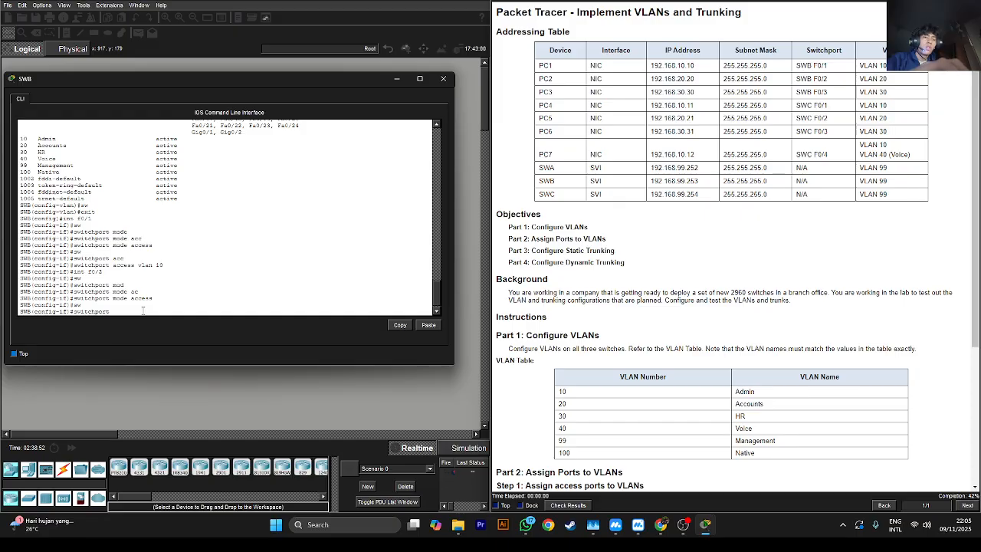
pyautogui.write('acc')
pyautogui.press('Tab')
pyautogui.write('vlan')
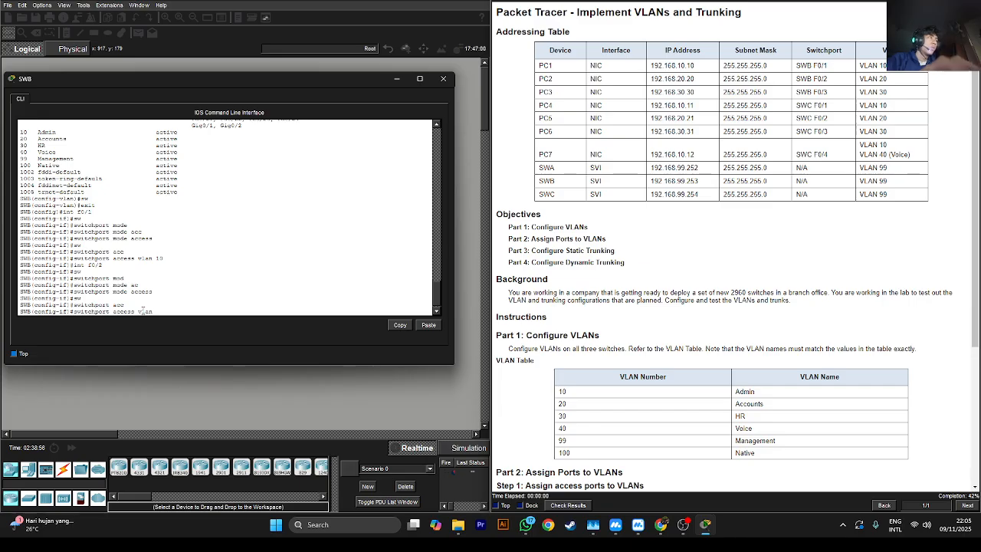
pyautogui.press('Return')
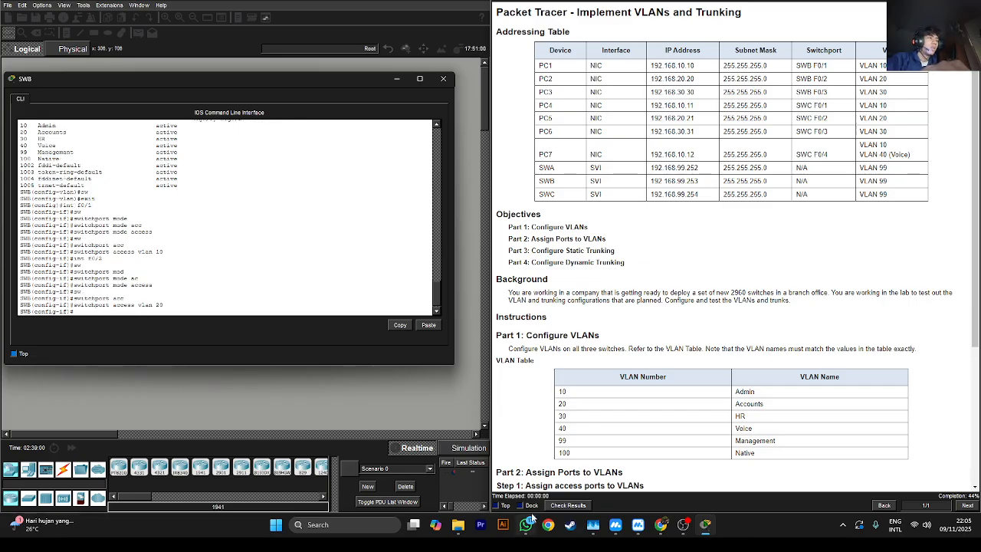
pyautogui.moveTo(527, 526)
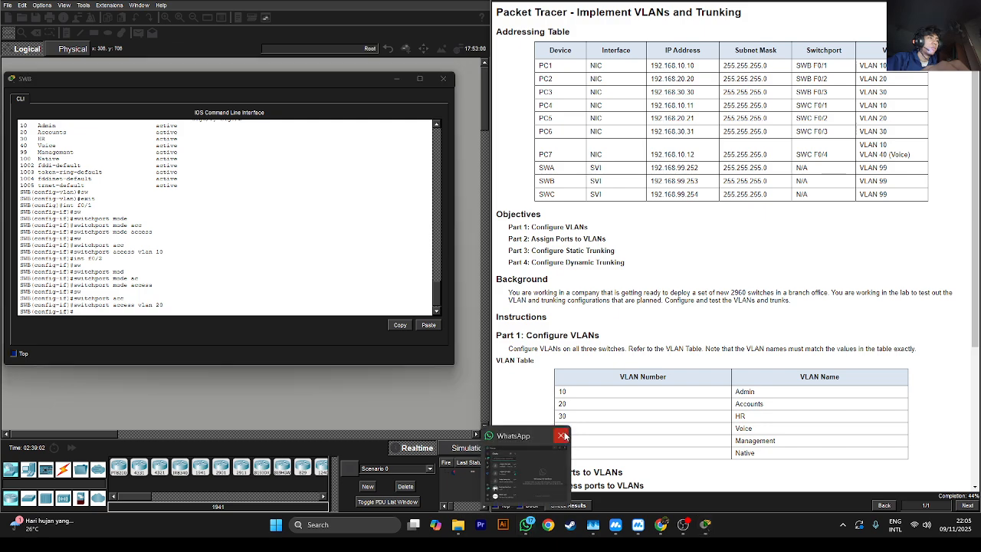
pyautogui.click(593, 526)
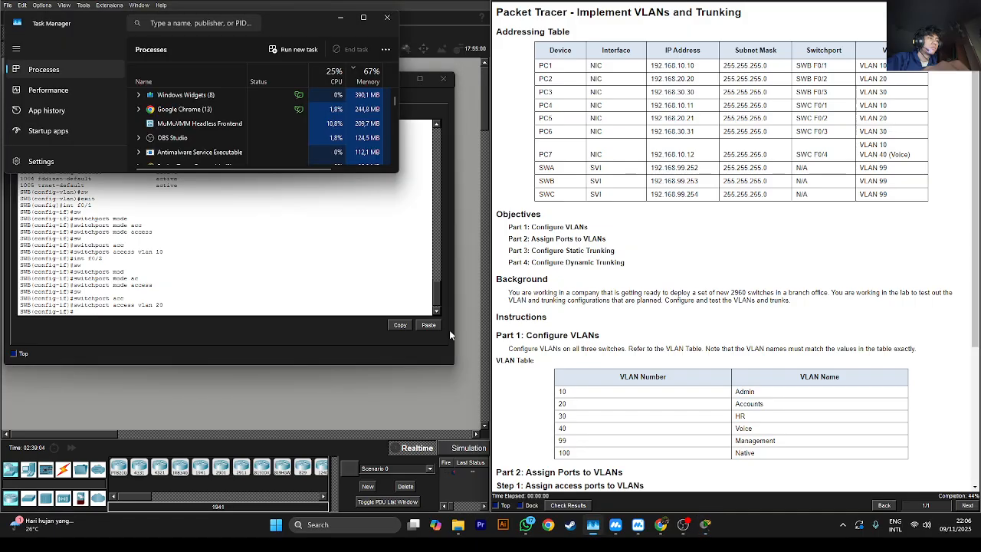
pyautogui.scroll(-2, 171, 115)
pyautogui.scroll(-1, 171, 112)
pyautogui.rightClick(266, 120)
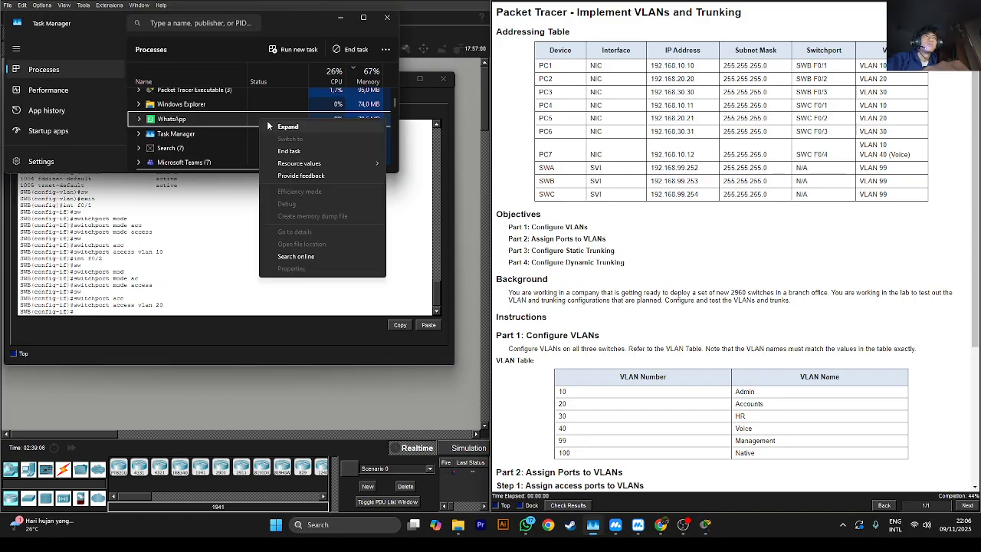
pyautogui.click(302, 92)
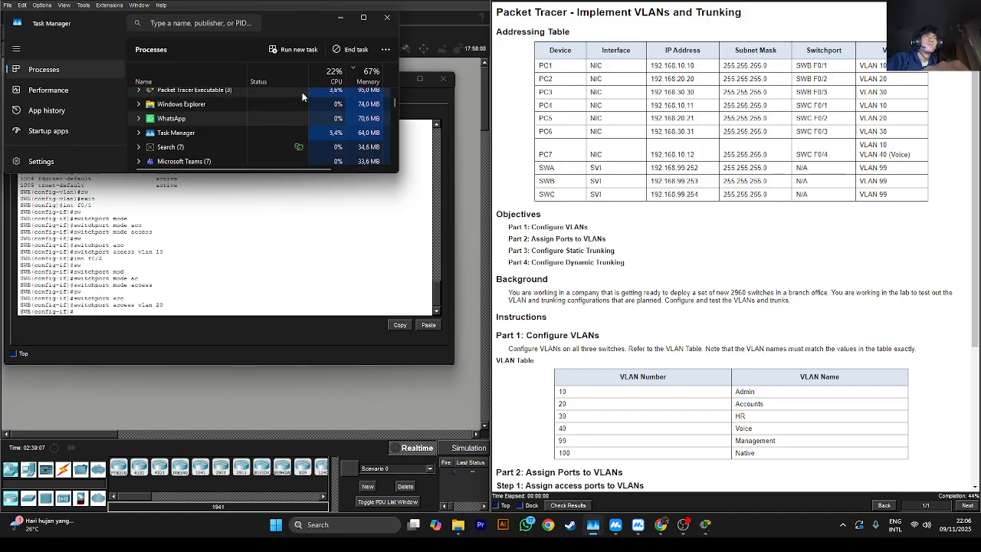
pyautogui.click(337, 20)
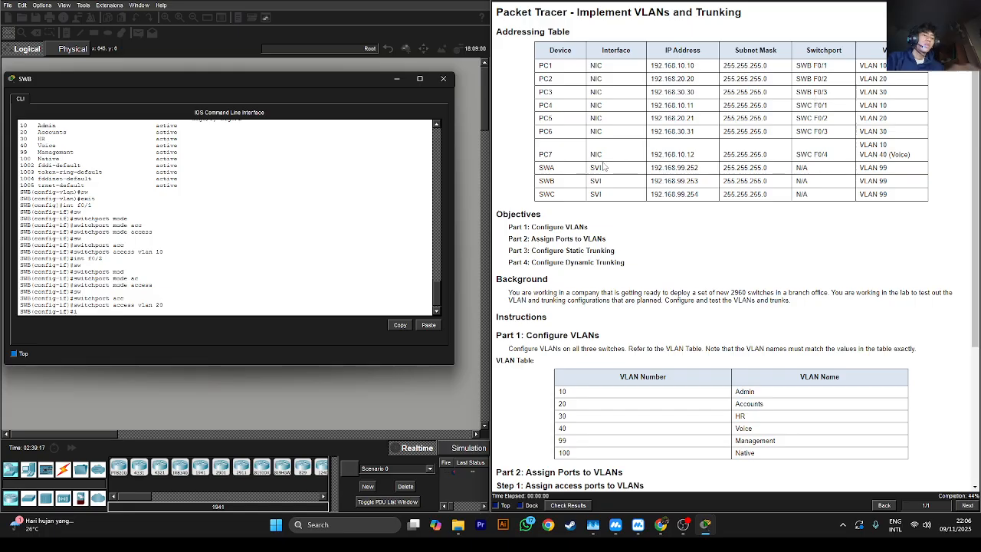
# - Enter interface f0/3 on SWB and set its switchport mode to access
pyautogui.write('int gf0')
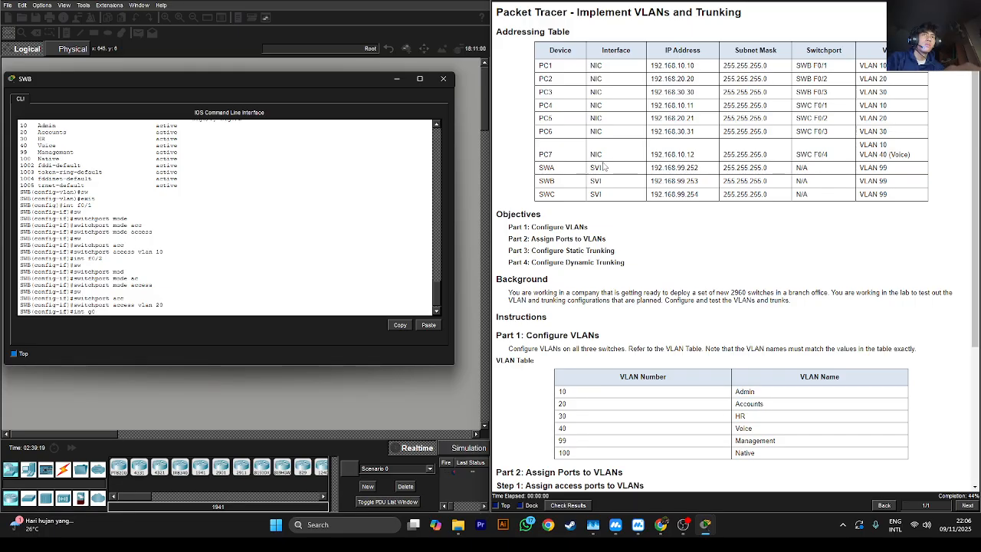
pyautogui.press('BackSpace')
pyautogui.write('f0')
pyautogui.press('BackSpace')
pyautogui.press('BackSpace')
pyautogui.press('BackSpace')
pyautogui.press('BackSpace')
pyautogui.write('f0/3')
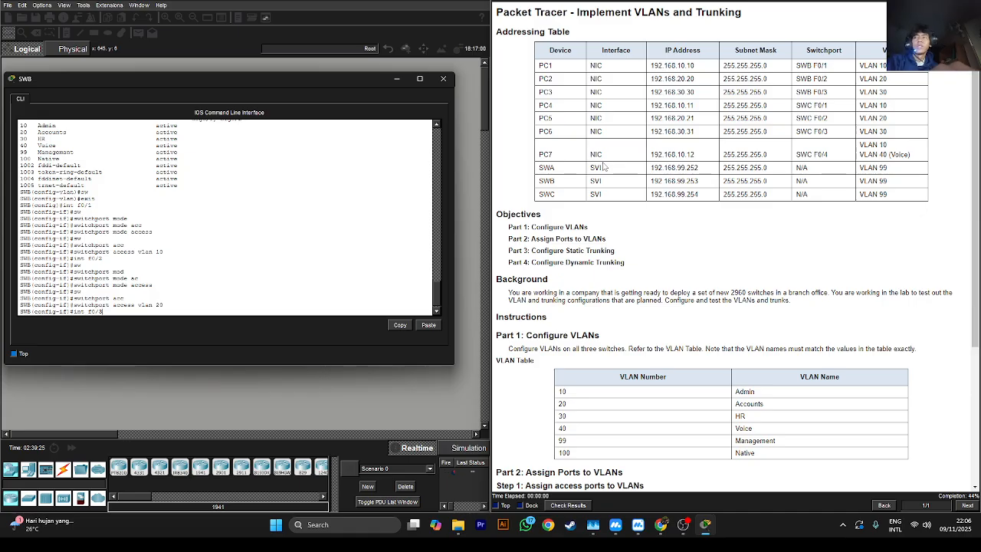
pyautogui.press('Return')
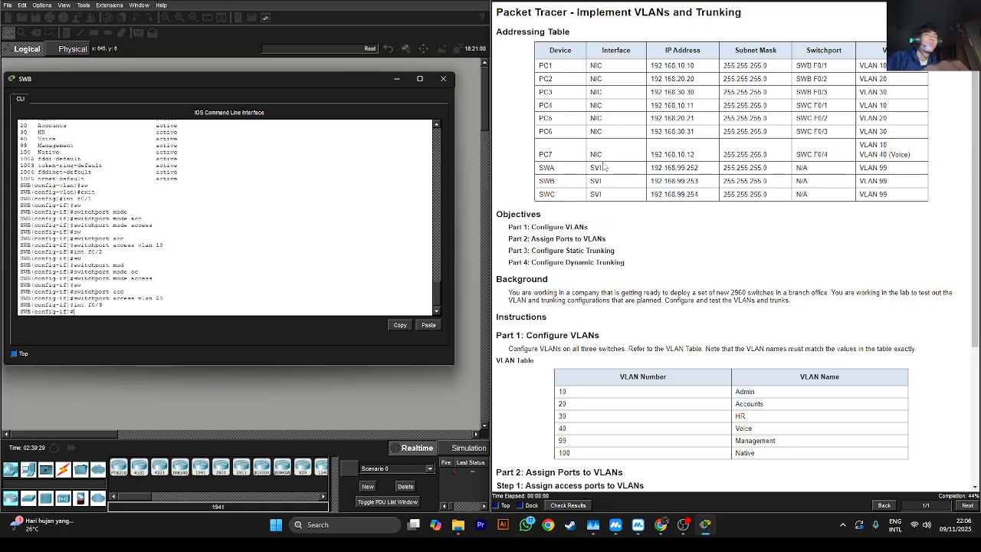
pyautogui.write('sw')
pyautogui.press('Tab')
pyautogui.write('mod')
pyautogui.press('Tab')
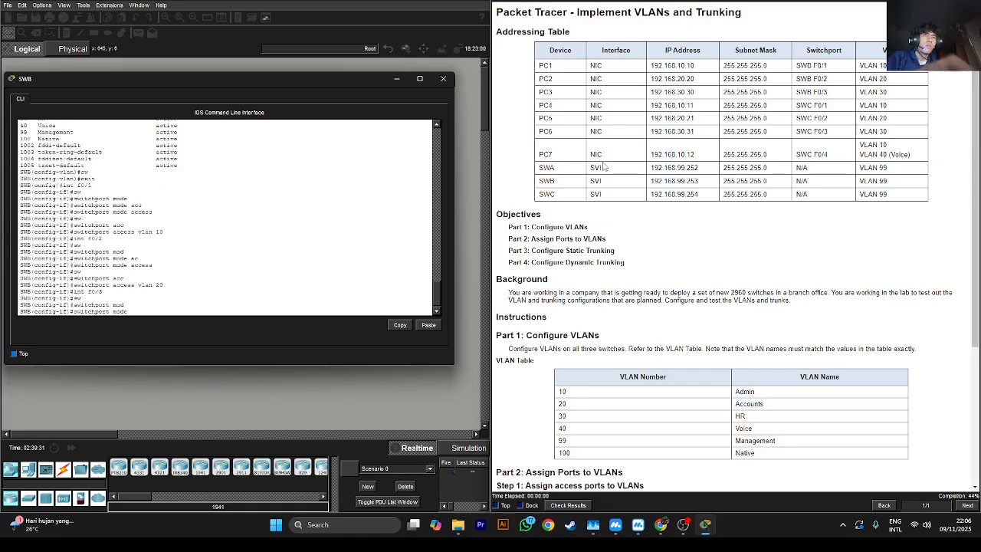
pyautogui.write('ac')
pyautogui.press('Tab')
pyautogui.press('Return')
# - Assign SWB's f0/3 port to access VLAN 30
pyautogui.write('sw')
pyautogui.press('Tab')
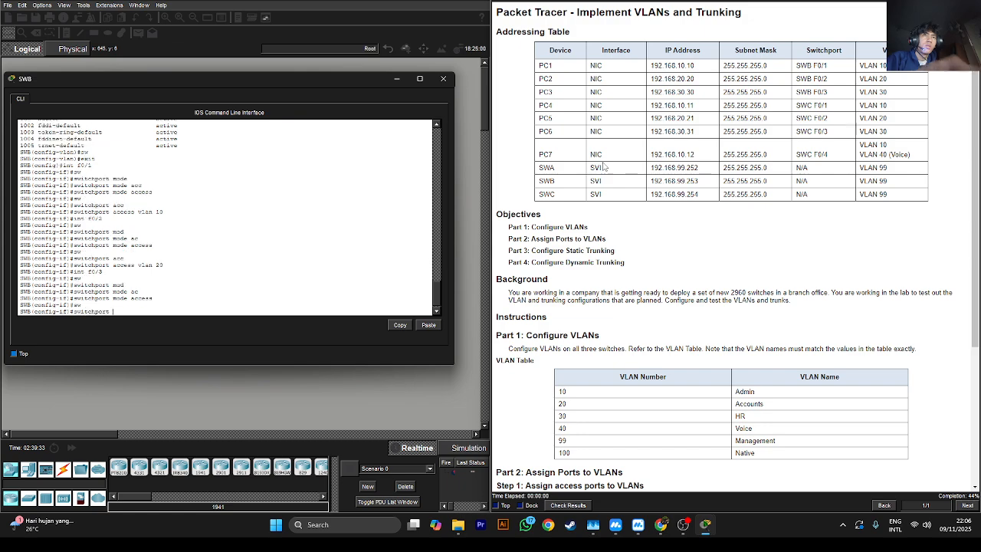
pyautogui.write('ac')
pyautogui.press('Tab')
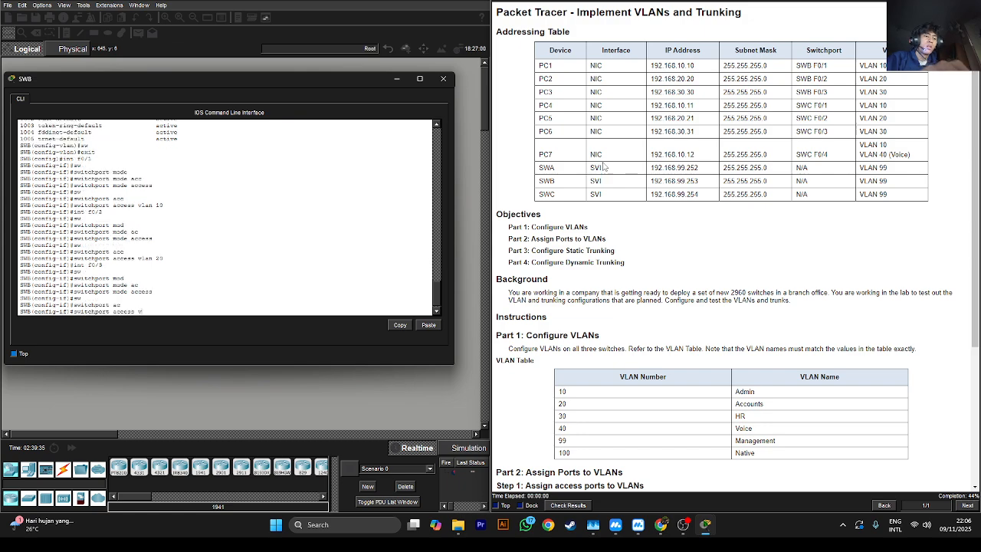
pyautogui.write('v')
pyautogui.press('Tab')
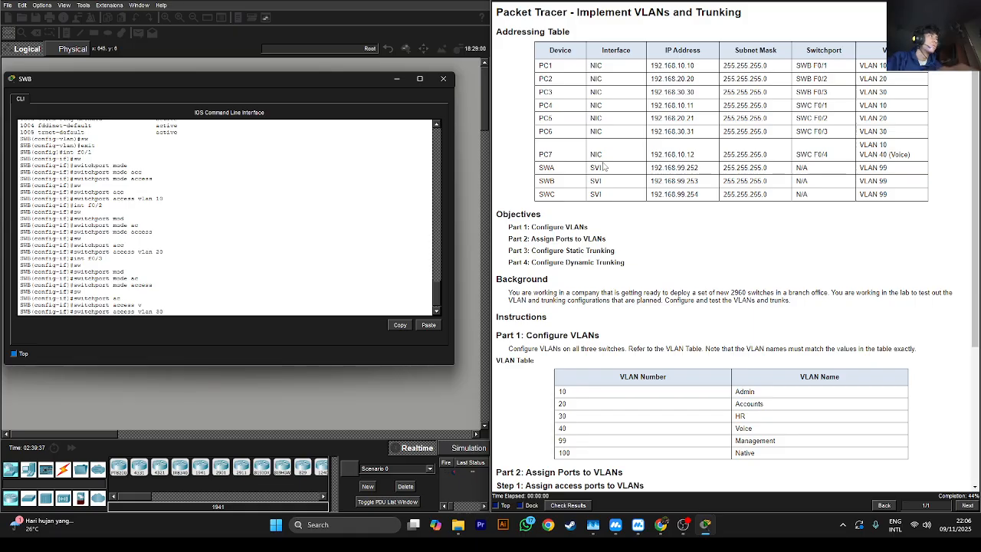
pyautogui.press('Return')
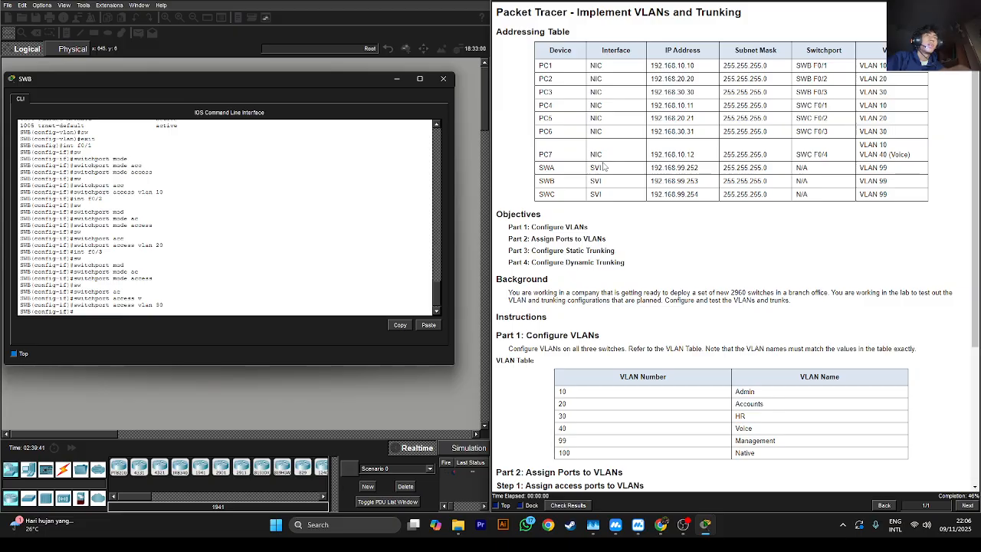
# - Put SWB's window away, open SWC's command line and exit VLAN configuration mode
pyautogui.click(396, 79)
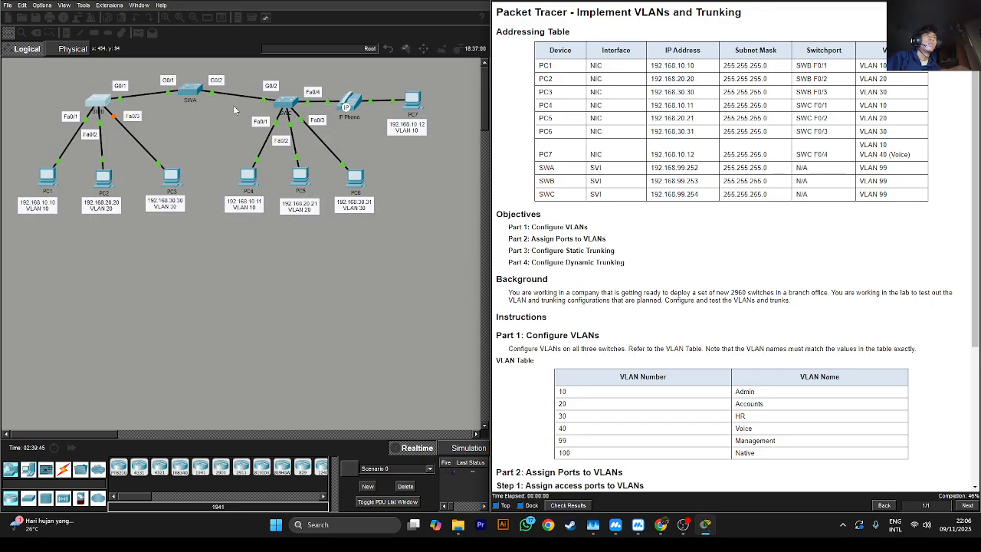
pyautogui.doubleClick(286, 105)
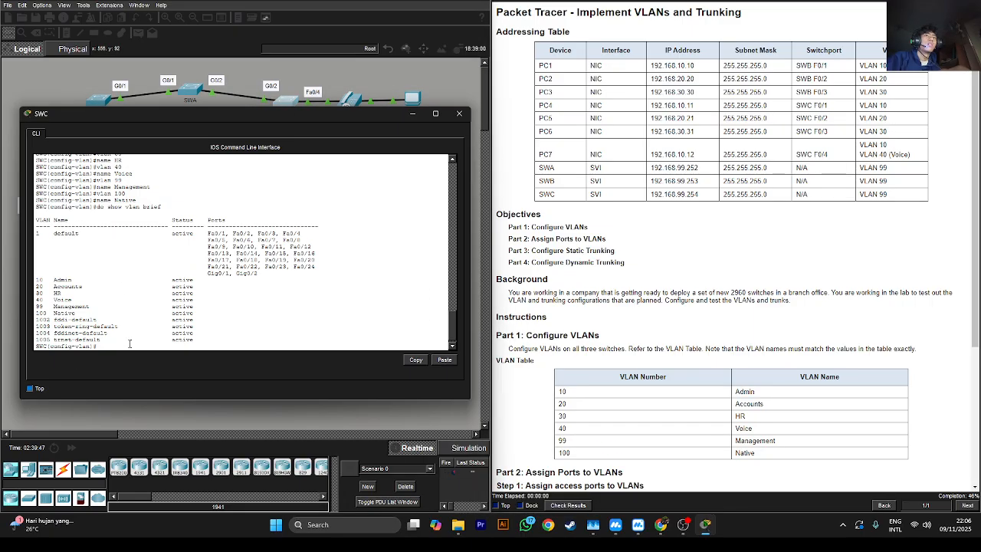
pyautogui.click(123, 348)
pyautogui.write('ex')
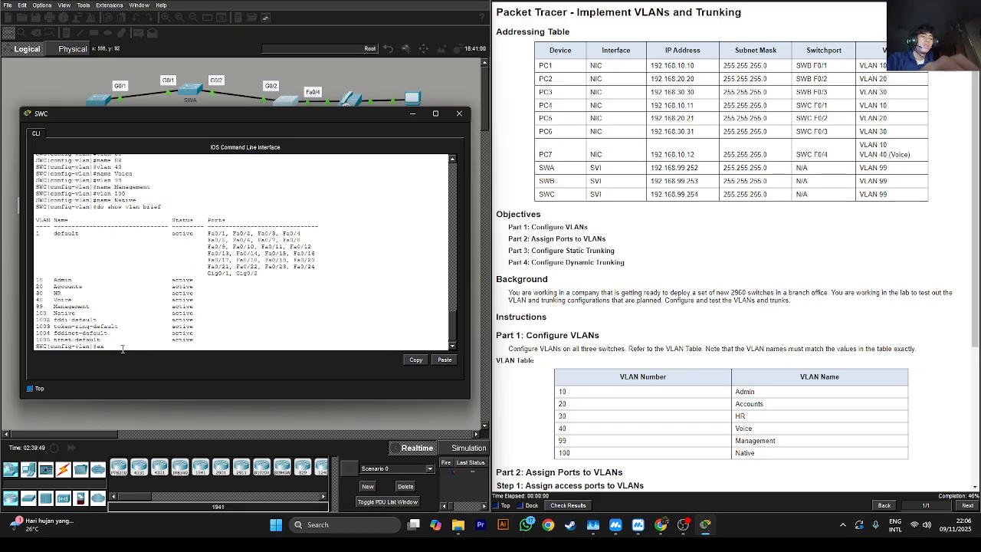
pyautogui.write('it')
pyautogui.press('Return')
pyautogui.press('Return')
pyautogui.press('Return')
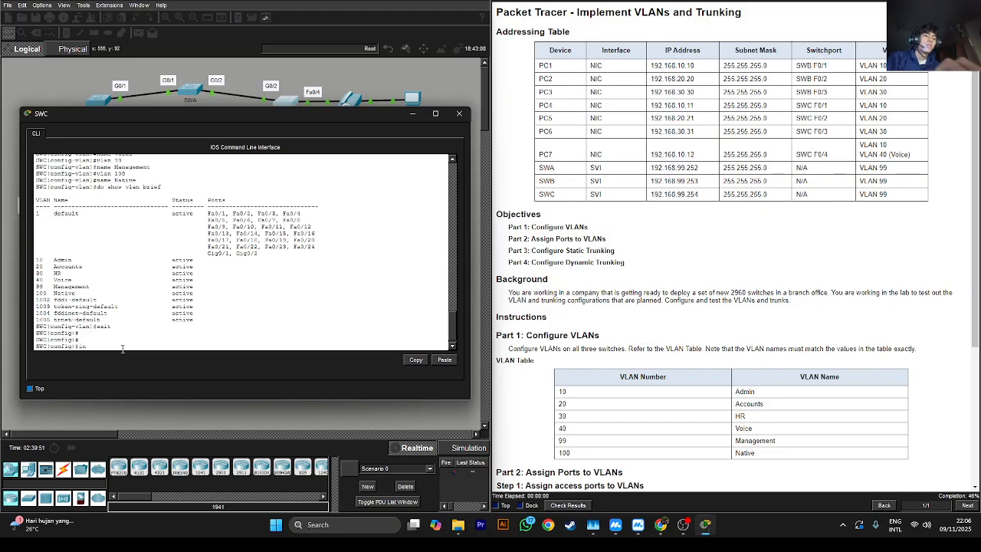
# - Enter interface f0/1 on SWC and set its switchport mode to access
pyautogui.write('int f')
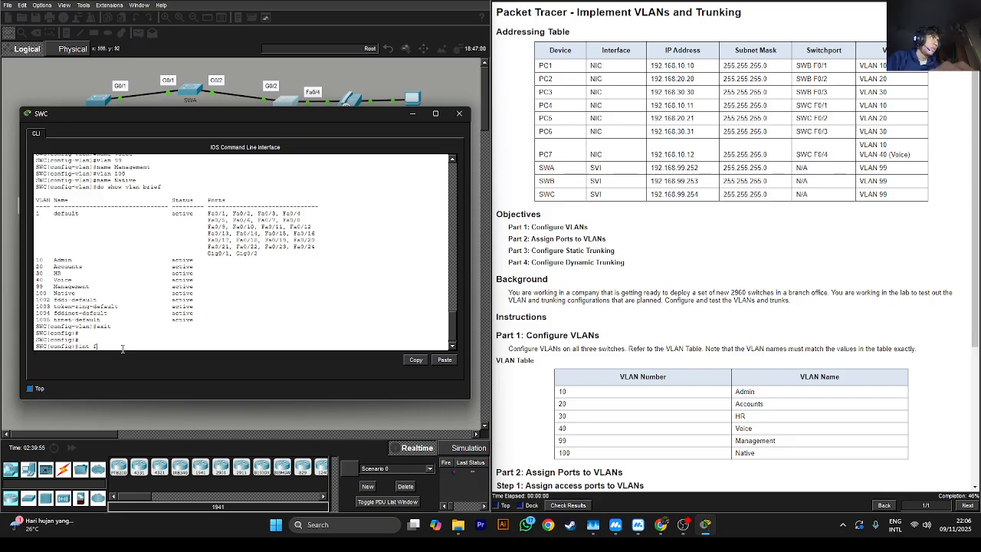
pyautogui.write('0/1')
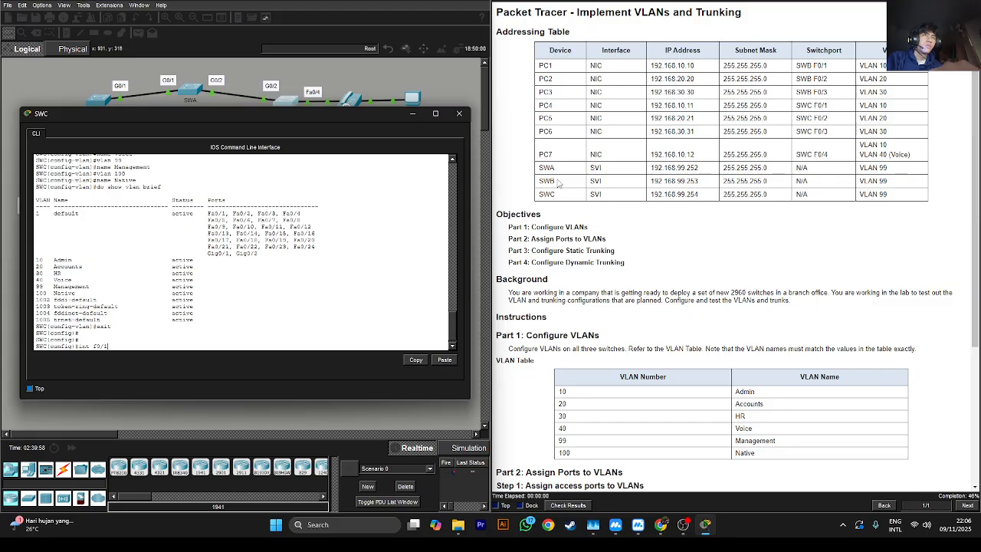
pyautogui.press('Return')
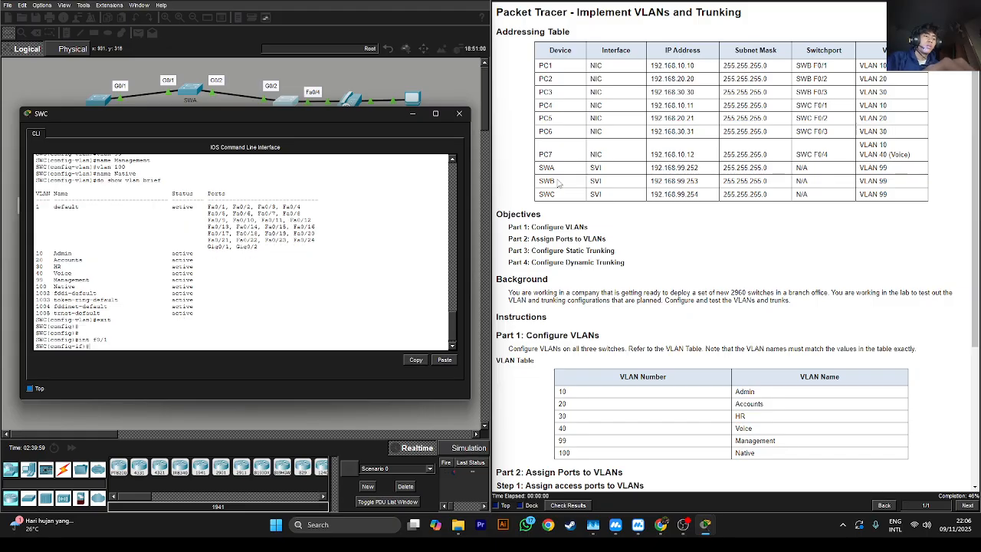
pyautogui.write('sw')
pyautogui.press('Tab')
pyautogui.write('m')
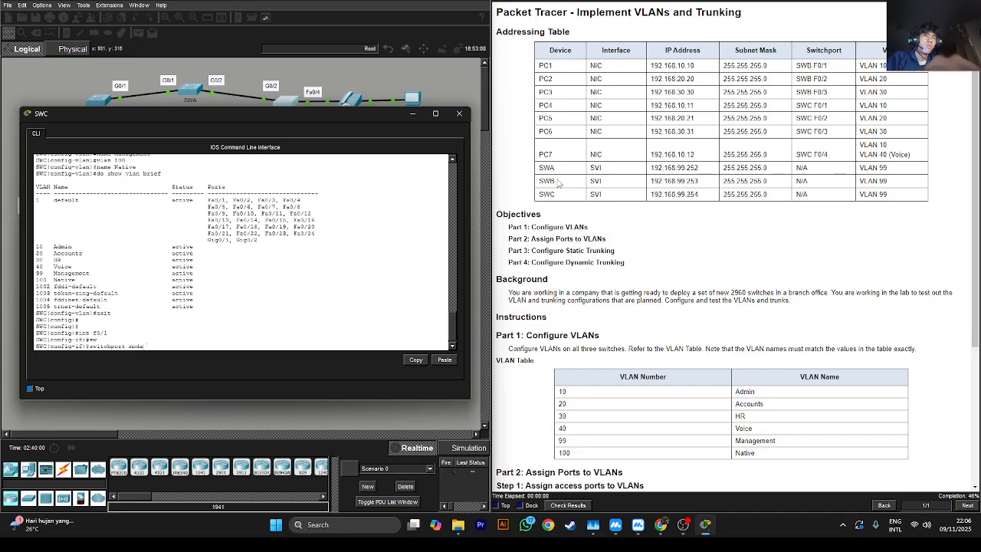
pyautogui.write('ode')
pyautogui.press('Tab')
pyautogui.write('acc')
pyautogui.press('Tab')
pyautogui.write(']')
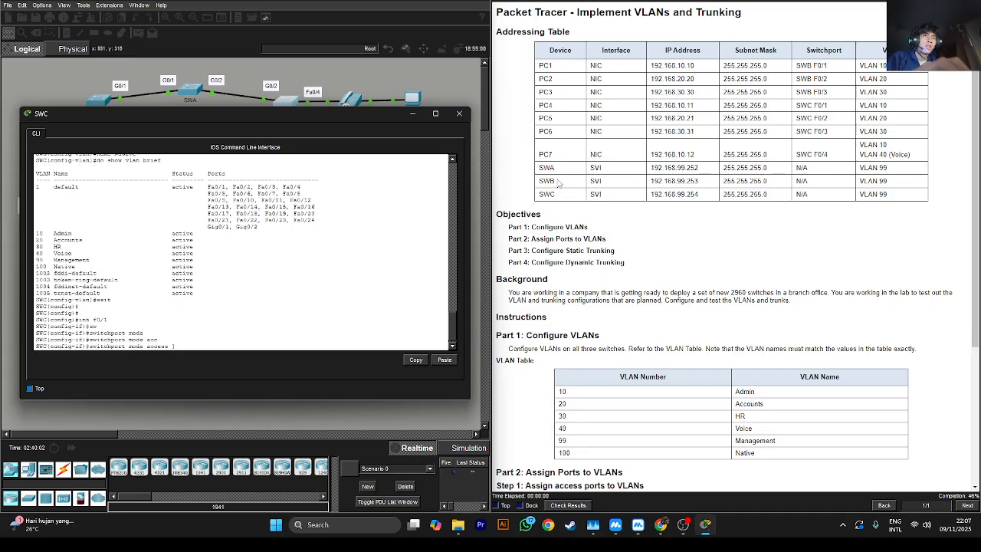
pyautogui.press('Return')
pyautogui.write('s')
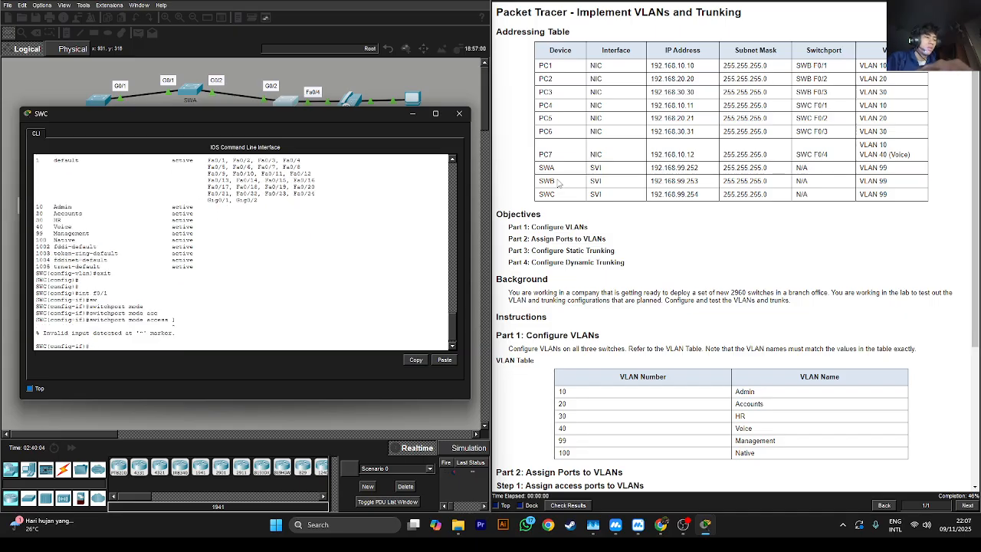
pyautogui.press('Up')
pyautogui.press('BackSpace')
pyautogui.press('Return')
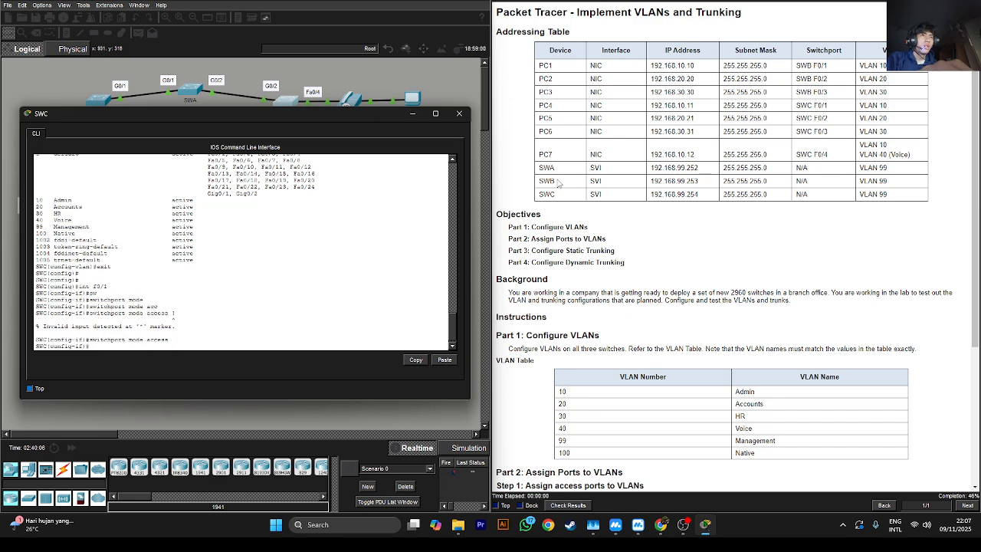
# - Assign SWC's f0/1 port to access VLAN 10
pyautogui.write('sw')
pyautogui.press('Tab')
pyautogui.write('acc')
pyautogui.press('Tab')
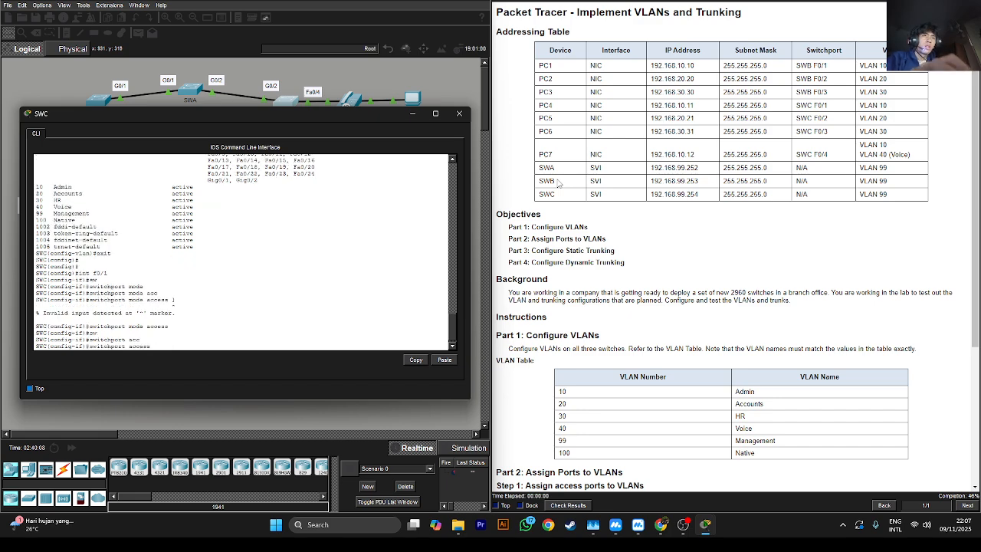
pyautogui.write('vlan ')
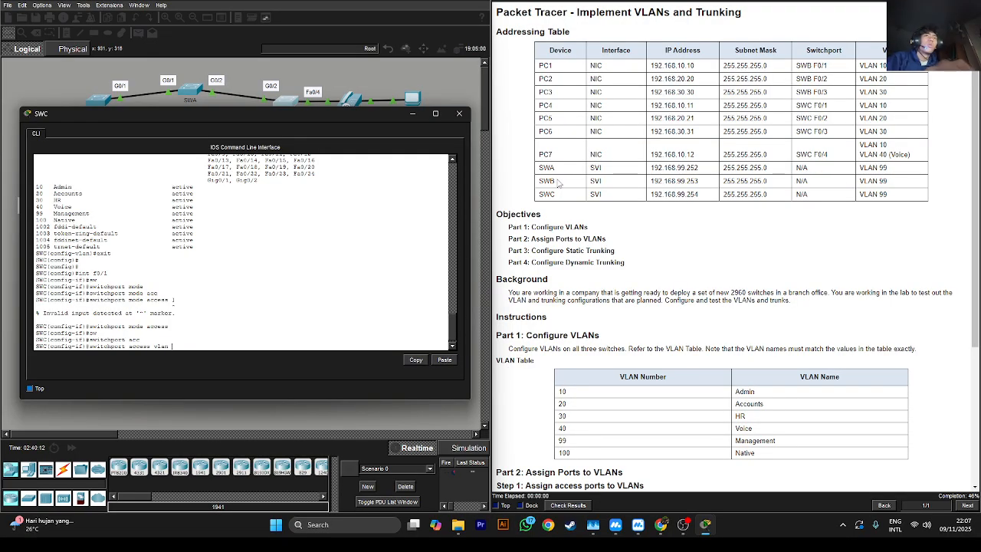
pyautogui.write('10')
pyautogui.press('Return')
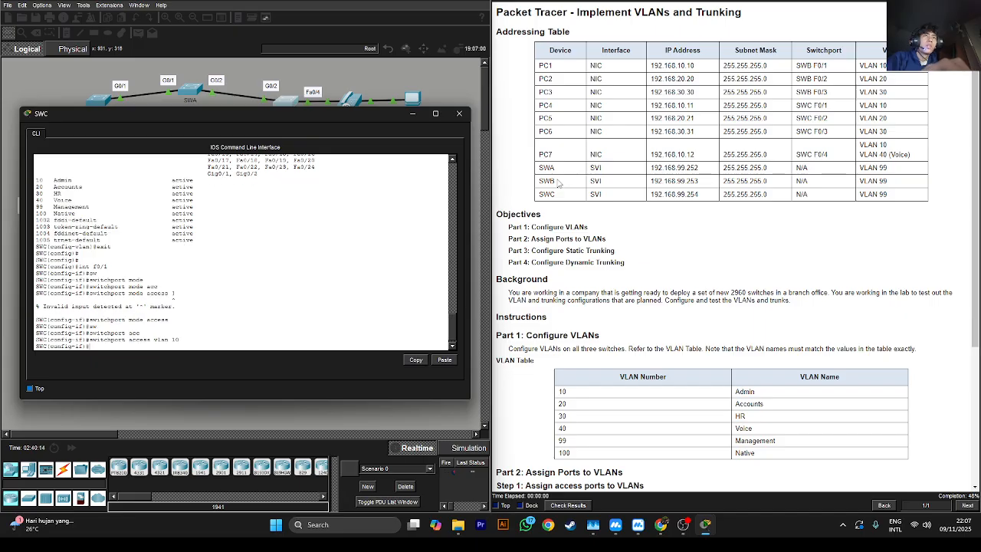
# - Enter interface configuration for f0/2 on SWC
pyautogui.write('int f0')
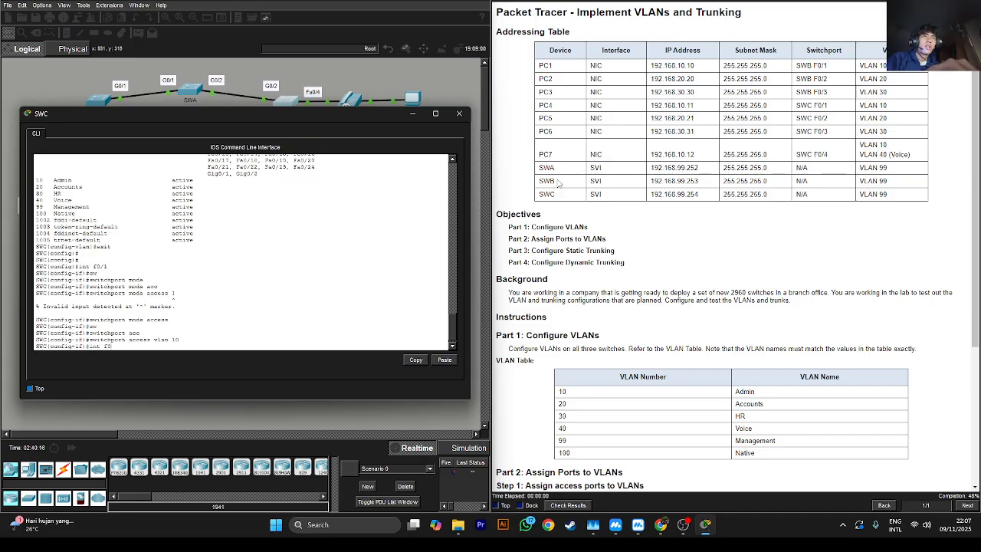
pyautogui.write('/')
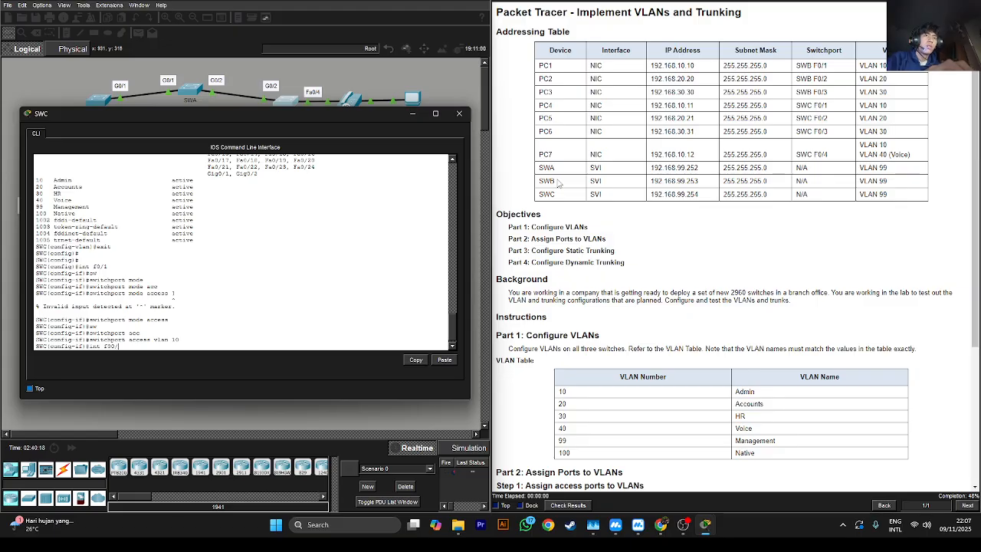
pyautogui.press('BackSpace')
pyautogui.press('BackSpace')
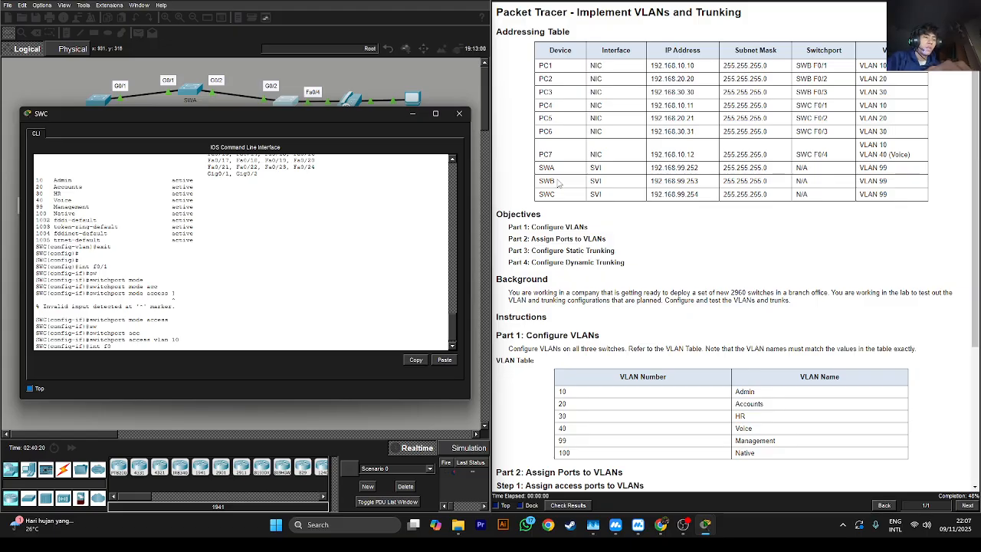
pyautogui.write('0/')
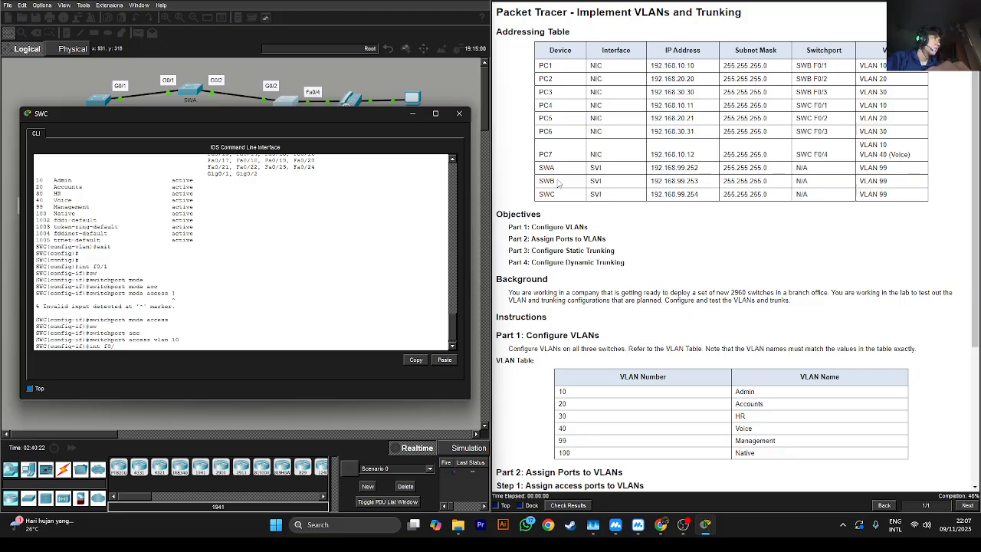
pyautogui.write('2')
pyautogui.press('Return')
# - Set the switchport mode of SWC's f0/2 port to access
pyautogui.write('sw')
pyautogui.press('Tab')
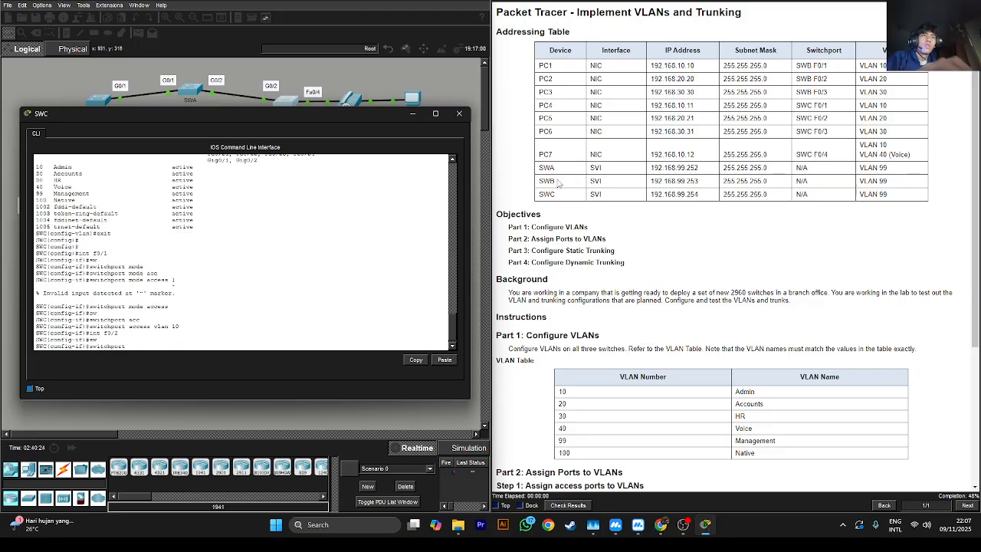
pyautogui.write('ac')
pyautogui.press('Tab')
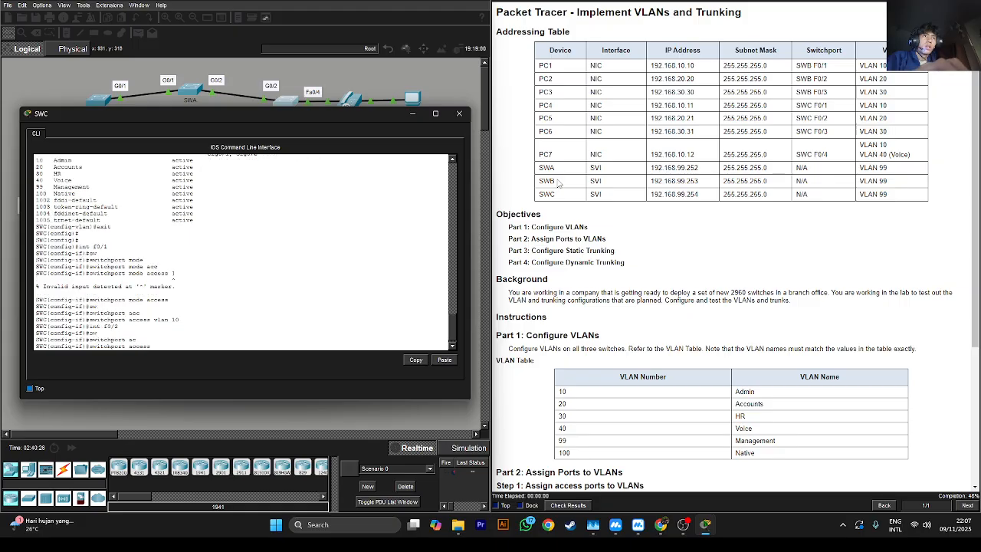
pyautogui.press('BackSpace')
pyautogui.press('BackSpace')
pyautogui.press('BackSpace')
pyautogui.press('BackSpace')
pyautogui.press('BackSpace')
pyautogui.press('BackSpace')
pyautogui.press('BackSpace')
pyautogui.write('mod')
pyautogui.press('Tab')
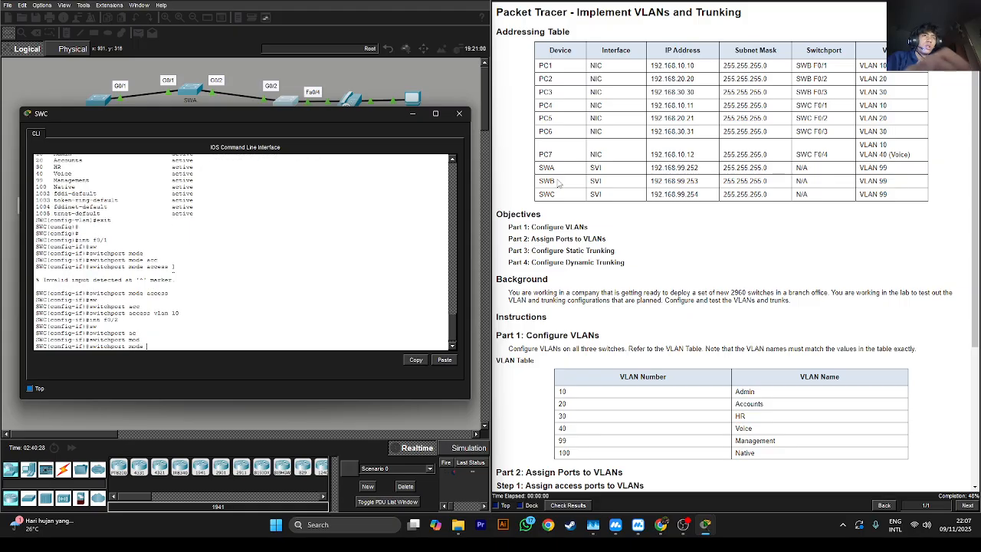
pyautogui.write('acc')
pyautogui.press('Return')
pyautogui.press('Up')
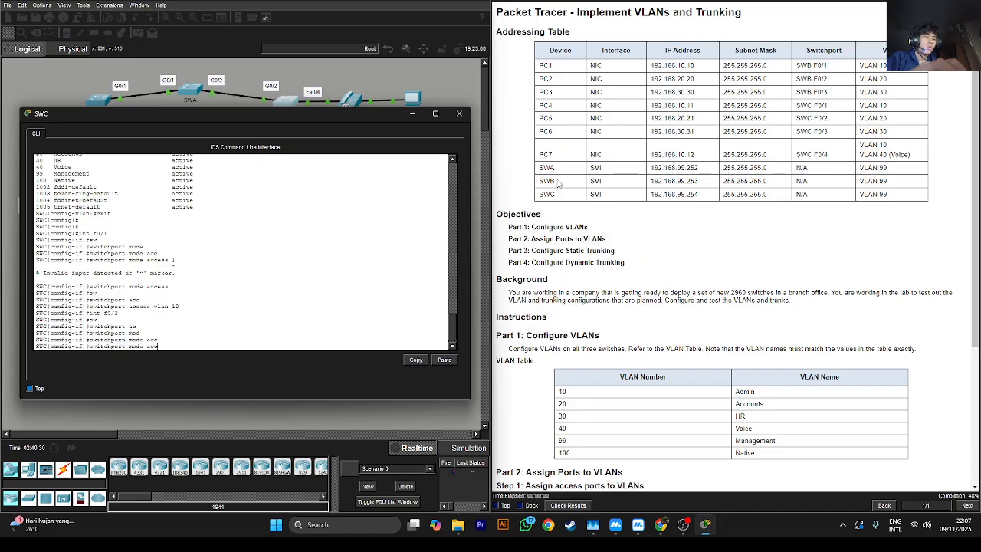
pyautogui.press('Tab')
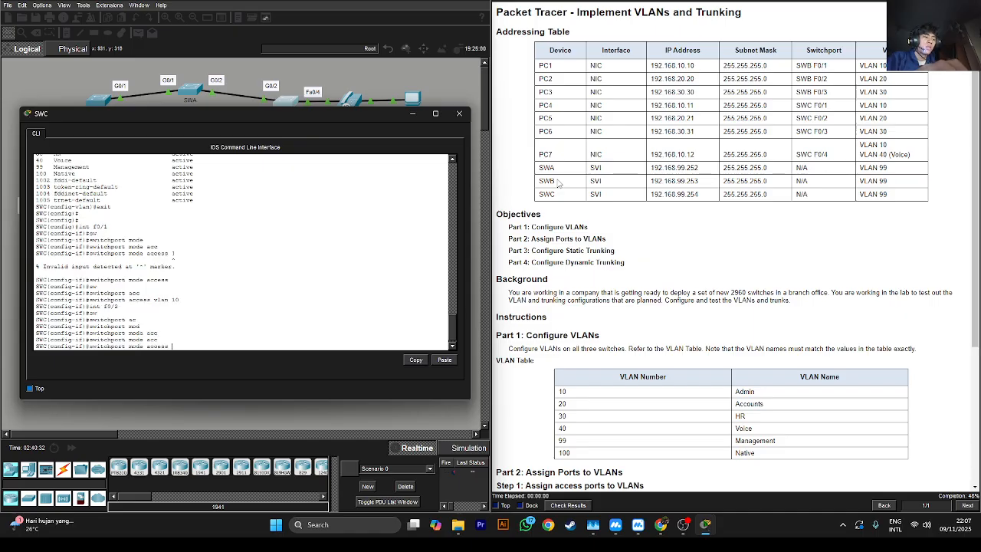
pyautogui.press('Return')
# - Assign SWC's f0/2 port to access VLAN 20
pyautogui.write('sw')
pyautogui.press('Tab')
pyautogui.write('a')
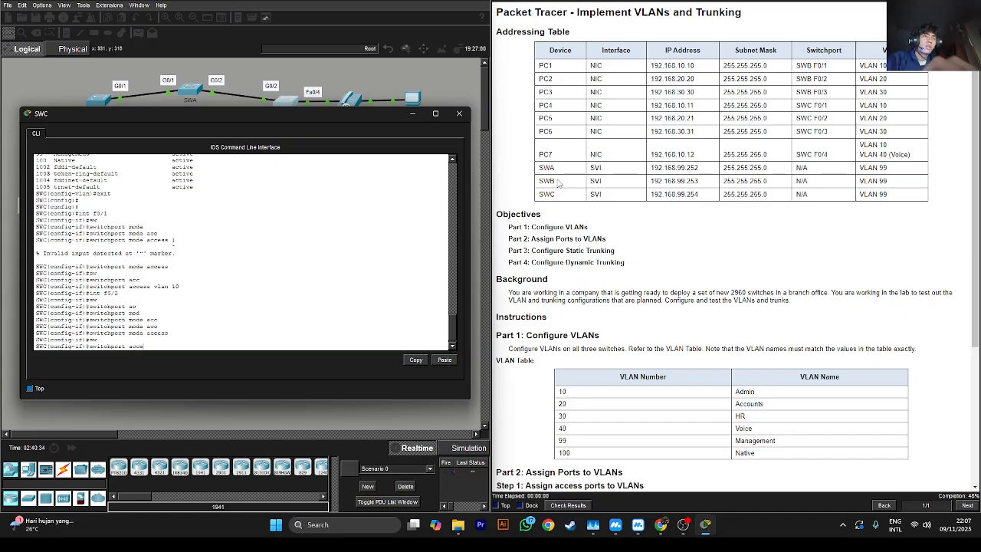
pyautogui.write('cce')
pyautogui.press('Tab')
pyautogui.press('Tab')
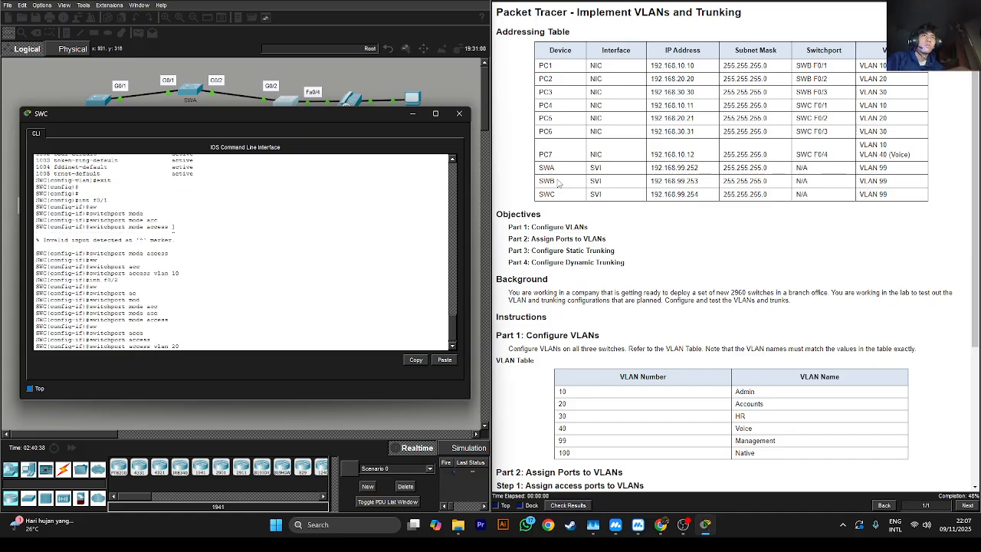
pyautogui.press('Return')
# - Enter interface f0/3 on SWC and set its switchport mode to access
pyautogui.write('int f')
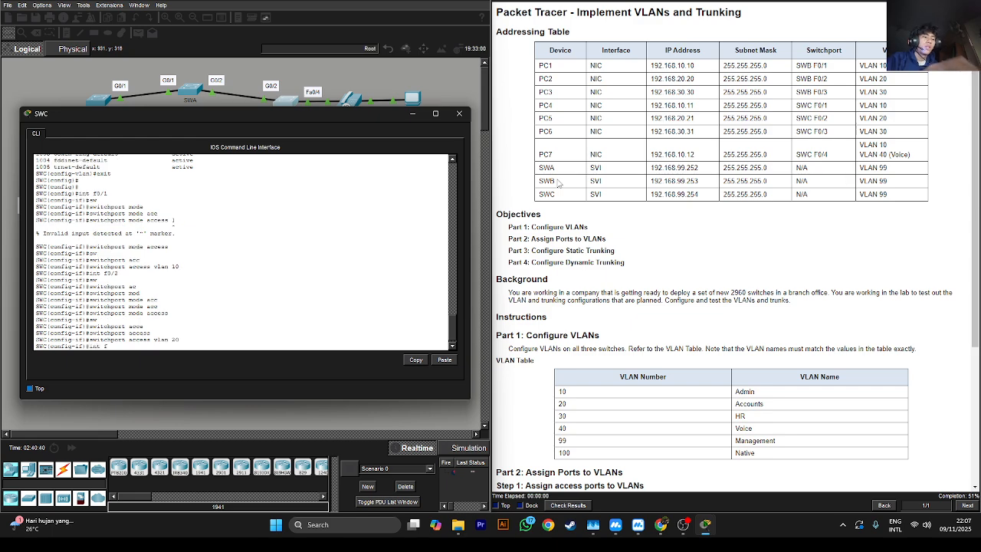
pyautogui.write('0/3')
pyautogui.press('Return')
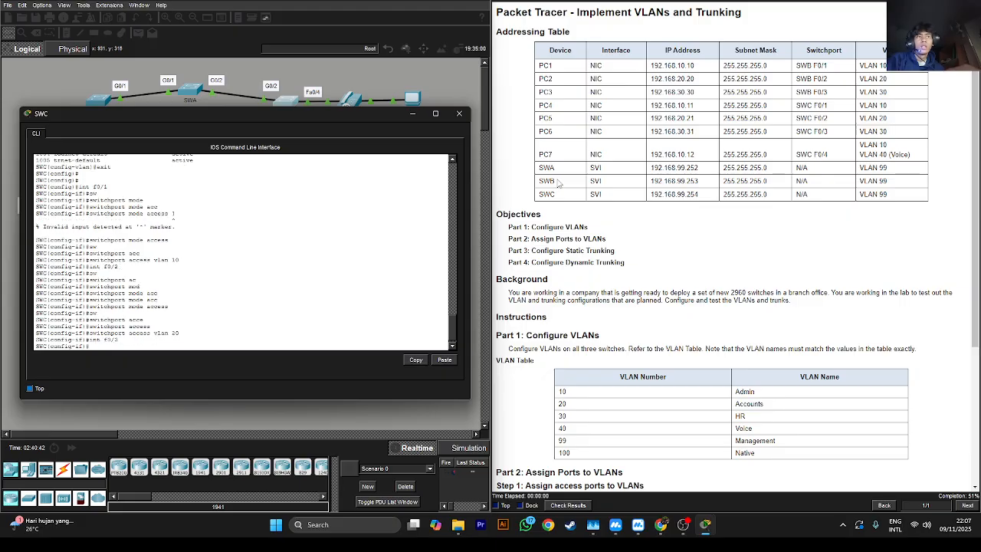
pyautogui.write('sw')
pyautogui.press('Tab')
pyautogui.write('m')
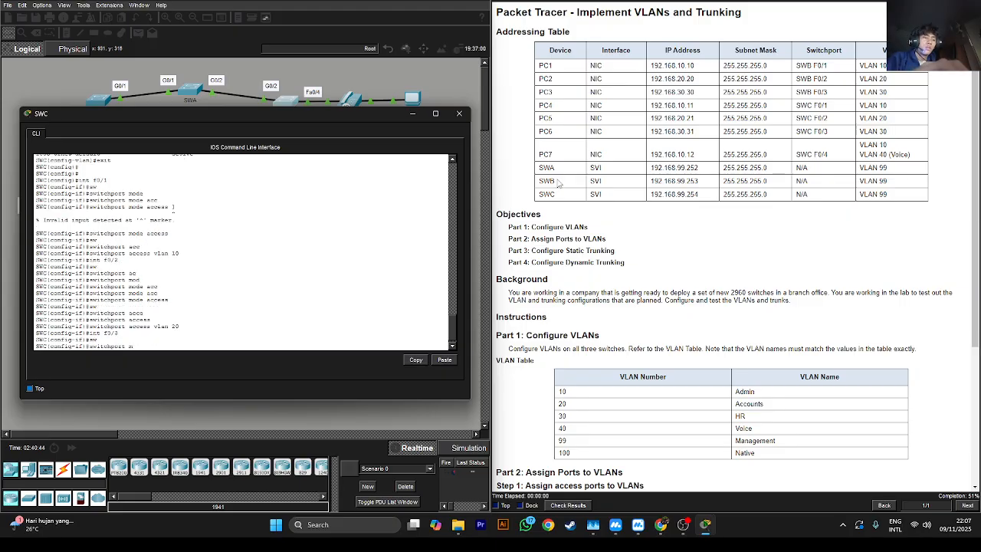
pyautogui.write('o')
pyautogui.press('Tab')
pyautogui.write('ac')
pyautogui.press('Tab')
pyautogui.press('Return')
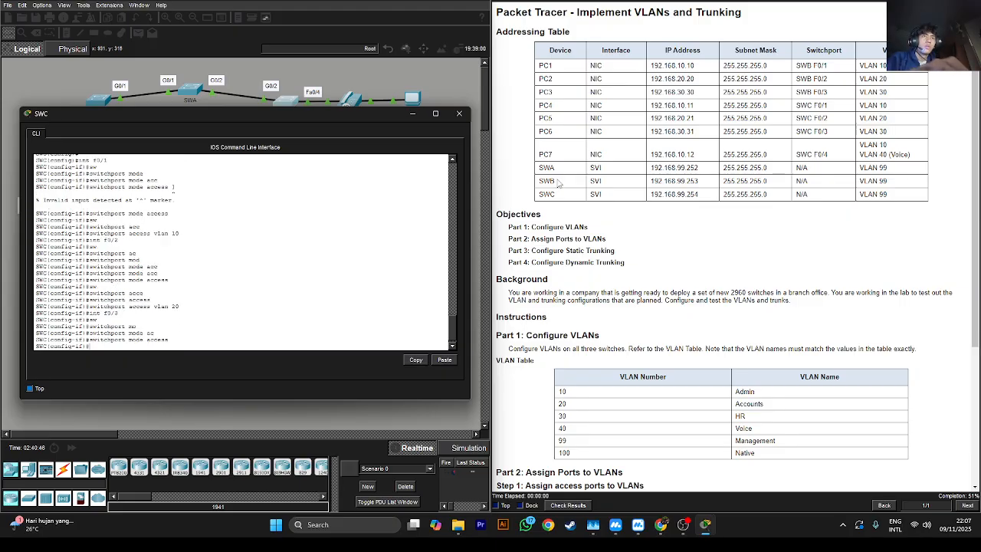
# - Assign SWC's f0/3 port to access VLAN 30
pyautogui.write('sw')
pyautogui.press('Tab')
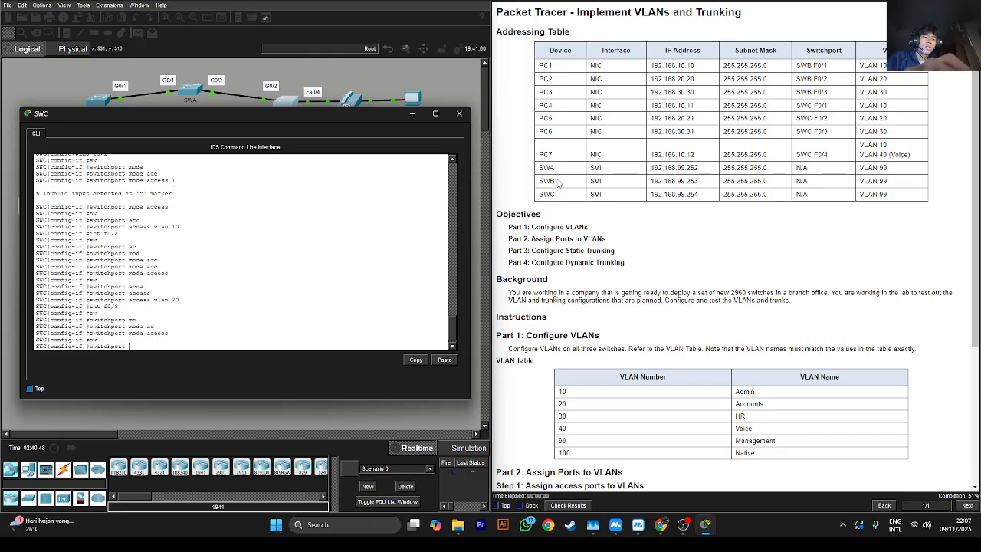
pyautogui.write('a')
pyautogui.press('Tab')
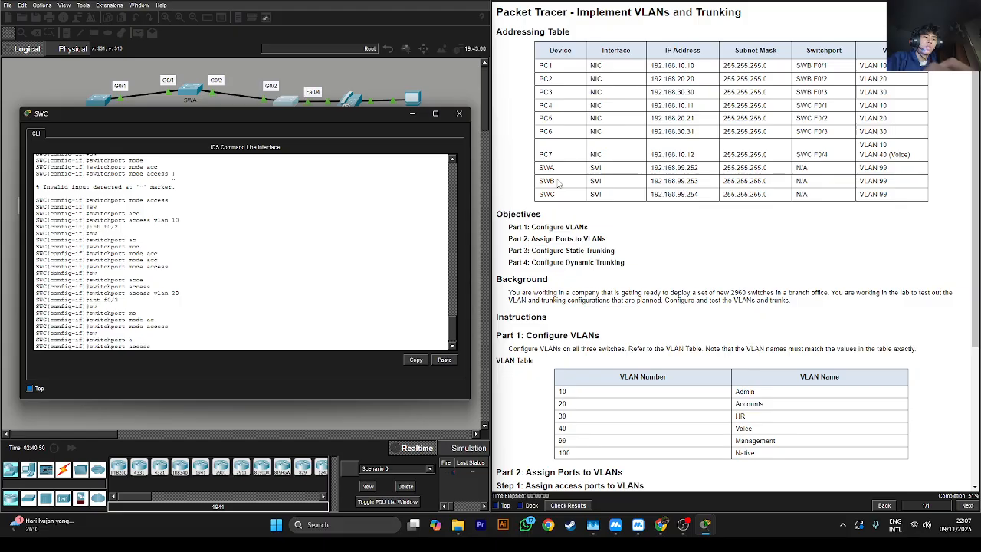
pyautogui.write('v')
pyautogui.press('Tab')
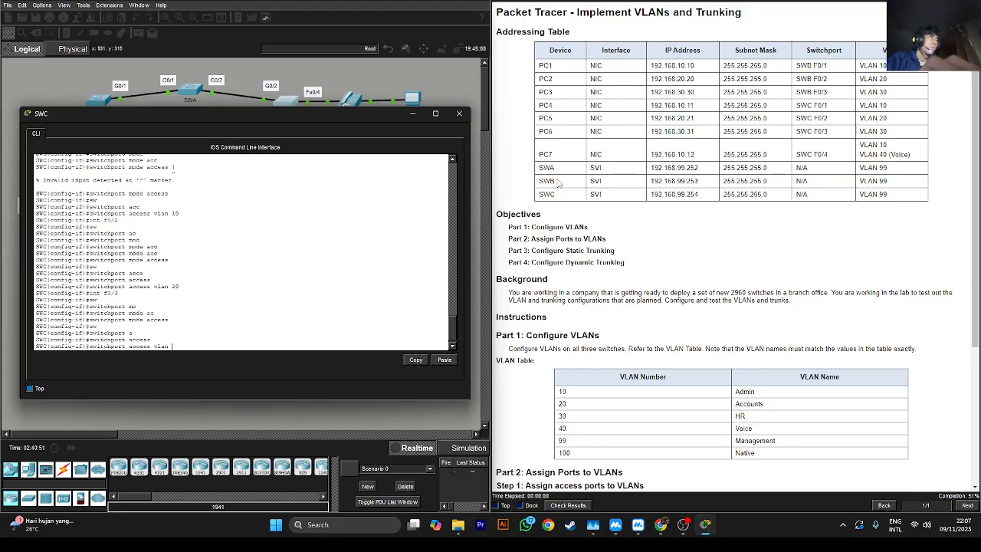
pyautogui.write('30')
pyautogui.press('Return')
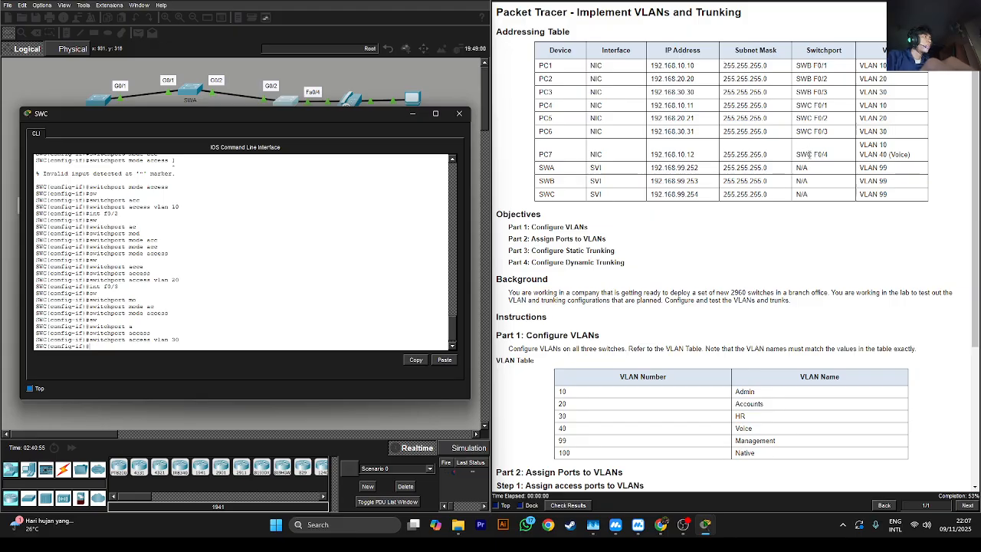
pyautogui.write('sw')
pyautogui.press('Tab')
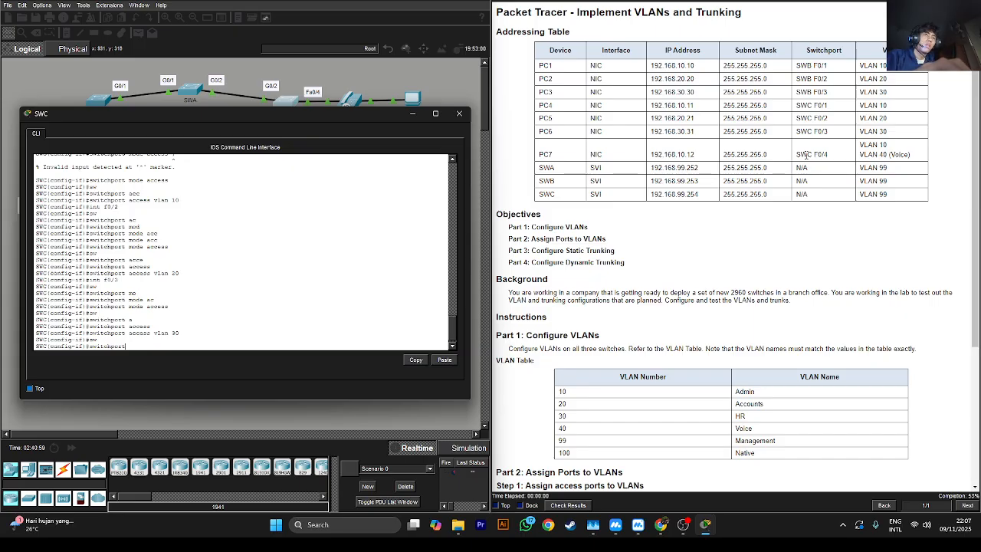
pyautogui.press('BackSpace')
pyautogui.press('BackSpace')
pyautogui.press('BackSpace')
pyautogui.press('BackSpace')
pyautogui.press('BackSpace')
pyautogui.press('BackSpace')
pyautogui.press('BackSpace')
pyautogui.press('BackSpace')
pyautogui.press('BackSpace')
pyautogui.press('BackSpace')
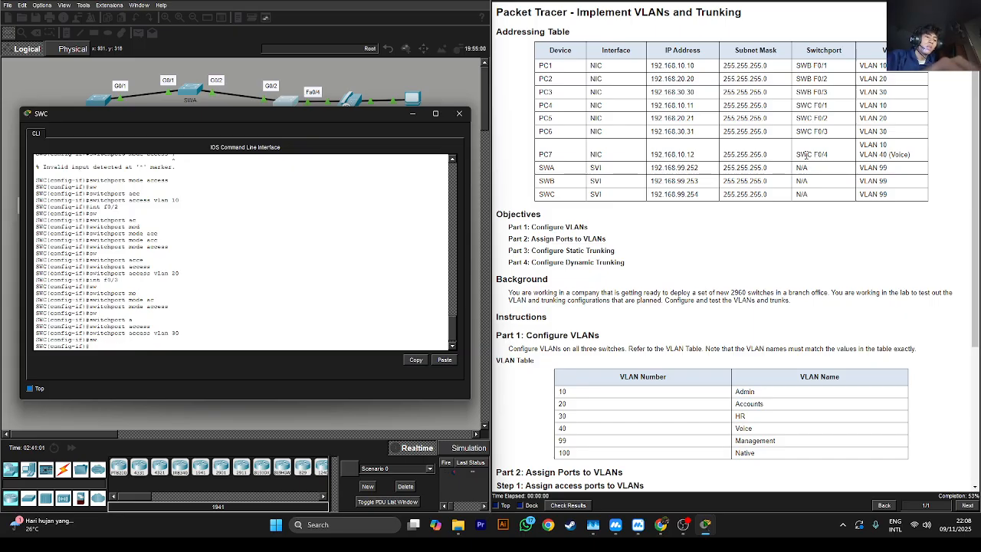
# - Enter interface f0/4 on SWC and set its switchport mode to access
pyautogui.write('int f0/4')
pyautogui.press('Return')
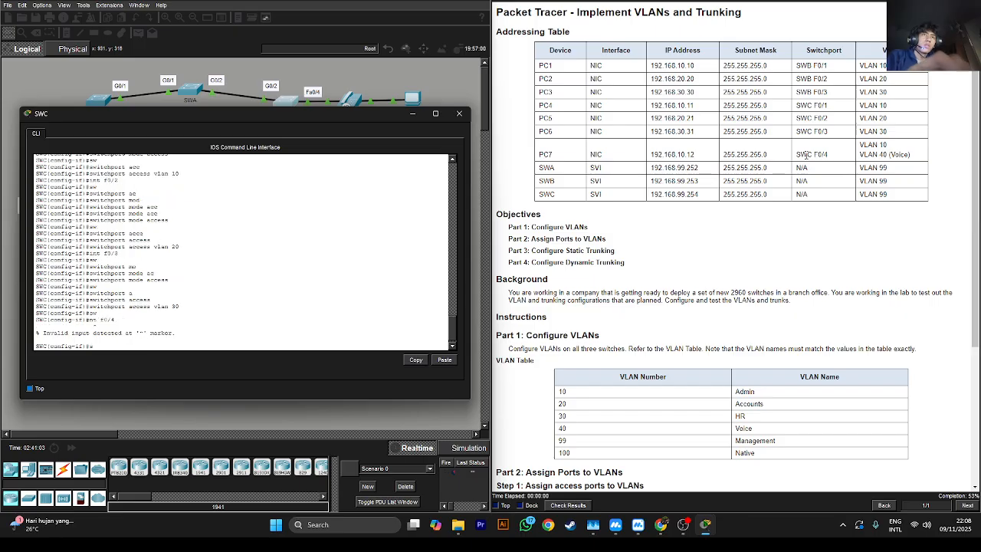
pyautogui.press('Up')
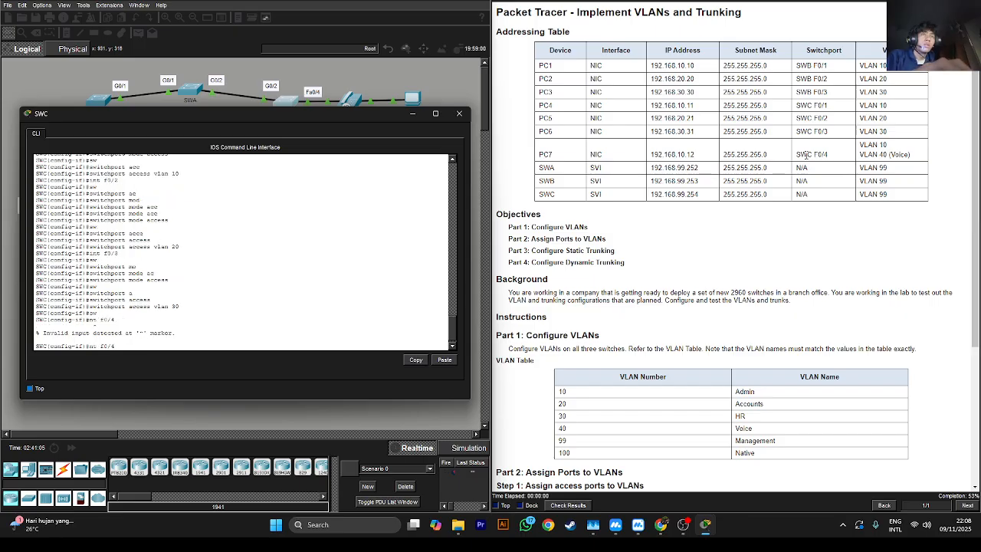
pyautogui.press('Return')
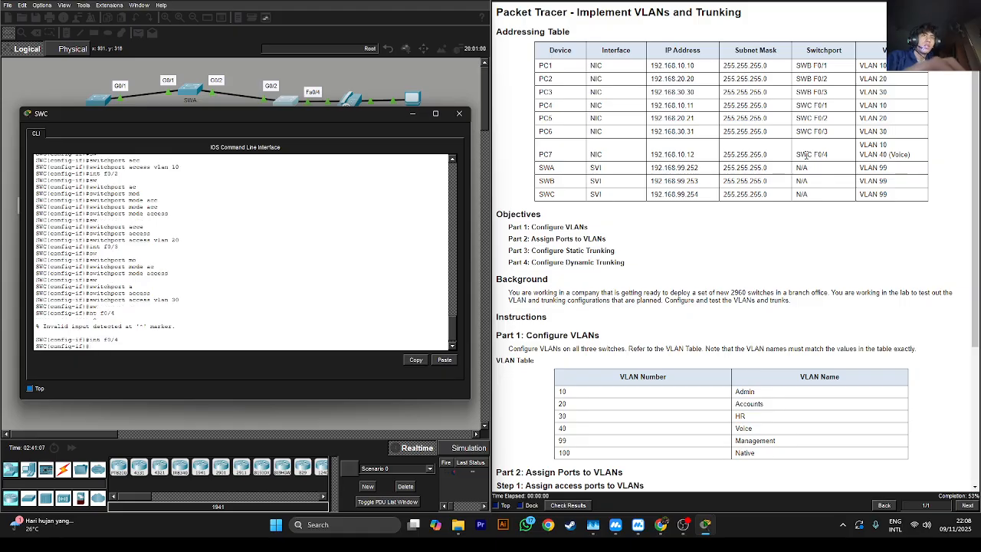
pyautogui.write('sw')
pyautogui.press('Tab')
pyautogui.write('m')
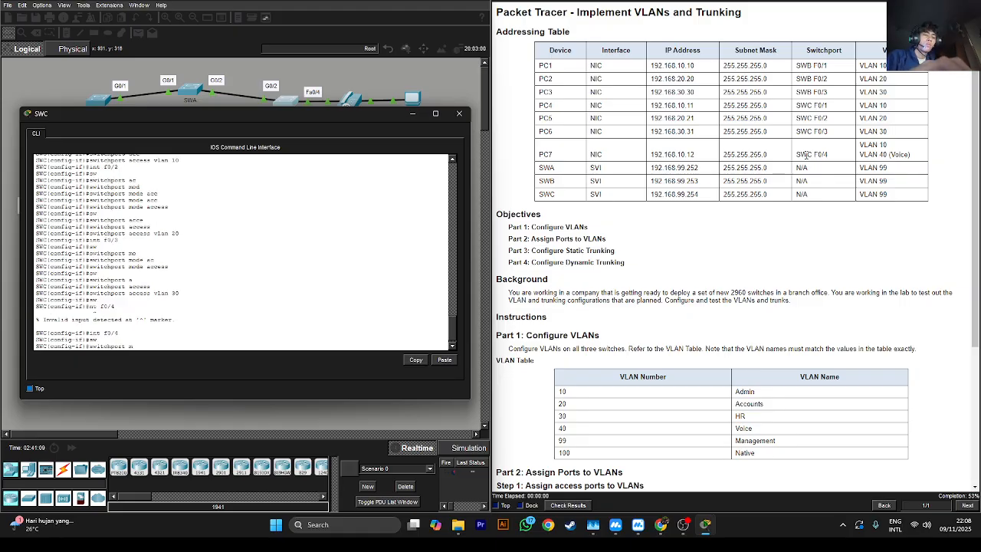
pyautogui.write('ode')
pyautogui.press('Tab')
pyautogui.write('ac')
pyautogui.press('Tab')
pyautogui.press('Return')
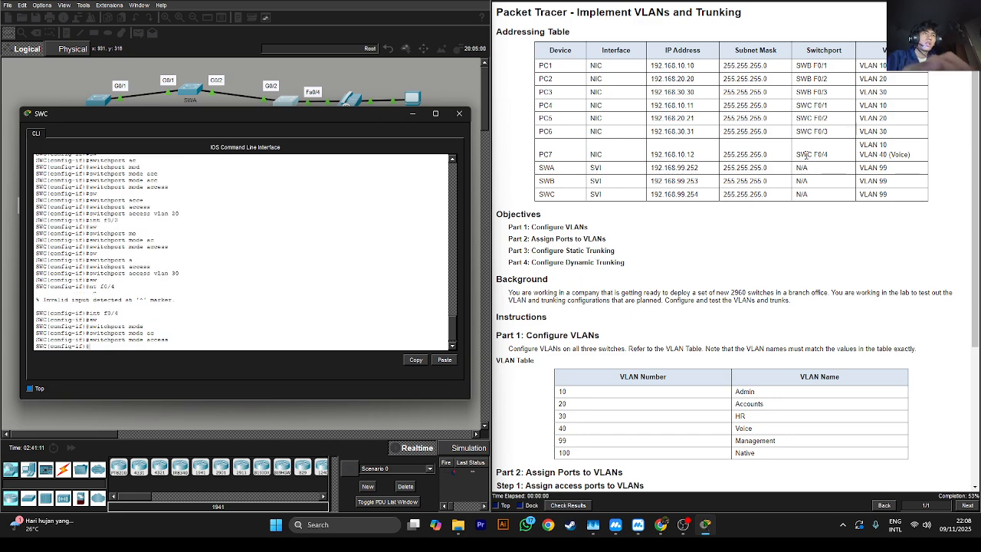
# - Assign SWC's f0/4 port to access VLAN 10
pyautogui.write('sw')
pyautogui.press('Tab')
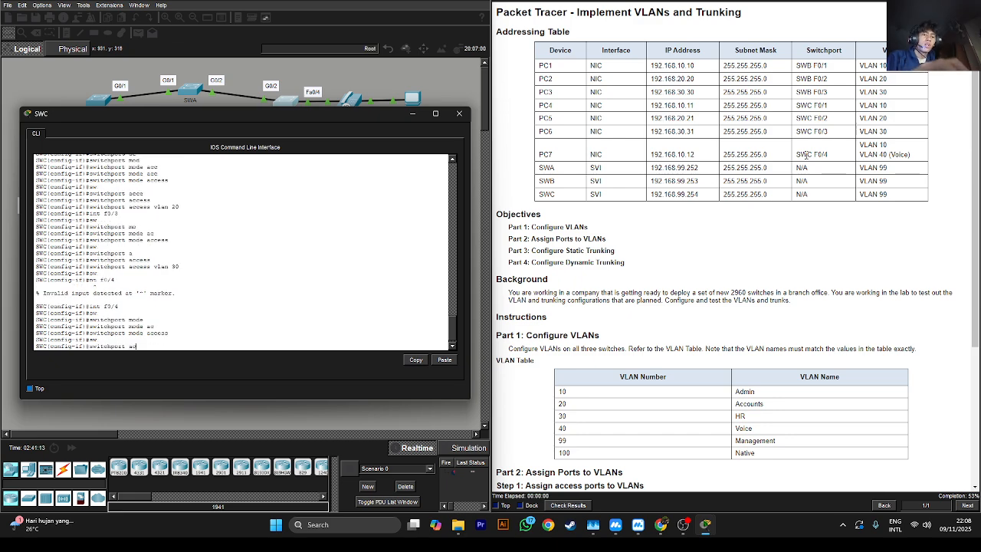
pyautogui.write('ac')
pyautogui.press('Tab')
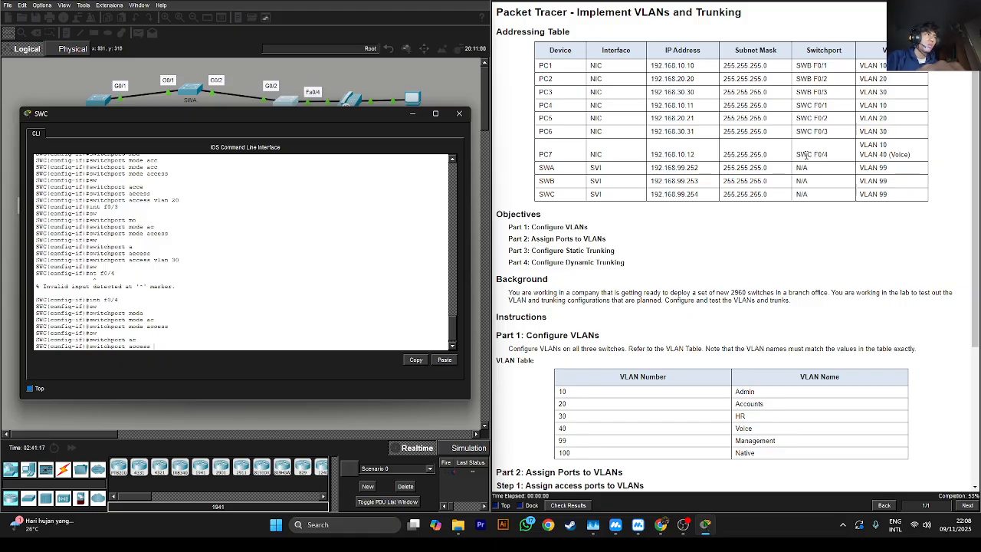
pyautogui.write('vlan')
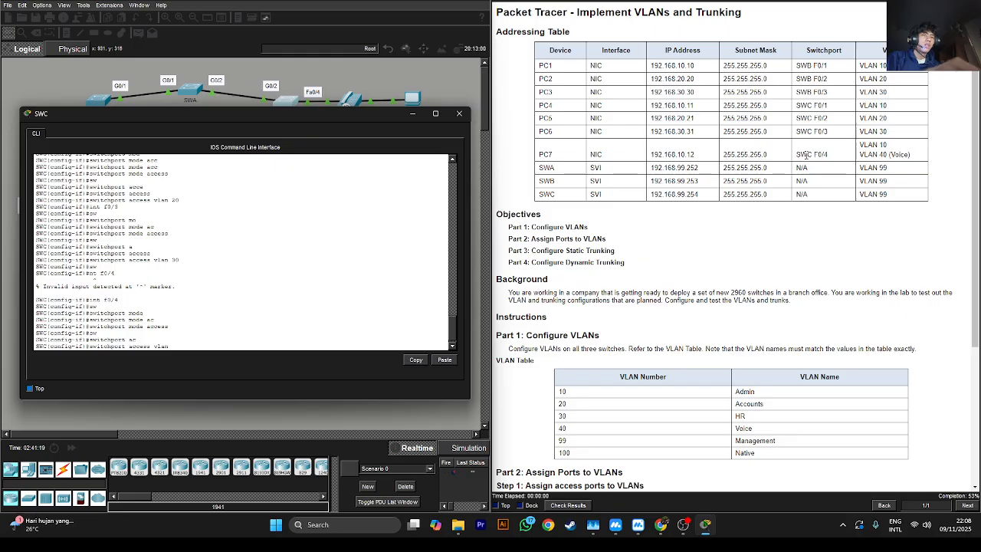
pyautogui.write(' 10,')
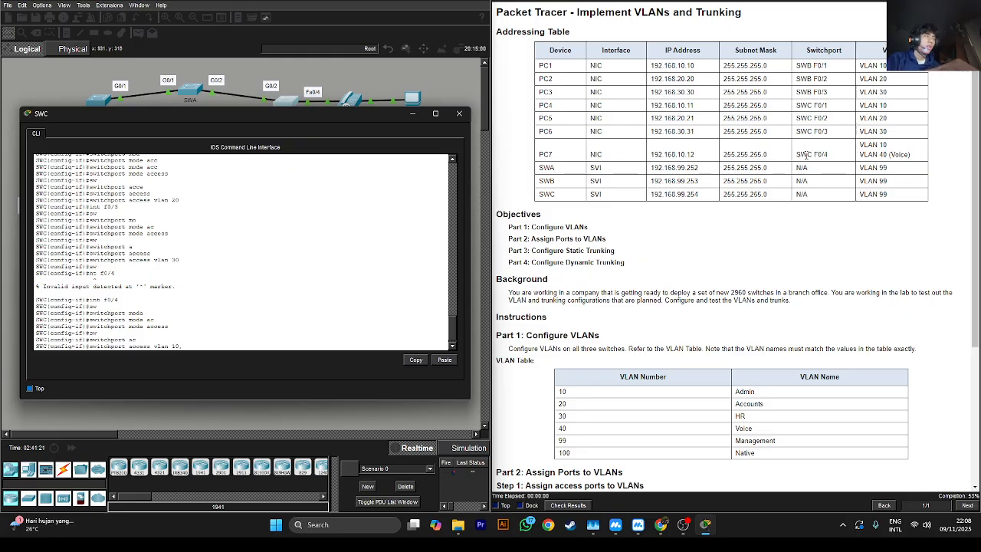
pyautogui.write('40')
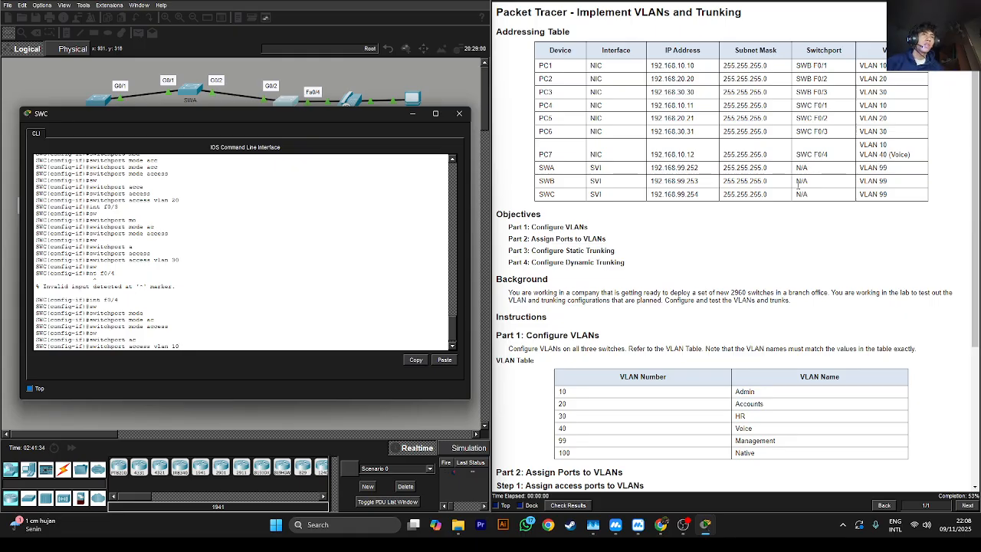
pyautogui.press('Return')
pyautogui.scroll(-3, 798, 184)
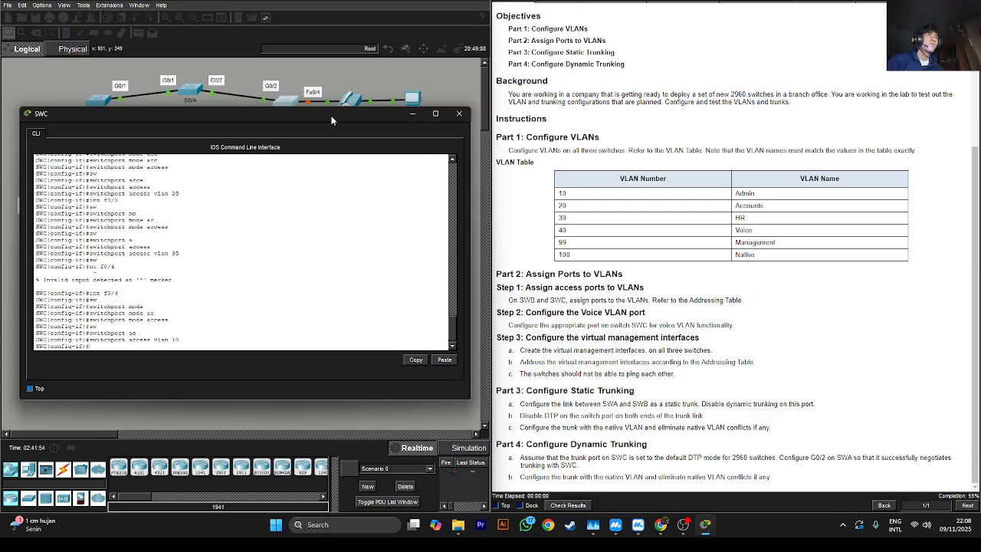
pyautogui.moveTo(331, 120); pyautogui.dragTo(327, 202)
pyautogui.scroll(3, 802, 256)
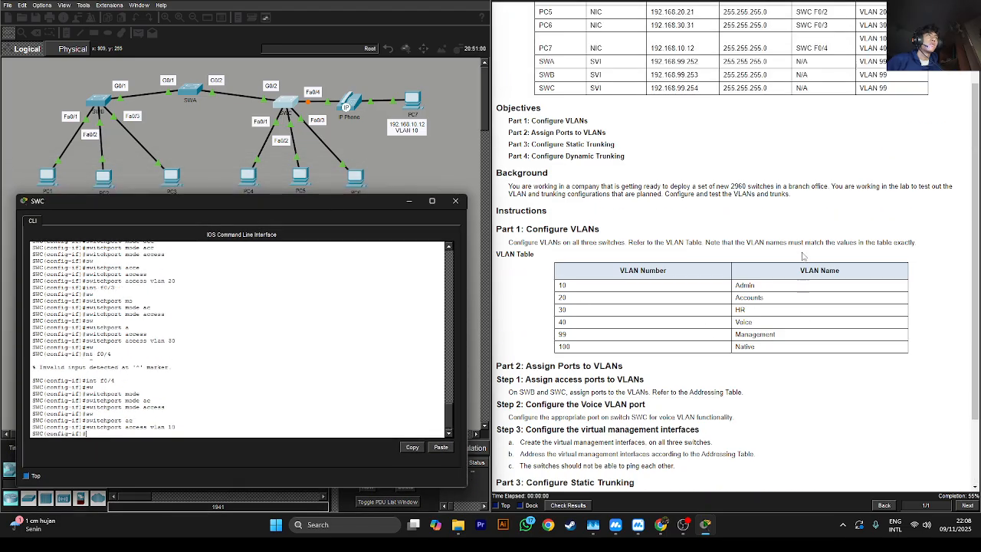
pyautogui.scroll(3, 803, 256)
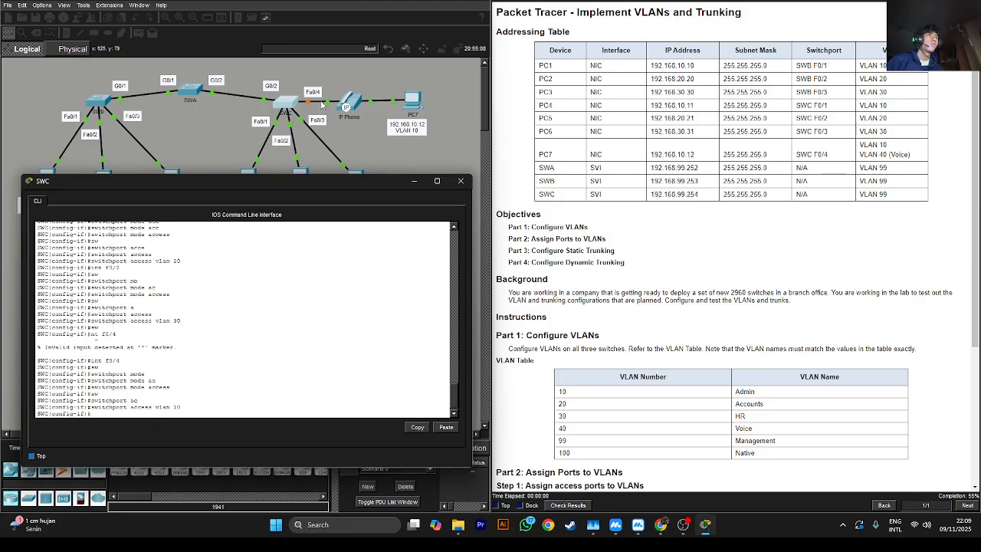
pyautogui.moveTo(316, 184); pyautogui.dragTo(323, 141)
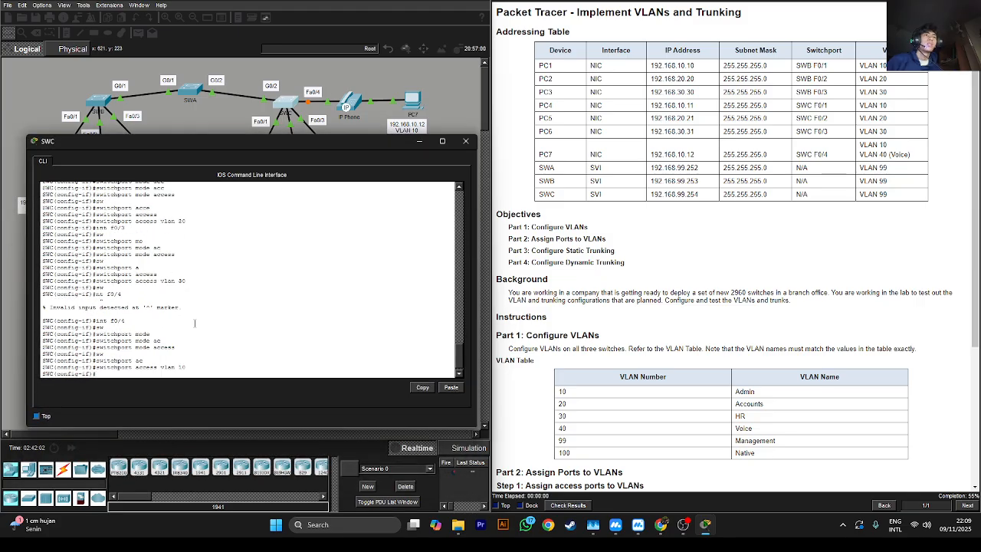
pyautogui.press('Up')
pyautogui.press('Up')
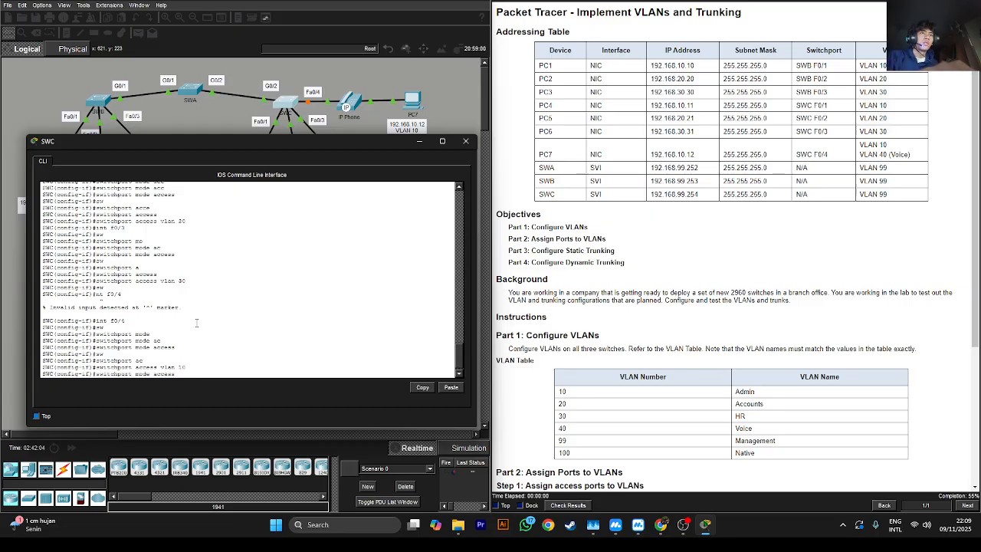
pyautogui.press('Up')
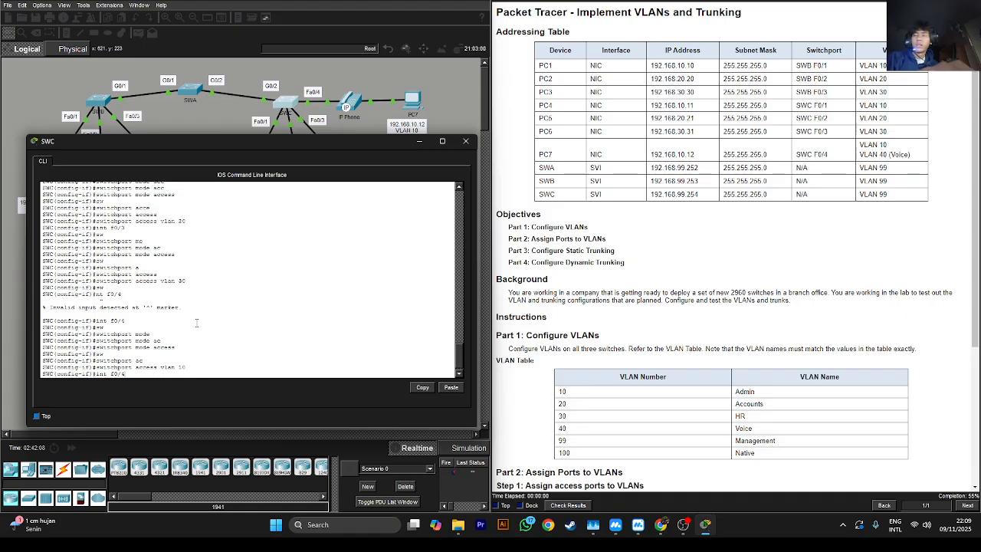
pyautogui.press('BackSpace')
pyautogui.press('BackSpace')
pyautogui.press('BackSpace')
pyautogui.press('BackSpace')
pyautogui.press('BackSpace')
pyautogui.press('BackSpace')
pyautogui.press('BackSpace')
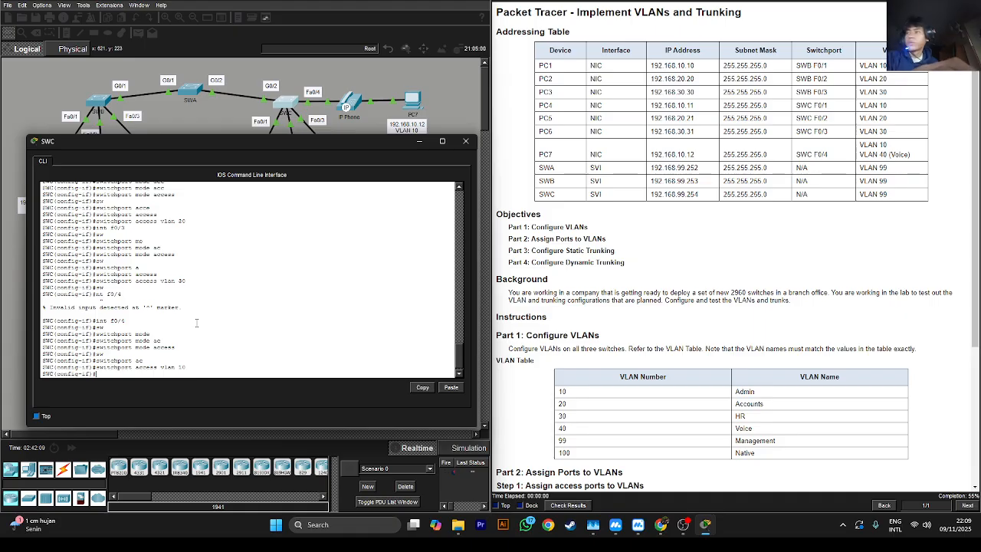
# - Enable QoS trust on SWC's f0/4 port with the command mls qos trust cos
pyautogui.write('m')
pyautogui.press('Tab')
pyautogui.write('l')
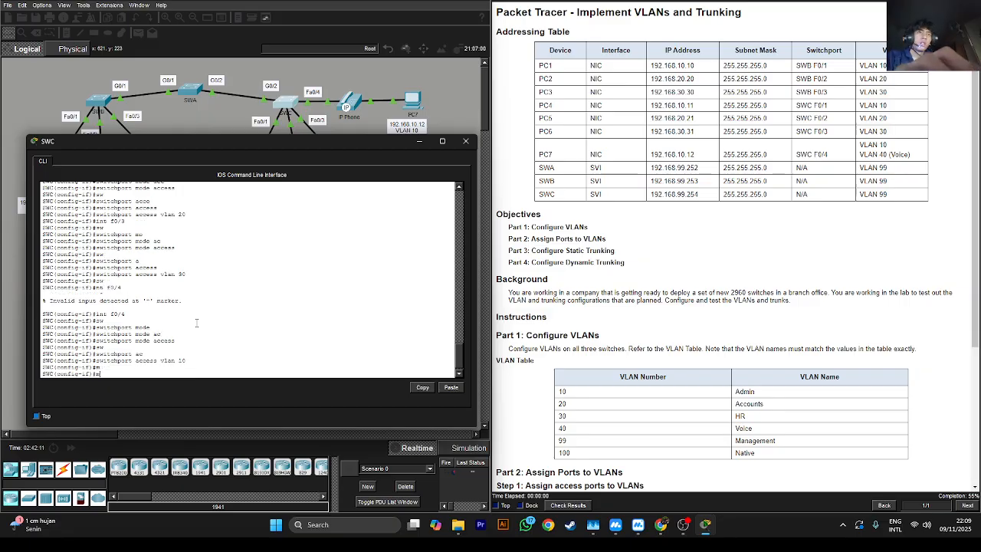
pyautogui.press('Tab')
pyautogui.write('s')
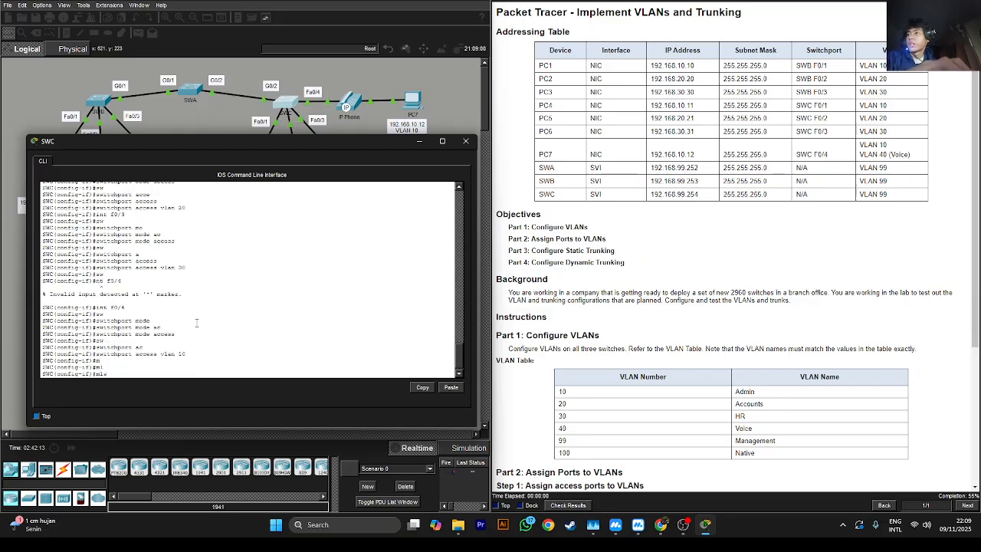
pyautogui.write(' qo')
pyautogui.press('Tab')
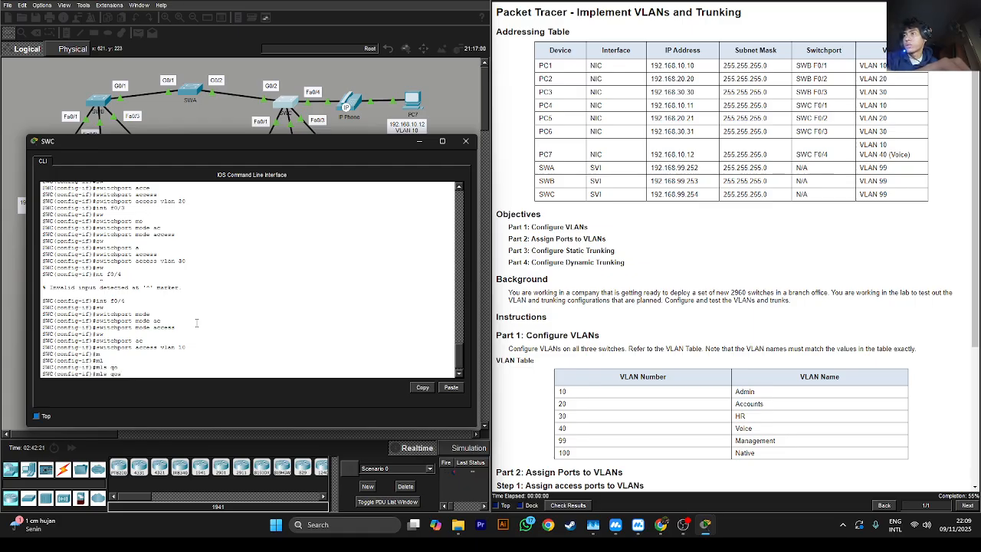
pyautogui.write('t')
pyautogui.press('Tab')
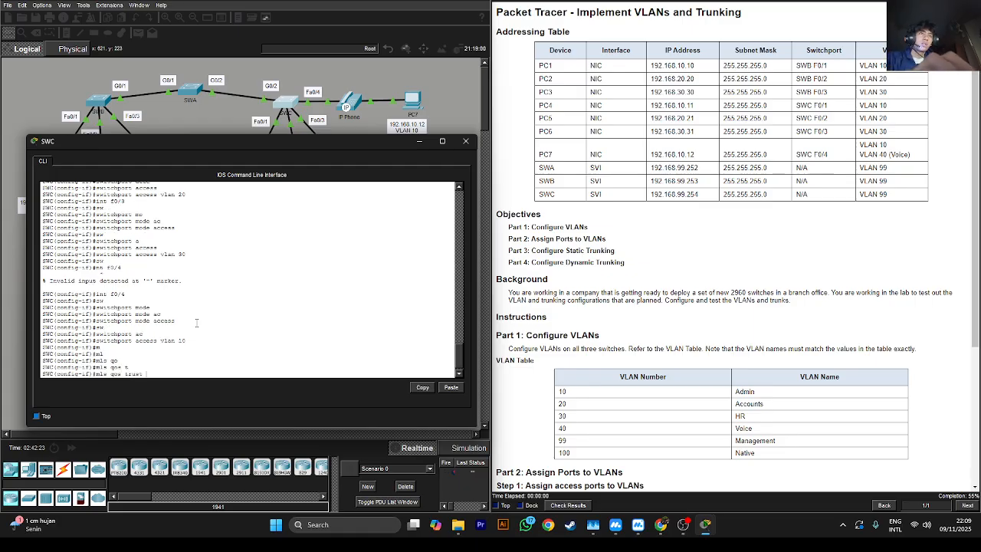
pyautogui.write('c')
pyautogui.press('Tab')
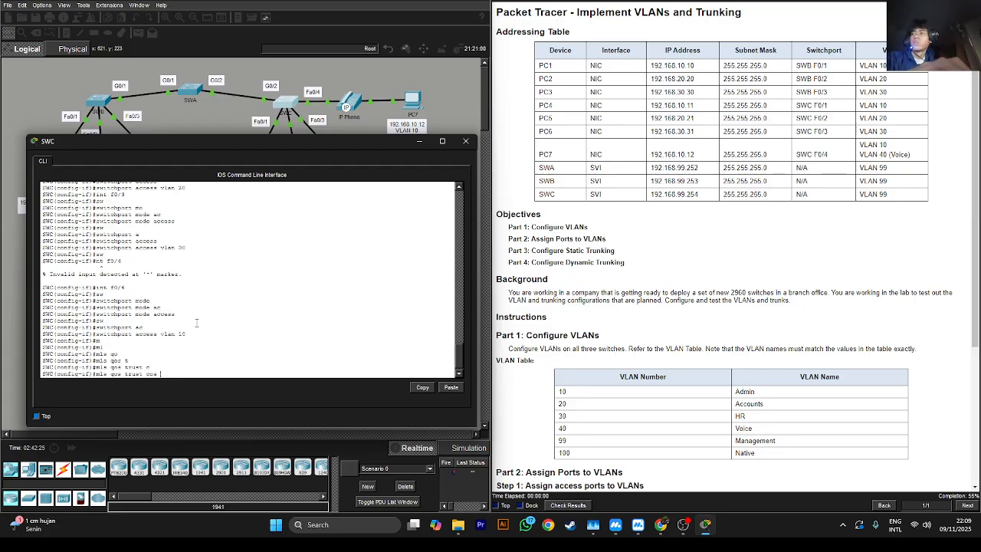
pyautogui.press('Return')
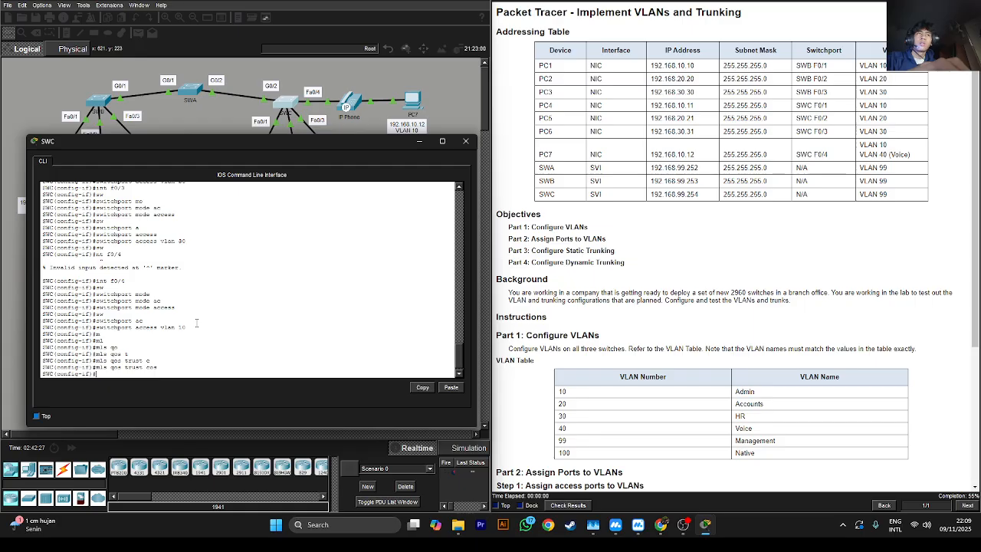
# - Set VLAN 40 as the voice VLAN on SWC's f0/4 port and minimize the SWC window
pyautogui.write('sw')
pyautogui.press('Tab')
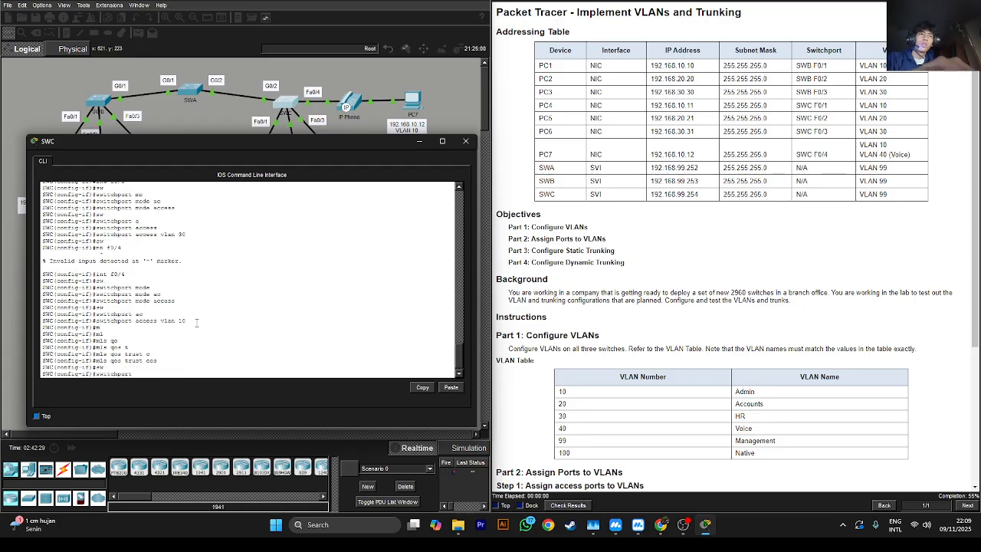
pyautogui.write('vo')
pyautogui.press('Tab')
pyautogui.write('vlan')
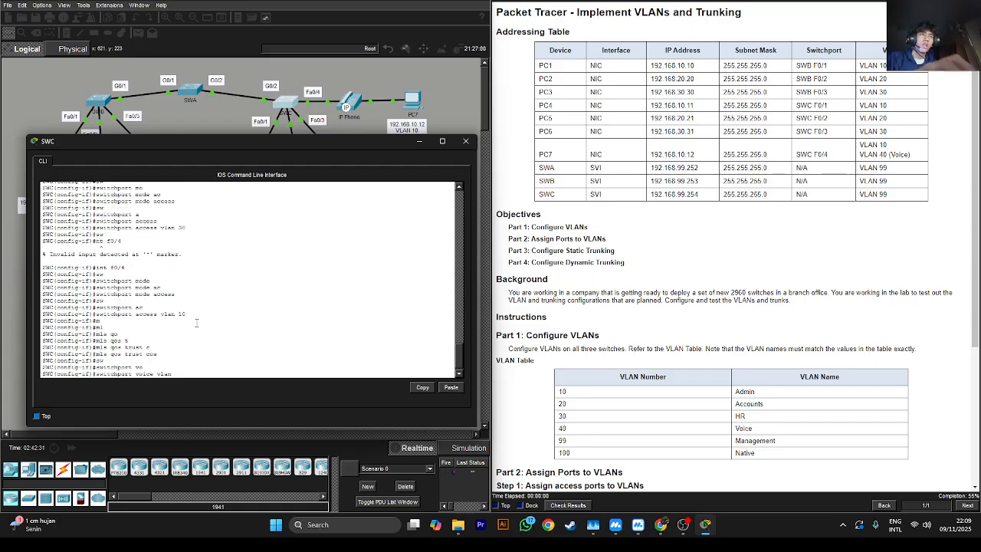
pyautogui.write(' 40')
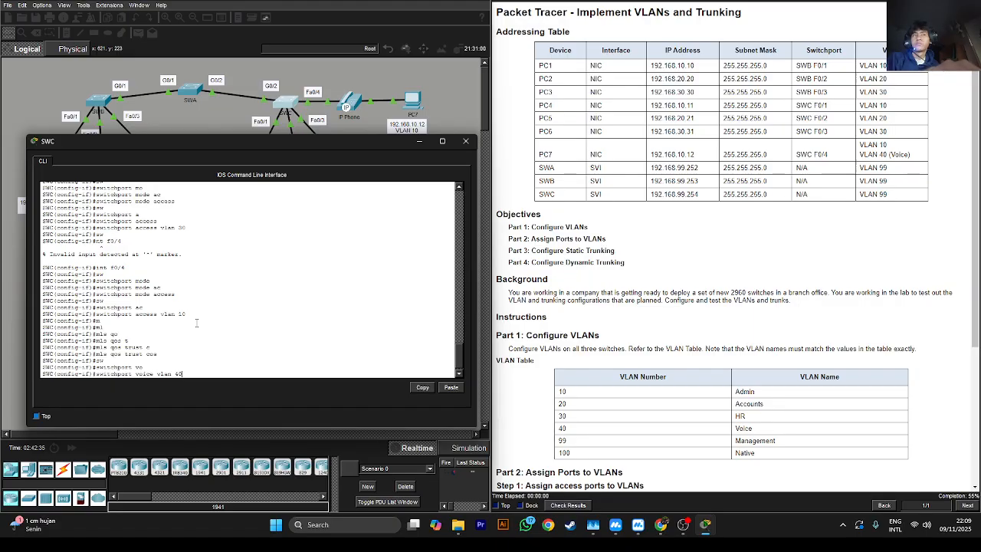
pyautogui.press('Return')
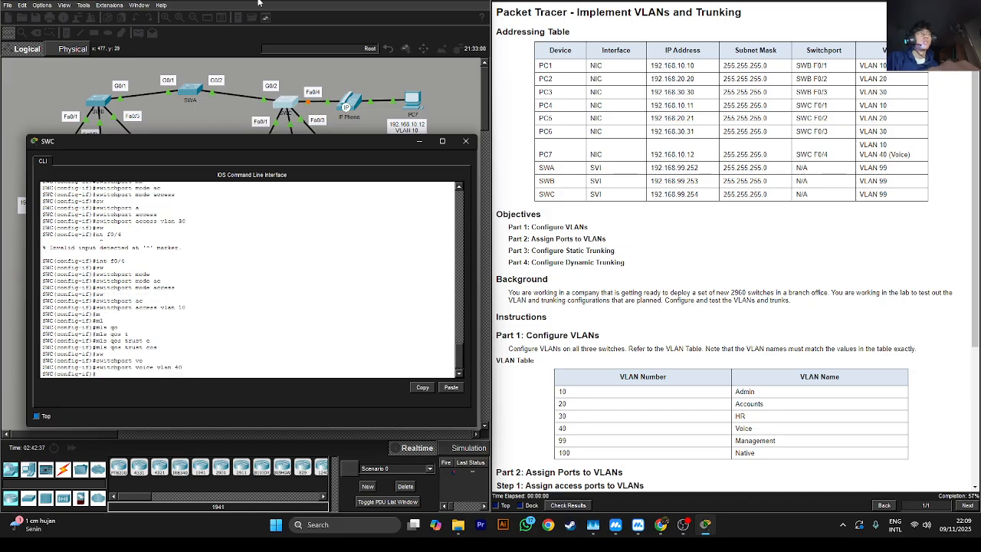
pyautogui.click(419, 141)
# - Open SWA's command line and exit VLAN configuration mode to global configuration mode
pyautogui.scroll(-3, 719, 194)
pyautogui.scroll(-3, 719, 193)
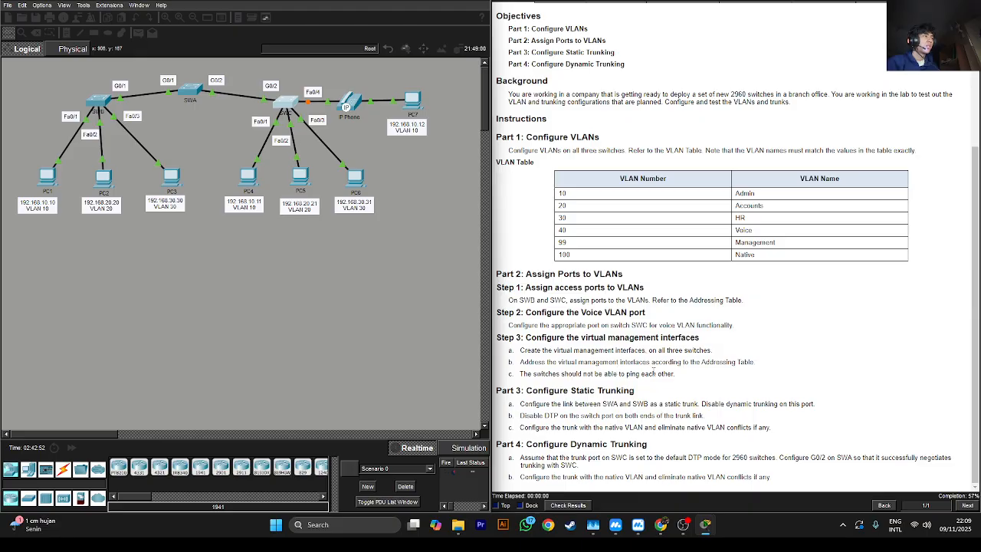
pyautogui.scroll(5, 671, 371)
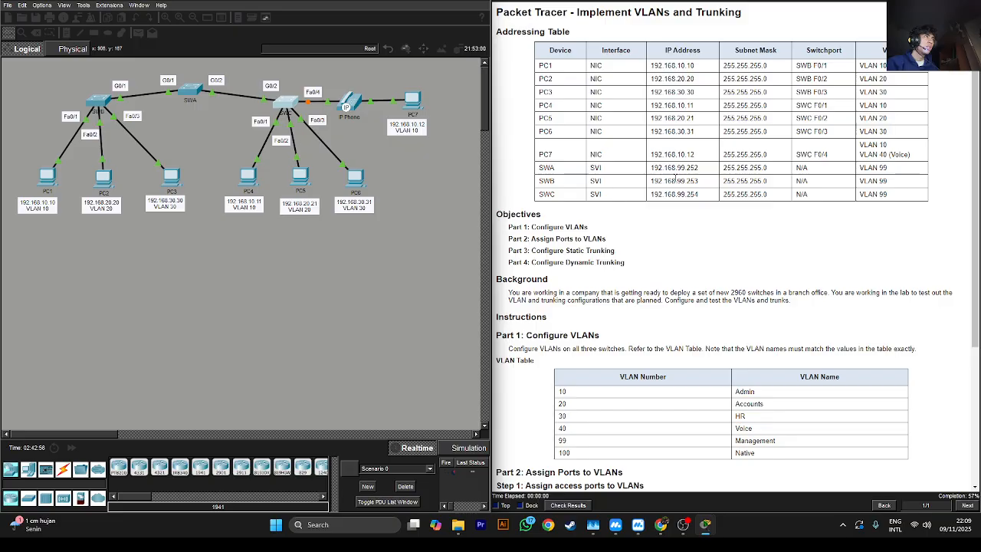
pyautogui.scroll(-5, 675, 178)
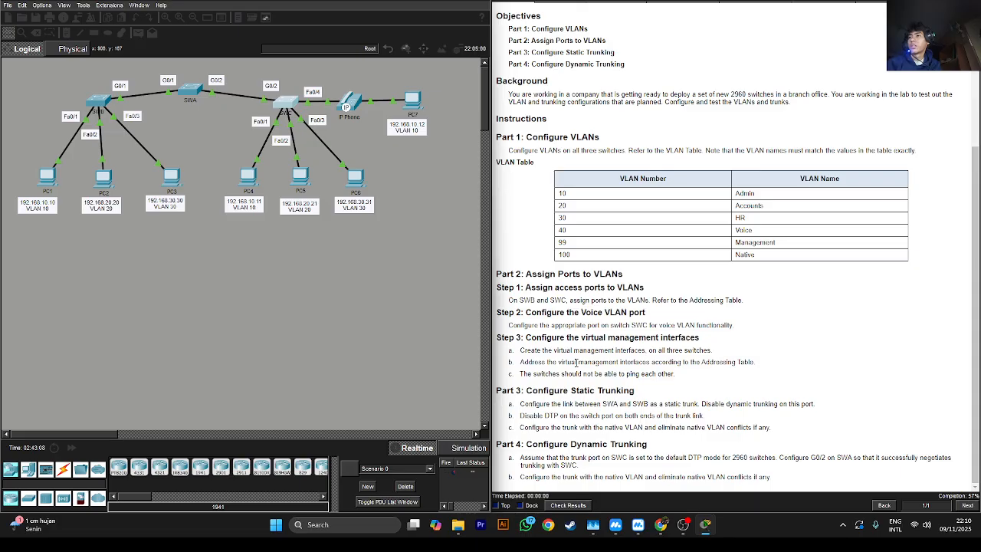
pyautogui.click(190, 91)
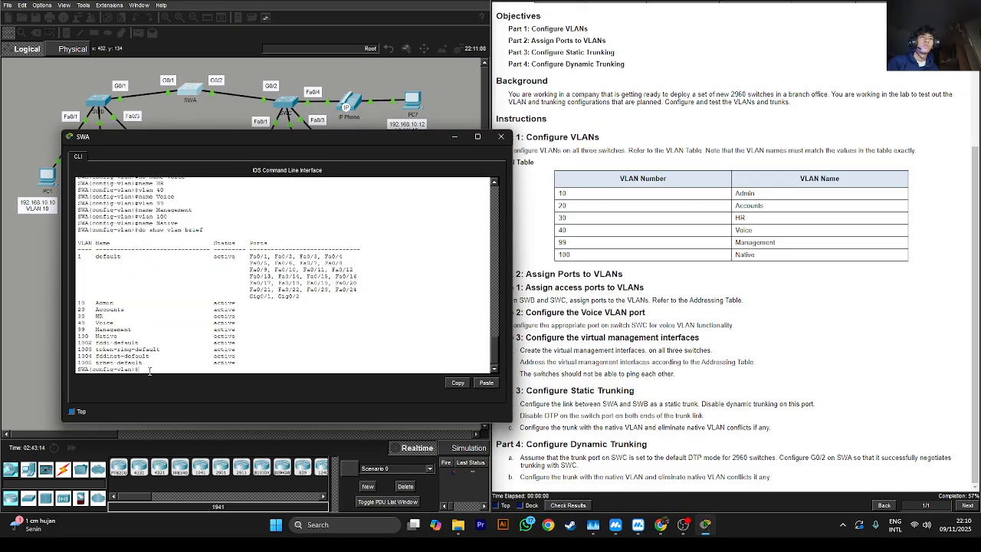
pyautogui.press('Return')
pyautogui.press('Return')
pyautogui.press('Return')
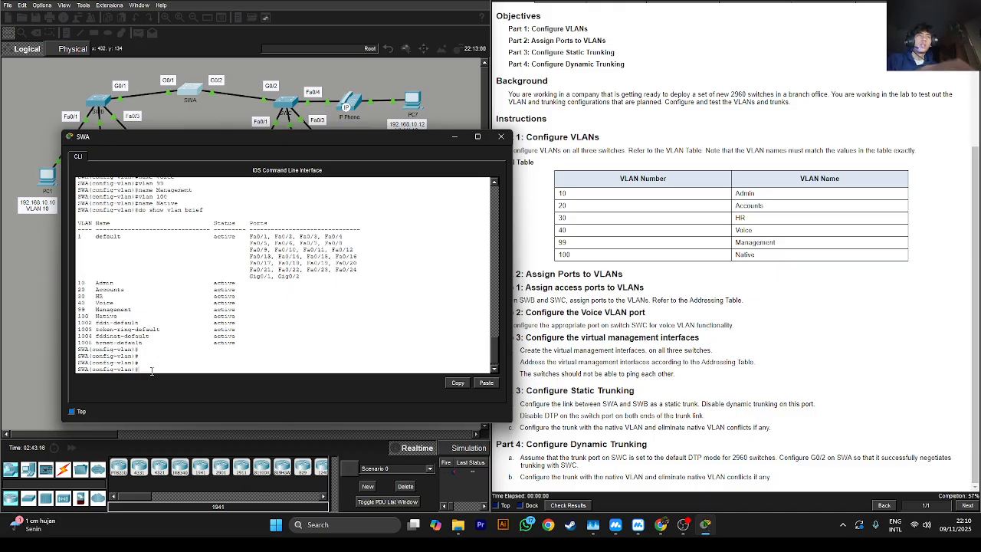
pyautogui.write('exit')
pyautogui.press('Return')
pyautogui.press('Return')
pyautogui.press('Return')
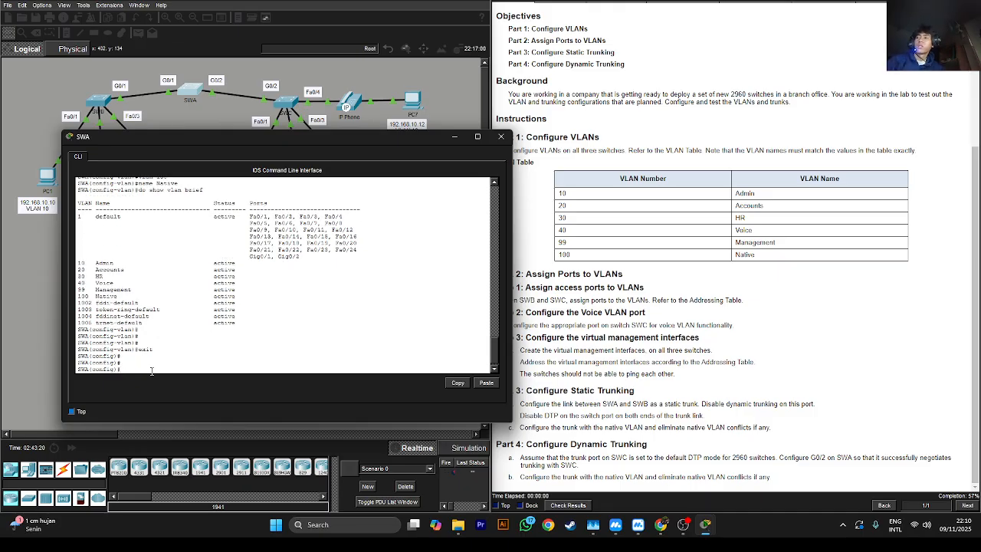
# - Create the VLAN 99 management interface on SWA and enter its interface configuration mode
pyautogui.write('int')
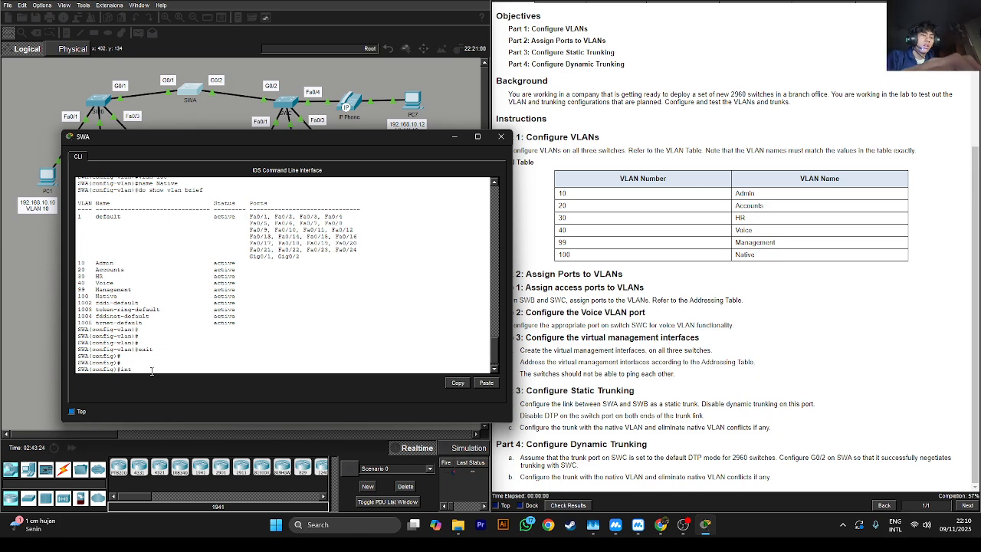
pyautogui.write(' f vlan 9')
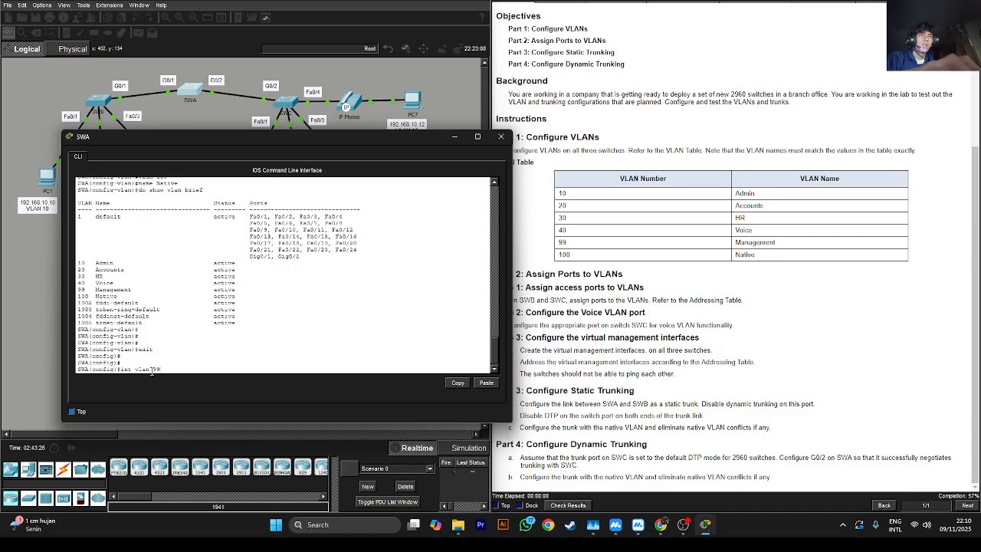
pyautogui.write('9')
pyautogui.press('Return')
pyautogui.press('Return')
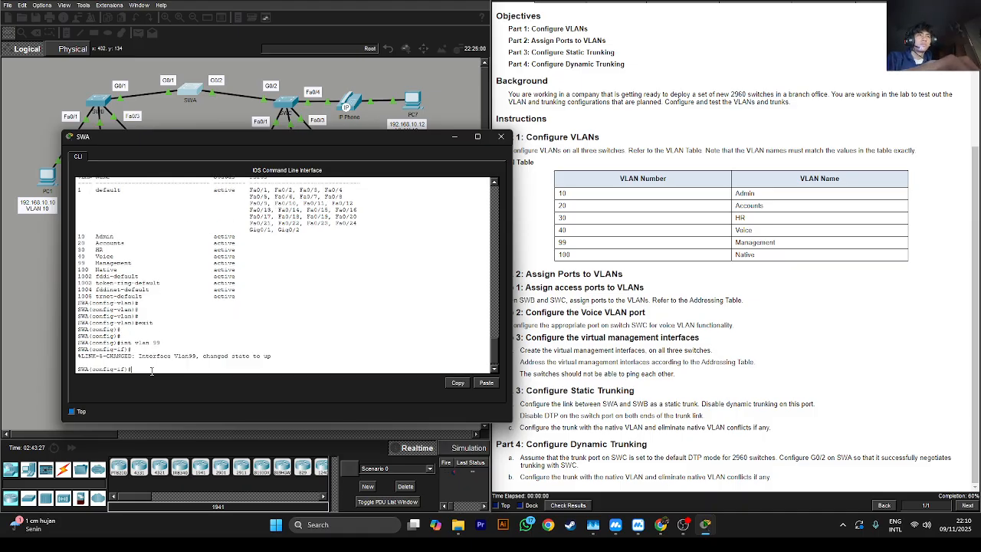
# - Assign IP address 192.168.99.252 with subnet mask 255.255.255.0 to SWA's VLAN 99 interface
pyautogui.scroll(5, 756, 294)
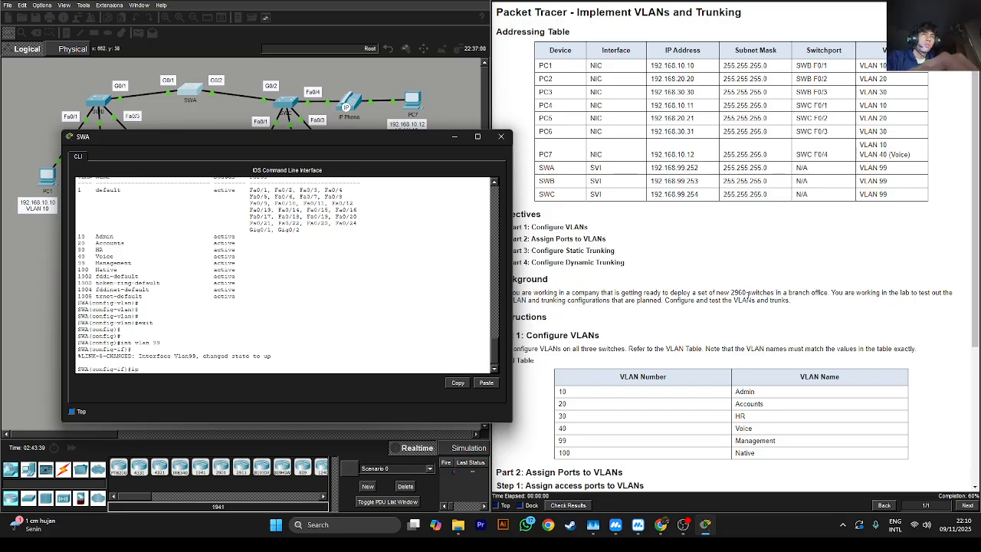
pyautogui.press('Tab')
pyautogui.write('ad')
pyautogui.press('Tab')
pyautogui.write('192')
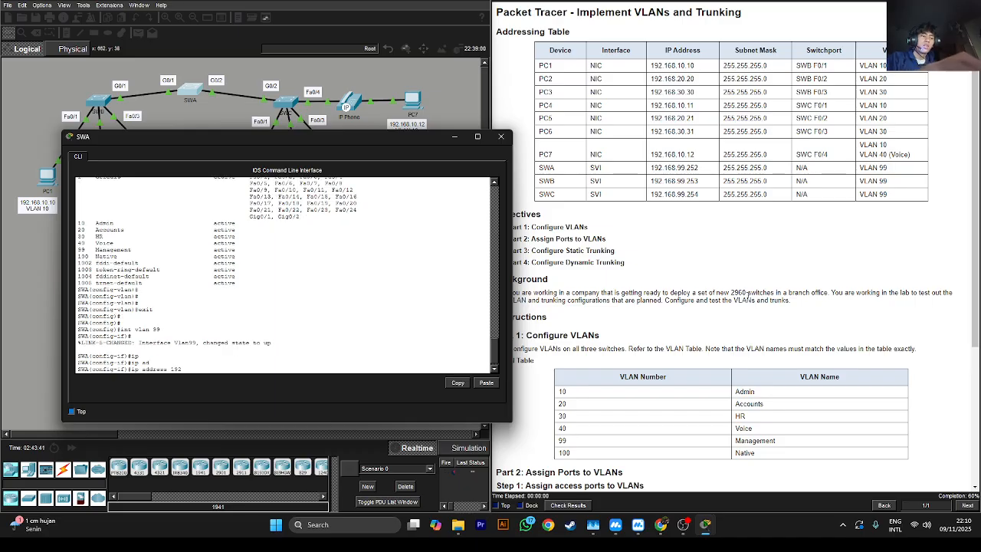
pyautogui.write('.1')
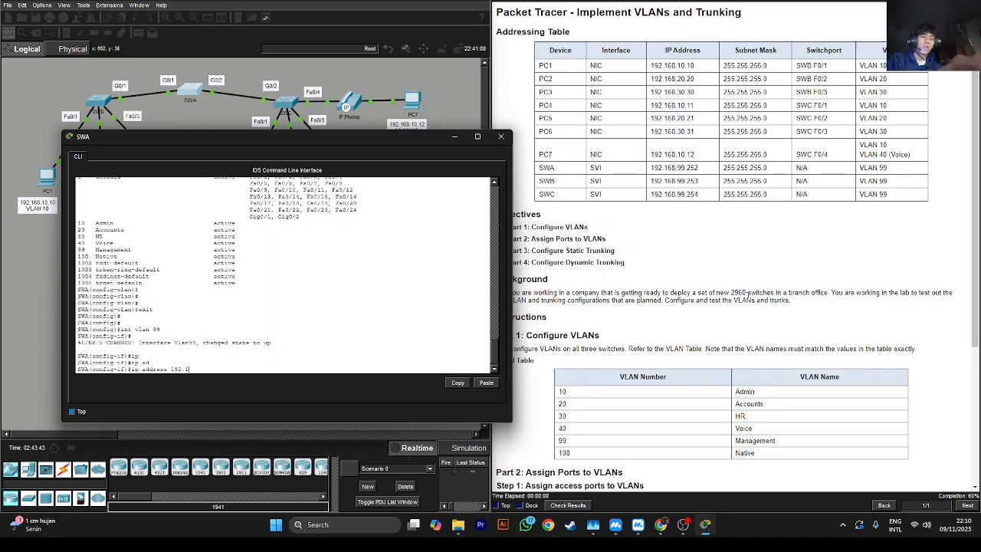
pyautogui.write('68.99.')
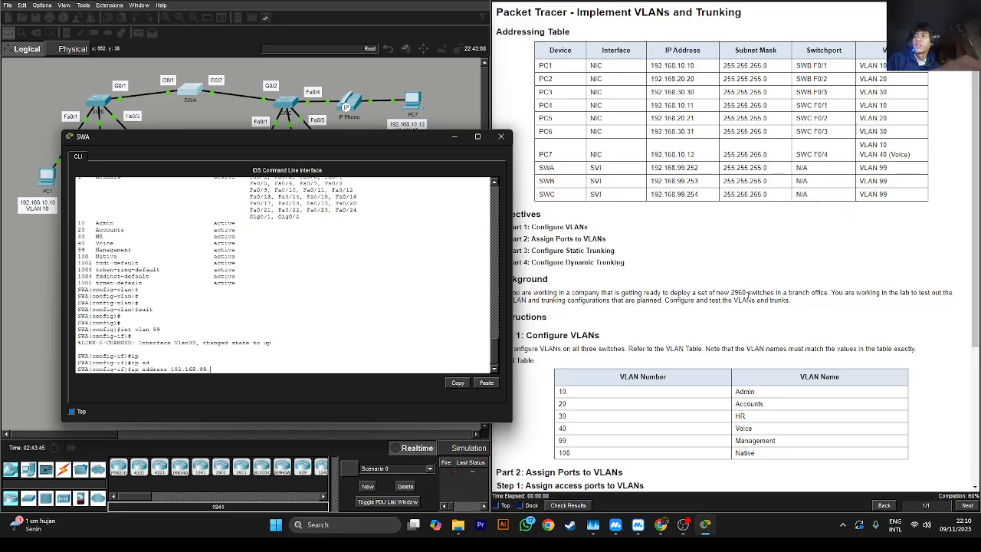
pyautogui.write('252')
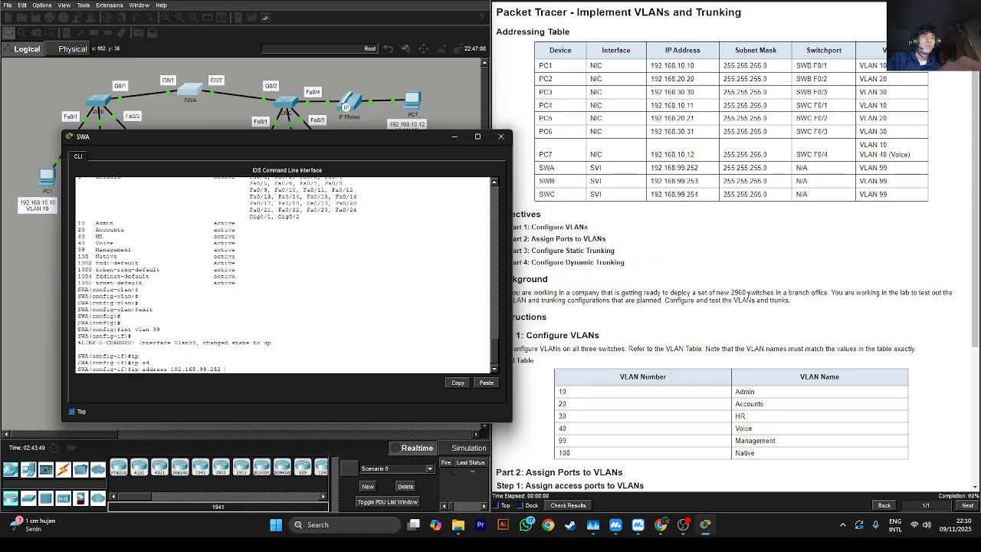
pyautogui.write(' 255.255.255.0')
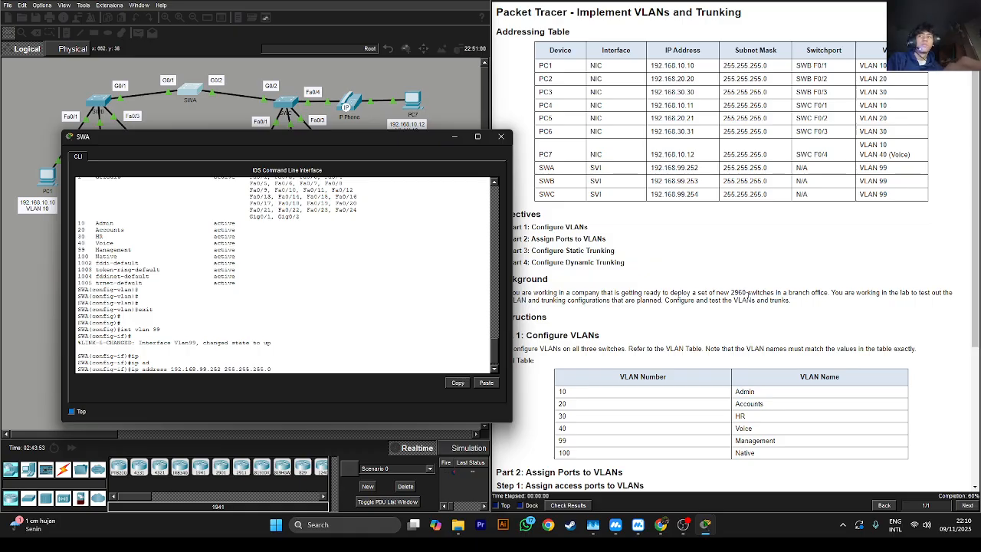
pyautogui.press('Return')
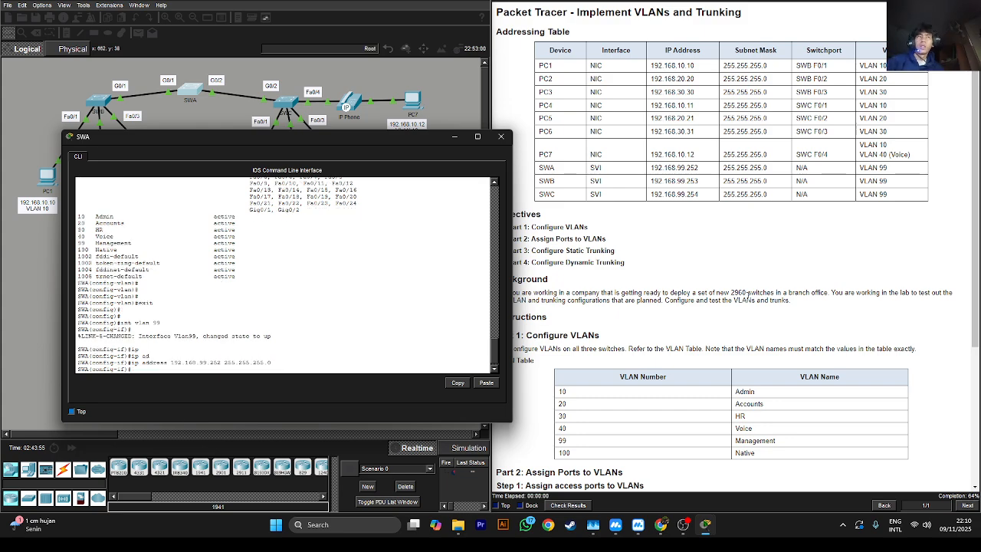
# - Enable SWA's VLAN 99 interface with no shutdown and close the SWA window
pyautogui.write('no shu')
pyautogui.press('Tab')
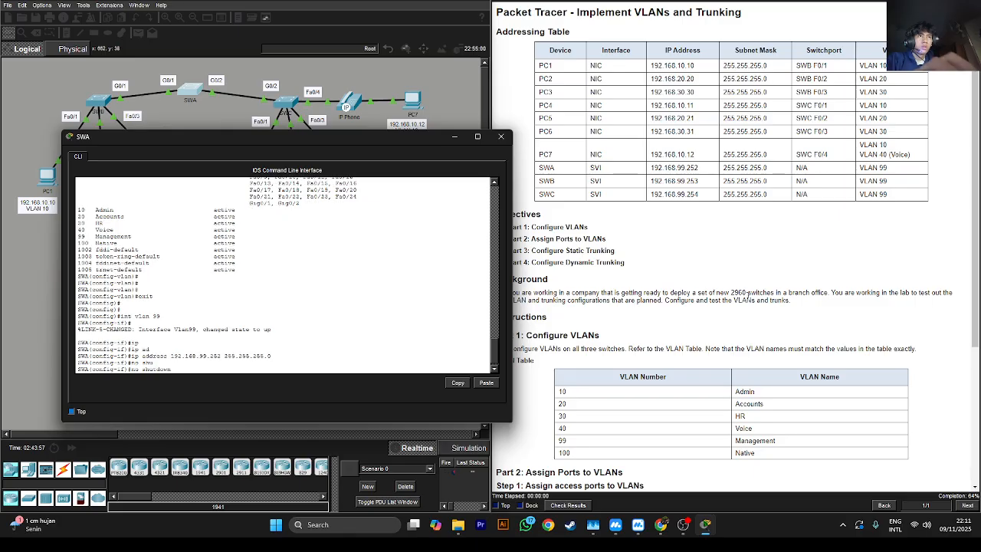
pyautogui.press('Return')
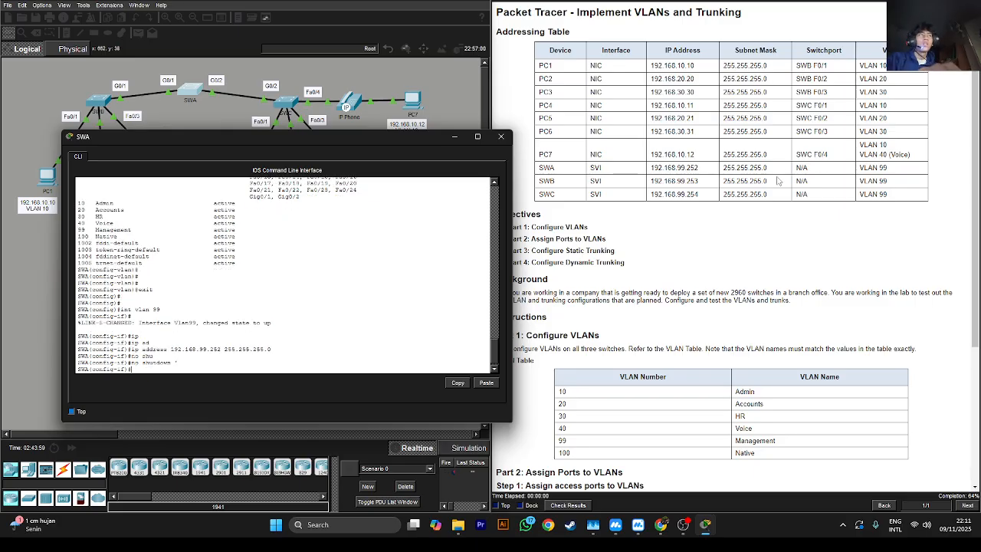
pyautogui.click(500, 137)
# - Open SWB's command line, return to global configuration mode and create the VLAN 99 management interface
pyautogui.click(98, 103)
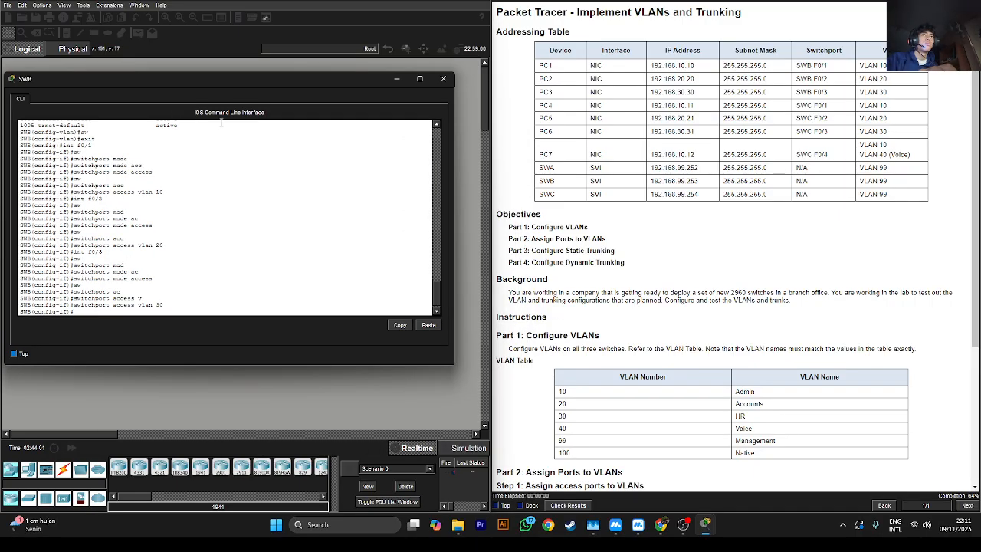
pyautogui.write('exit')
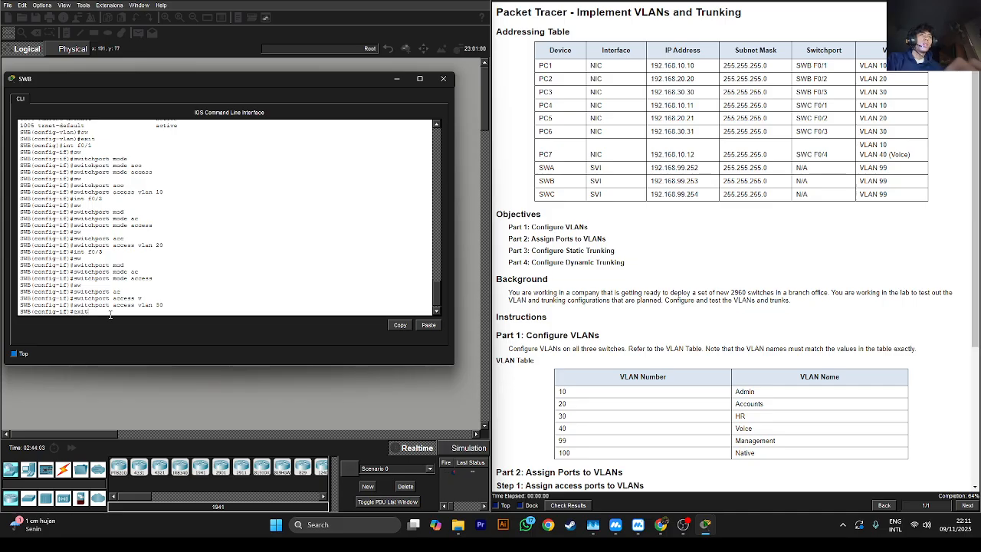
pyautogui.press('Return')
pyautogui.press('Return')
pyautogui.press('Return')
pyautogui.write('int')
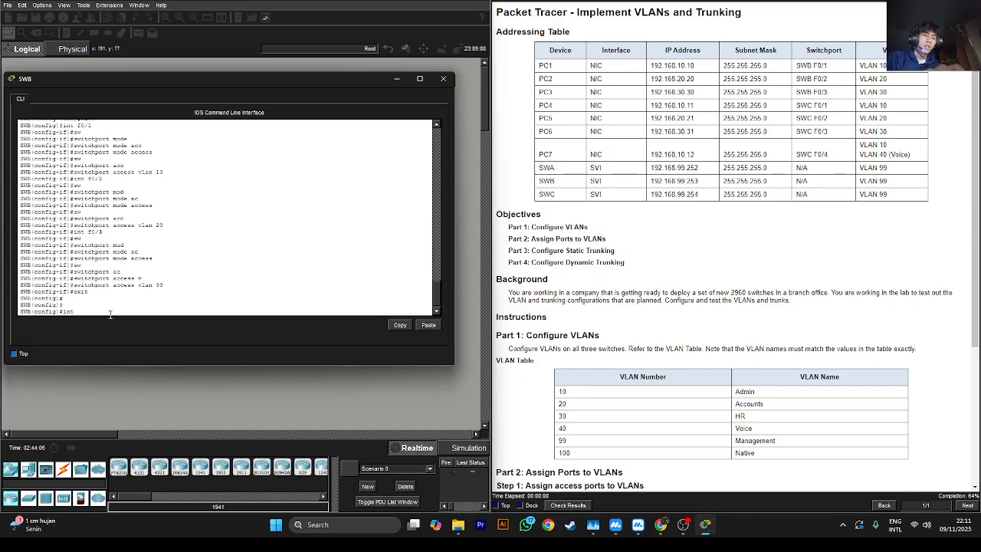
pyautogui.write(' vlan99')
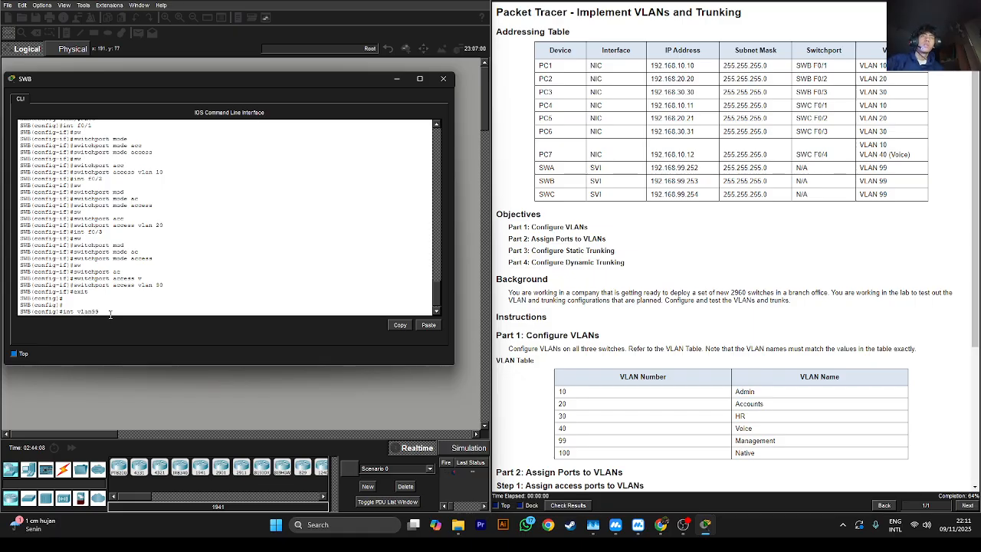
pyautogui.press('Return')
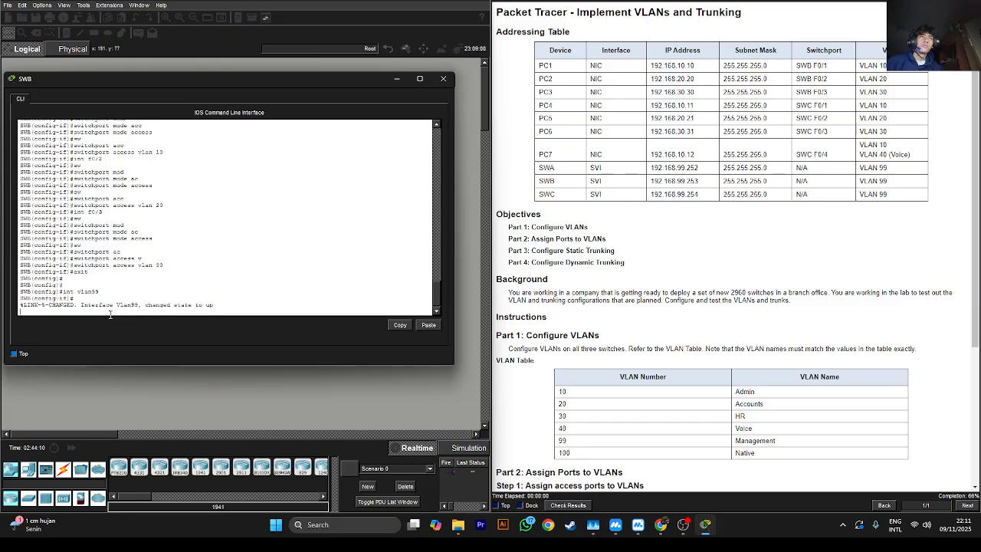
pyautogui.press('Return')
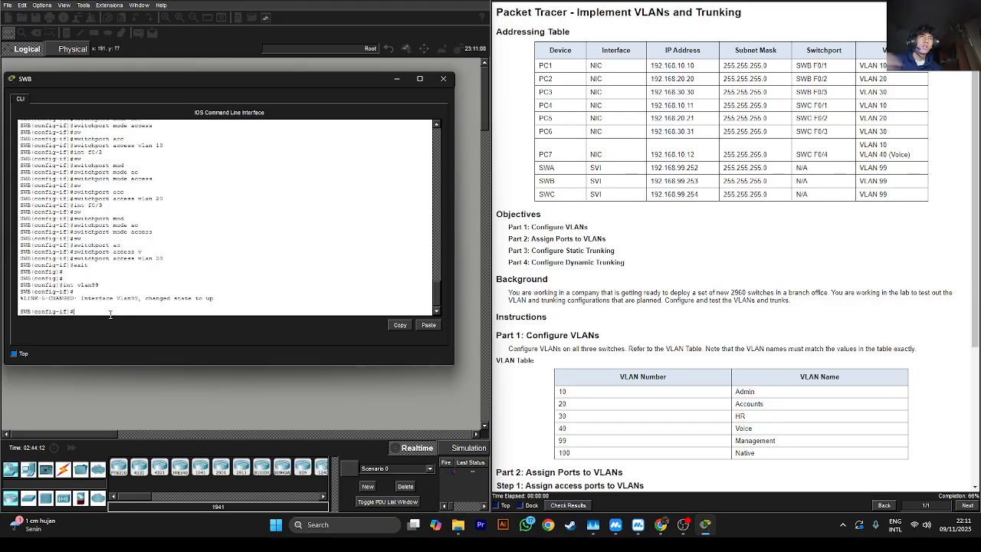
# - Exit SWB's VLAN 99 interface mode and re-enter it with the command int vlan 99
pyautogui.write('exit')
pyautogui.press('Return')
pyautogui.write('exit')
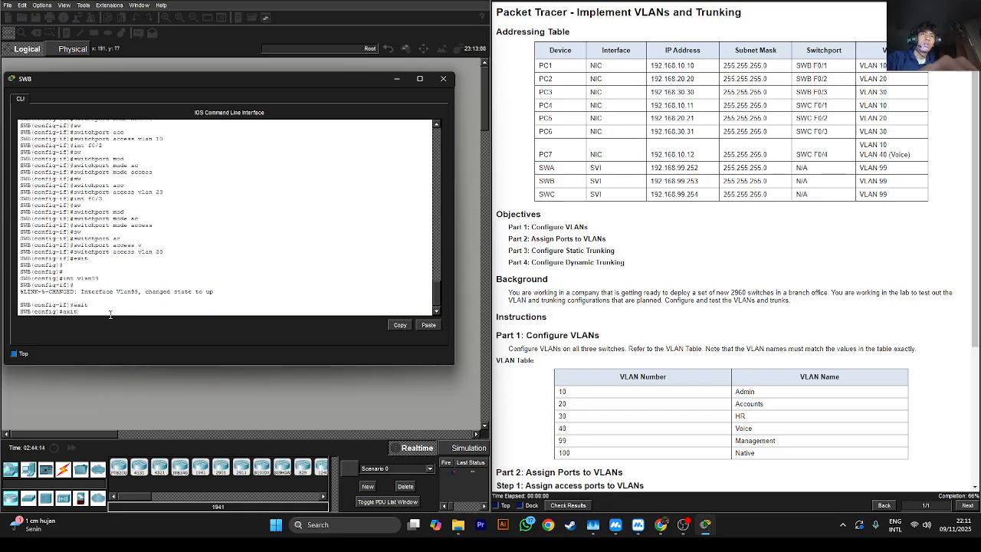
pyautogui.press('Up')
pyautogui.press('Up')
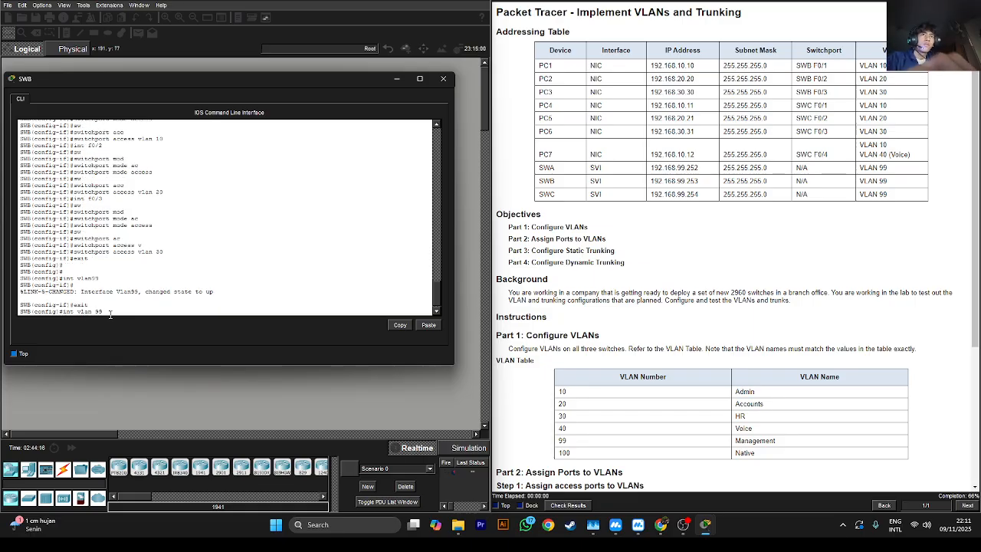
pyautogui.press('Return')
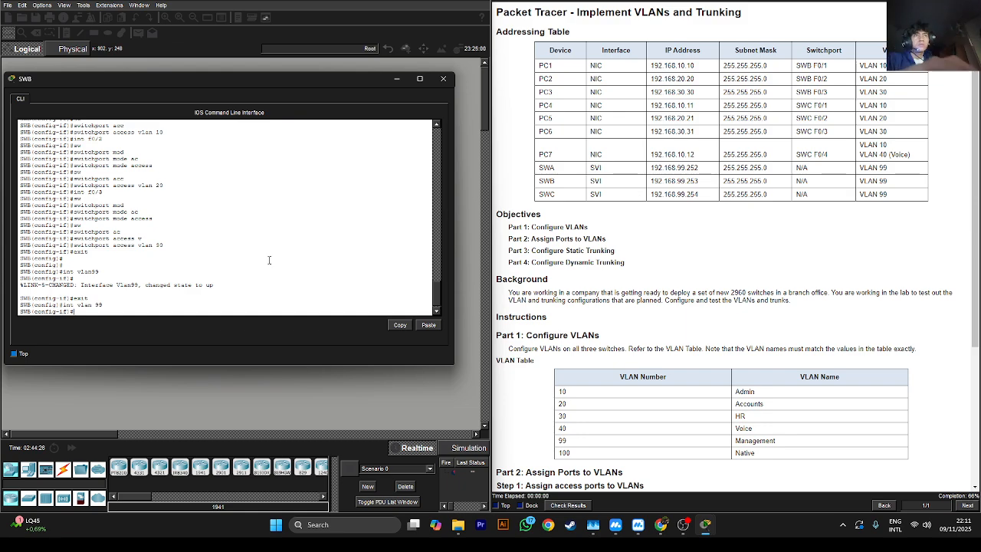
# - Assign IP address 192.168.99.253 with subnet mask 255.255.255.0 to SWB's VLAN 99 interface
pyautogui.write('ip add')
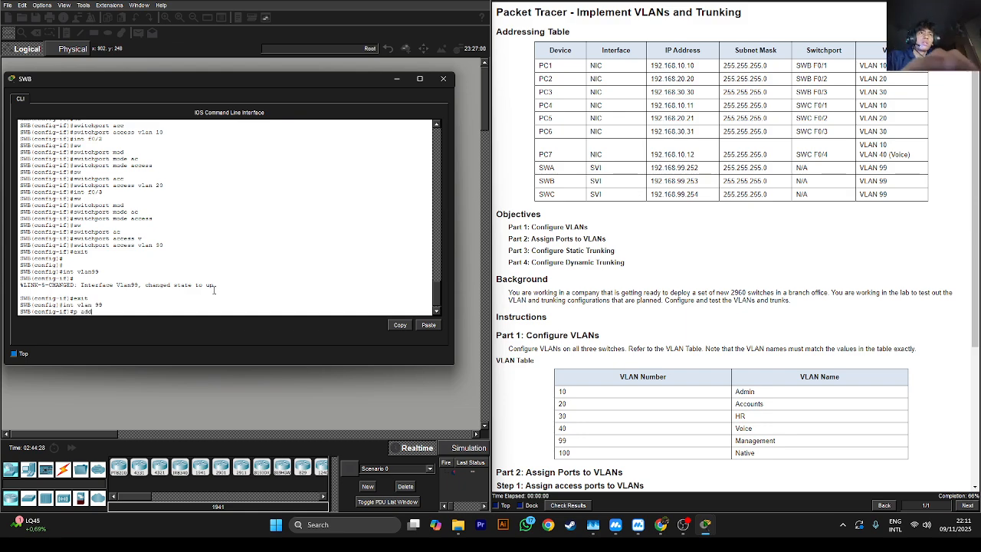
pyautogui.press('BackSpace')
pyautogui.press('BackSpace')
pyautogui.press('BackSpace')
pyautogui.press('BackSpace')
pyautogui.write('p add')
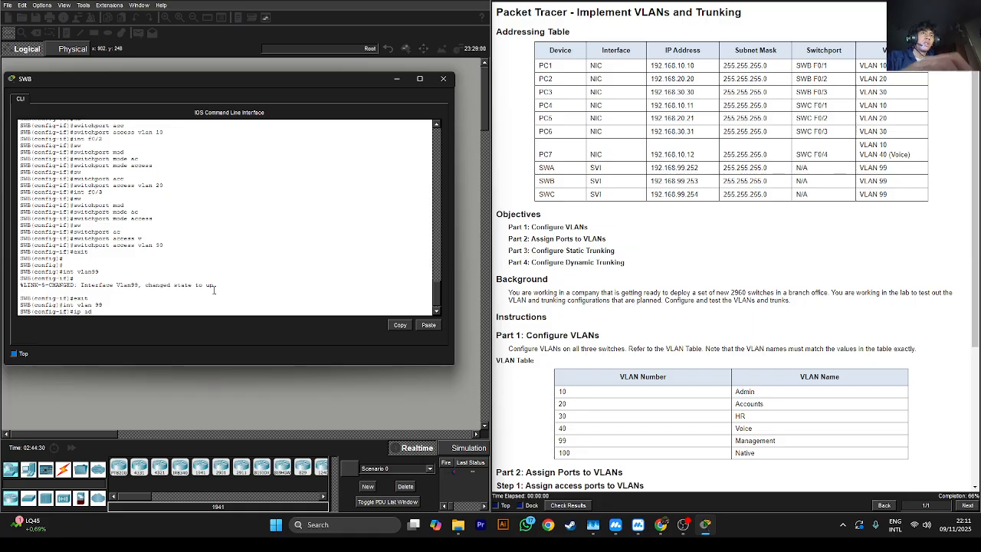
pyautogui.press('Tab')
pyautogui.write('9')
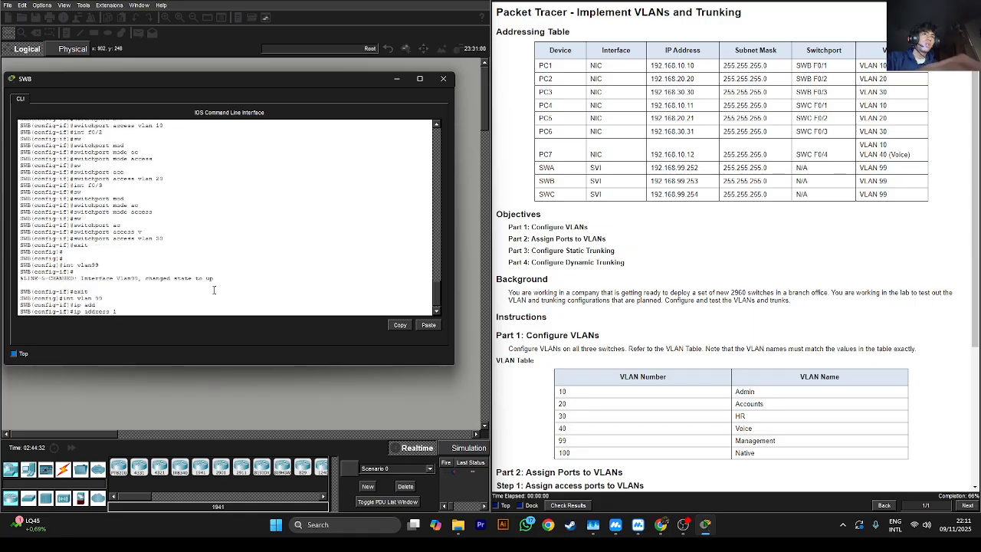
pyautogui.write('92.168.99.25')
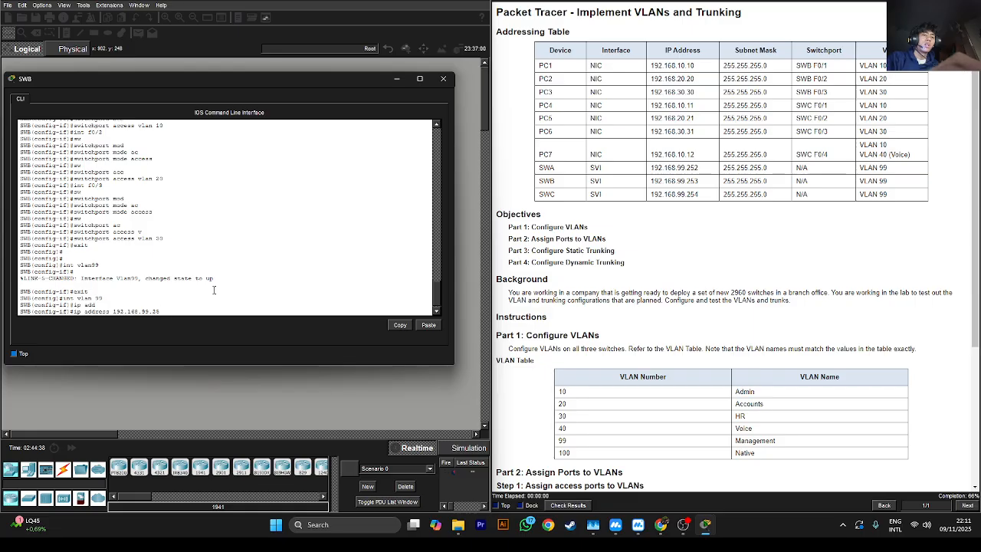
pyautogui.write('3 25')
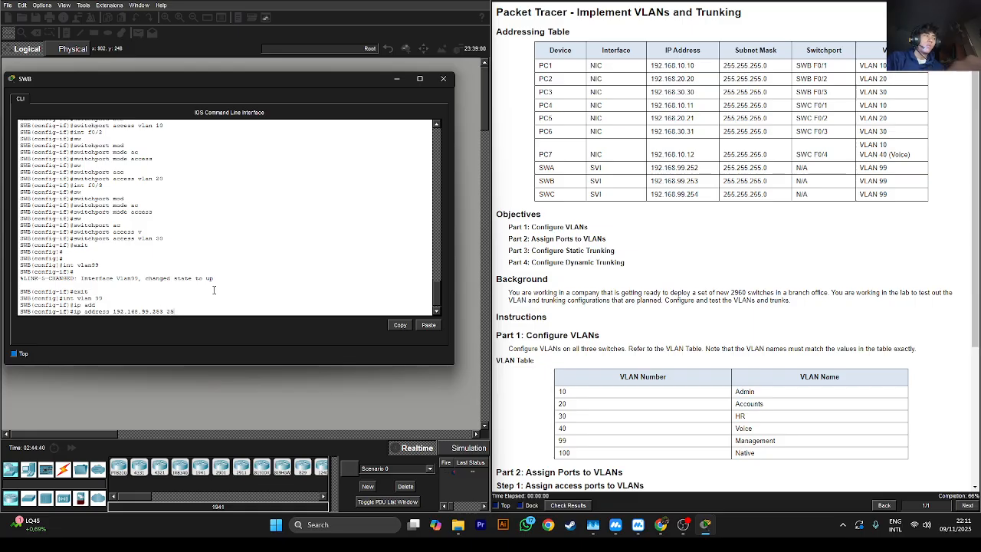
pyautogui.write('5.255.255.')
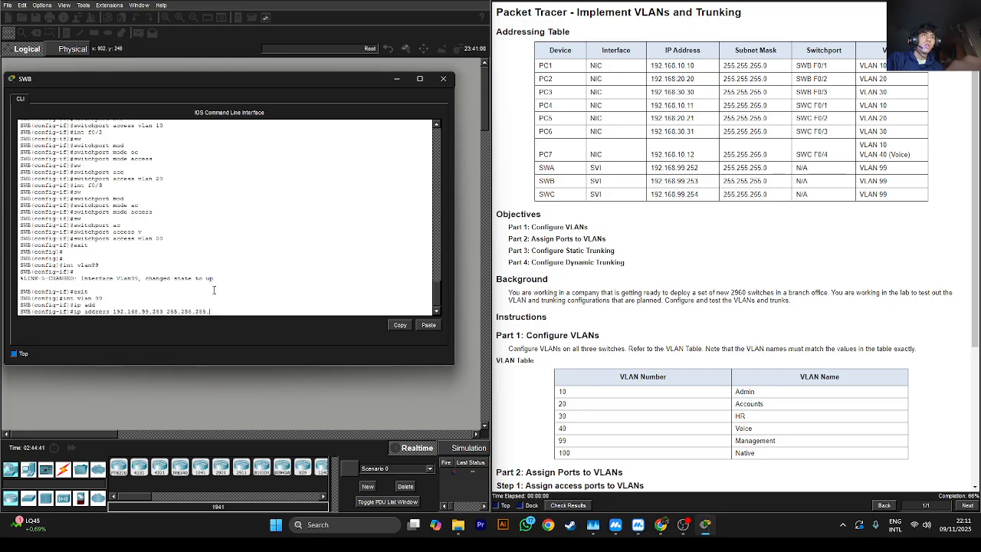
pyautogui.write('0')
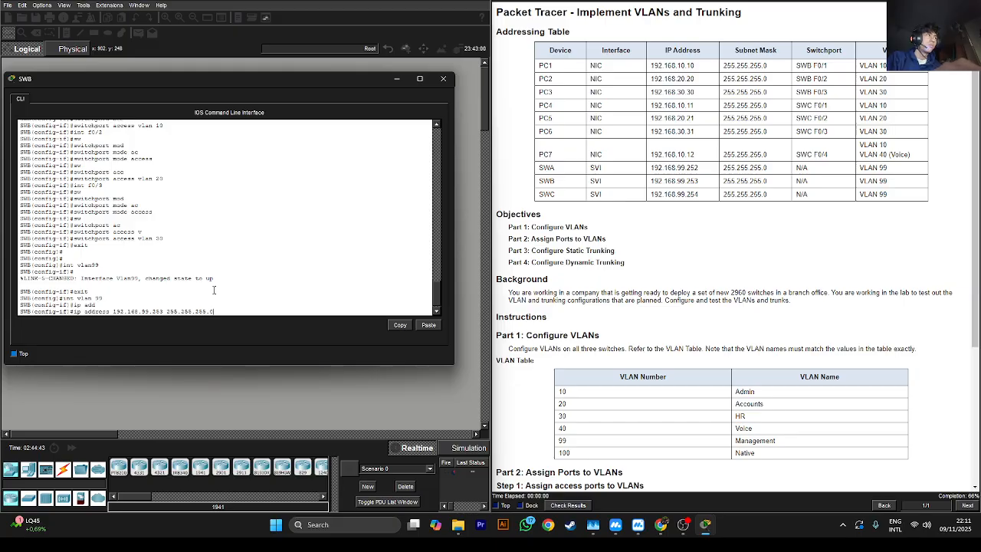
pyautogui.press('Return')
# - Enable SWB's VLAN 99 interface with no shutdown and close the SWB window
pyautogui.write('nfig-if)#n')
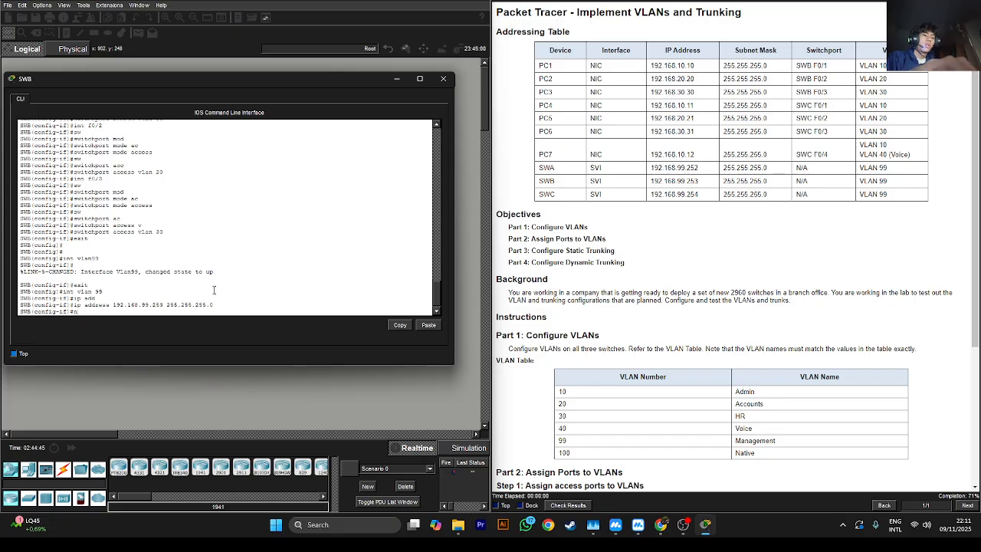
pyautogui.write("o shutdown'")
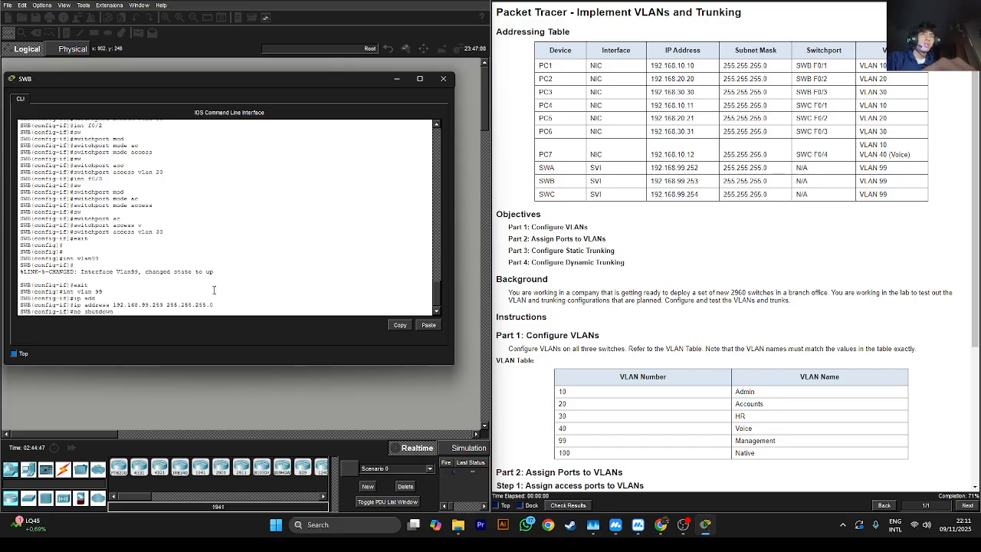
pyautogui.press('Return')
pyautogui.press('Up')
pyautogui.press('BackSpace')
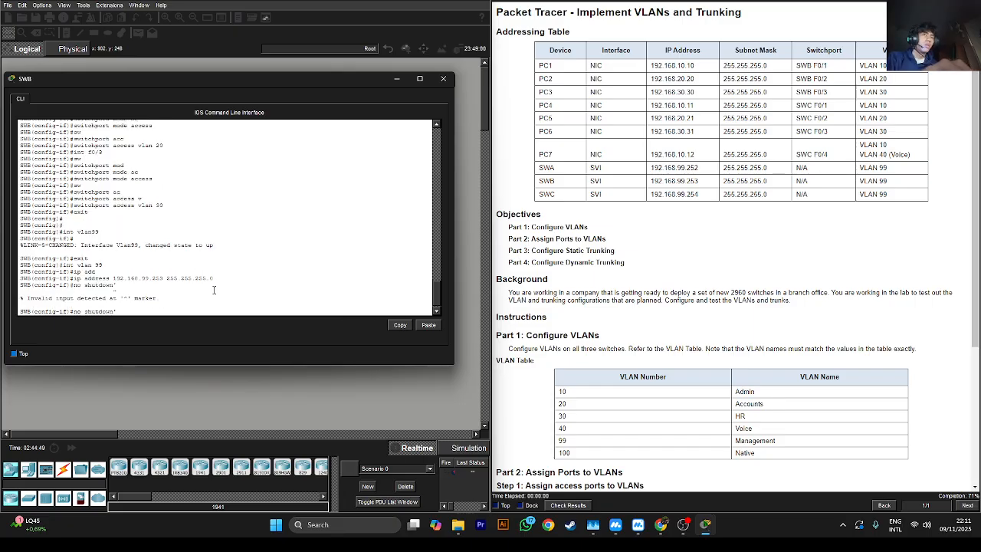
pyautogui.press('Return')
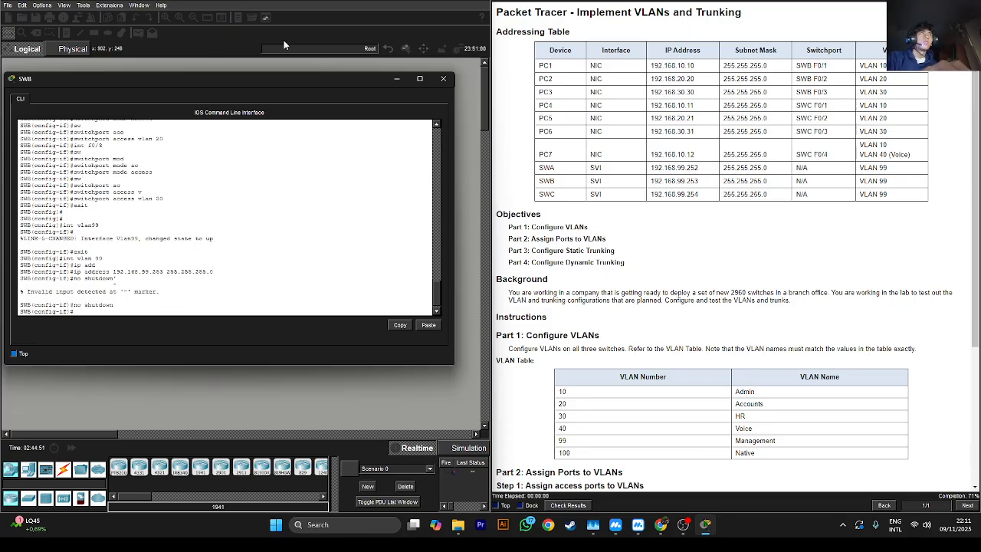
pyautogui.click(443, 78)
# - Open SWC's command line, return to global configuration mode and create the VLAN 99 management interface
pyautogui.click(283, 102)
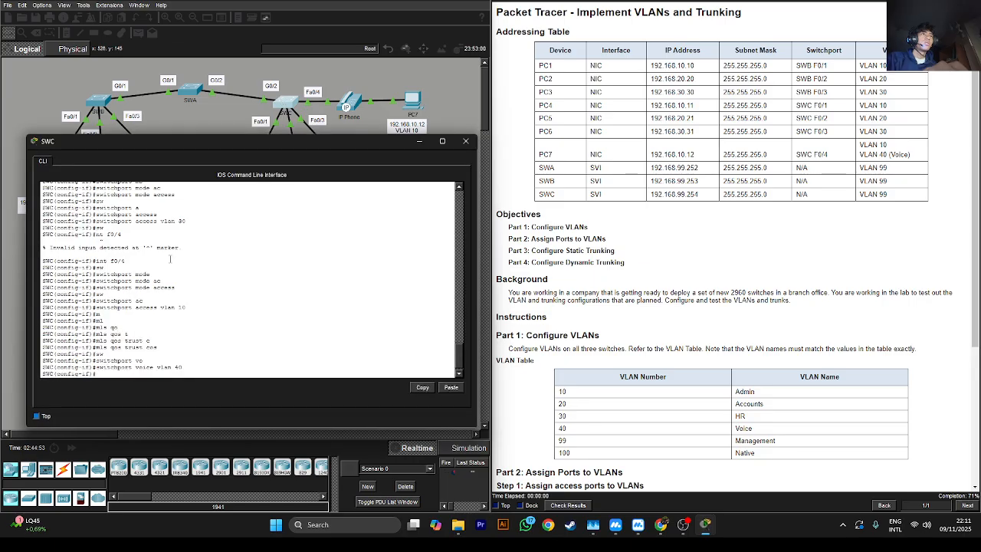
pyautogui.write('exit')
pyautogui.press('Return')
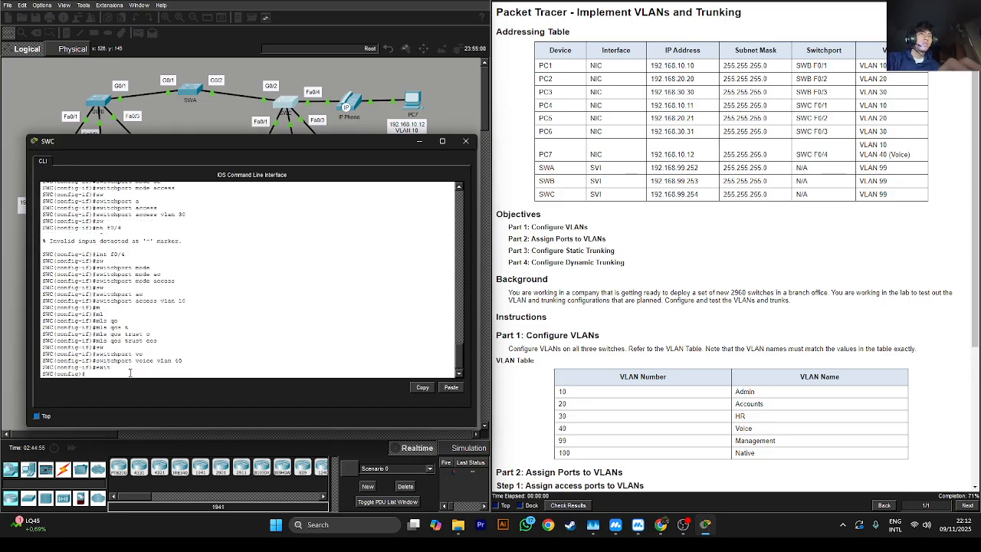
pyautogui.write('int vl')
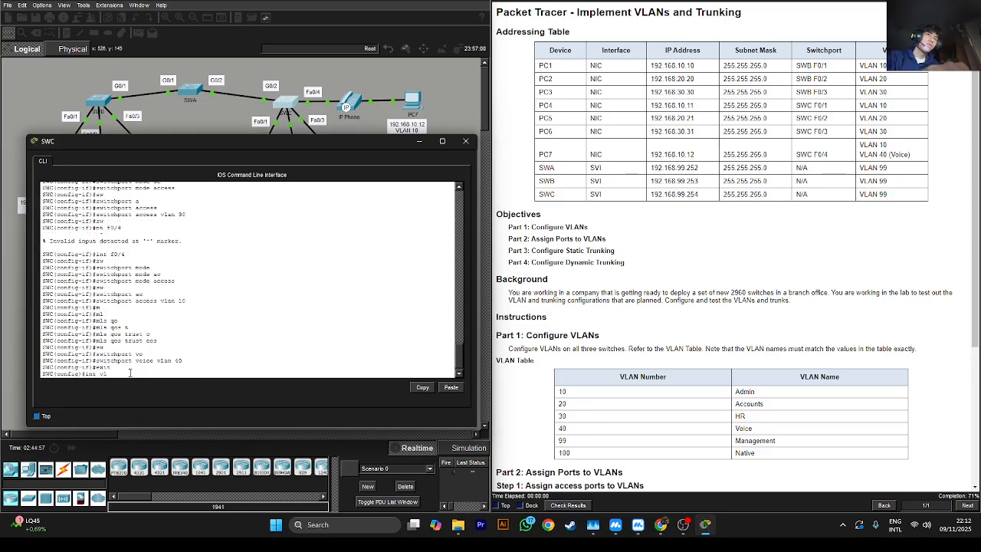
pyautogui.write('an 99')
pyautogui.press('Return')
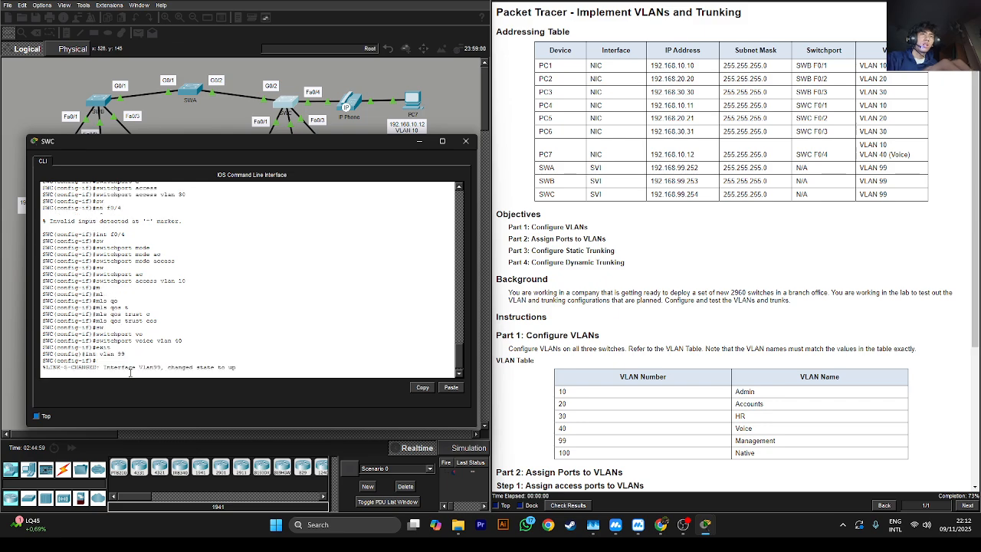
# - Assign IP address 192.168.99.254 with subnet mask 255.255.255.0 to SWC's VLAN 99 interface
pyautogui.write('ip address 192.1')
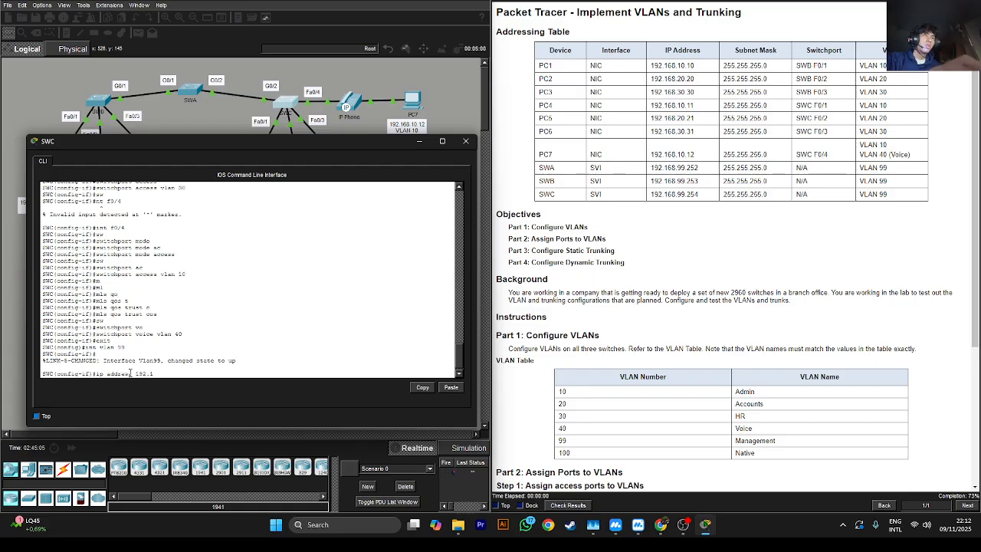
pyautogui.write('68.99')
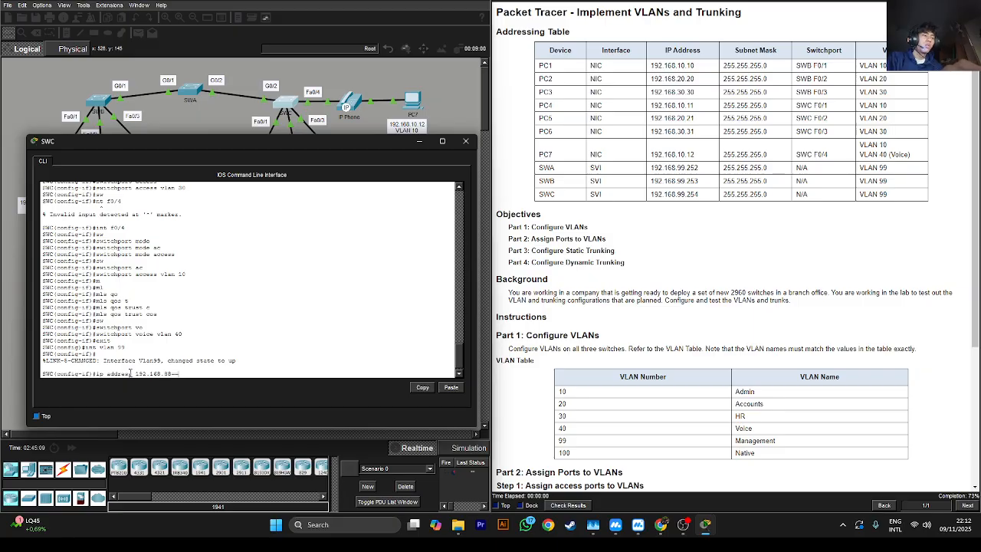
pyautogui.press('BackSpace')
pyautogui.press('BackSpace')
pyautogui.write('99')
pyautogui.press('BackSpace')
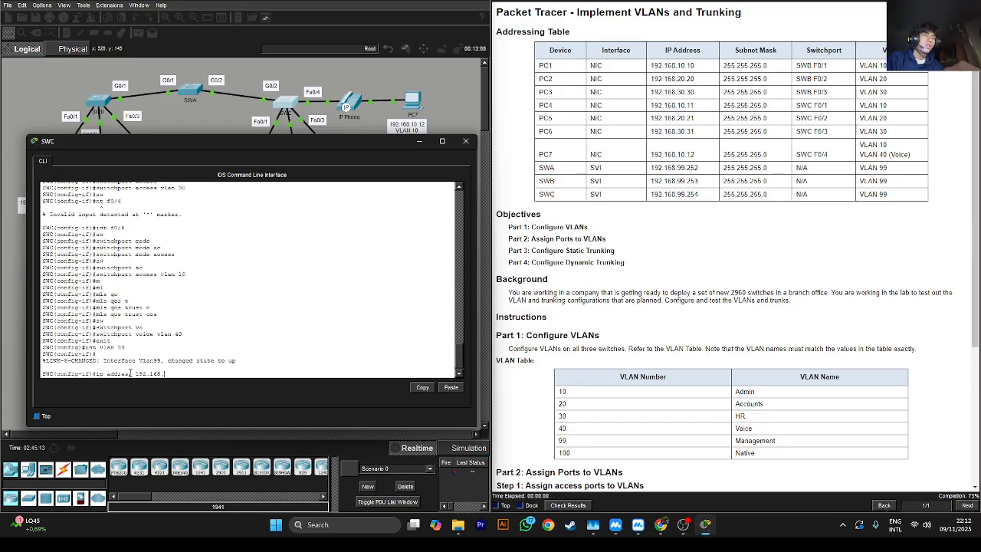
pyautogui.write('99.')
pyautogui.write('2')
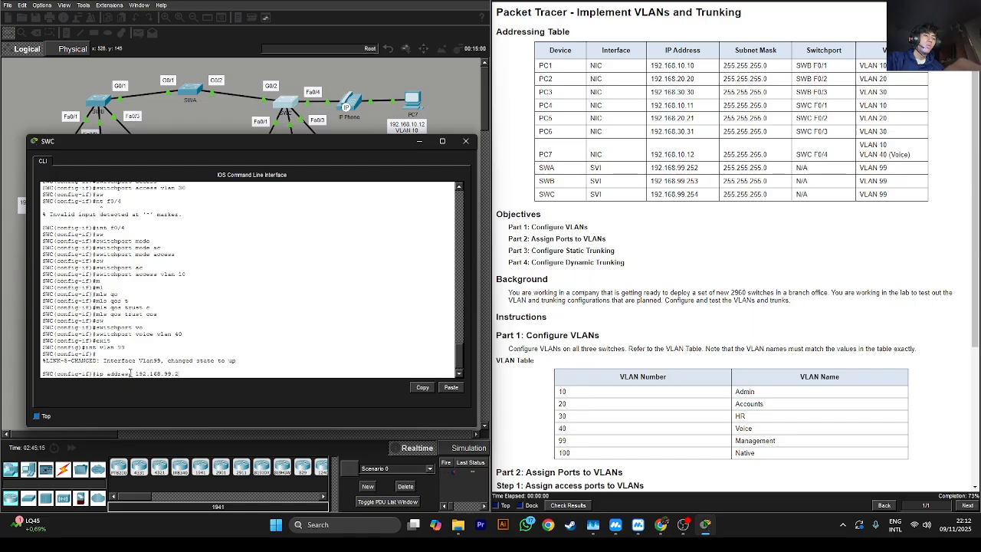
pyautogui.write('54 255.')
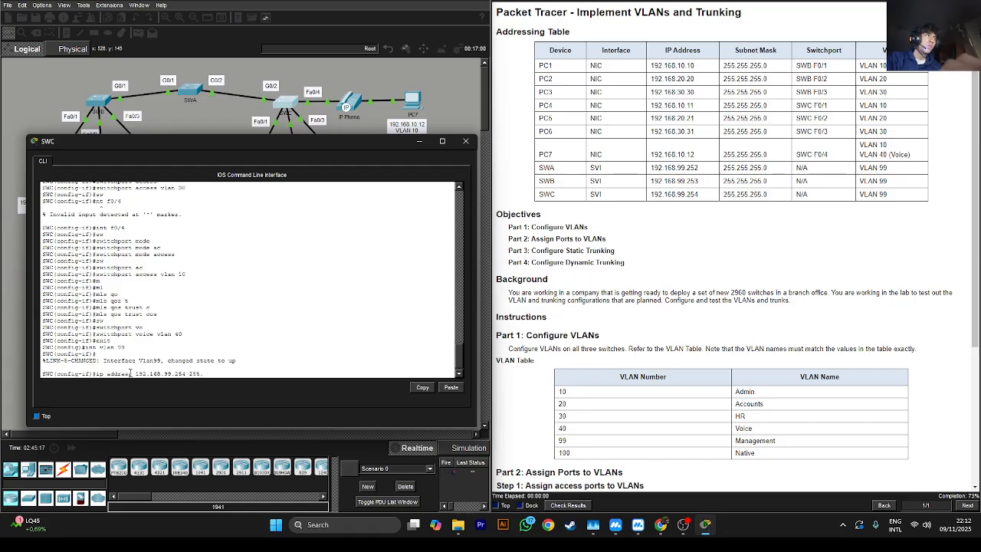
pyautogui.write('255.255.0')
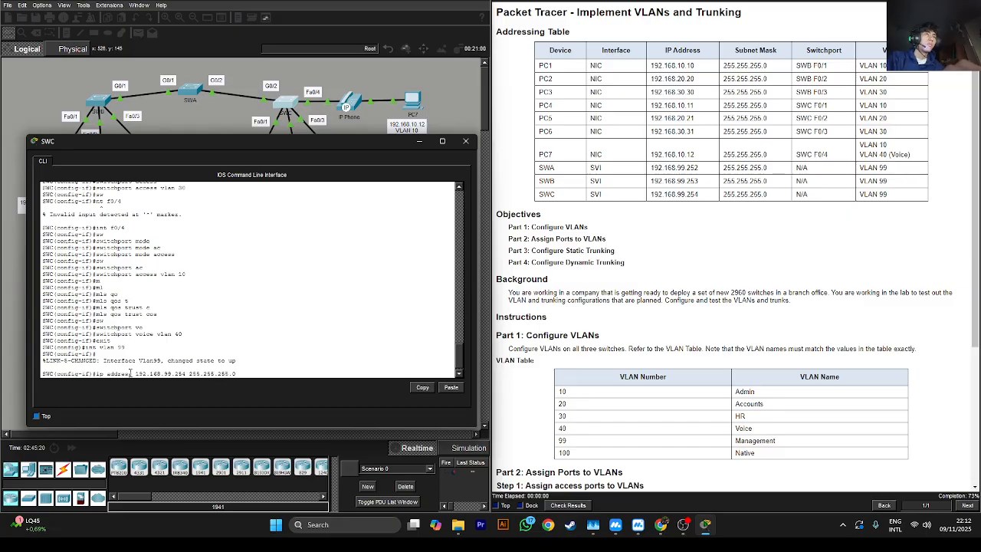
pyautogui.press('Return')
# - Check the Part 3 static trunking instructions, put SWC's window away and enter interface g0/1 configuration on SWB
pyautogui.scroll(-5, 846, 176)
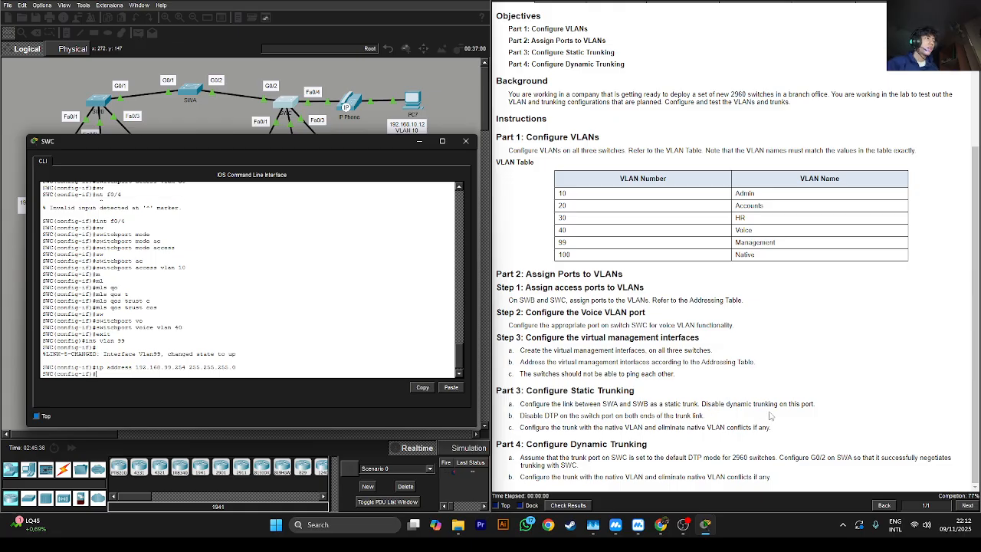
pyautogui.moveTo(670, 403); pyautogui.dragTo(538, 391)
pyautogui.click(589, 409)
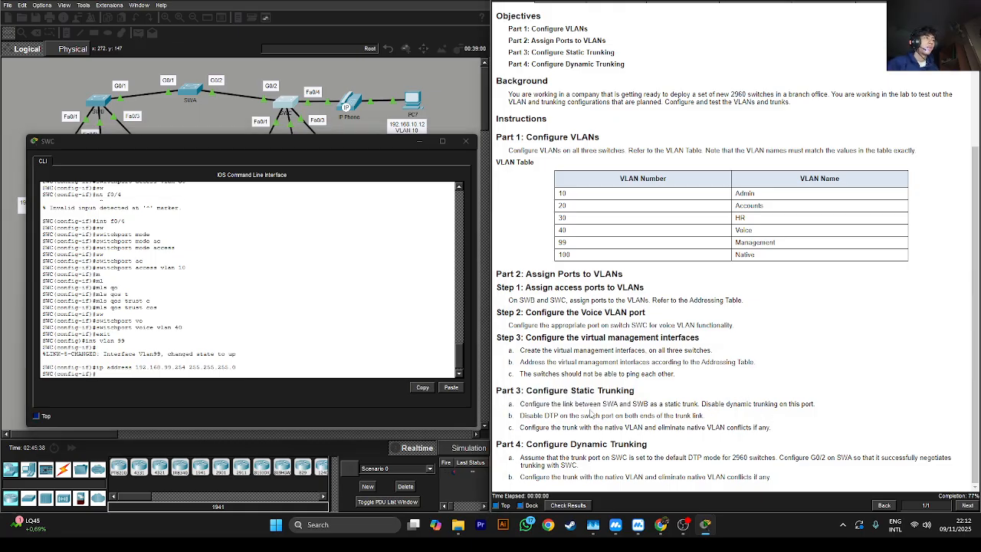
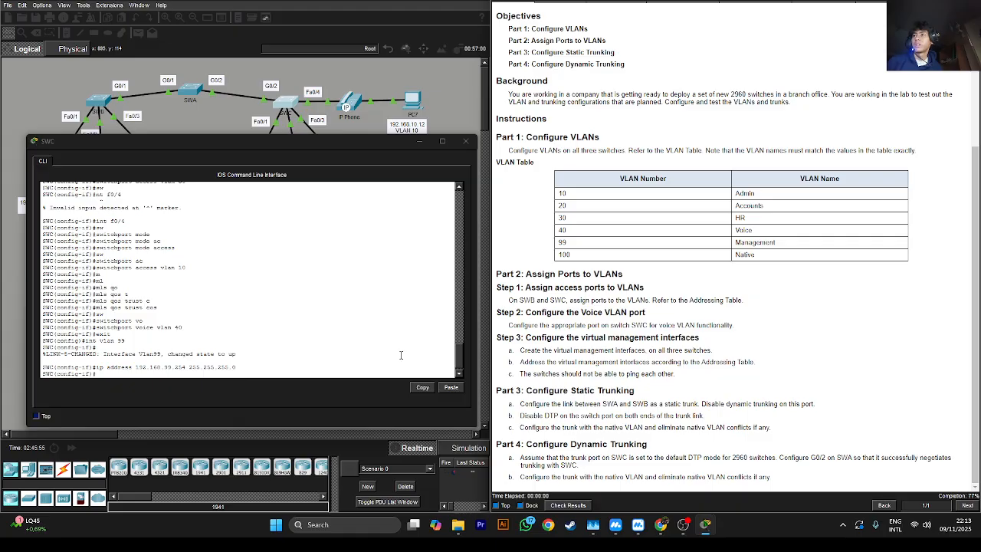
pyautogui.click(420, 142)
pyautogui.click(97, 99)
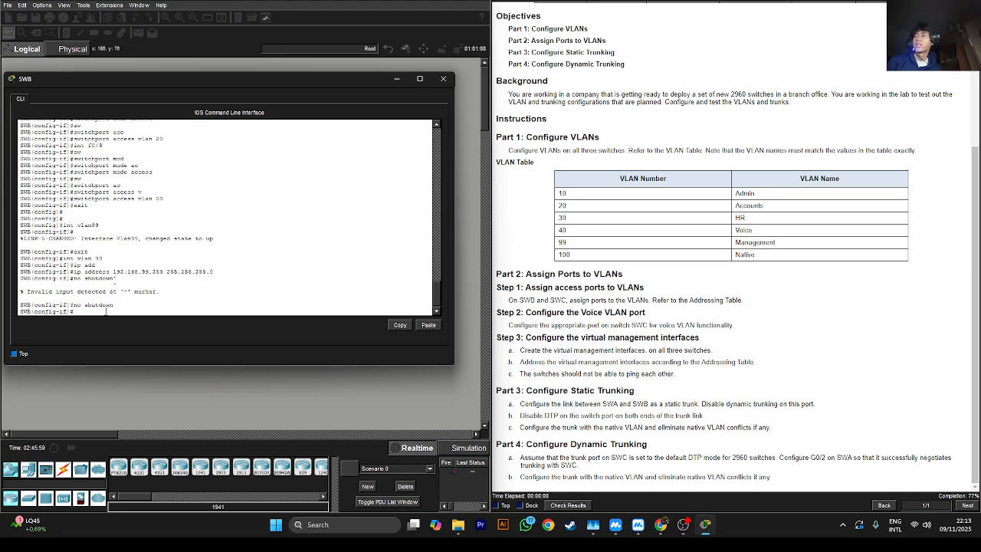
pyautogui.write('int')
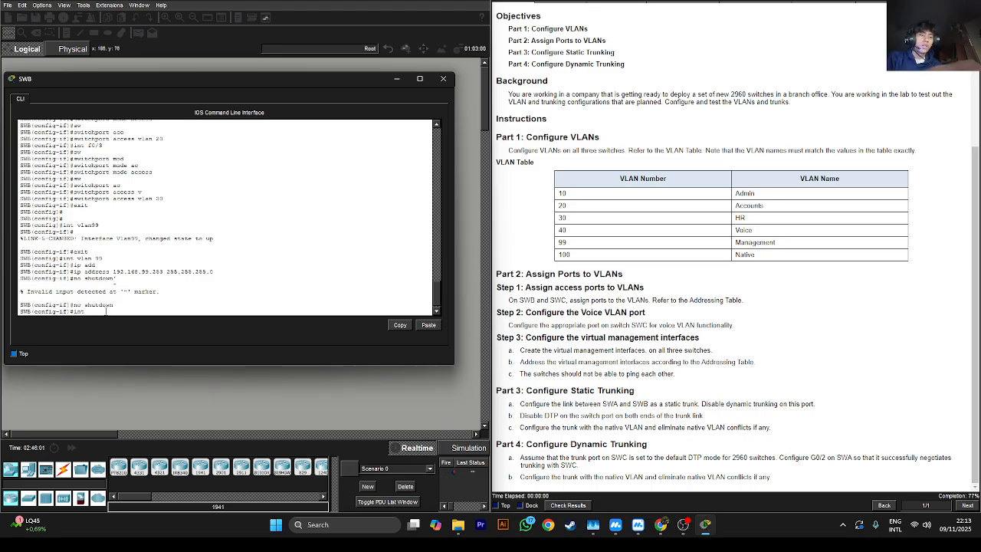
pyautogui.write(' g0/1')
pyautogui.press('Return')
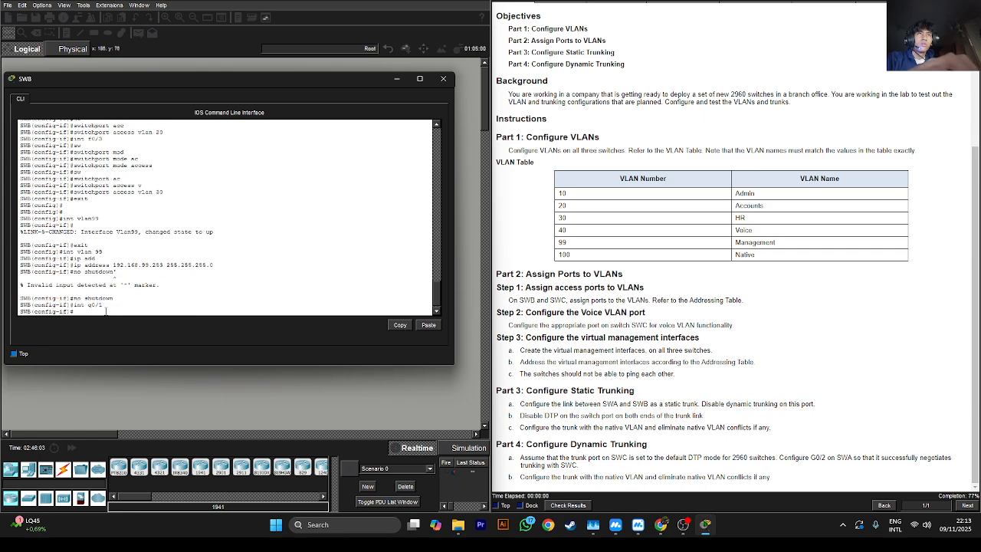
# - Set SWB's G0/1 port to static trunk mode with switchport mode trunk
pyautogui.write('sw')
pyautogui.press('Tab')
pyautogui.write('mode')
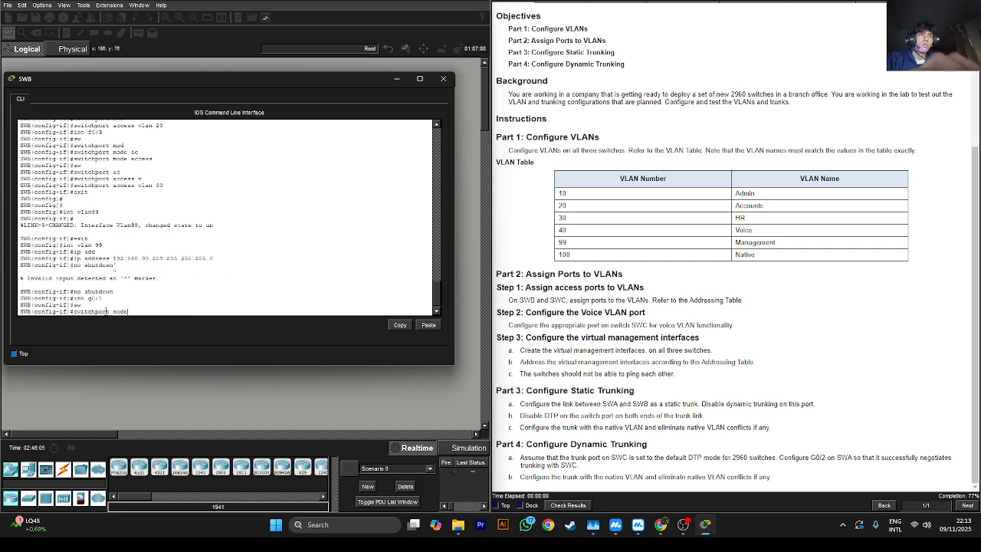
pyautogui.press('Tab')
pyautogui.write('tr')
pyautogui.press('Tab')
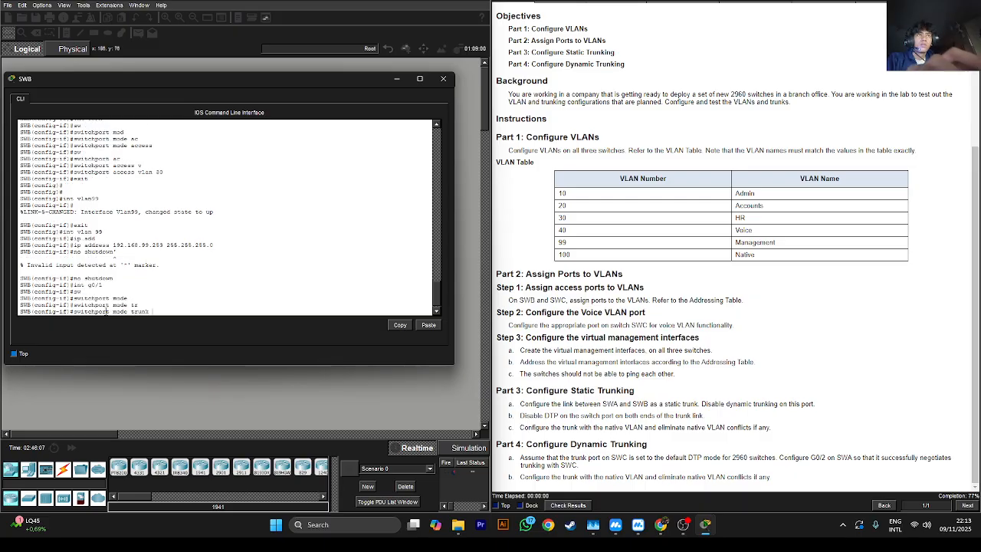
pyautogui.press('Return')
pyautogui.press('Return')
pyautogui.press('Return')
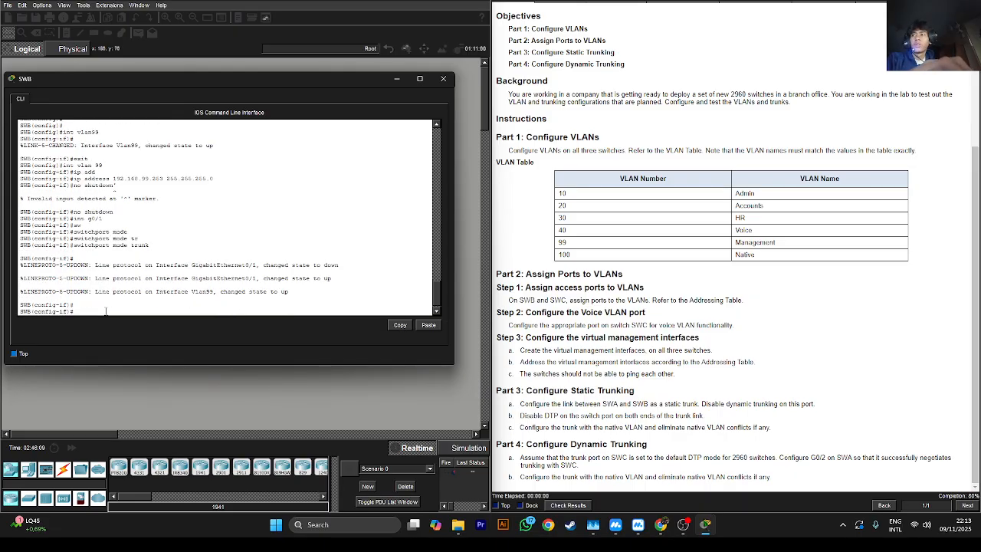
# - Disable DTP on SWB's G0/1 port with switchport nonegotiate
pyautogui.write('sw')
pyautogui.press('Tab')
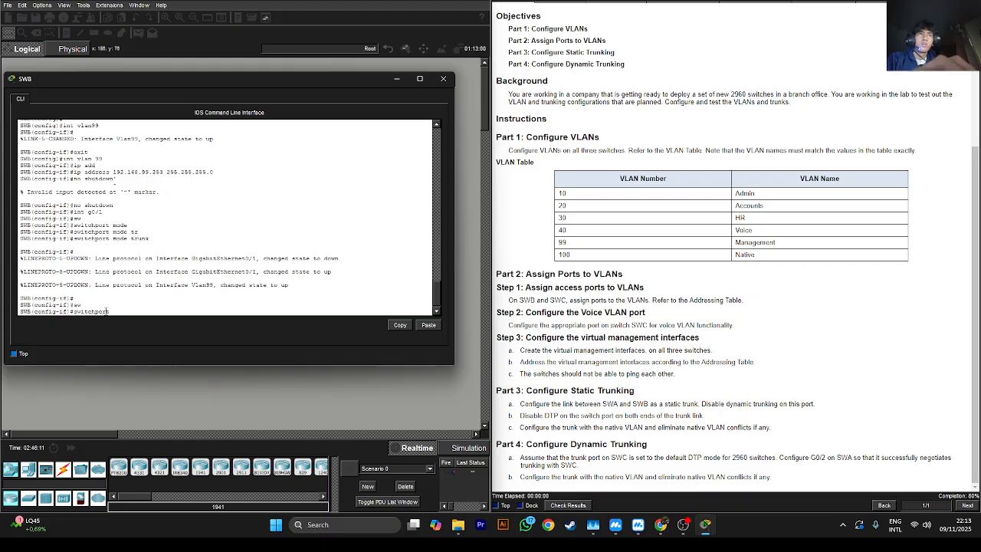
pyautogui.write('non')
pyautogui.press('Tab')
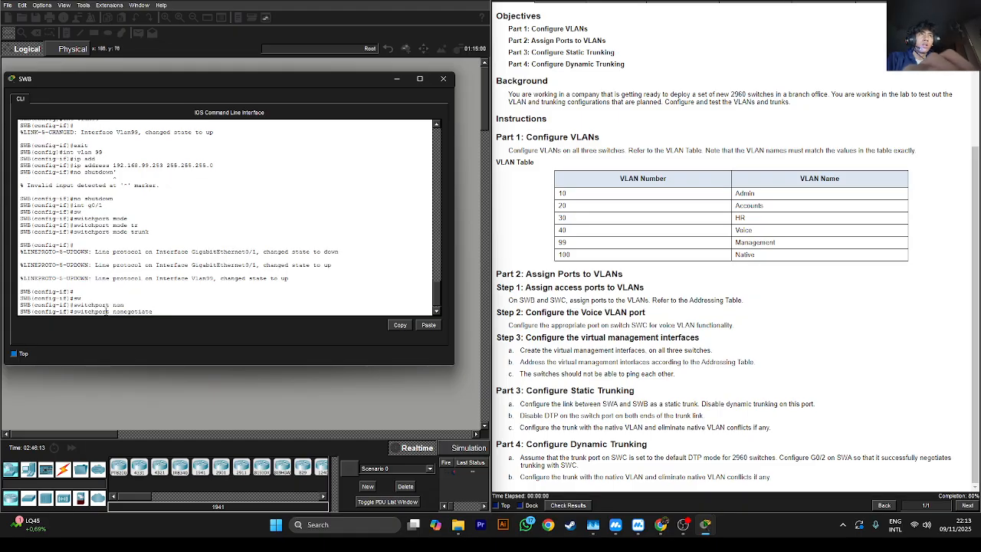
pyautogui.press('Return')
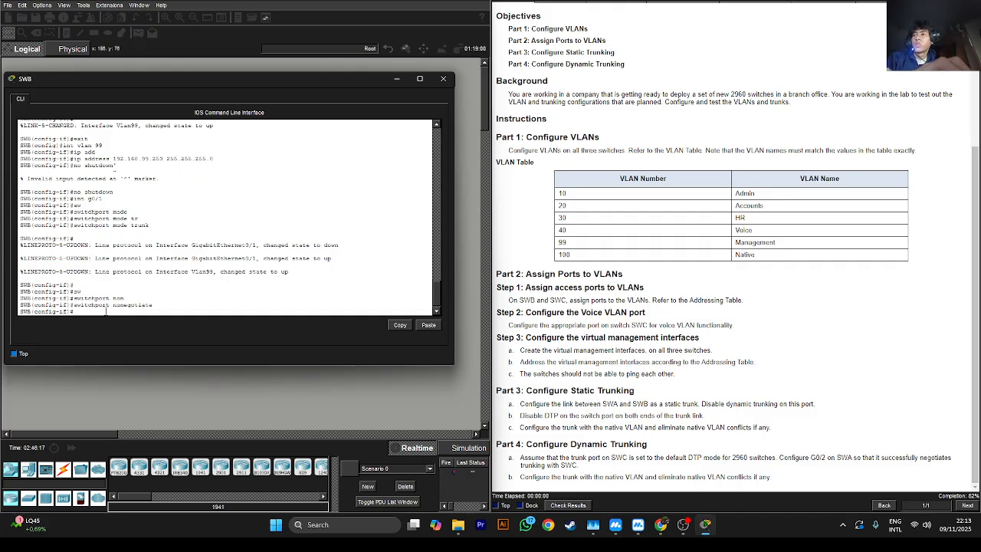
# - Set VLAN 100 as the native VLAN on SWB's G0/1 trunk and close the SWB window
pyautogui.write('sw')
pyautogui.press('Tab')
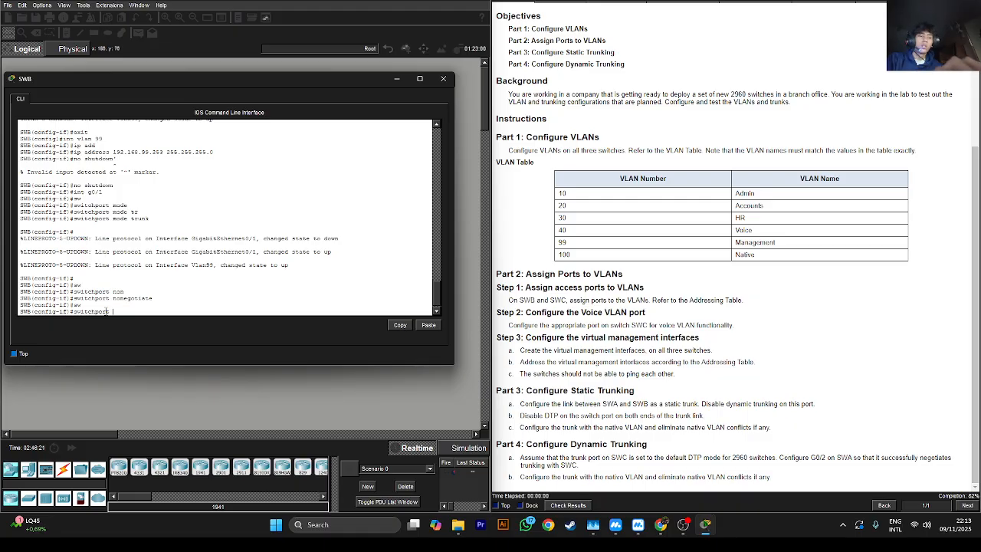
pyautogui.write('r')
pyautogui.press('Tab')
pyautogui.press('BackSpace')
pyautogui.press('BackSpace')
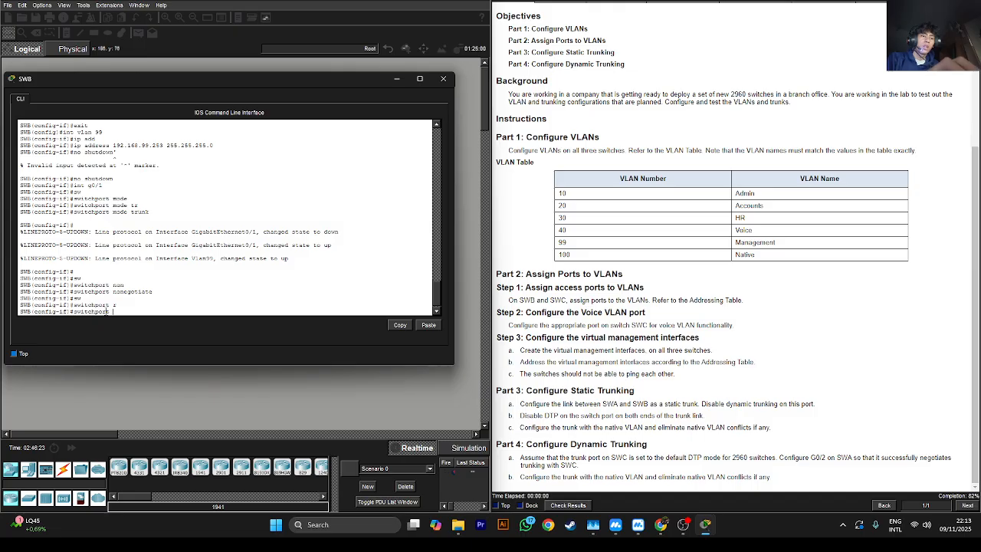
pyautogui.write('tr')
pyautogui.press('Tab')
pyautogui.write('na')
pyautogui.press('Tab')
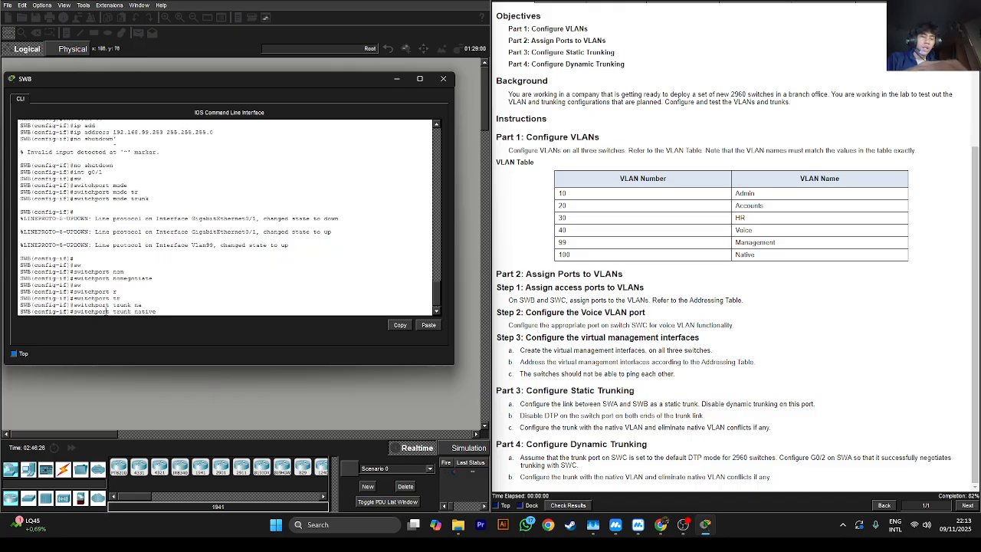
pyautogui.write('vlan 100')
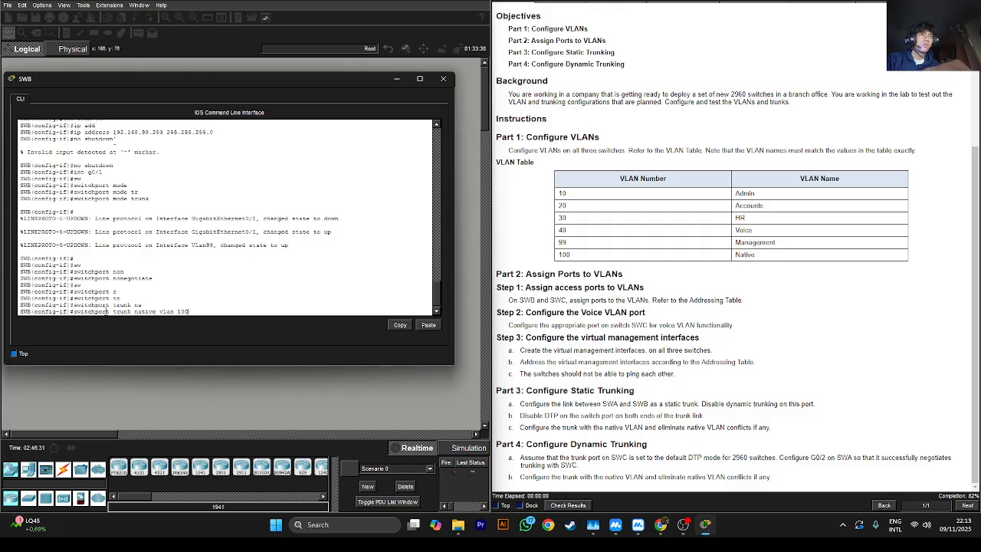
pyautogui.press('Return')
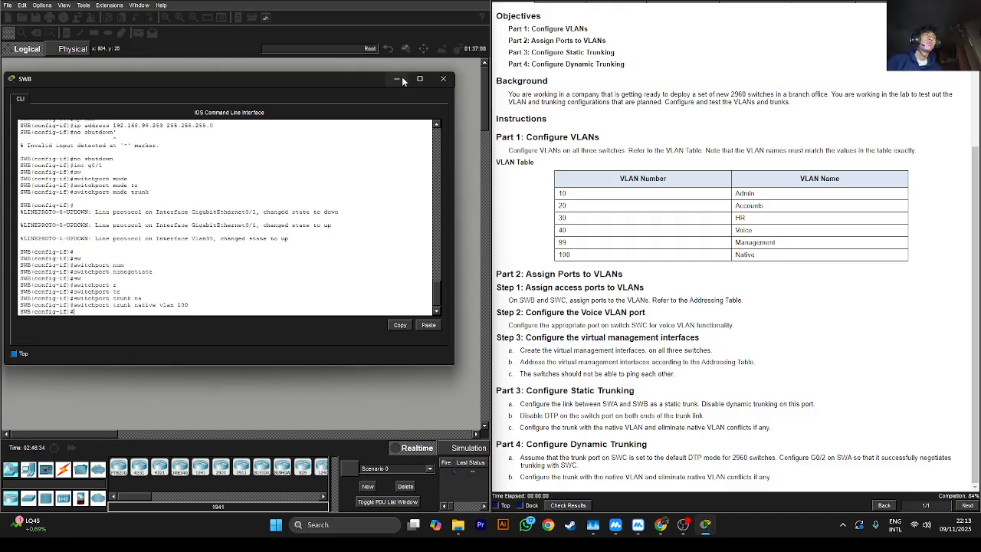
pyautogui.click(443, 78)
# - Open SWA's command line, exit to global configuration mode and enter interface g0/1 configuration
pyautogui.click(190, 89)
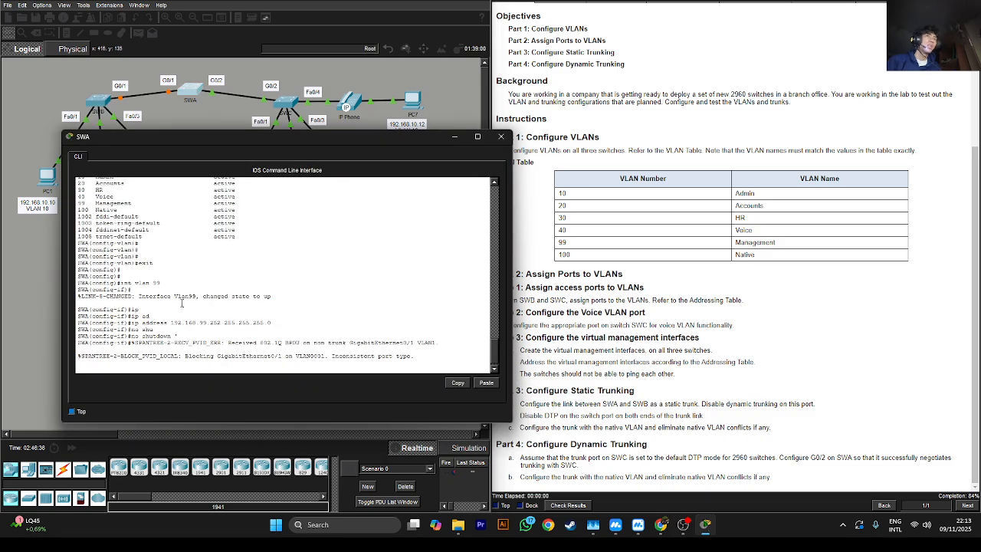
pyautogui.press('Return')
pyautogui.press('Return')
pyautogui.press('Return')
pyautogui.press('Return')
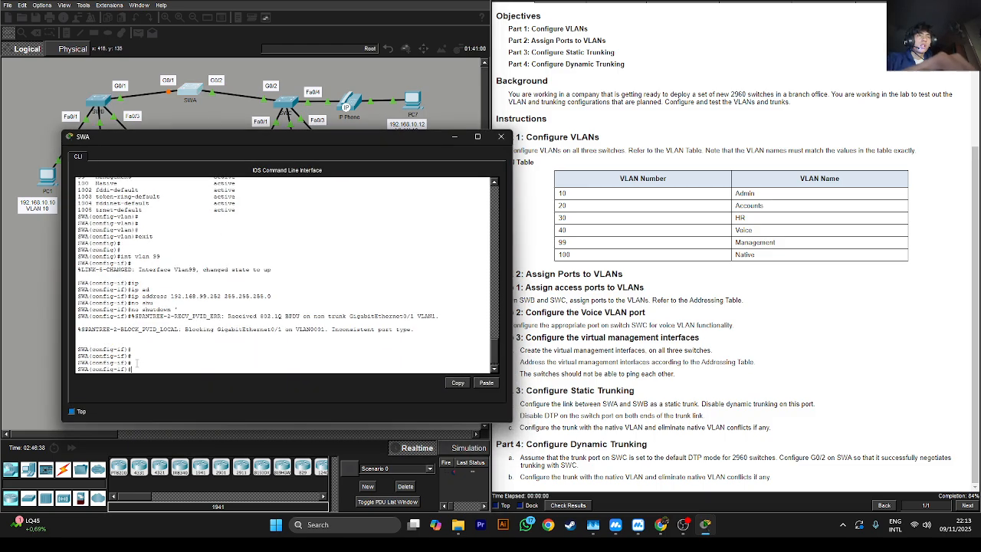
pyautogui.write('int')
pyautogui.press('BackSpace')
pyautogui.press('BackSpace')
pyautogui.press('BackSpace')
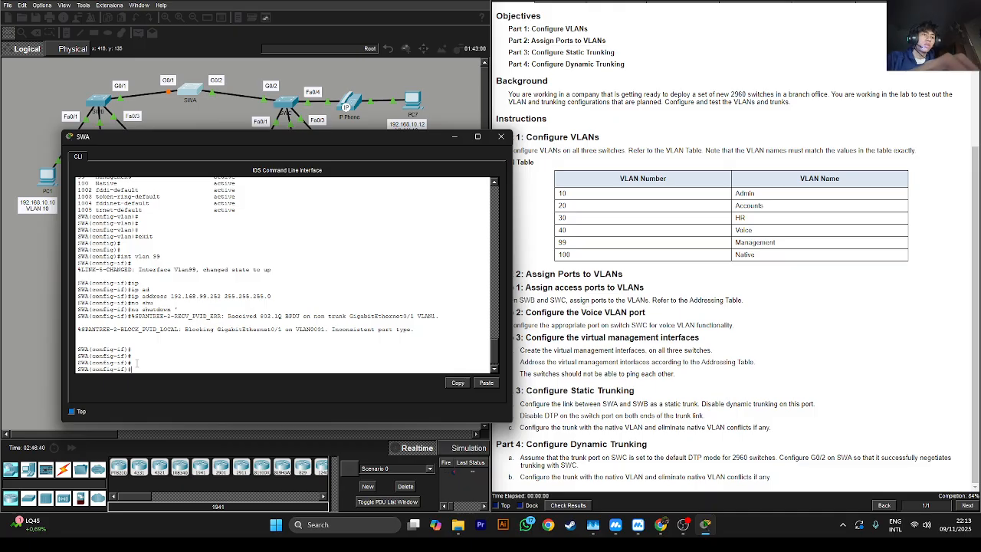
pyautogui.write('exit')
pyautogui.press('Return')
pyautogui.press('Return')
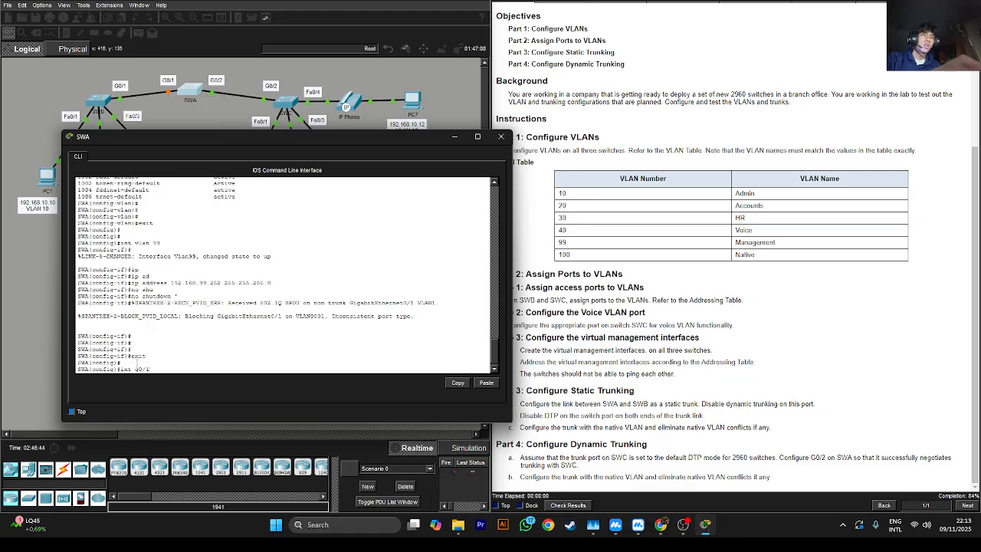
pyautogui.write('int g0/1')
pyautogui.press('Return')
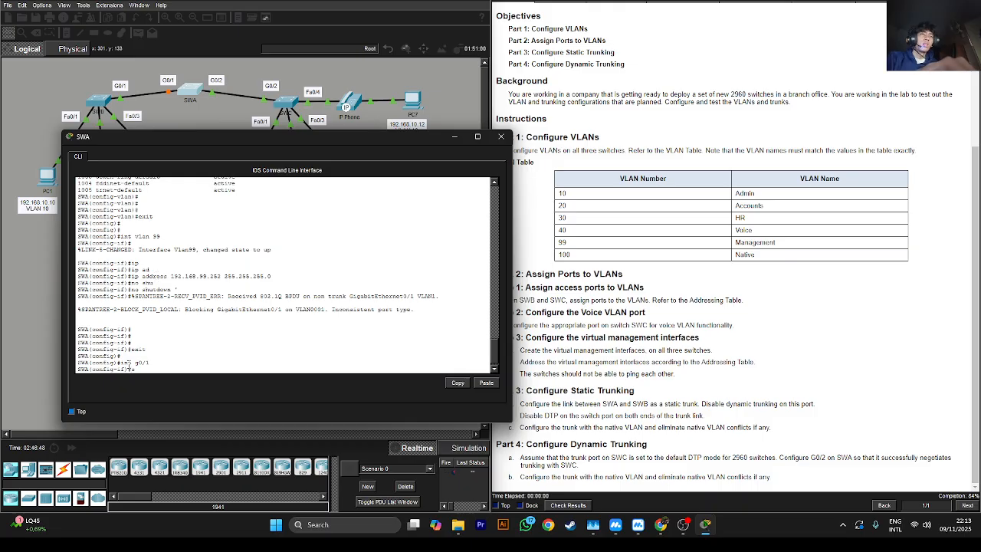
# - Set SWA's G0/1 port to static trunk mode with switchport mode trunk
pyautogui.write('sw')
pyautogui.press('Tab')
pyautogui.write('mode')
pyautogui.press('Tab')
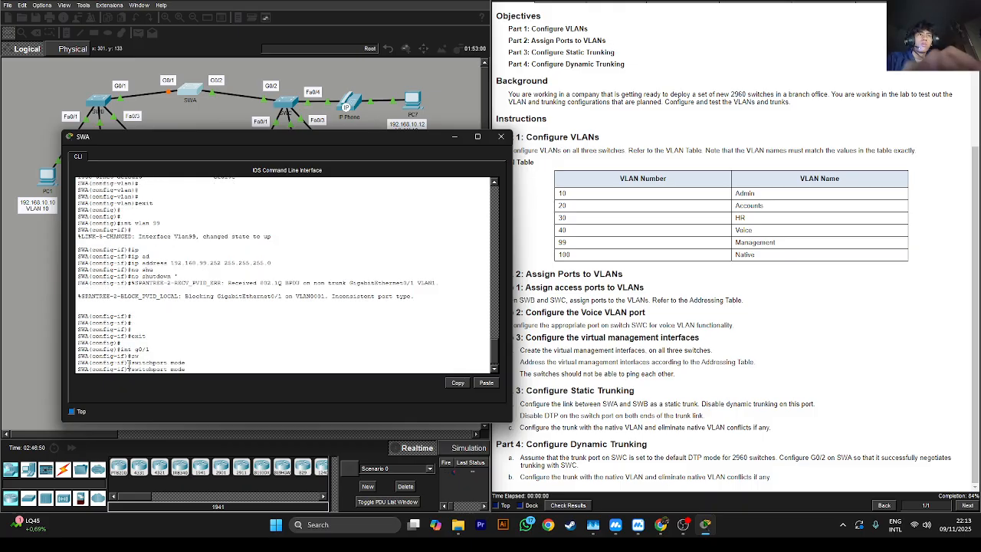
pyautogui.write('tr')
pyautogui.press('Tab')
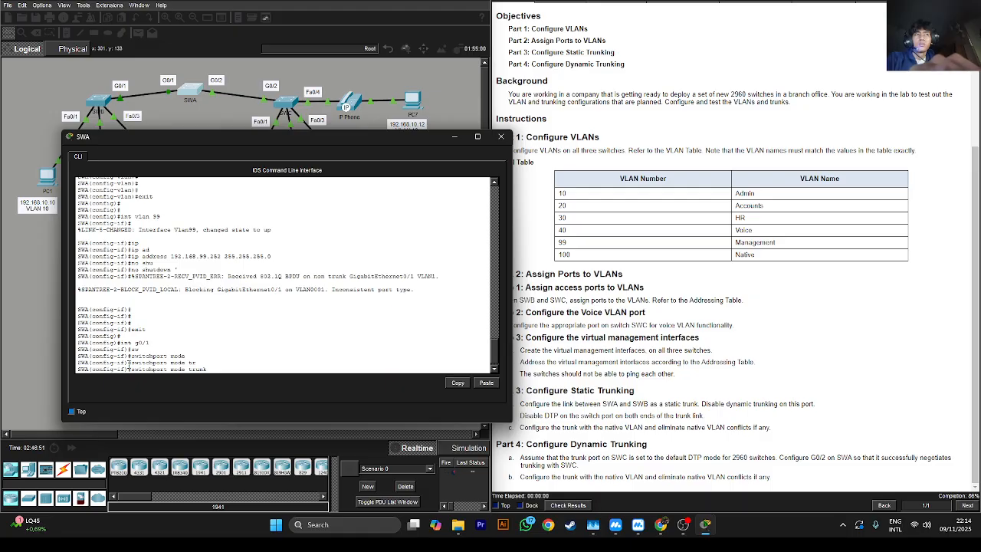
pyautogui.press('Return')
# - Disable DTP on SWA's G0/1 port with switchport nonegotiate
pyautogui.write('sw')
pyautogui.press('Tab')
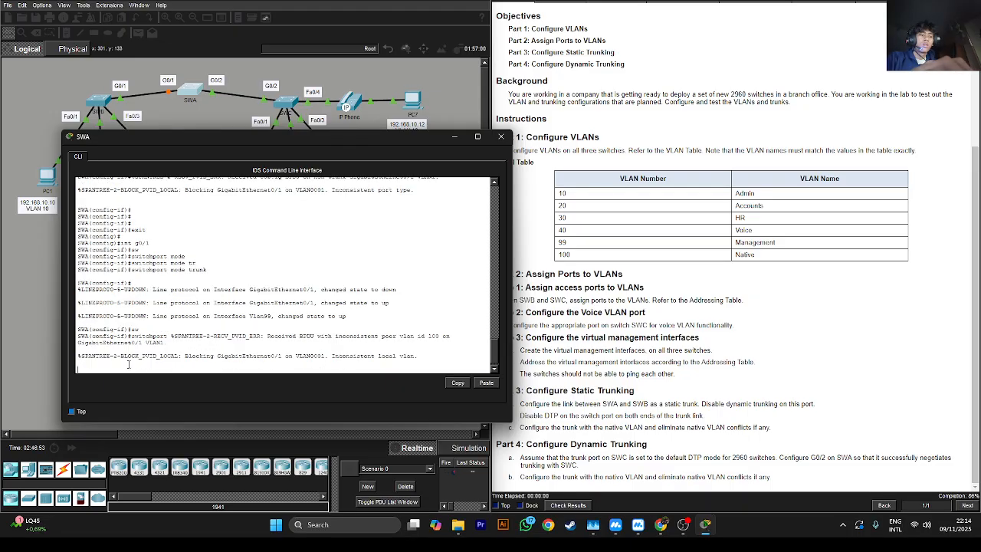
pyautogui.press('Return')
pyautogui.press('Return')
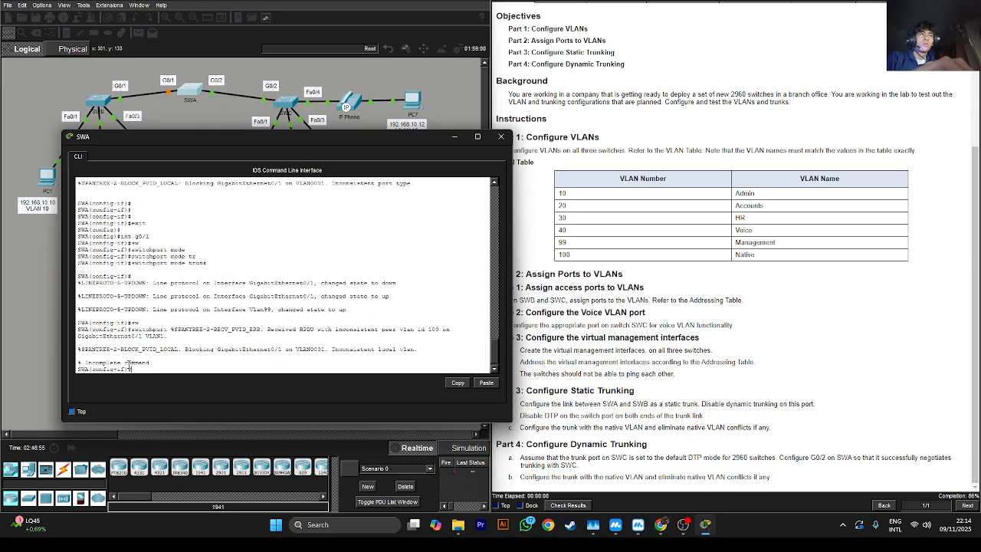
pyautogui.write('sw')
pyautogui.press('Tab')
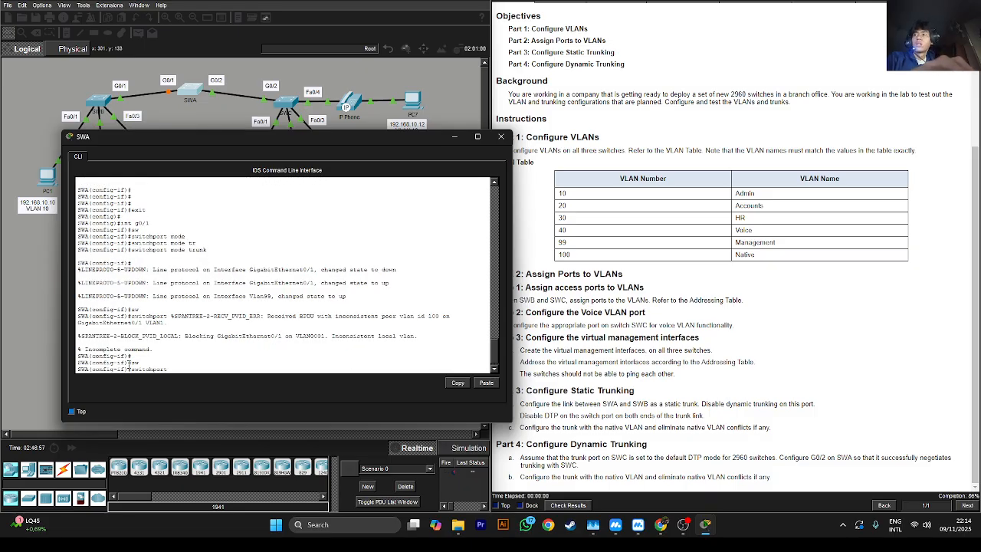
pyautogui.write('no')
pyautogui.press('Tab')
pyautogui.press('Return')
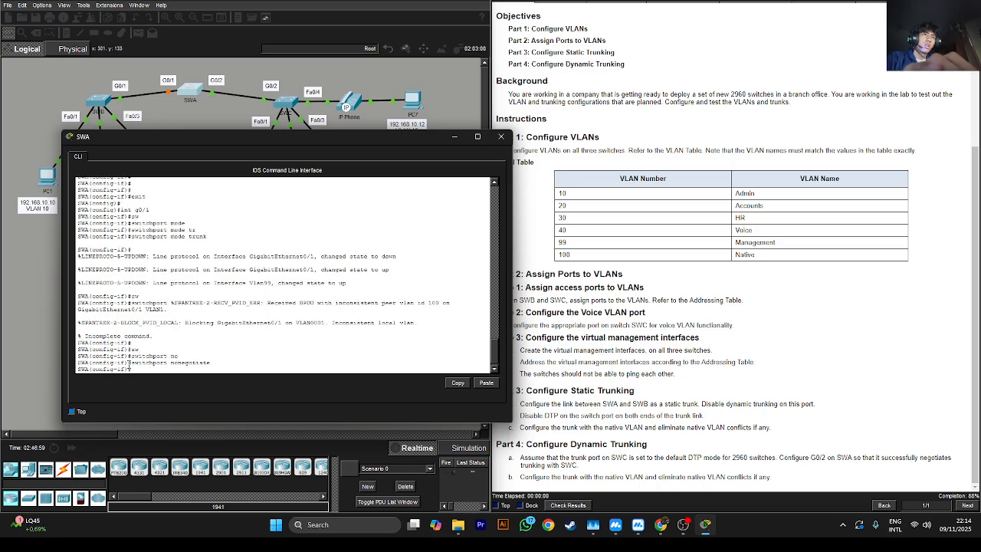
# - Set VLAN 100 as the native VLAN on SWA's G0/1 trunk with switchport trunk native vlan 100
pyautogui.write('s')
pyautogui.press('Tab')
pyautogui.write('w')
pyautogui.press('Tab')
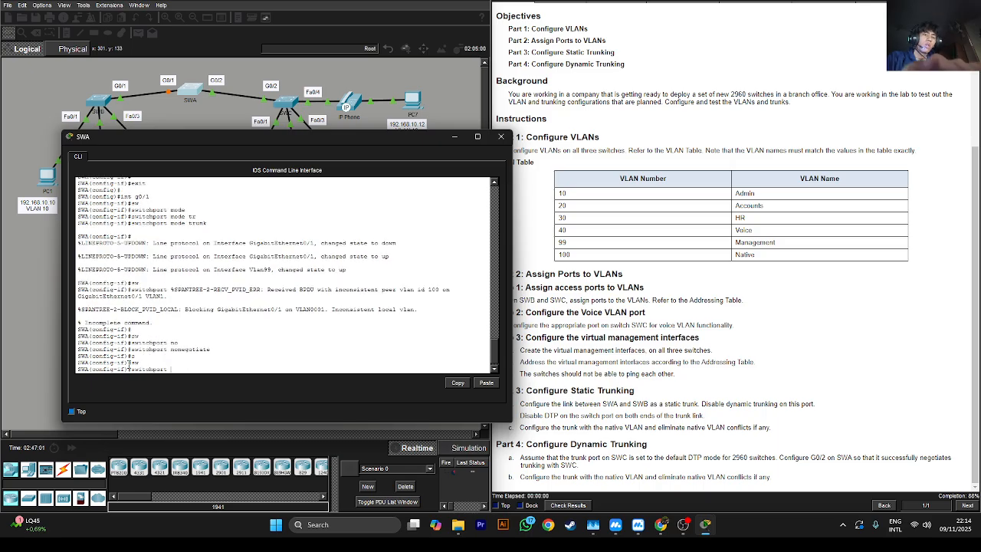
pyautogui.write('tr')
pyautogui.press('Tab')
pyautogui.write('na')
pyautogui.press('Tab')
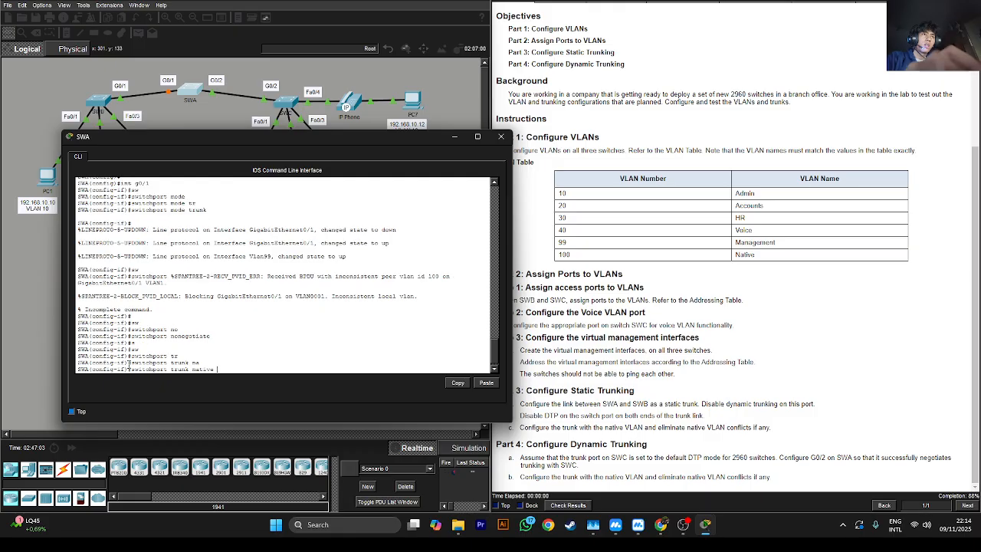
pyautogui.write('vlan 100')
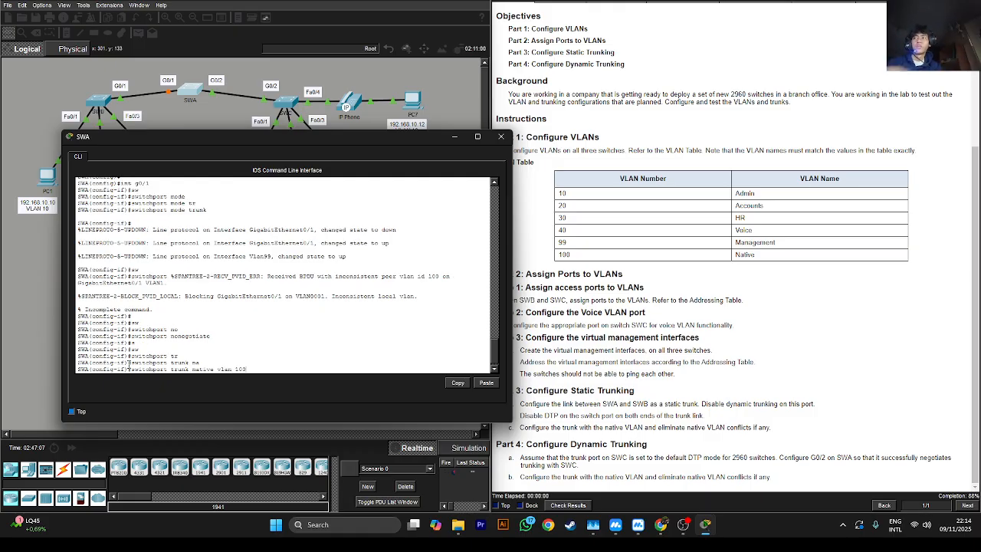
pyautogui.press('Return')
pyautogui.press('Up')
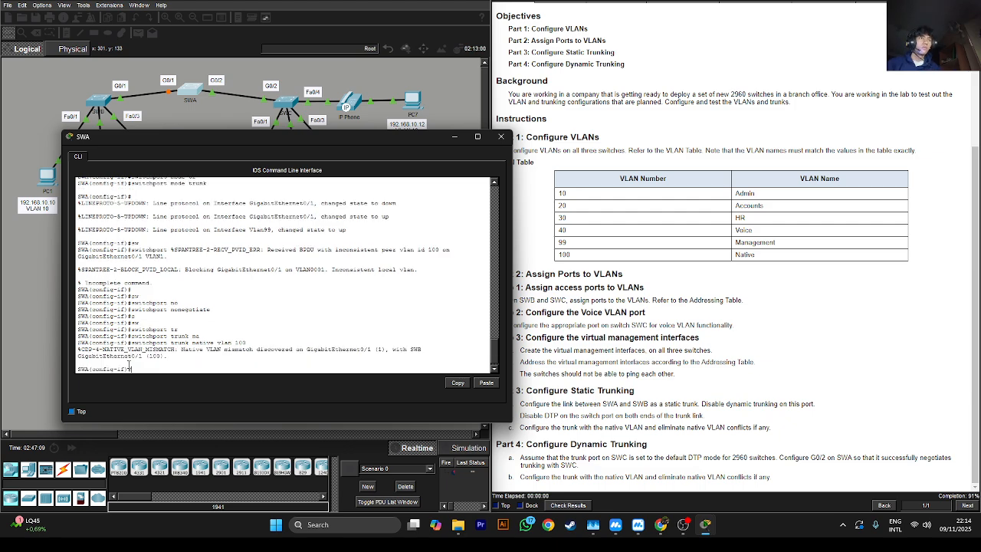
pyautogui.press('Return')
pyautogui.press('Up')
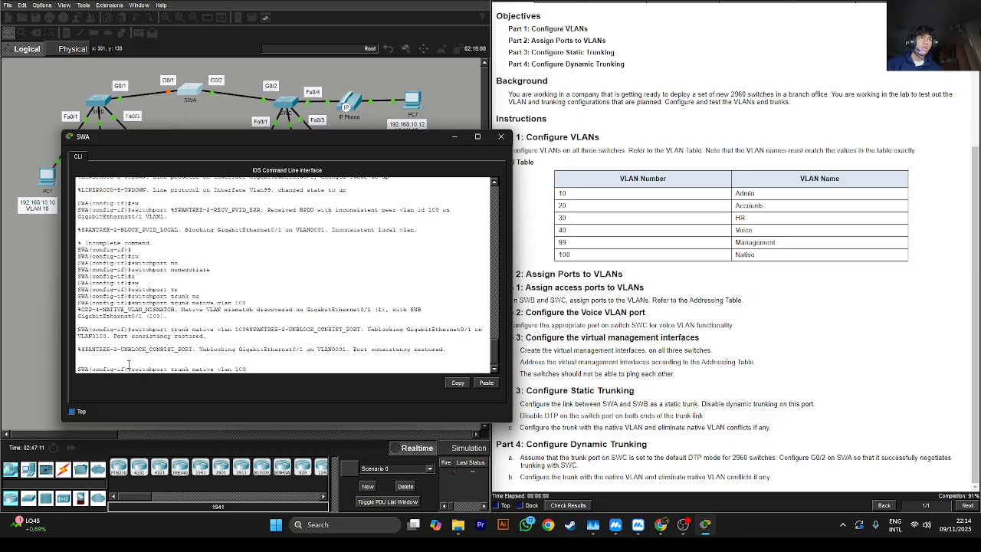
pyautogui.press('Return')
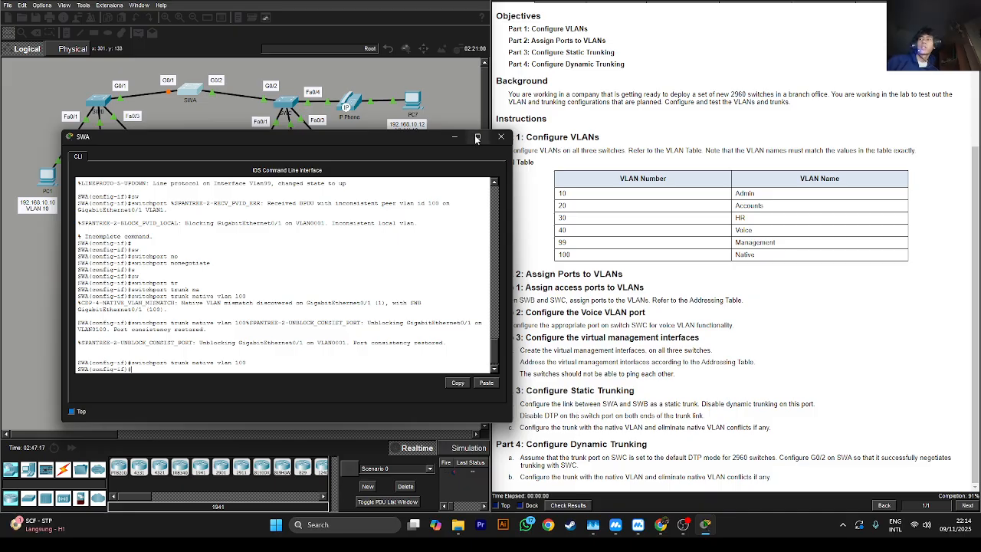
# - Review the DTP mode instruction in Part 4 and enter interface g0/2 configuration on SWA
pyautogui.moveTo(476, 138)
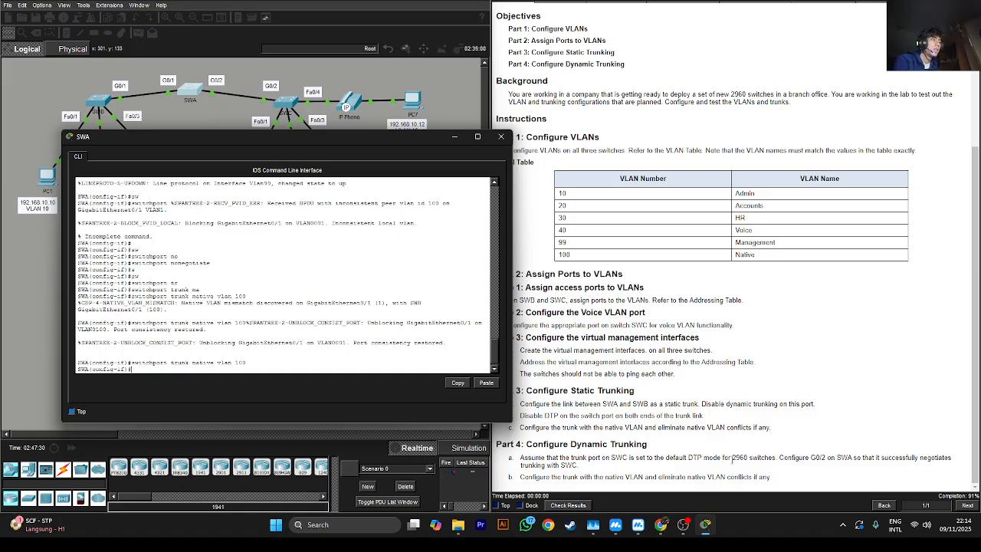
pyautogui.moveTo(686, 457); pyautogui.dragTo(723, 455)
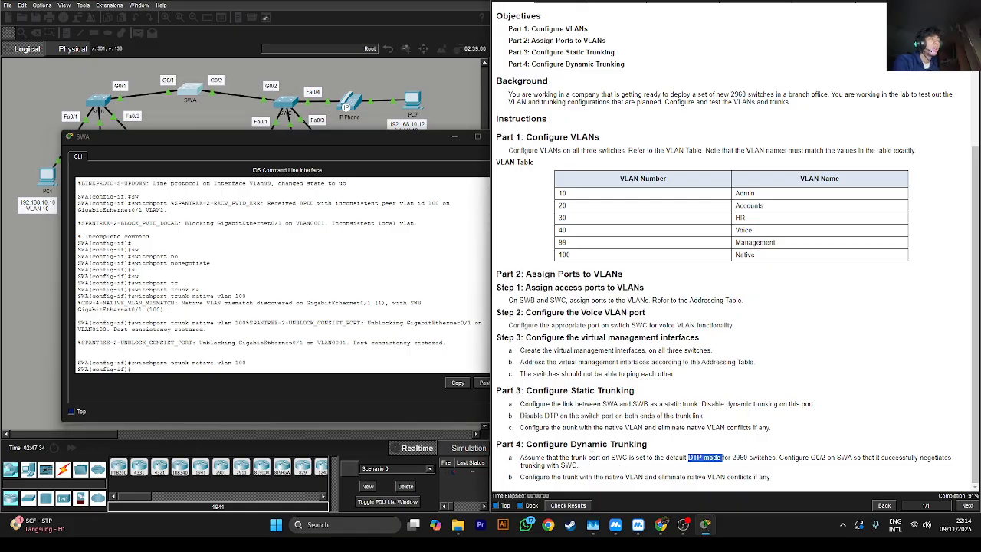
pyautogui.click(684, 457)
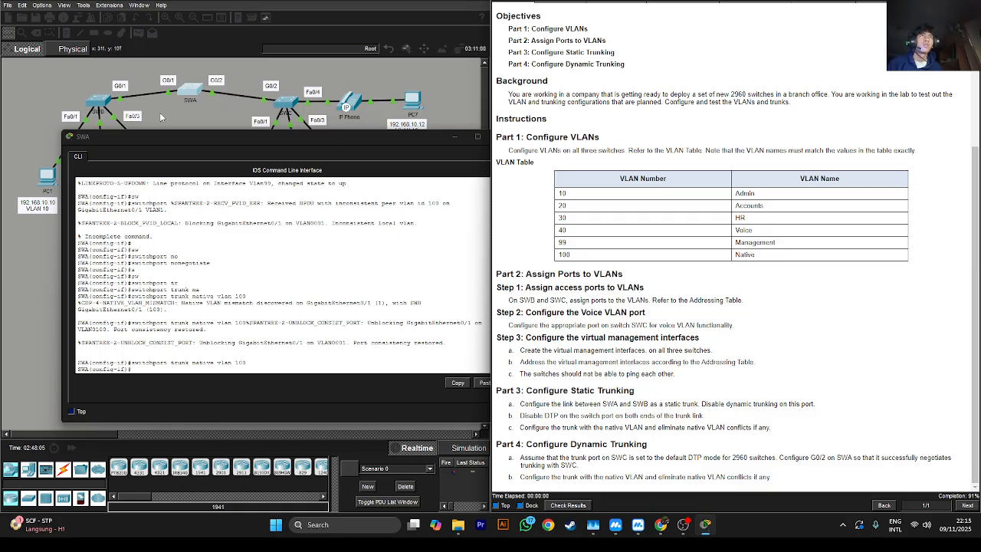
pyautogui.moveTo(212, 138); pyautogui.dragTo(159, 106)
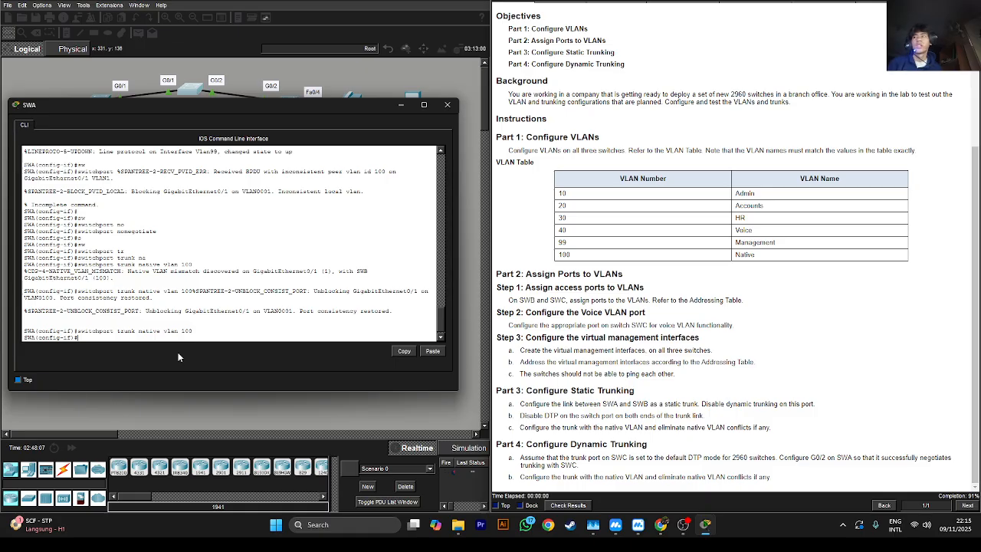
pyautogui.write('int g')
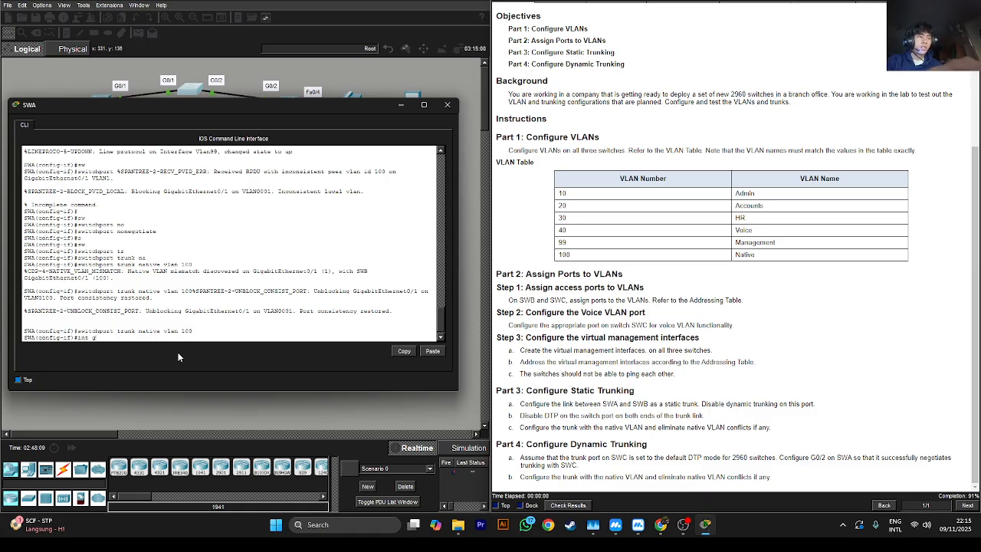
pyautogui.write('0/2')
pyautogui.press('Return')
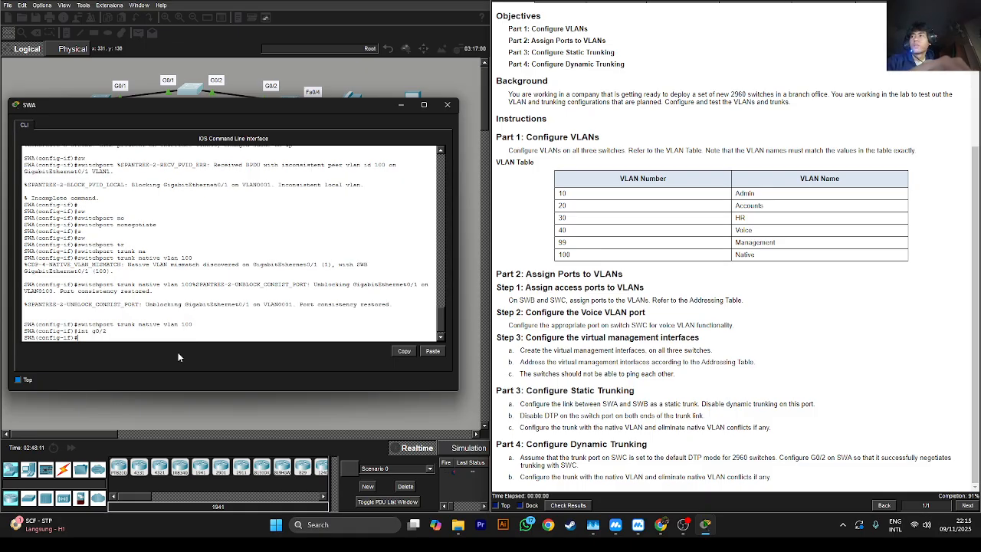
# - Set SWA's G0/2 port to negotiate trunking with switchport mode dynamic desirable
pyautogui.write('sw')
pyautogui.press('Tab')
pyautogui.write('mode')
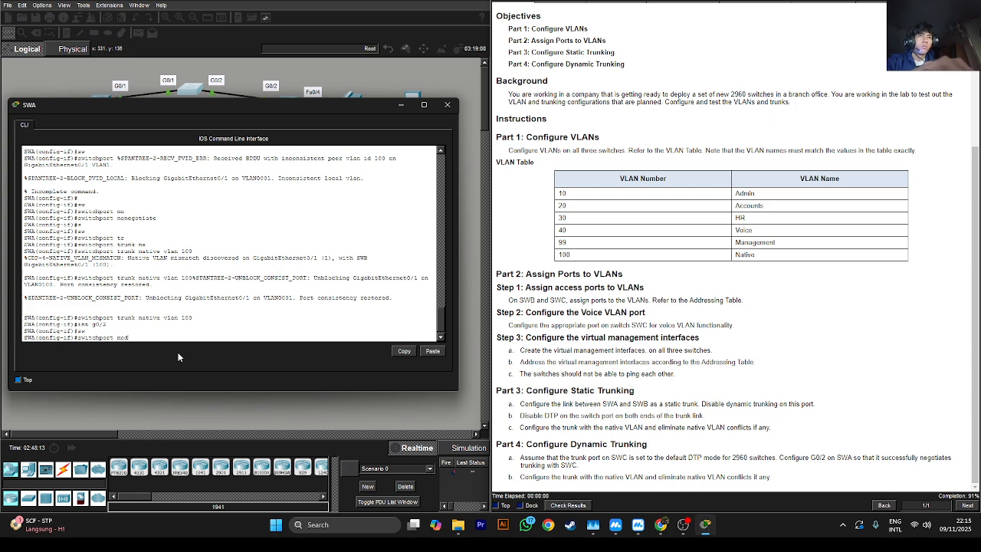
pyautogui.press('Tab')
pyautogui.write('dy')
pyautogui.press('Tab')
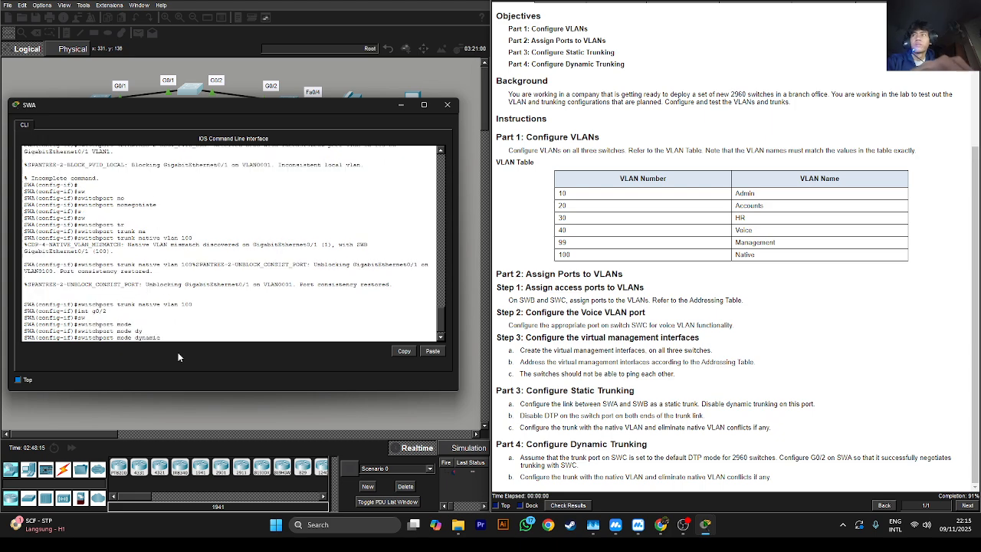
pyautogui.write('dde')
pyautogui.press('Tab')
pyautogui.press('BackSpace')
pyautogui.press('BackSpace')
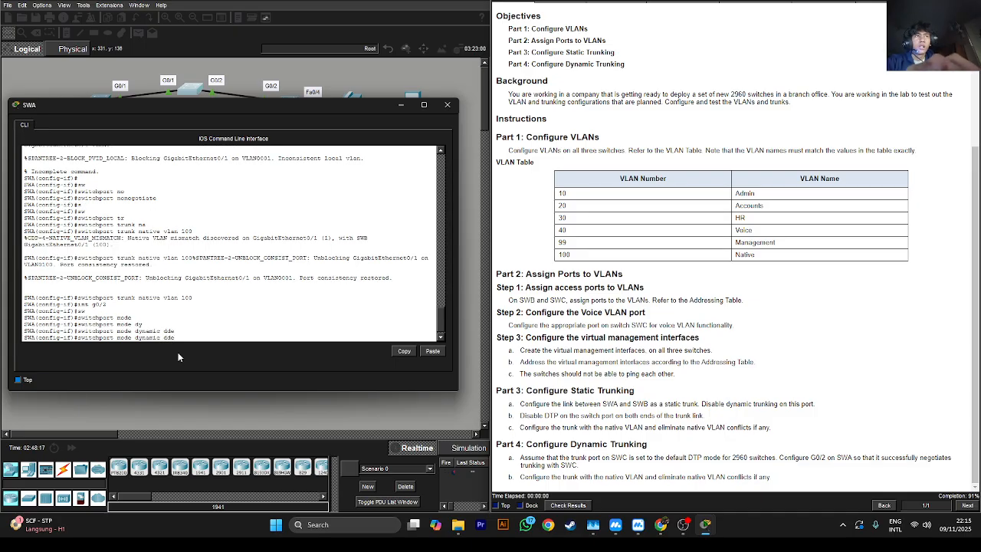
pyautogui.write('e')
pyautogui.press('Tab')
pyautogui.press('Return')
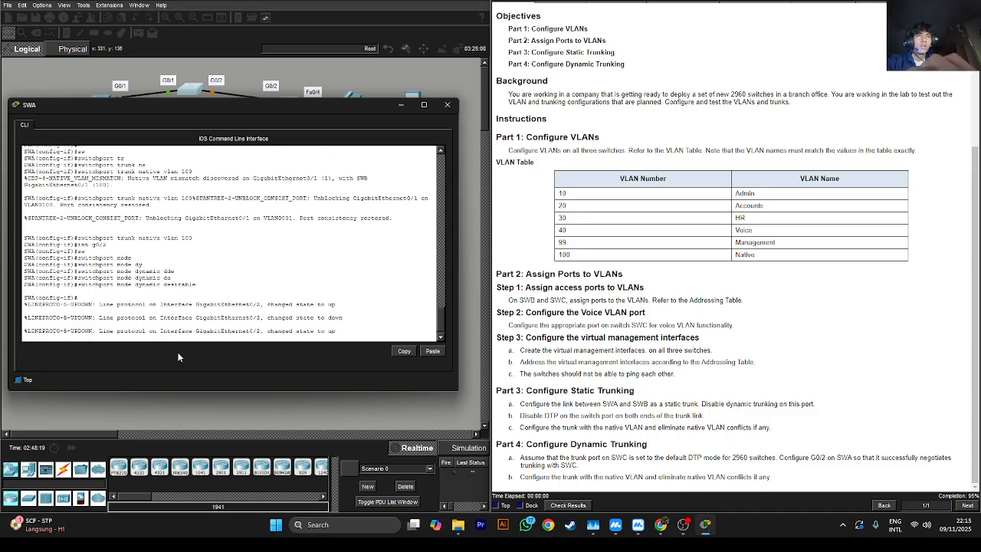
# - Minimize the SWA window, open SWC's command line and enter interface g0/2 configuration
pyautogui.click(400, 105)
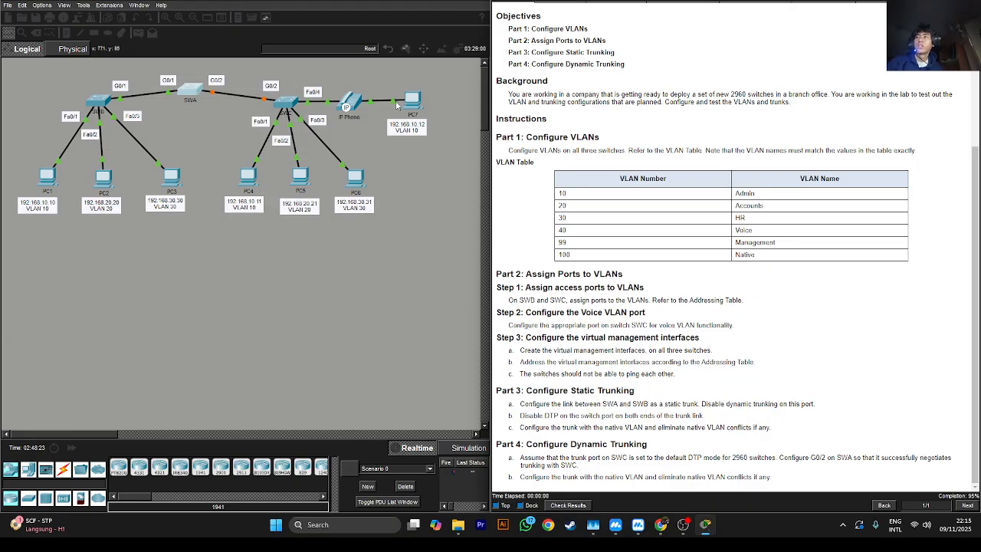
pyautogui.click(286, 106)
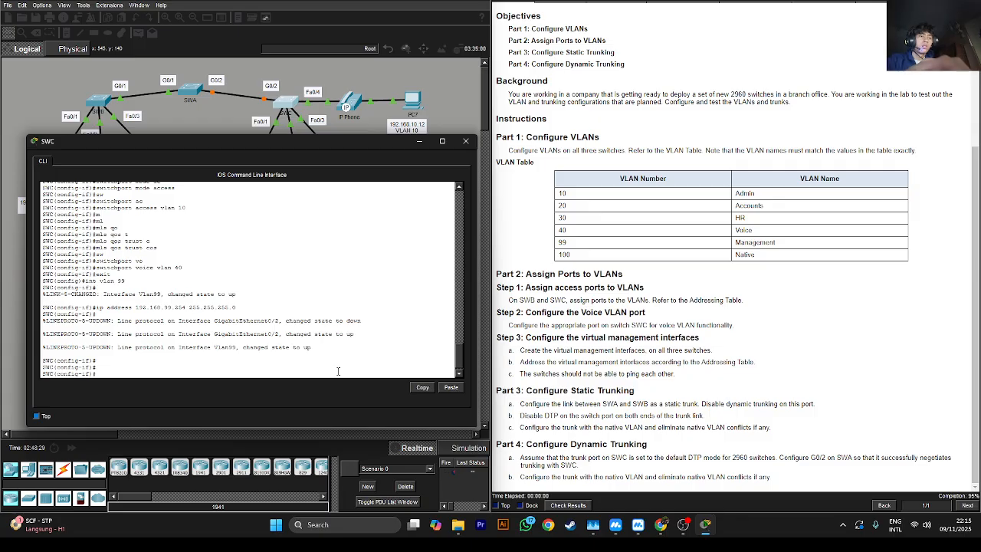
pyautogui.write('int g')
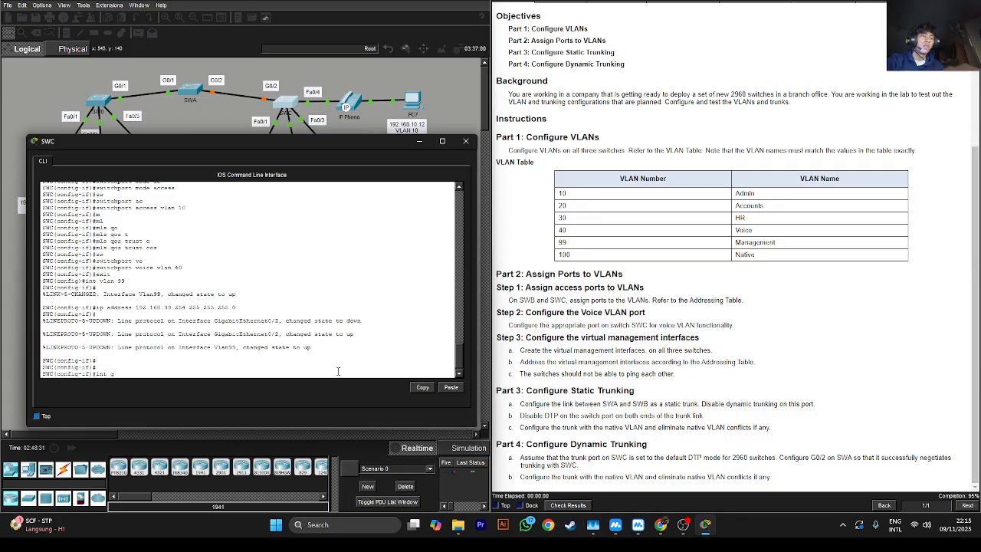
pyautogui.write('0/2')
pyautogui.press('Return')
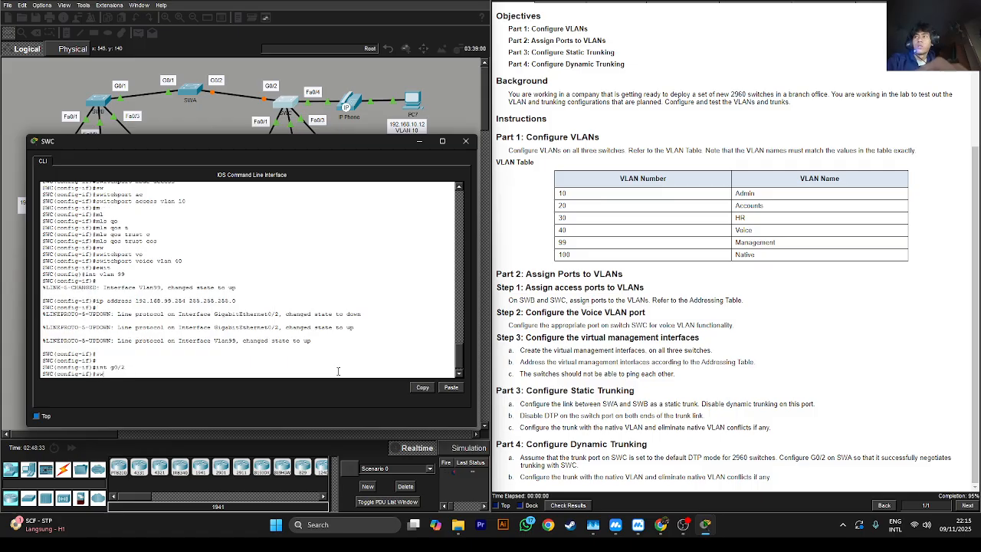
# - Set SWC's G0/2 port to trunk mode with switchport mode trunk
pyautogui.write('sw')
pyautogui.press('Tab')
pyautogui.write('mo')
pyautogui.press('Tab')
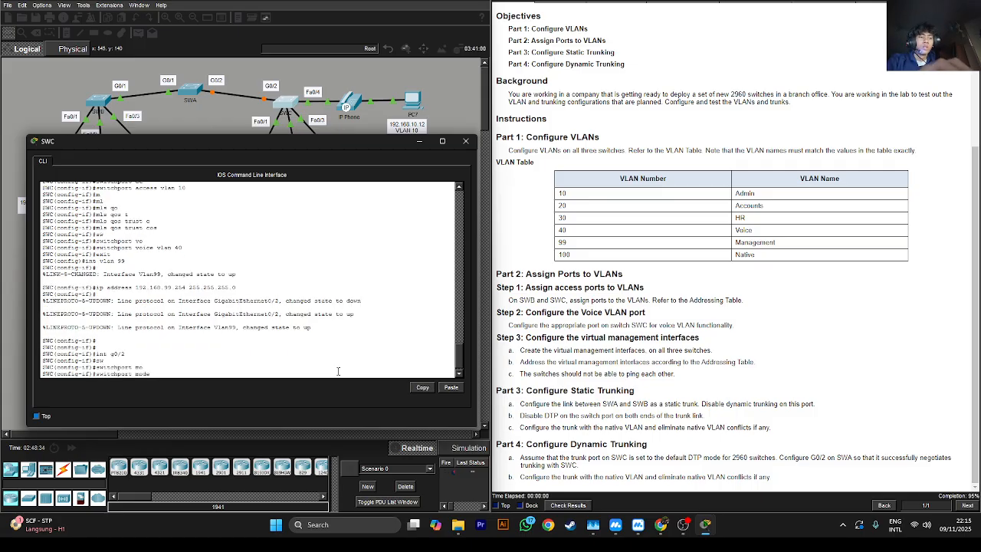
pyautogui.write('tr')
pyautogui.press('Tab')
pyautogui.press('Return')
# - Set VLAN 100 as the native VLAN on SWC's G0/2 trunk with switchport trunk native vlan 100
pyautogui.write('s')
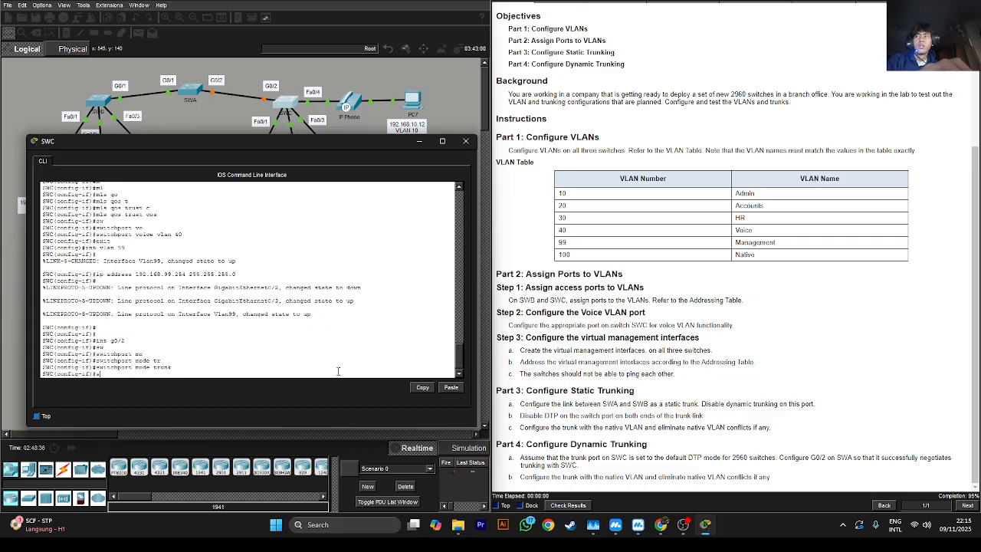
pyautogui.write('w')
pyautogui.press('Tab')
pyautogui.write('t')
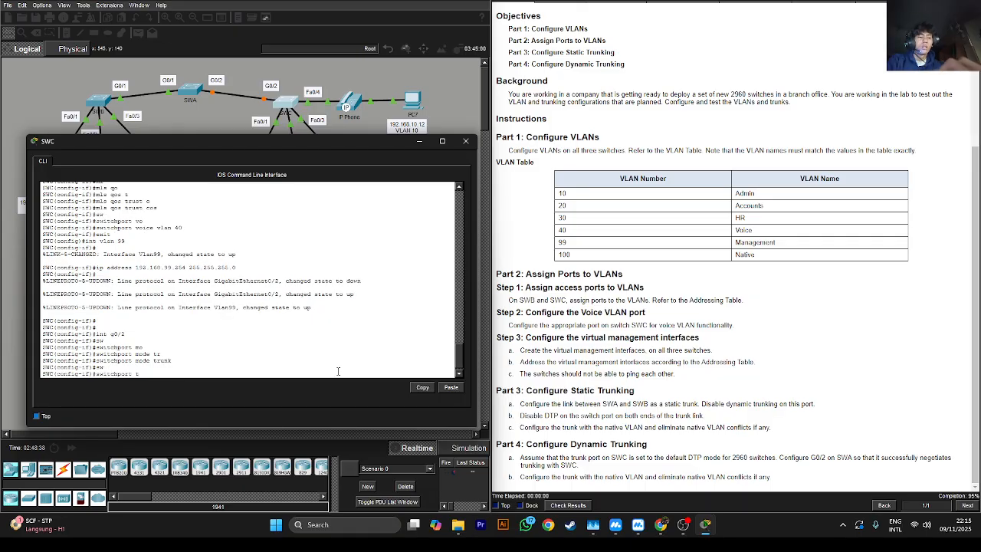
pyautogui.write('r')
pyautogui.press('Tab')
pyautogui.write('na')
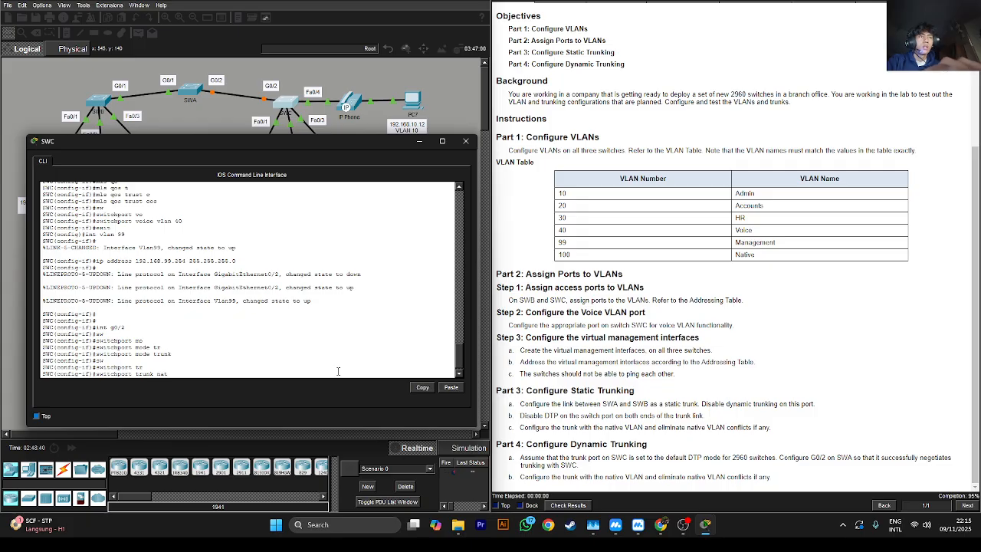
pyautogui.write('t')
pyautogui.press('Tab')
pyautogui.write('vlan 1')
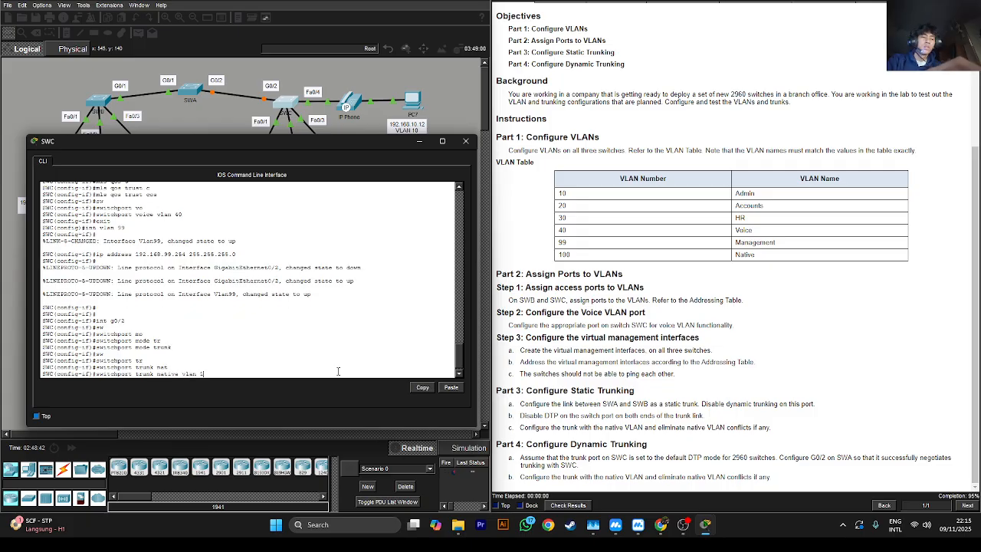
pyautogui.write('99')
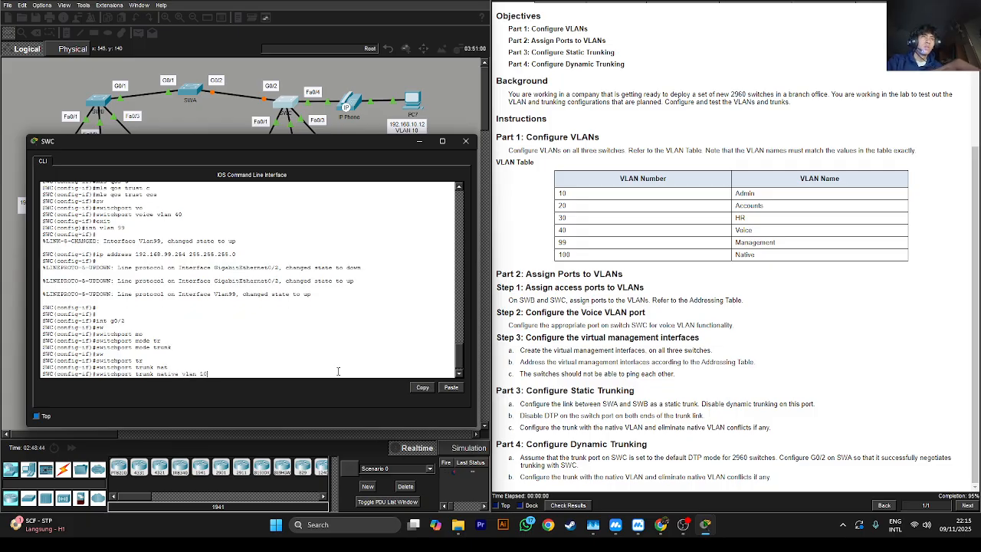
pyautogui.press('Return')
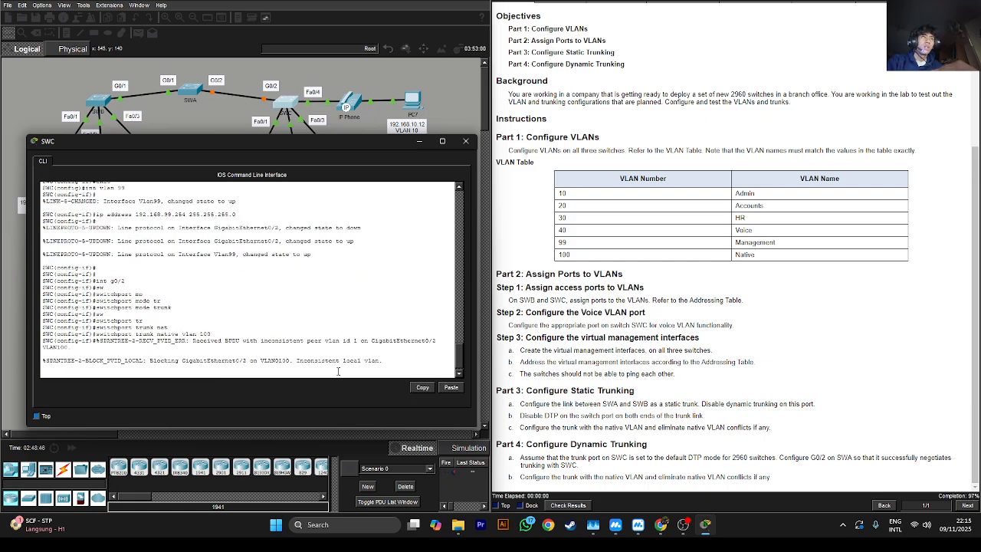
pyautogui.press('Return')
pyautogui.press('Return')
pyautogui.press('Return')
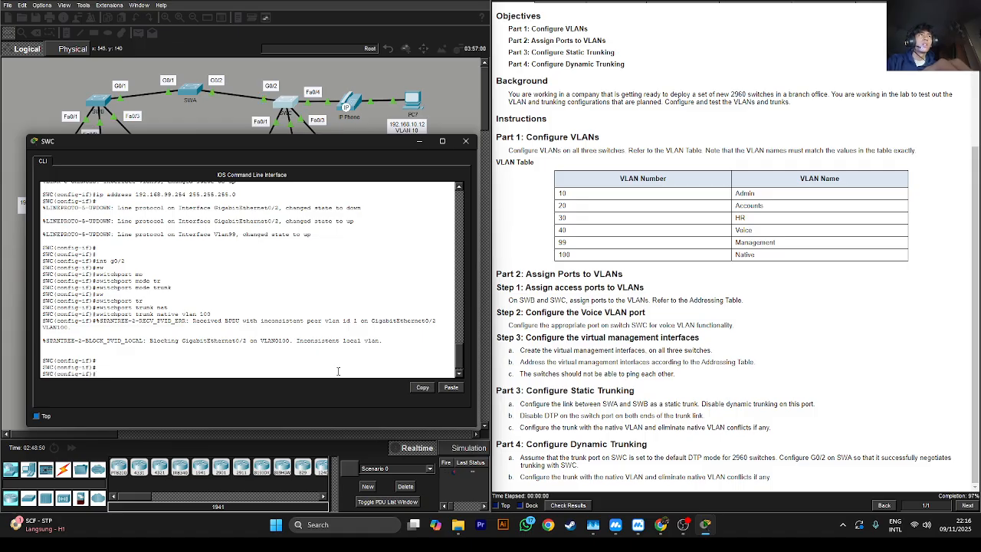
# - Minimize the SWC window and check the activity results for the lab
pyautogui.click(631, 441)
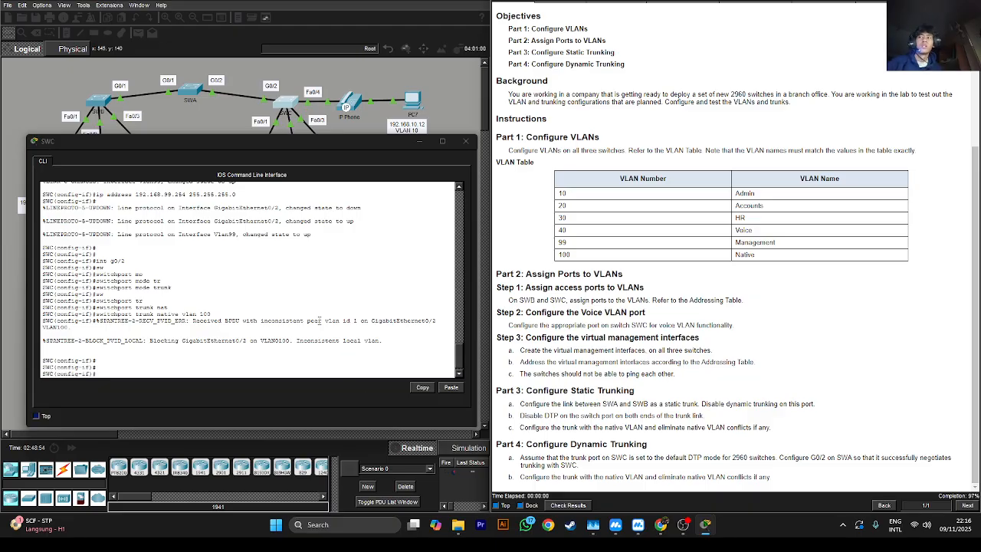
pyautogui.click(418, 141)
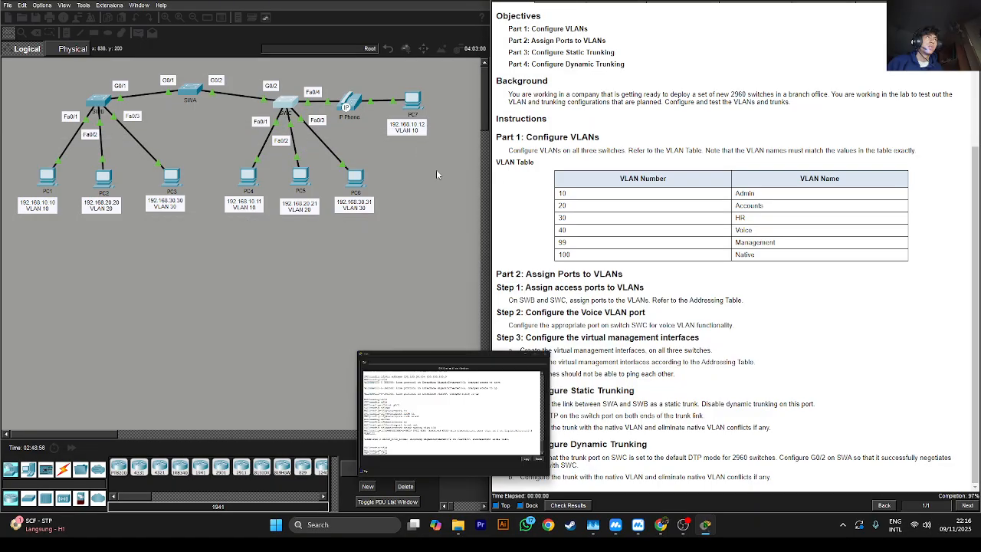
pyautogui.click(567, 505)
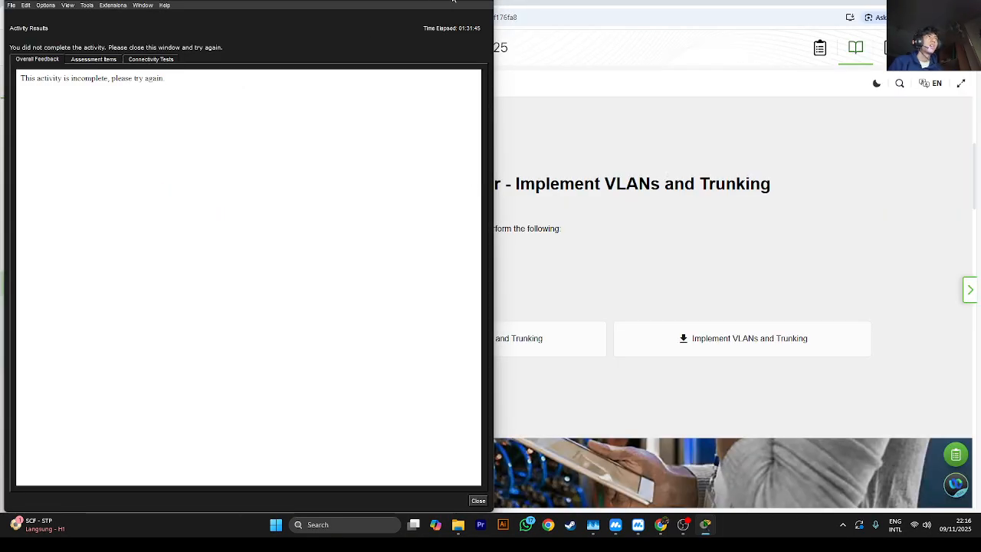
# - Maximize the activity results and examine the assessment items for anything marked incorrect
pyautogui.doubleClick(453, 2)
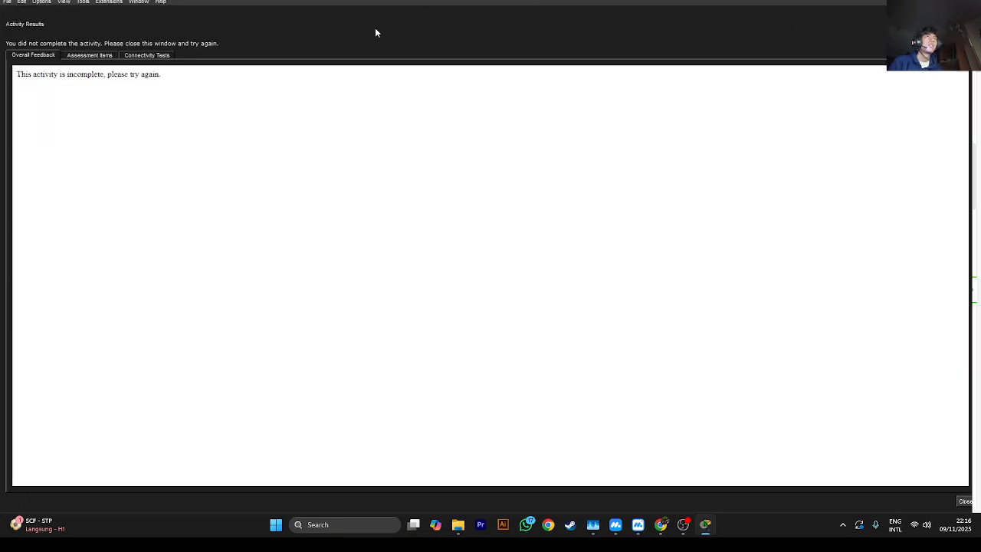
pyautogui.click(111, 56)
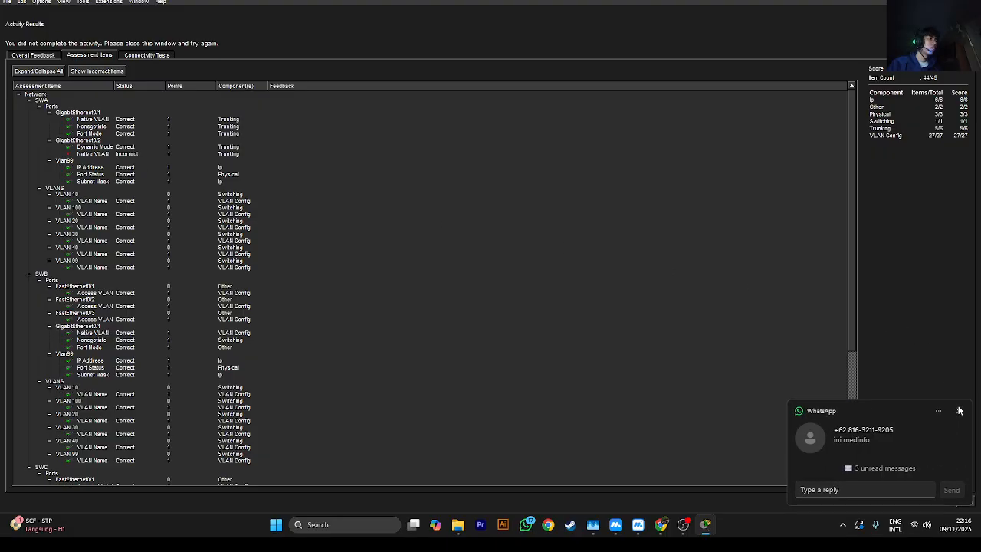
pyautogui.click(959, 411)
# - Bring up SWA's command line beside the assessment list and enter interface g0/2 configuration
pyautogui.moveTo(706, 524)
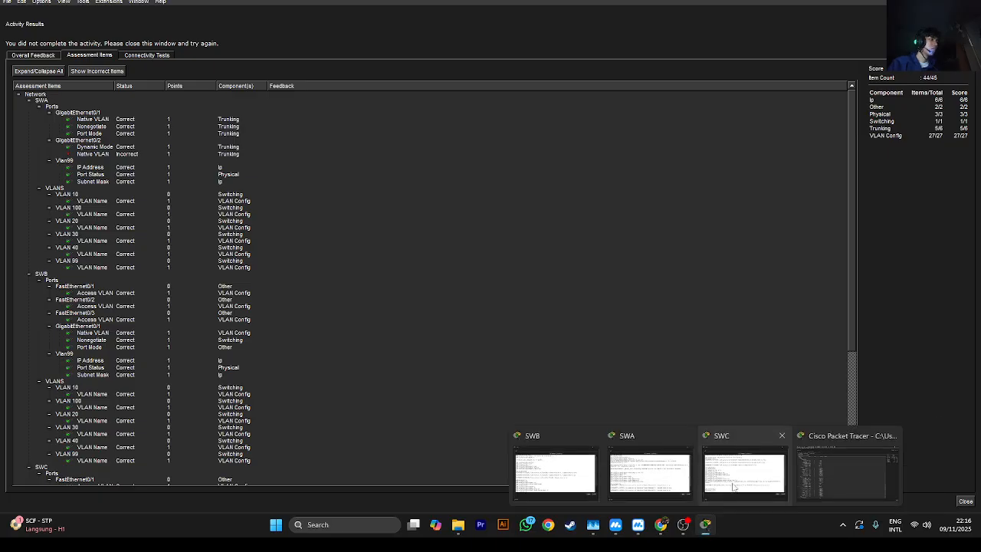
pyautogui.click(649, 471)
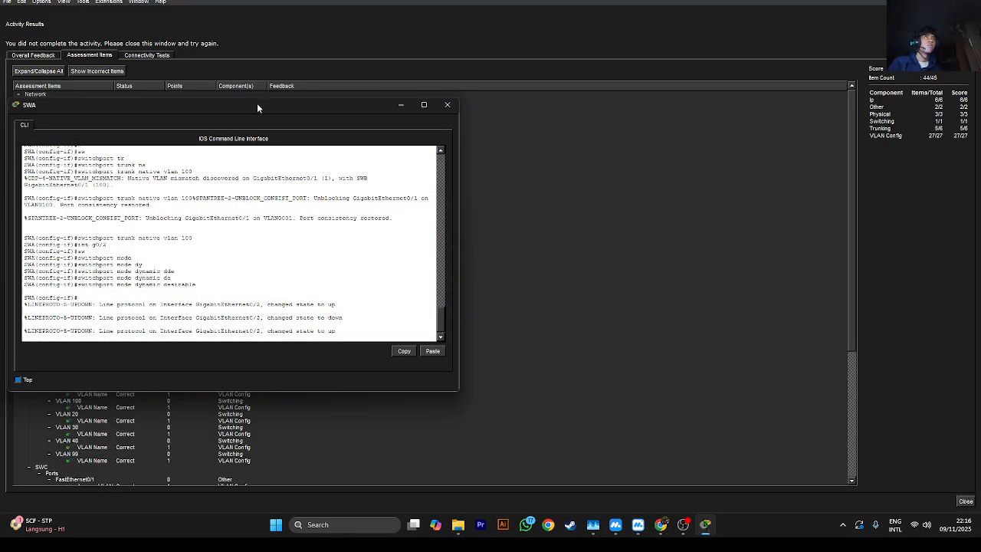
pyautogui.moveTo(257, 103); pyautogui.dragTo(505, 104)
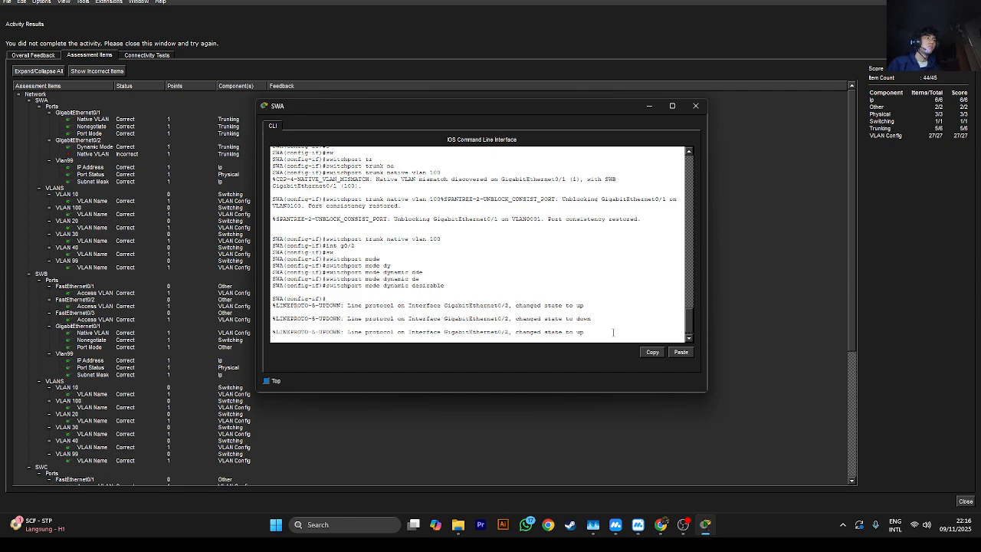
pyautogui.press('Return')
pyautogui.press('Return')
pyautogui.press('Return')
pyautogui.press('Return')
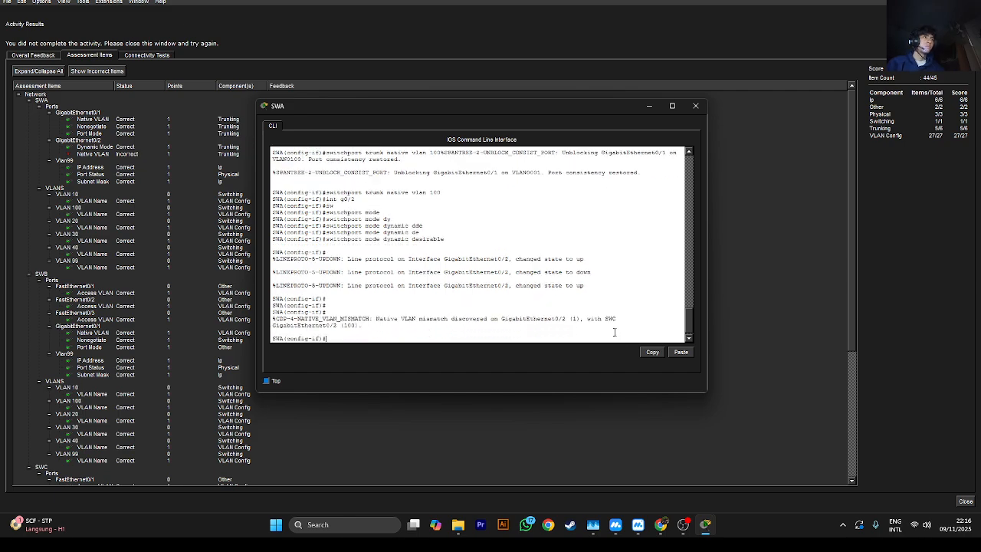
pyautogui.press('Return')
pyautogui.write('int g0/')
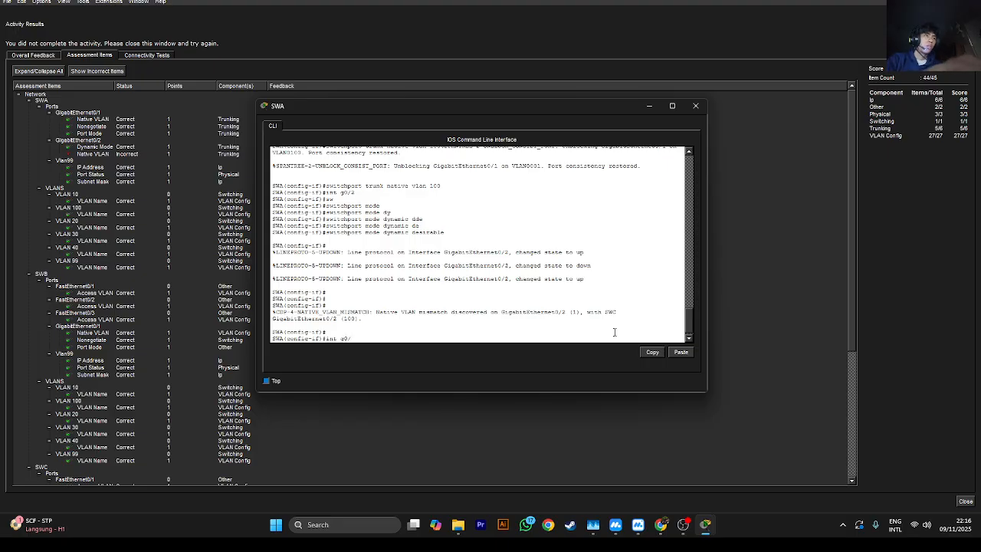
pyautogui.write('2')
pyautogui.press('Return')
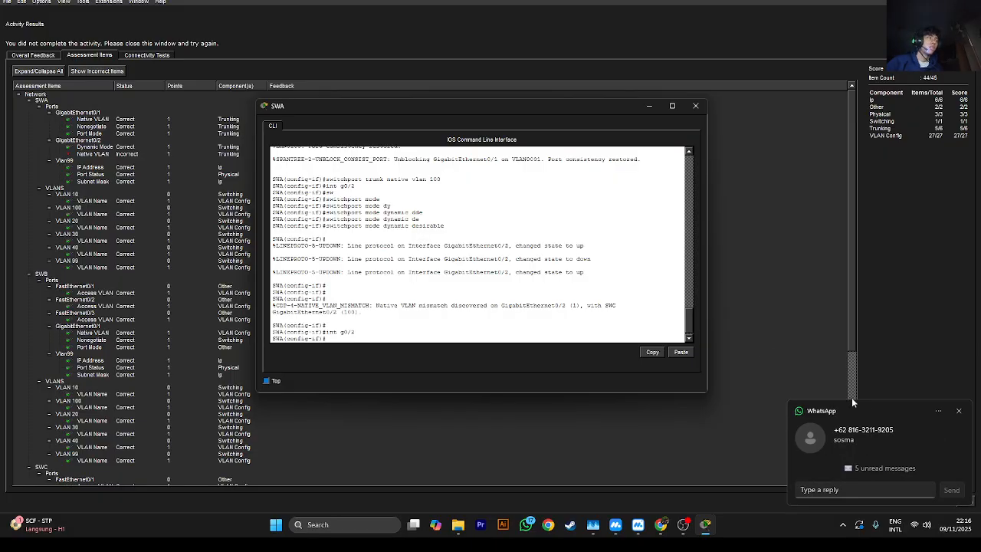
pyautogui.click(957, 411)
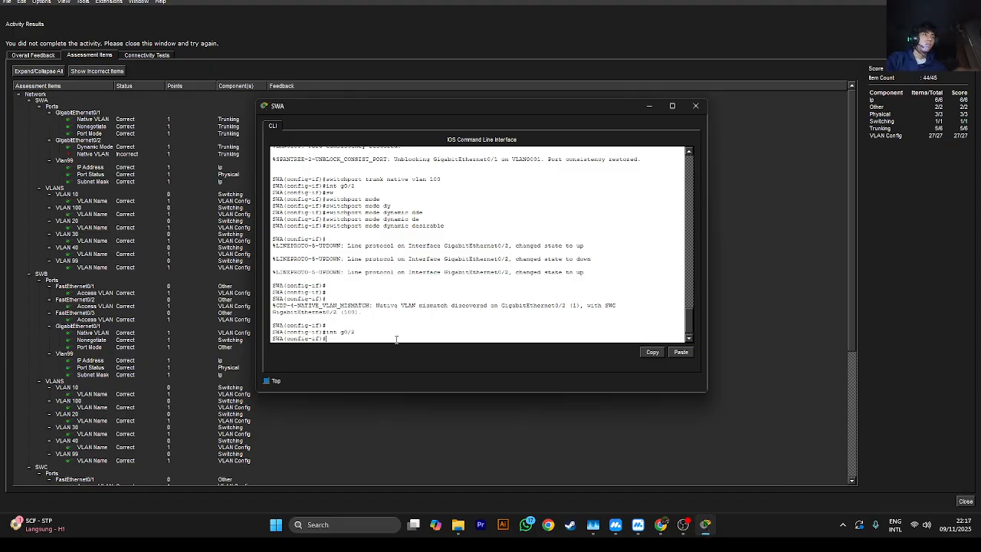
# - Set SWA's G0/2 port to dynamic desirable with switchport mode dynamic desirable
pyautogui.write('sw')
pyautogui.press('Tab')
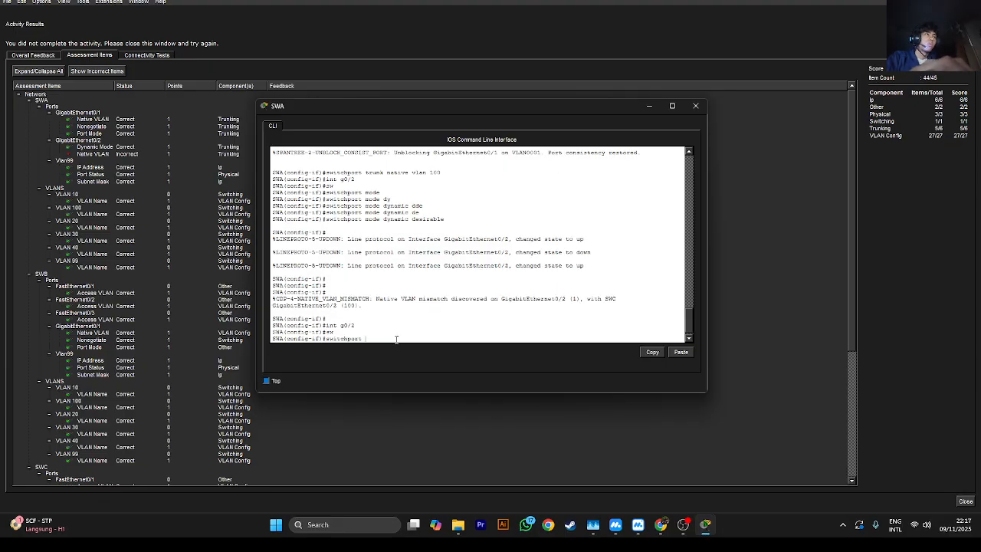
pyautogui.write('mode')
pyautogui.press('Tab')
pyautogui.write('d')
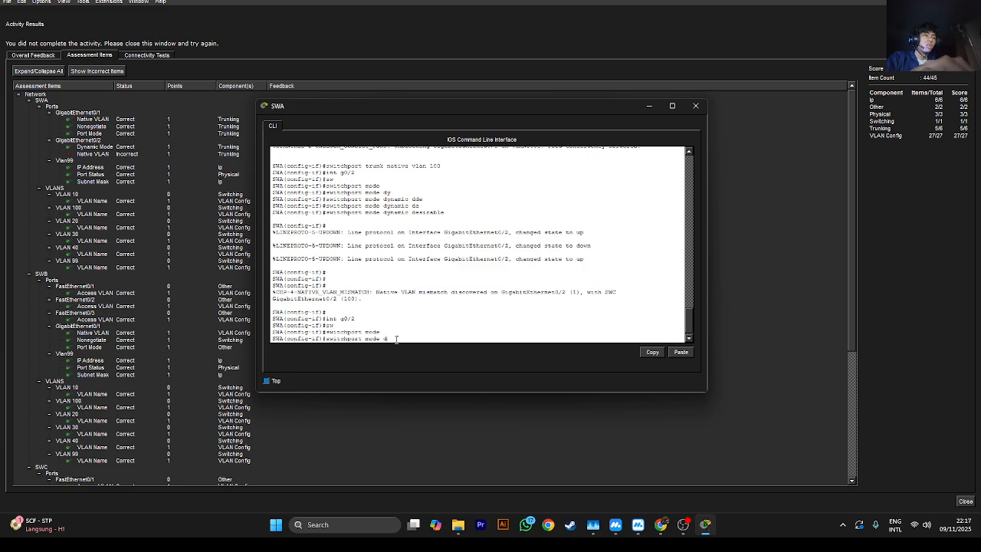
pyautogui.write('y')
pyautogui.press('Tab')
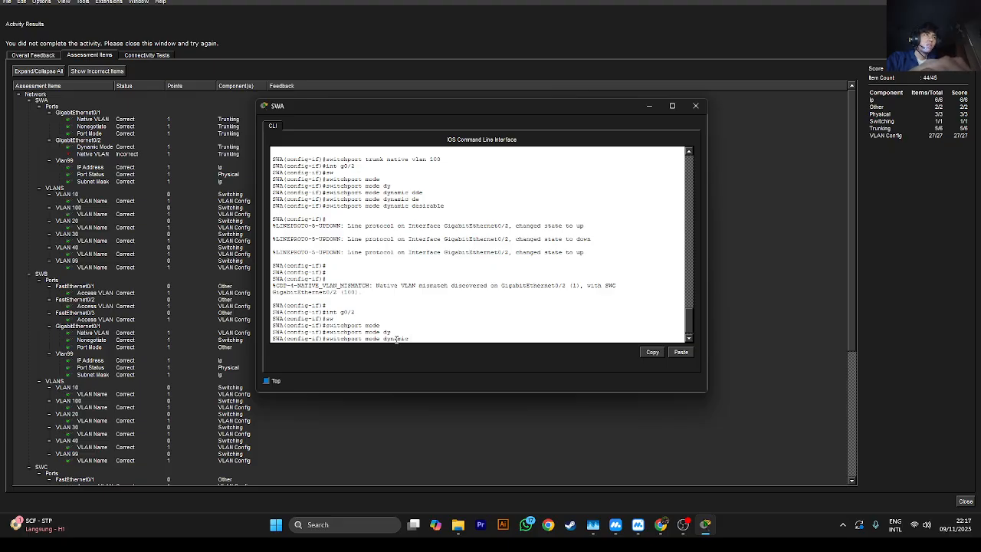
pyautogui.write('de')
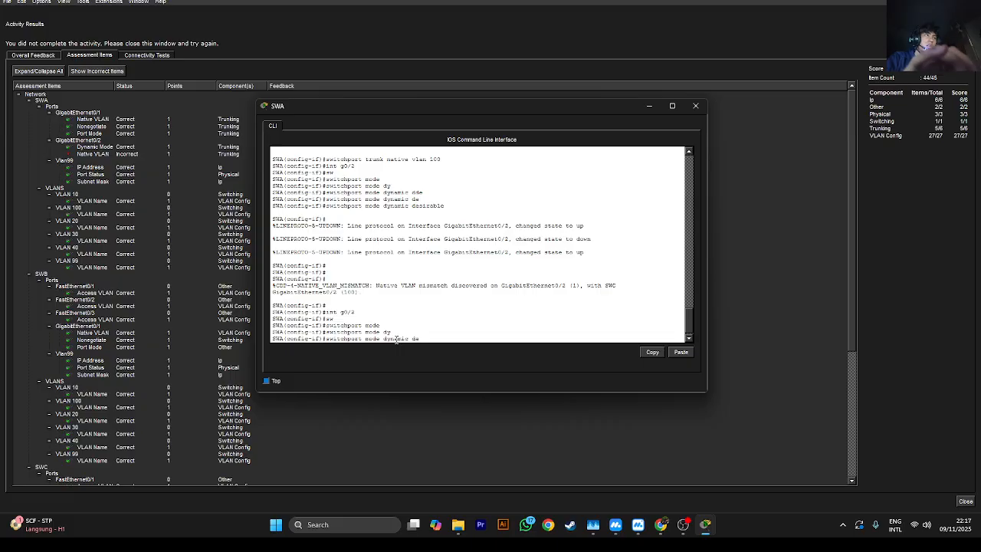
pyautogui.write('s')
pyautogui.press('Tab')
pyautogui.press('Return')
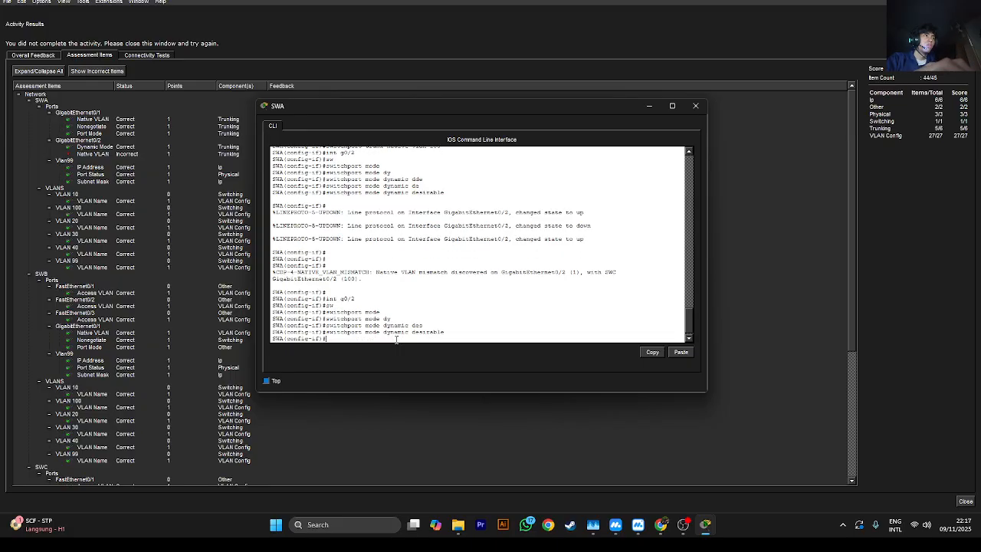
# - Close the activity results and review the lab instructions around the VLAN Table and Part 2
pyautogui.click(966, 502)
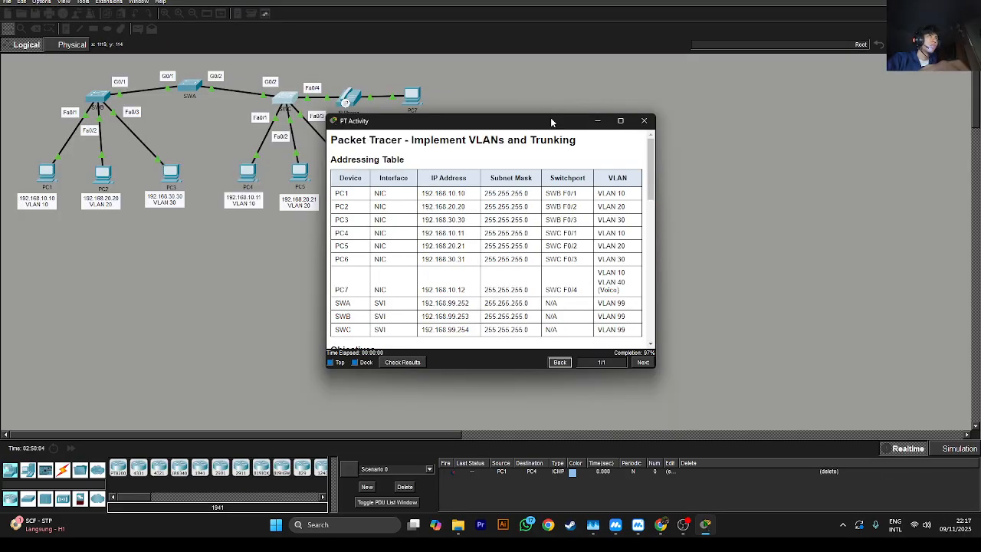
pyautogui.moveTo(551, 118); pyautogui.dragTo(596, 112)
pyautogui.moveTo(695, 182); pyautogui.dragTo(691, 285)
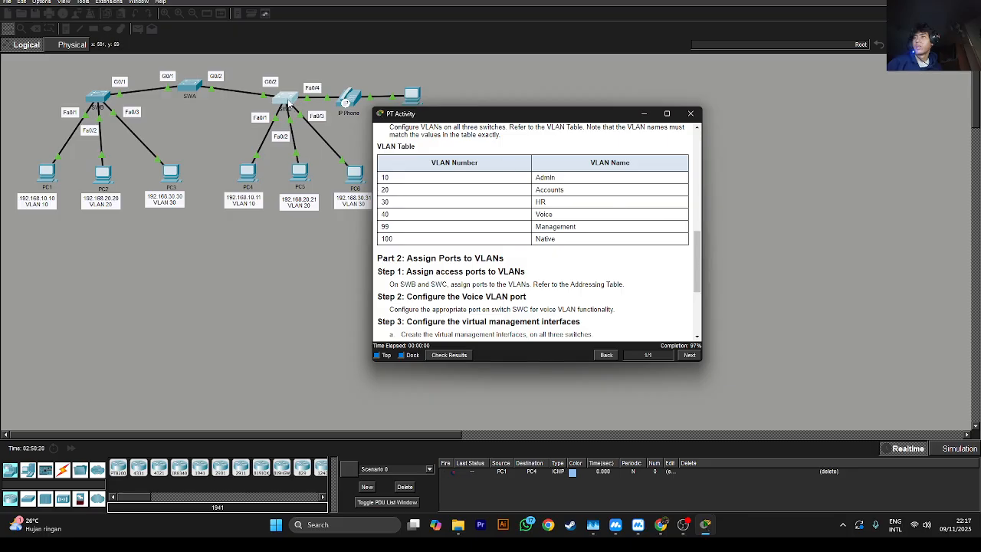
# - Reopen SWA's command line and list its VLANs with do show vlan brief
pyautogui.click(199, 90)
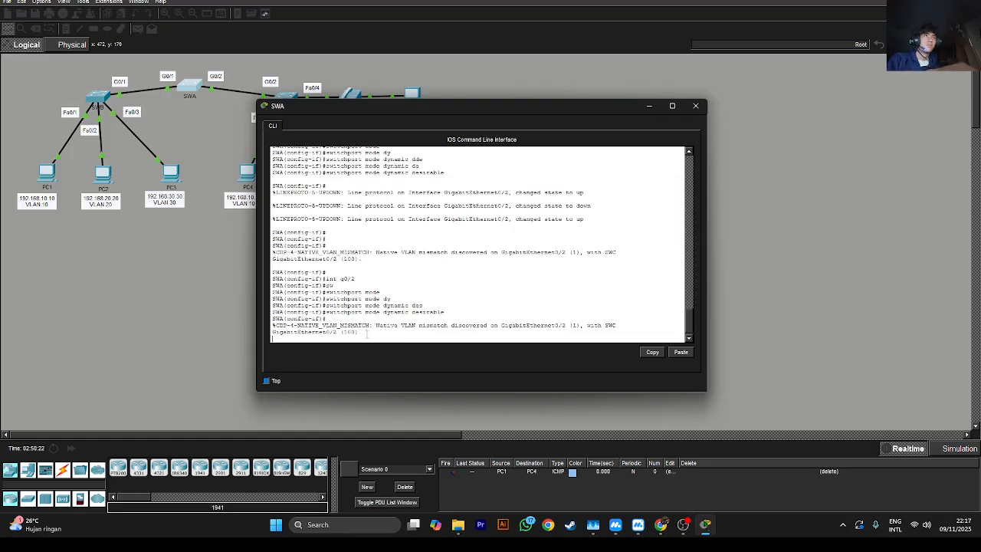
pyautogui.press('Return')
pyautogui.press('Return')
pyautogui.press('Return')
pyautogui.press('Return')
pyautogui.write('sh')
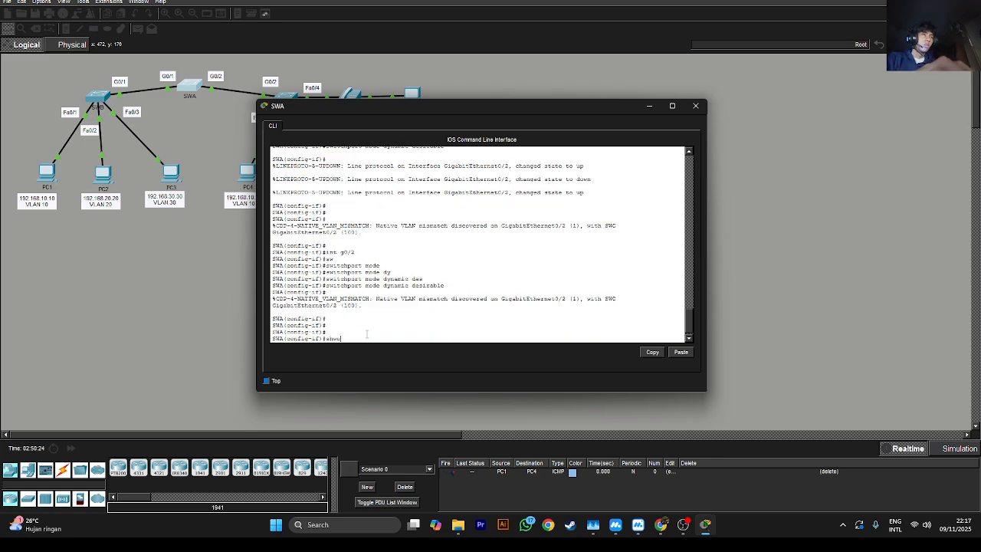
pyautogui.write('ow vlan bri')
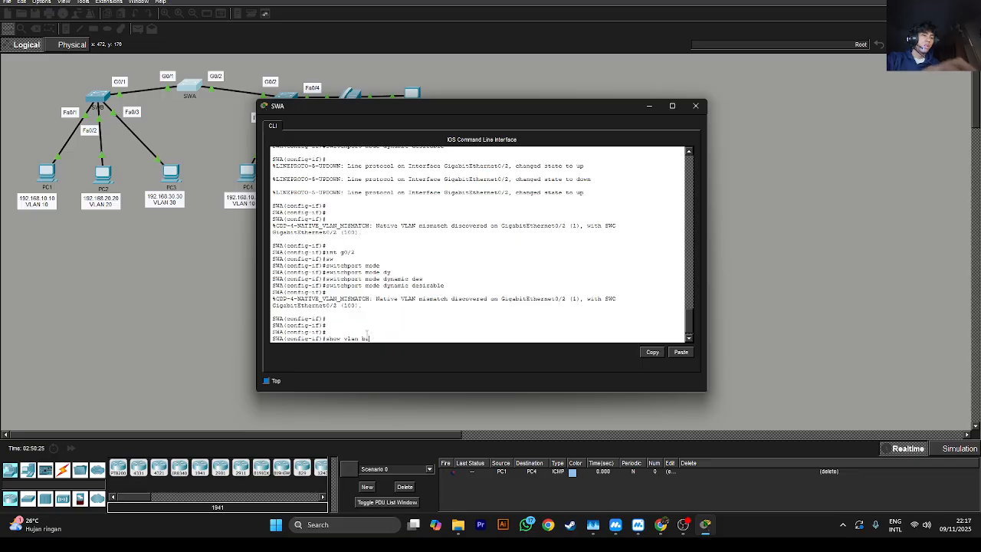
pyautogui.press('BackSpace')
pyautogui.press('BackSpace')
pyautogui.press('BackSpace')
pyautogui.press('BackSpace')
pyautogui.press('BackSpace')
pyautogui.press('BackSpace')
pyautogui.press('BackSpace')
pyautogui.press('BackSpace')
pyautogui.press('BackSpace')
pyautogui.press('BackSpace')
pyautogui.press('BackSpace')
pyautogui.press('BackSpace')
pyautogui.press('BackSpace')
pyautogui.write('do s')
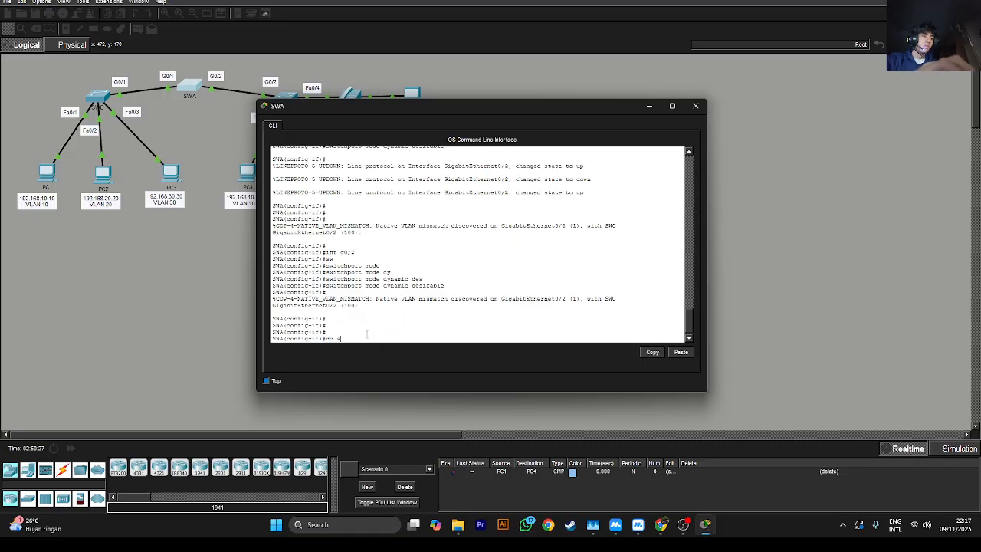
pyautogui.write('how vlan brief')
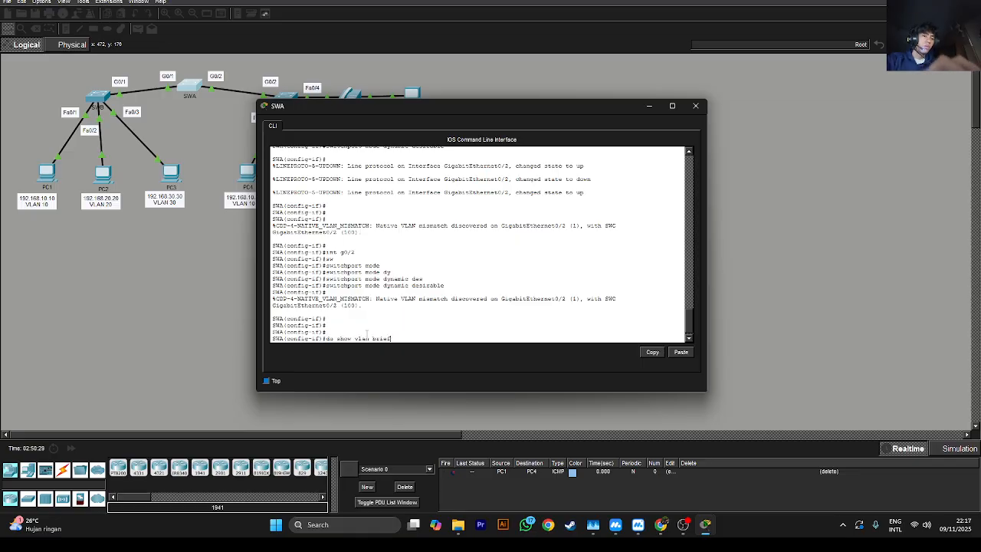
pyautogui.press('Return')
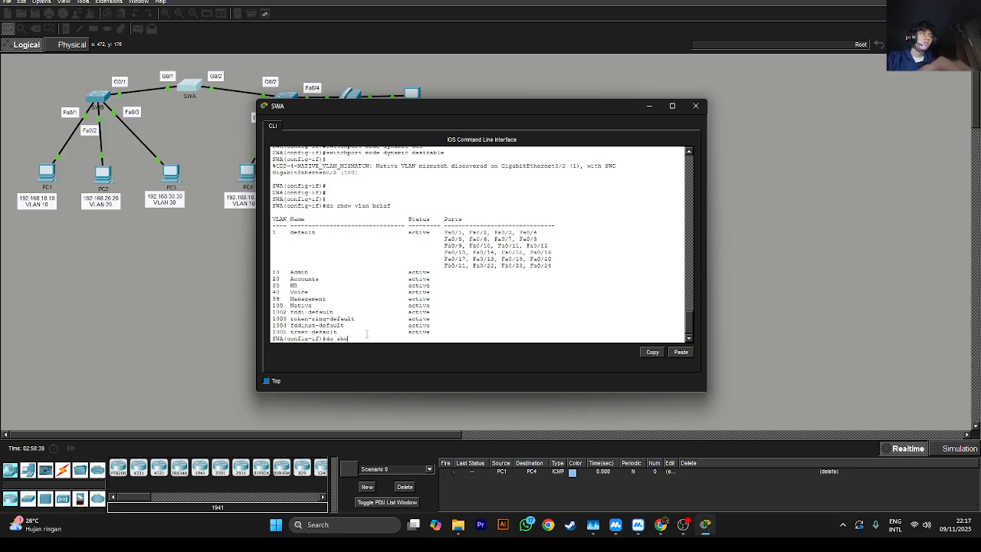
# - Display SWA's running configuration with do show running-config and compare the GigabitEthernet0/1 and GigabitEthernet0/2 trunk settings
pyautogui.write('do show running-config')
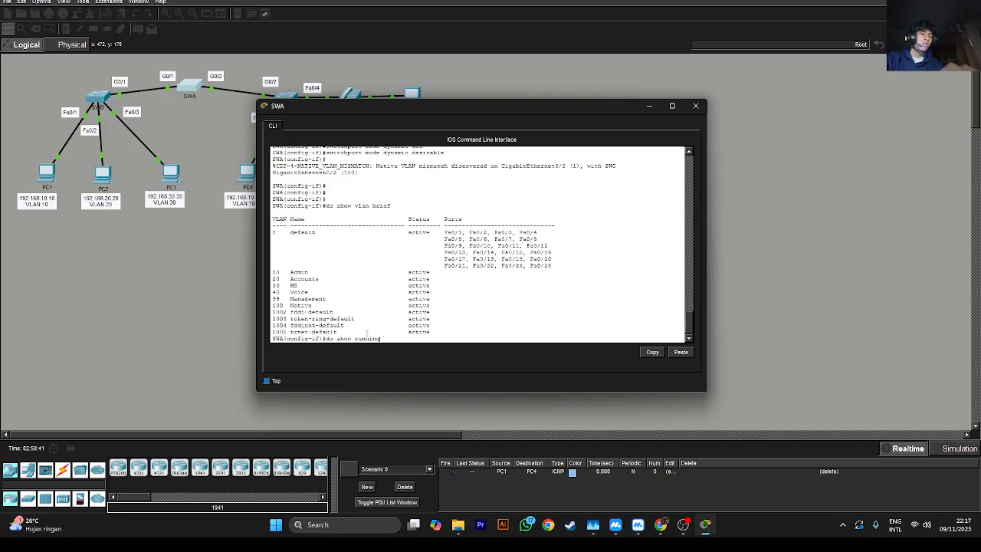
pyautogui.press('Return')
pyautogui.press('Return')
pyautogui.press('Return')
pyautogui.press('Return')
pyautogui.press('Return')
pyautogui.press('Return')
pyautogui.press('Return')
pyautogui.press('Return')
pyautogui.press('Return')
pyautogui.press('Return')
pyautogui.press('Return')
pyautogui.press('Return')
pyautogui.press('Return')
pyautogui.press('Return')
pyautogui.press('Return')
pyautogui.press('Return')
pyautogui.press('Return')
pyautogui.press('Return')
pyautogui.press('Return')
pyautogui.press('Return')
pyautogui.press('Return')
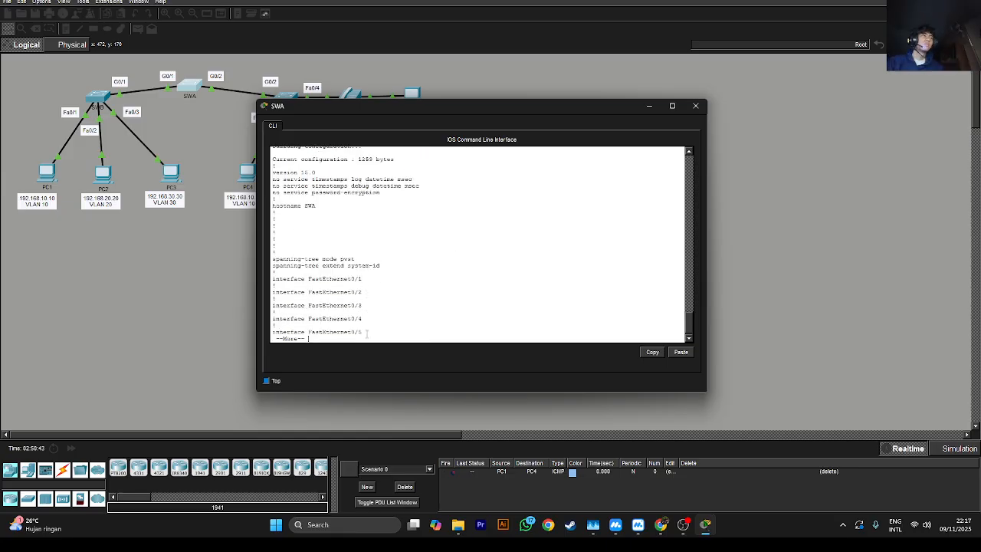
pyautogui.press('Return')
pyautogui.press('Return')
pyautogui.press('Return')
pyautogui.press('Return')
pyautogui.press('Return')
pyautogui.press('Return')
pyautogui.press('Return')
pyautogui.press('Return')
pyautogui.press('Return')
pyautogui.press('Return')
pyautogui.press('Return')
pyautogui.press('Return')
pyautogui.press('Return')
pyautogui.press('Return')
pyautogui.press('Return')
pyautogui.press('Return')
pyautogui.press('Return')
pyautogui.press('Return')
pyautogui.press('Return')
pyautogui.press('Return')
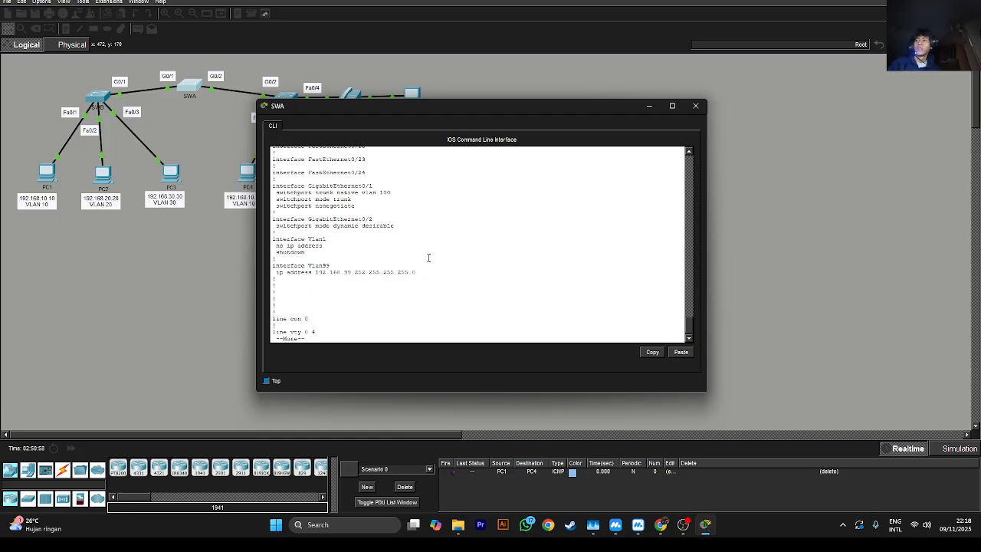
pyautogui.press('space')
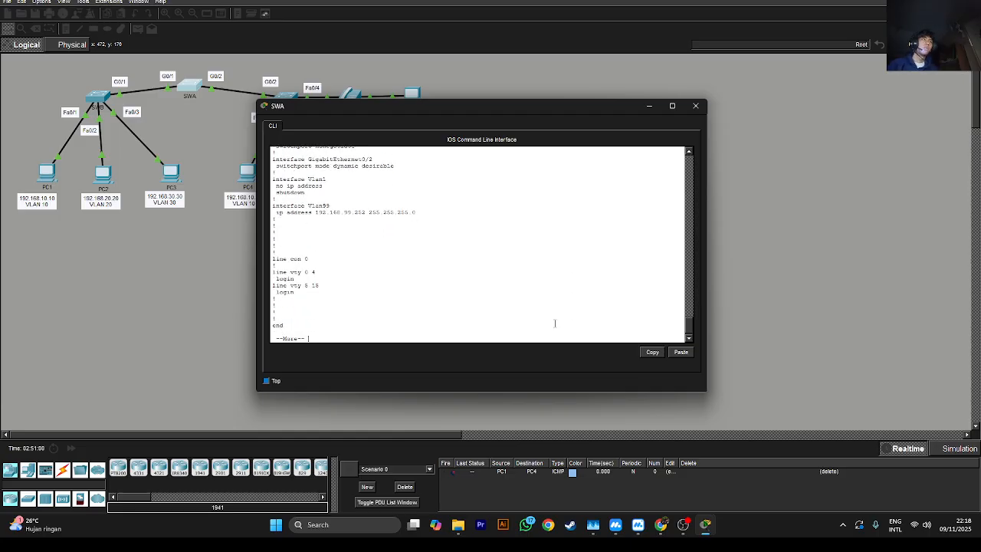
pyautogui.scroll(3, 385, 218)
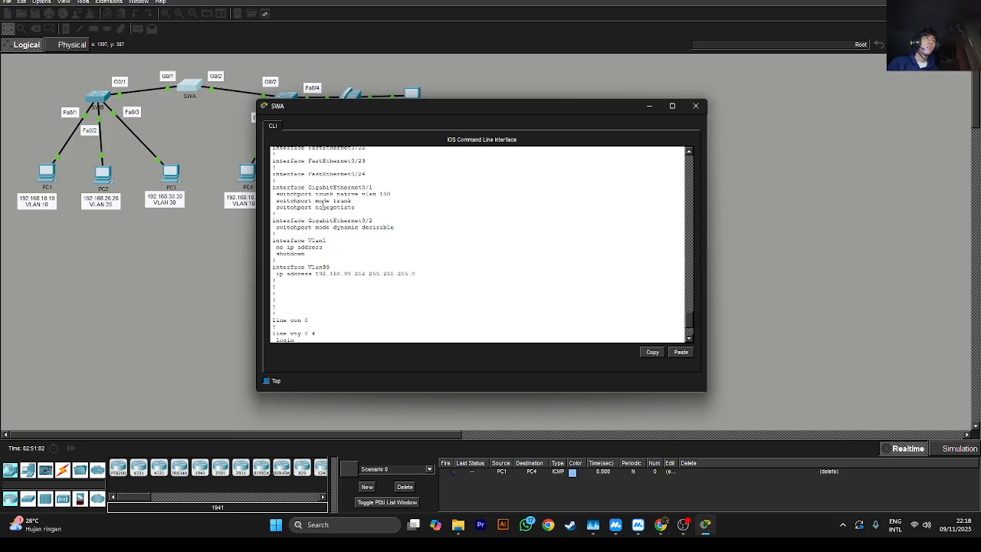
pyautogui.moveTo(354, 201); pyautogui.dragTo(362, 196)
pyautogui.click(351, 201)
pyautogui.scroll(-3, 416, 252)
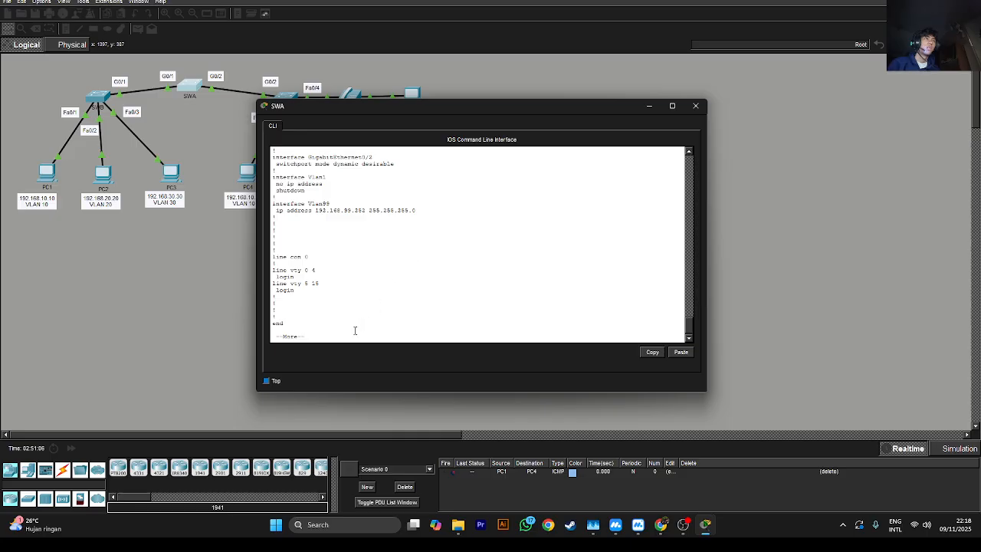
pyautogui.press('Return')
pyautogui.press('Return')
pyautogui.press('Return')
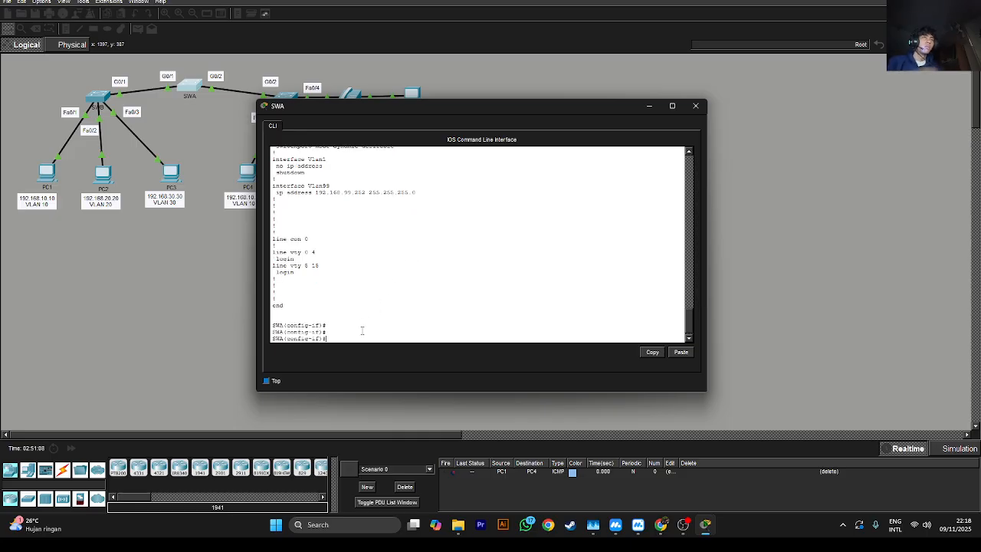
# - Set VLAN 100 as the native VLAN on SWA's interface g0/2 with switchport trunk native vlan 100
pyautogui.write('int g0/2')
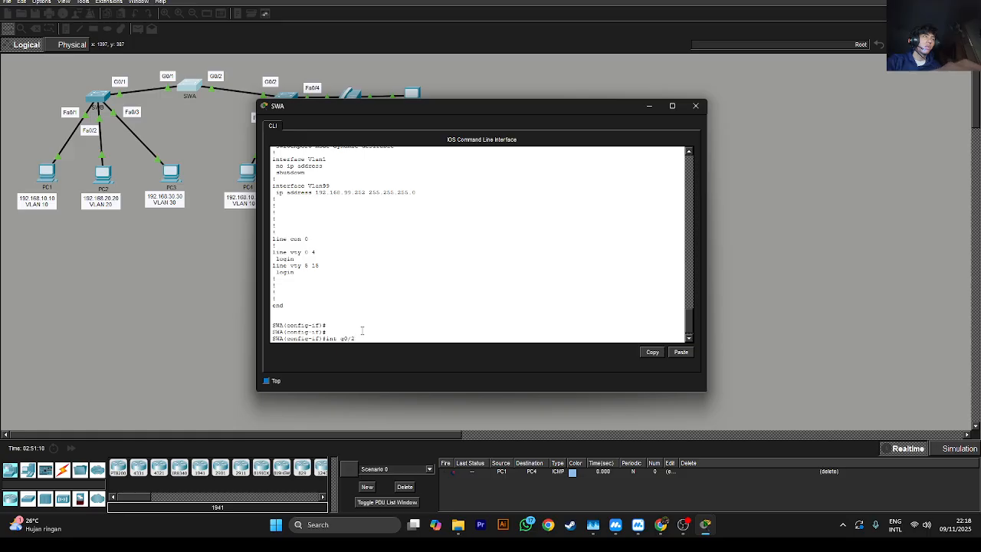
pyautogui.press('Return')
pyautogui.write('sw')
pyautogui.press('Tab')
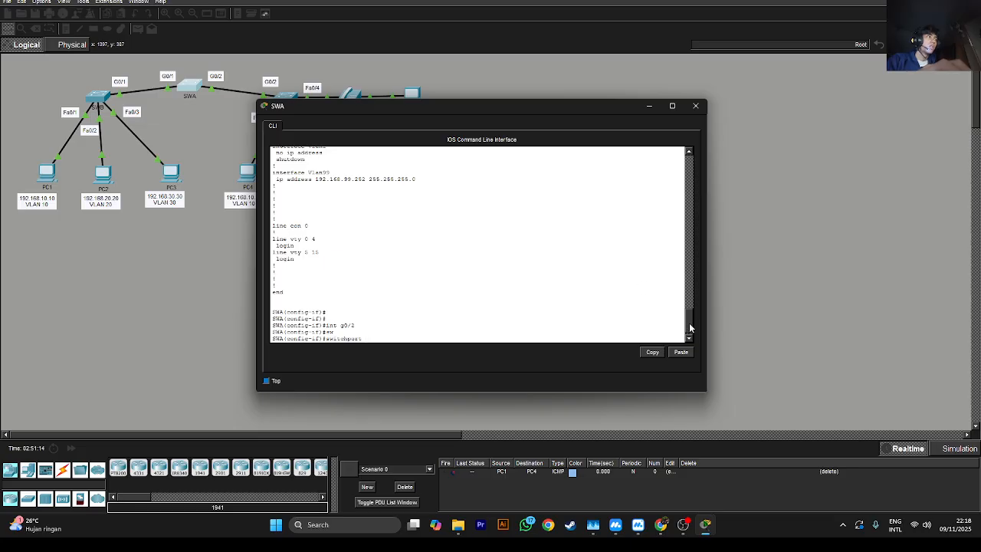
pyautogui.scroll(5, 687, 314)
pyautogui.scroll(1, 687, 310)
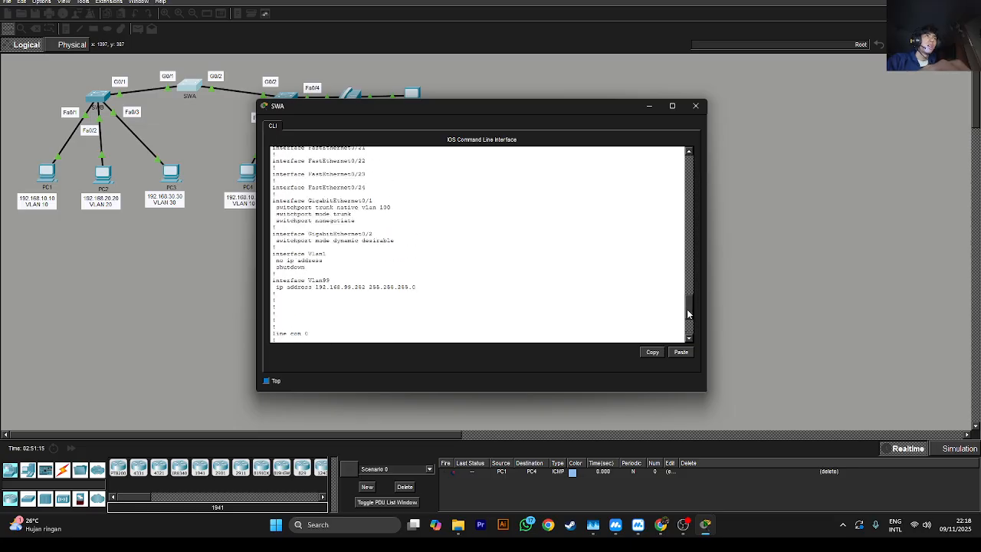
pyautogui.write('tr')
pyautogui.press('Tab')
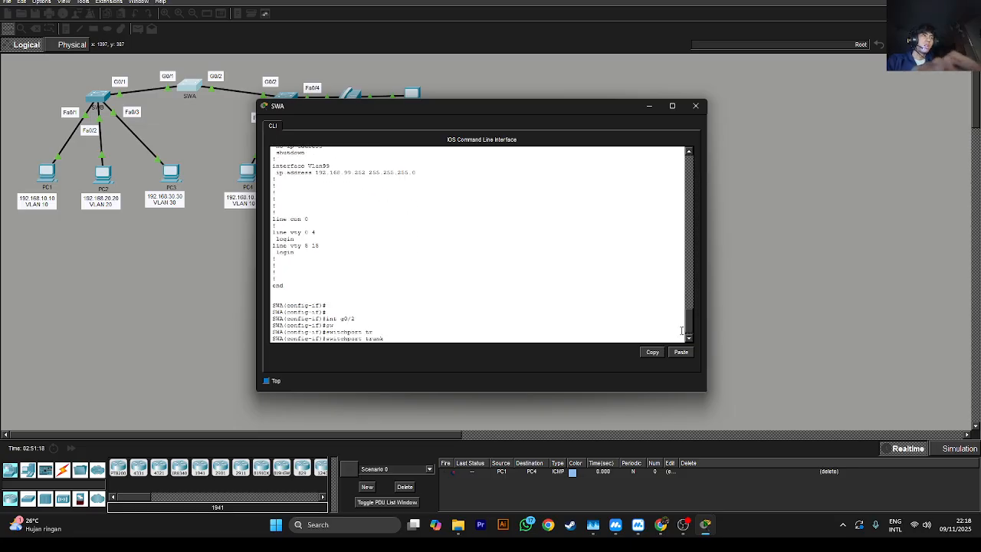
pyautogui.write('nati')
pyautogui.press('Tab')
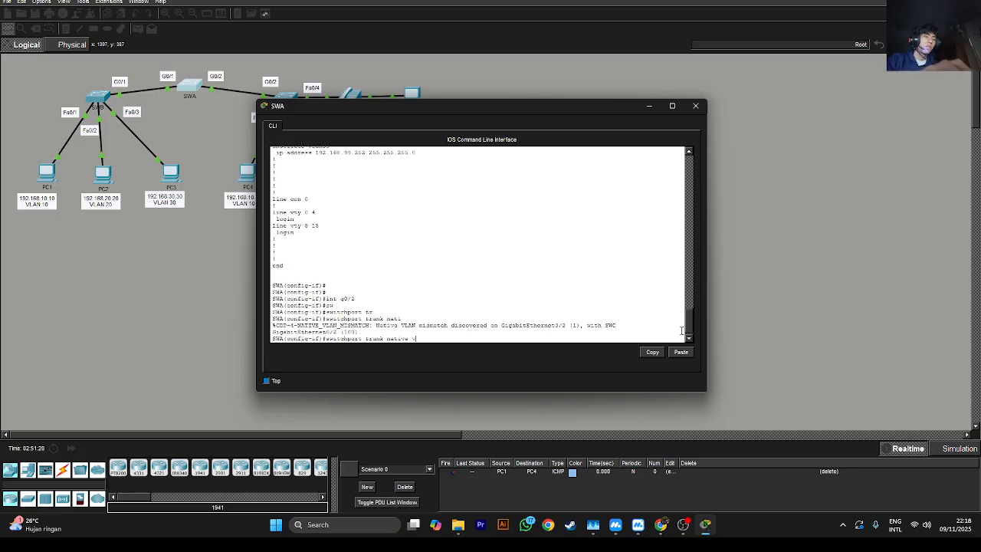
pyautogui.write('vlan 100')
pyautogui.press('Return')
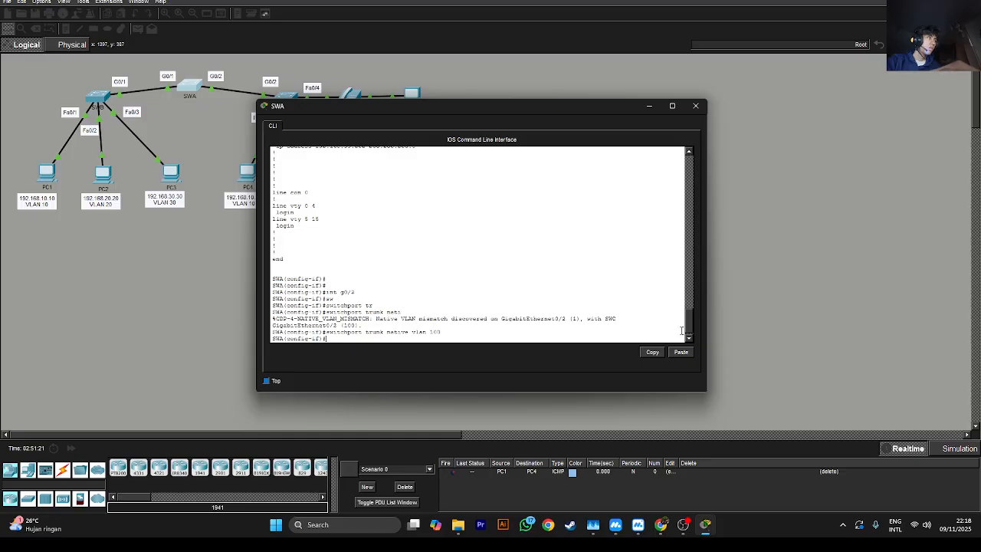
# - Minimize the SWA window, return to the PT Activity window and check the results' assessment items
pyautogui.click(656, 108)
pyautogui.moveTo(709, 527)
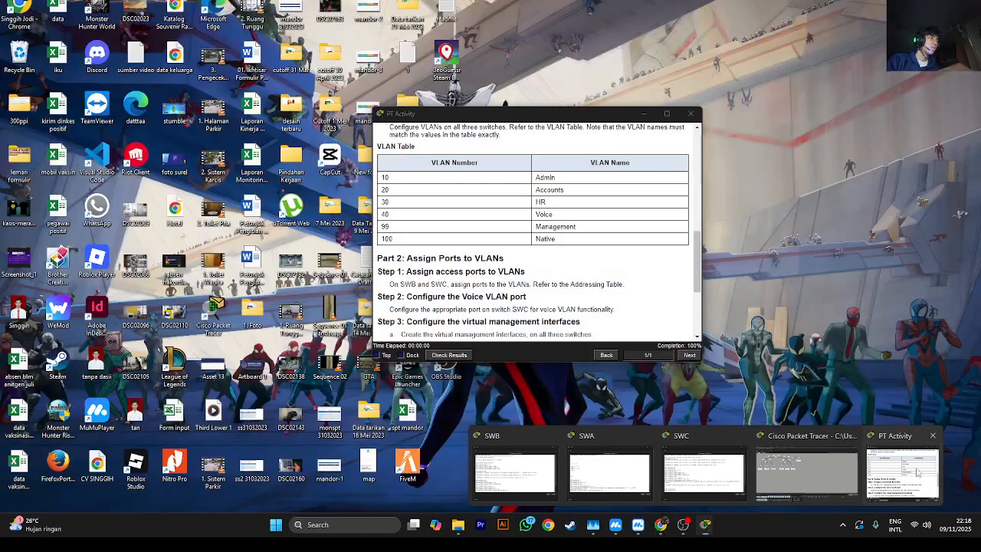
pyautogui.click(901, 490)
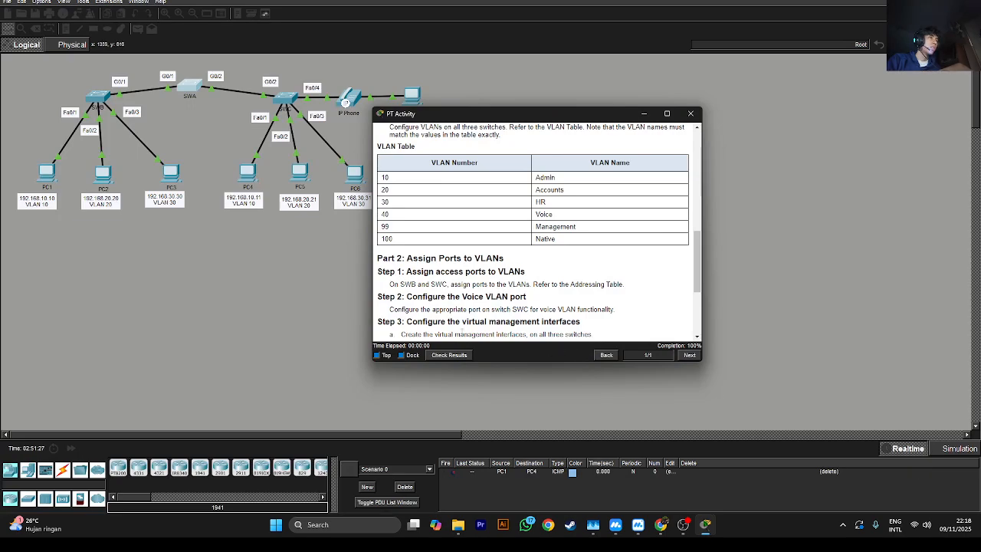
pyautogui.click(449, 354)
pyautogui.click(89, 55)
pyautogui.scroll(-5, 212, 150)
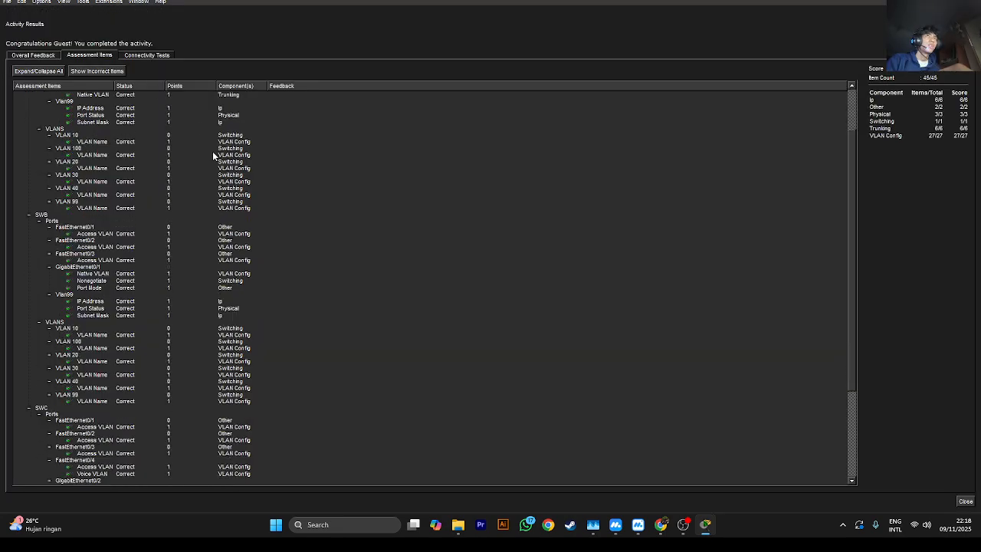
pyautogui.click(683, 524)
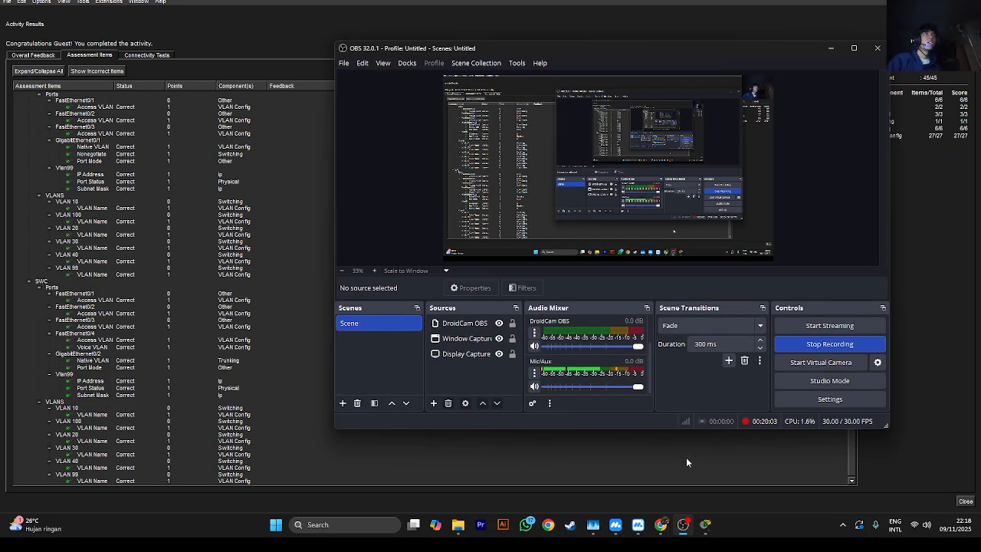